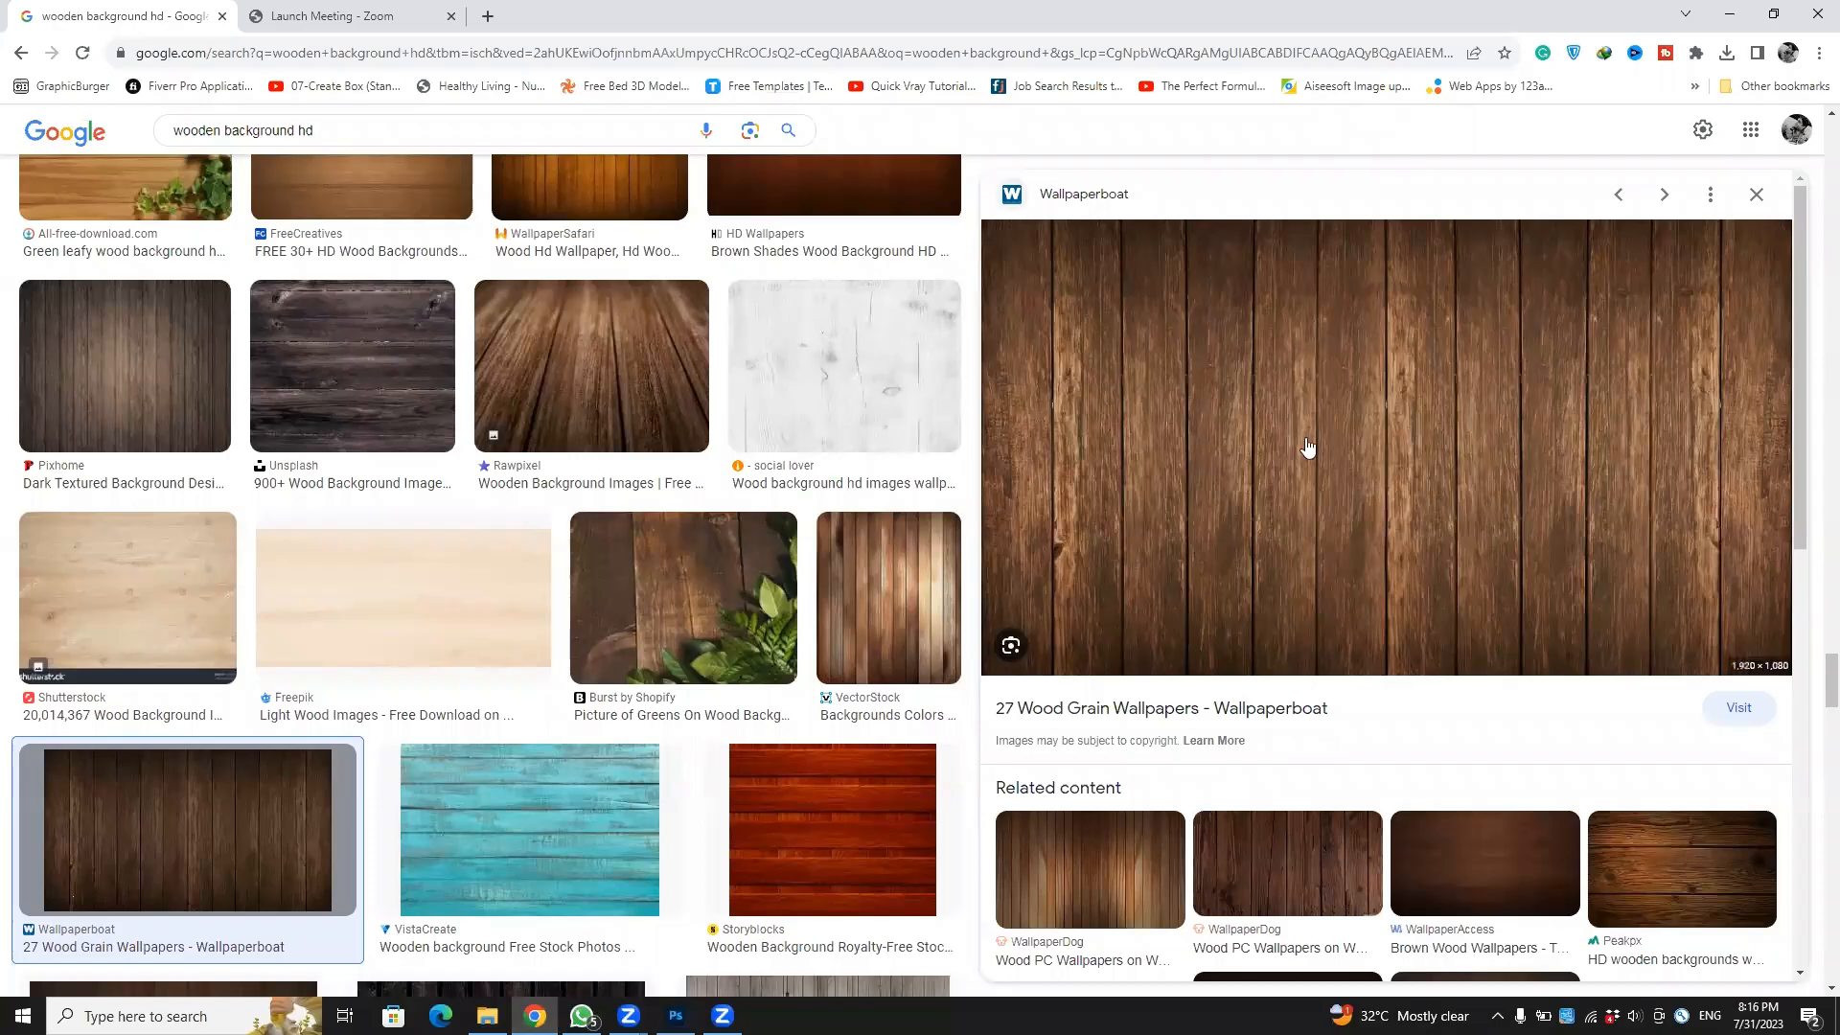
# Open the Wallpaperboat wood grain wallpaper at full size and save it to Downloads as wood-grain-05.jpg.
pyautogui.rightClick(1317, 327)
pyautogui.click(1485, 512)
pyautogui.click(560, 16)
pyautogui.click(350, 9)
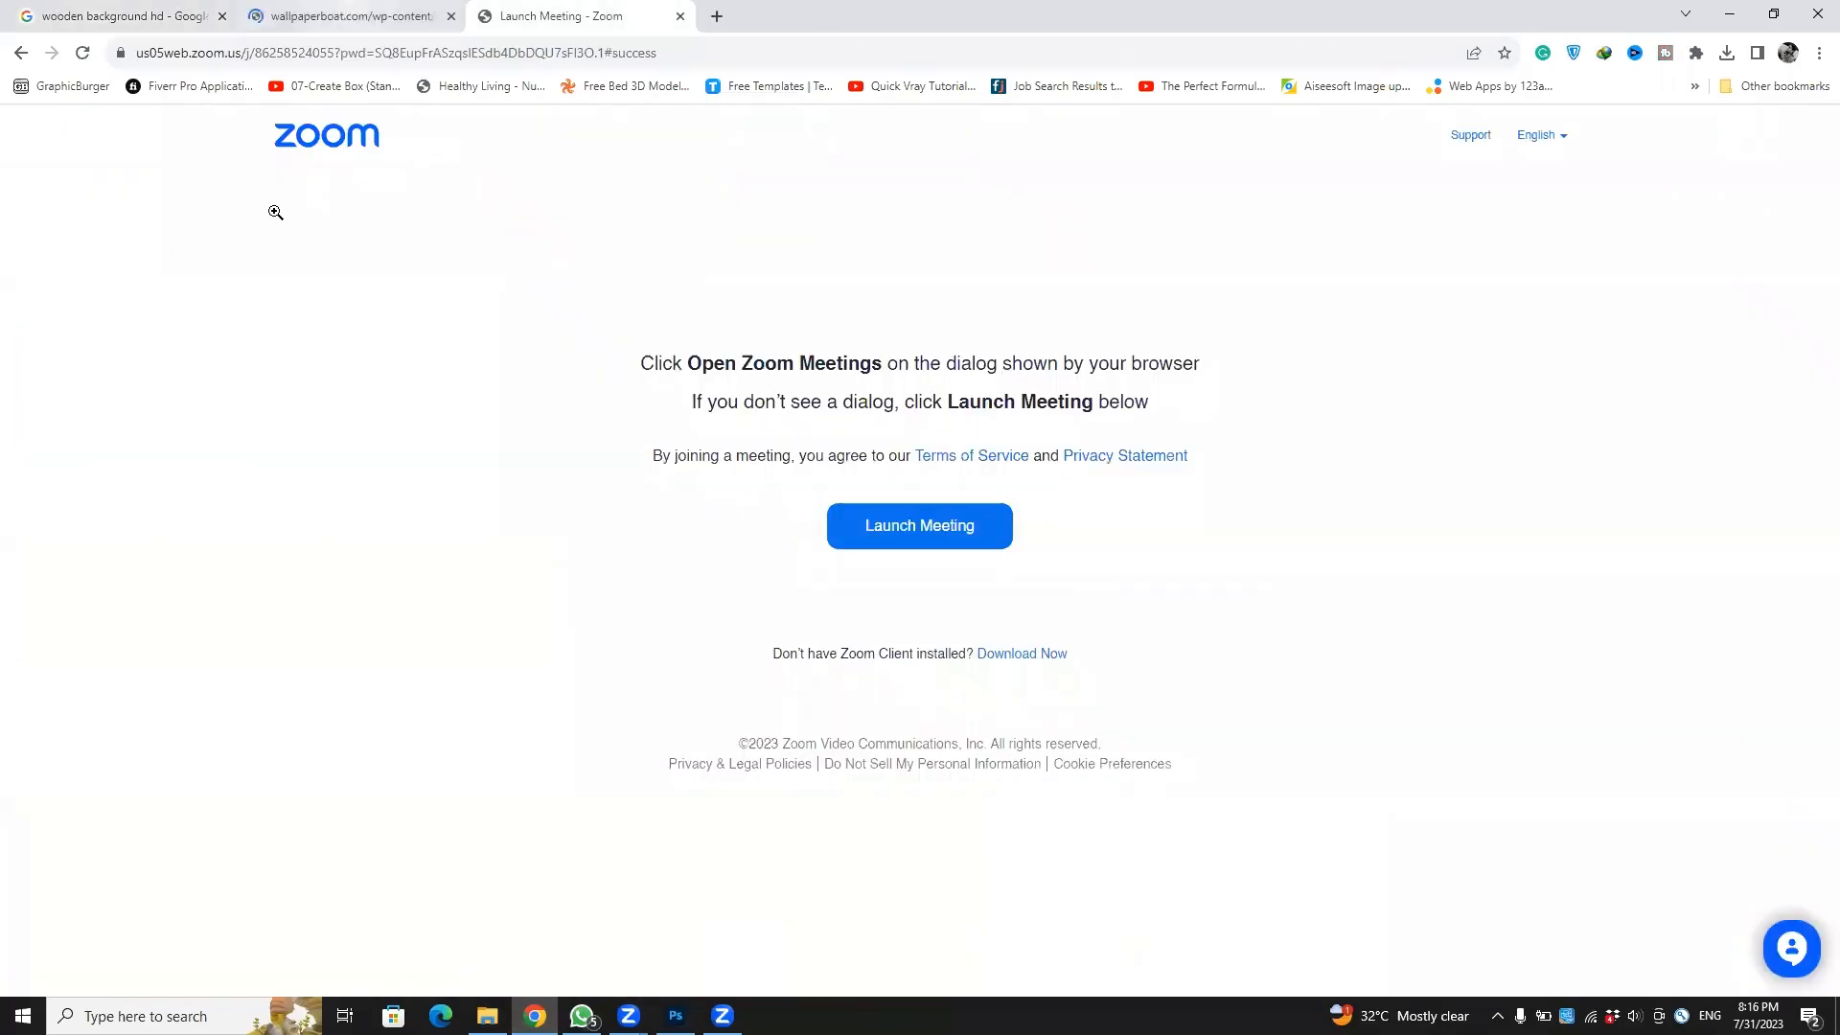
pyautogui.rightClick(885, 430)
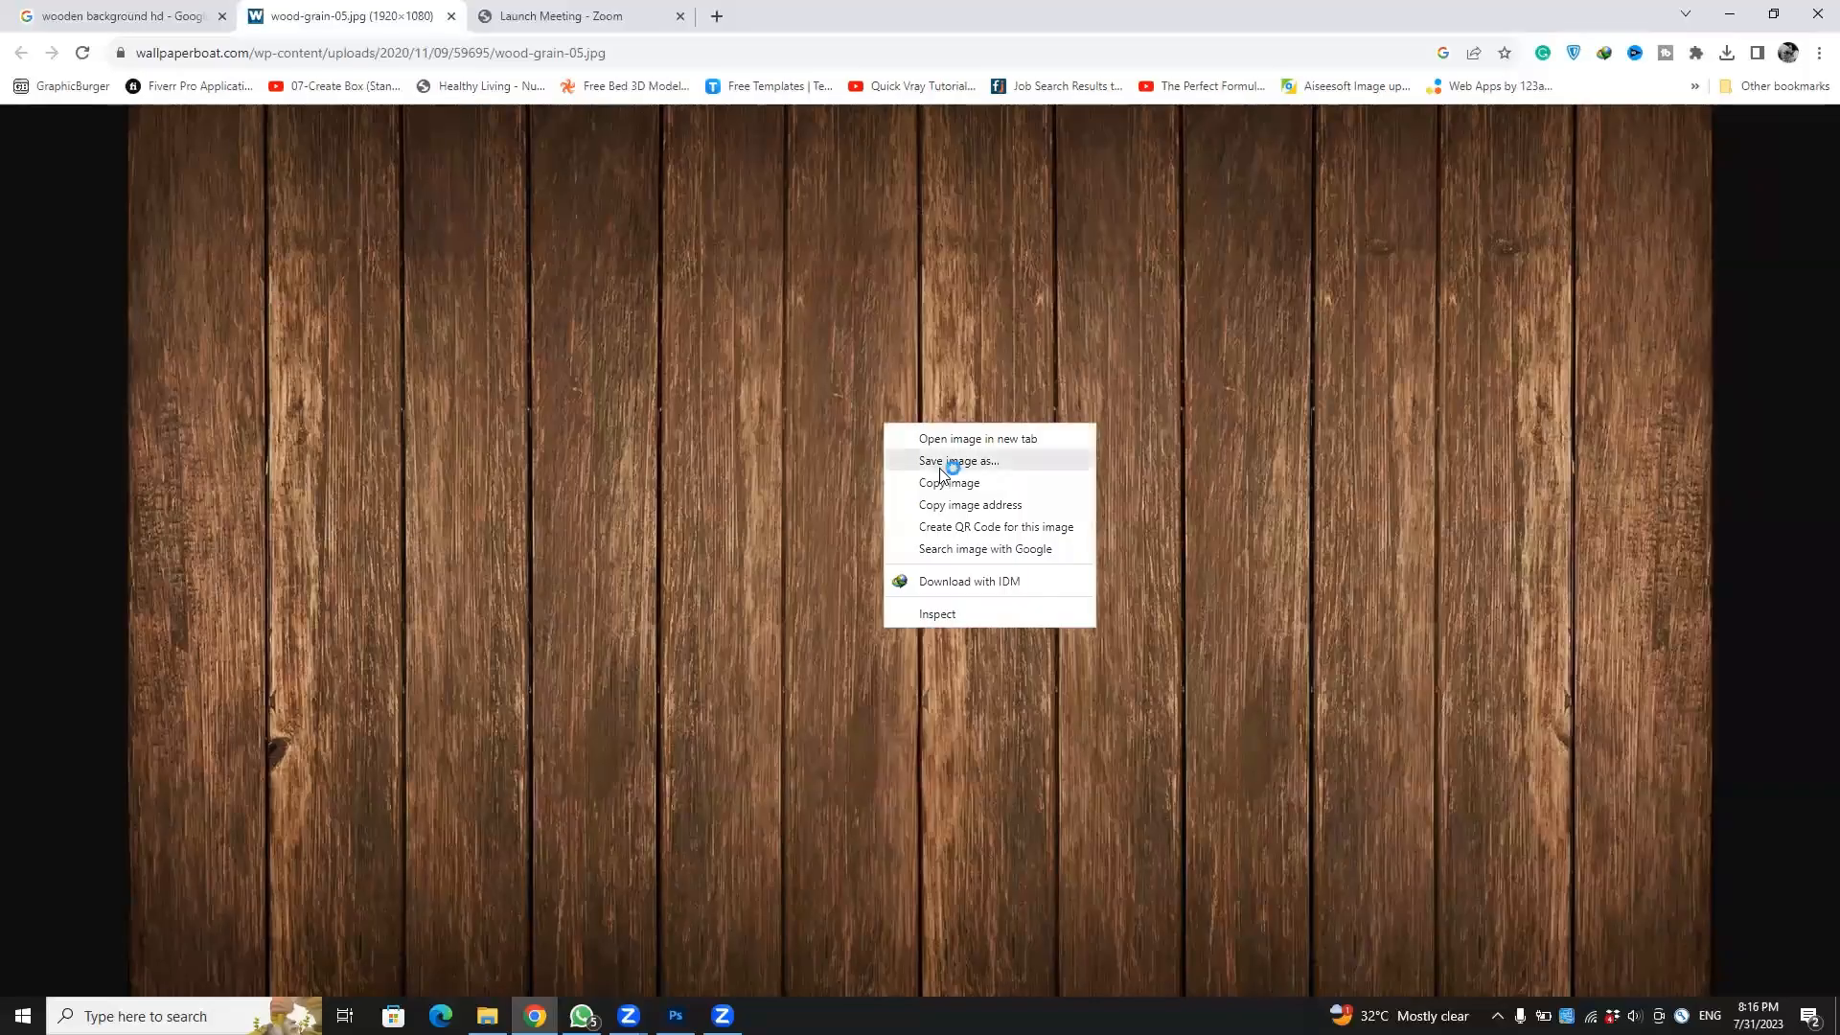
pyautogui.click(937, 459)
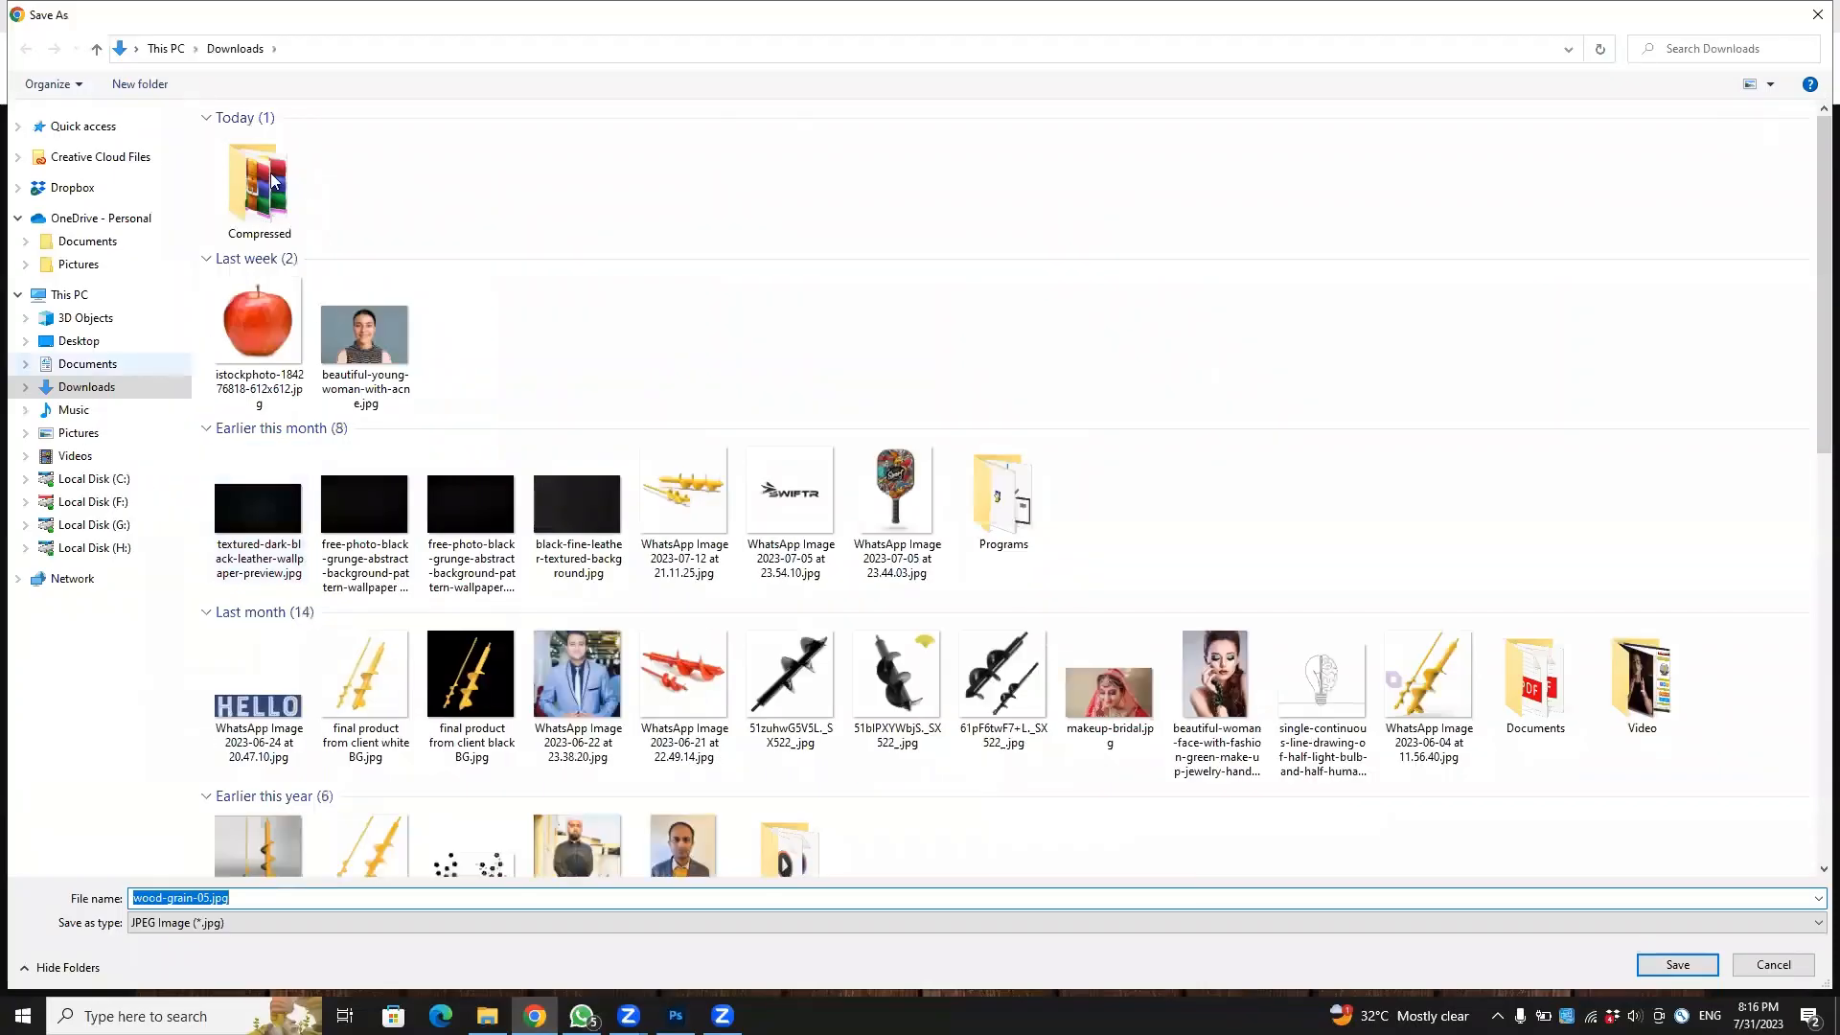
pyautogui.click(1677, 964)
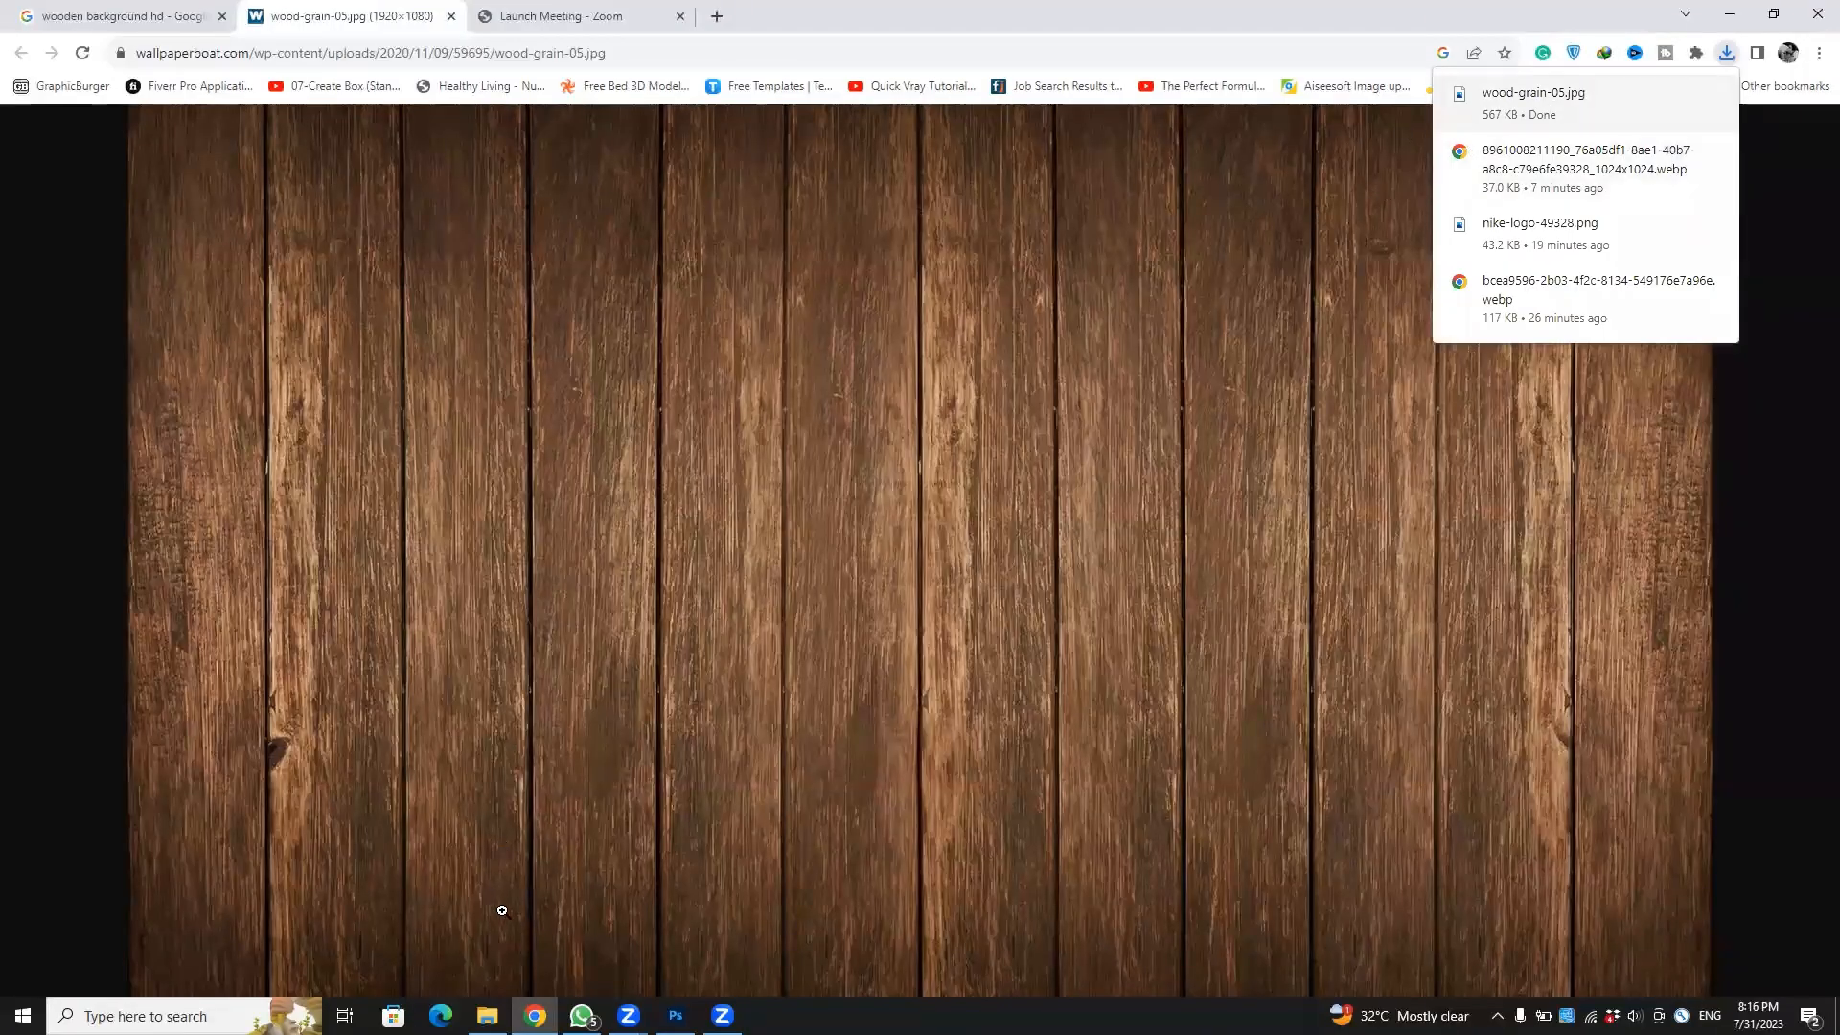
# Place wood-grain-05.jpg from the Downloads folder into the Untitled-1 Photoshop document as a new layer.
pyautogui.hotkey('alt', 'Tab')
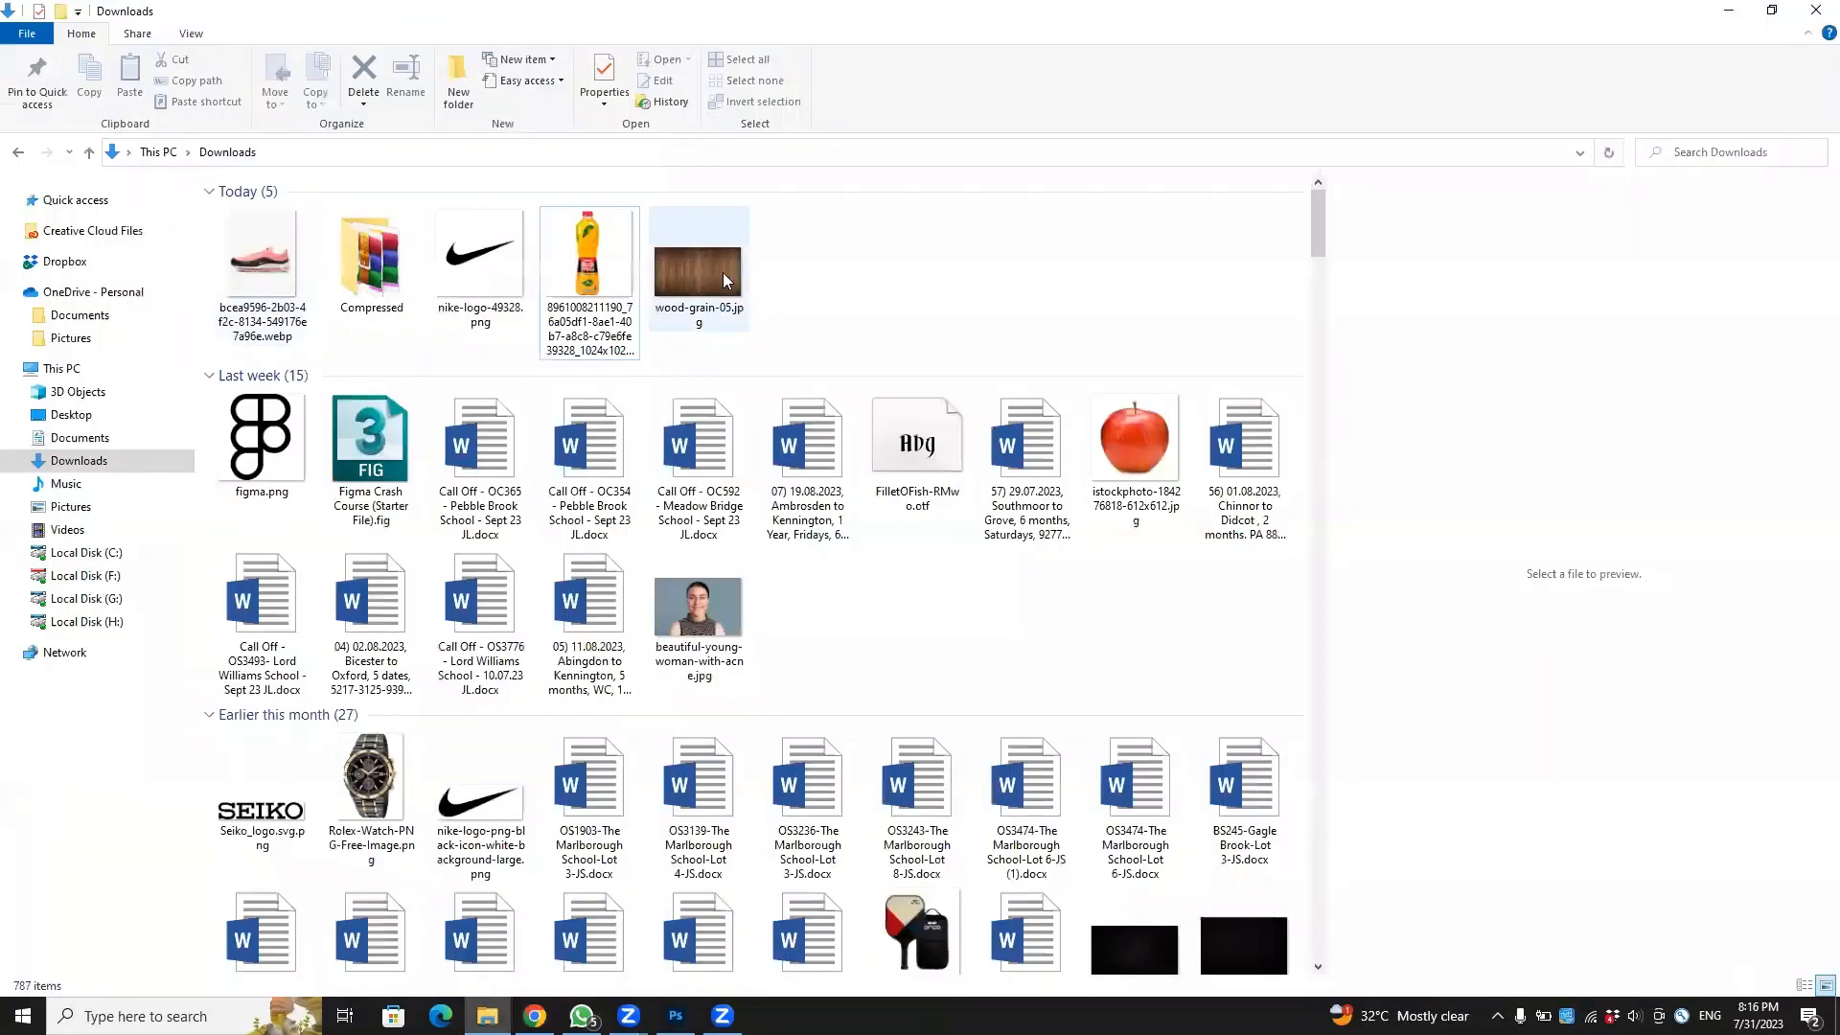
pyautogui.moveTo(699, 268); pyautogui.dragTo(1015, 446)
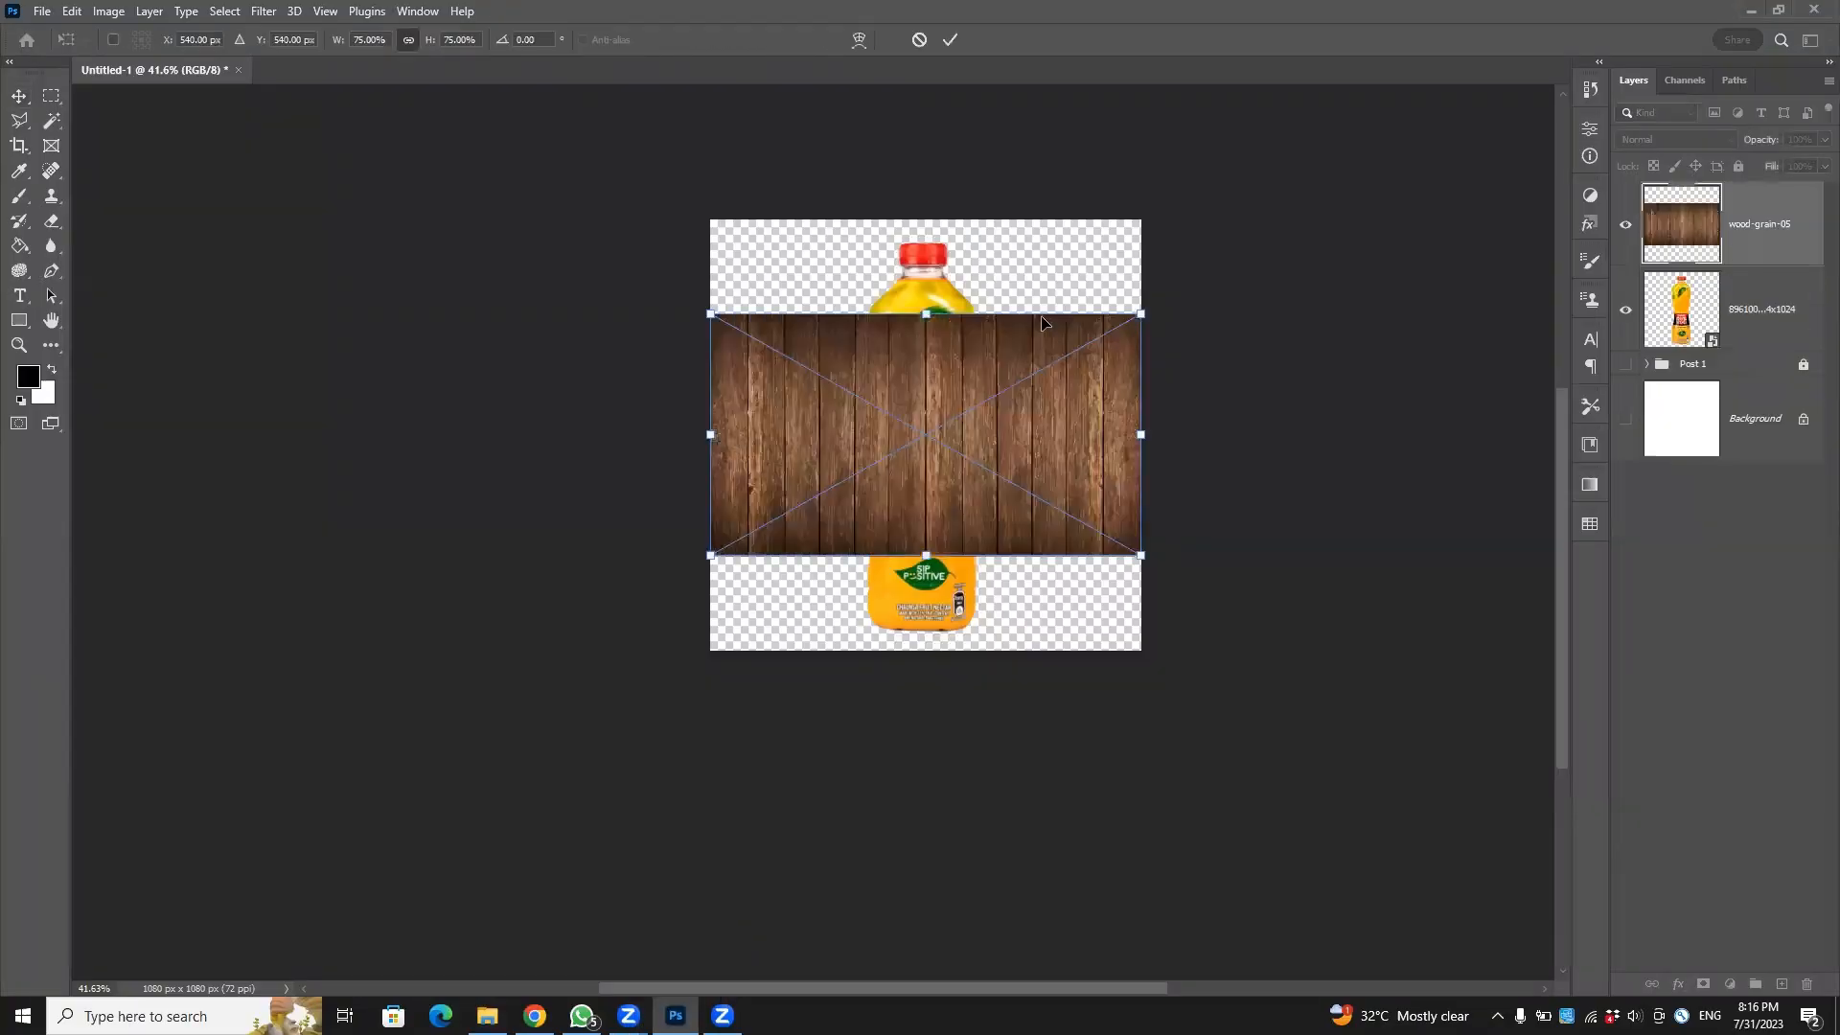
pyautogui.click(952, 41)
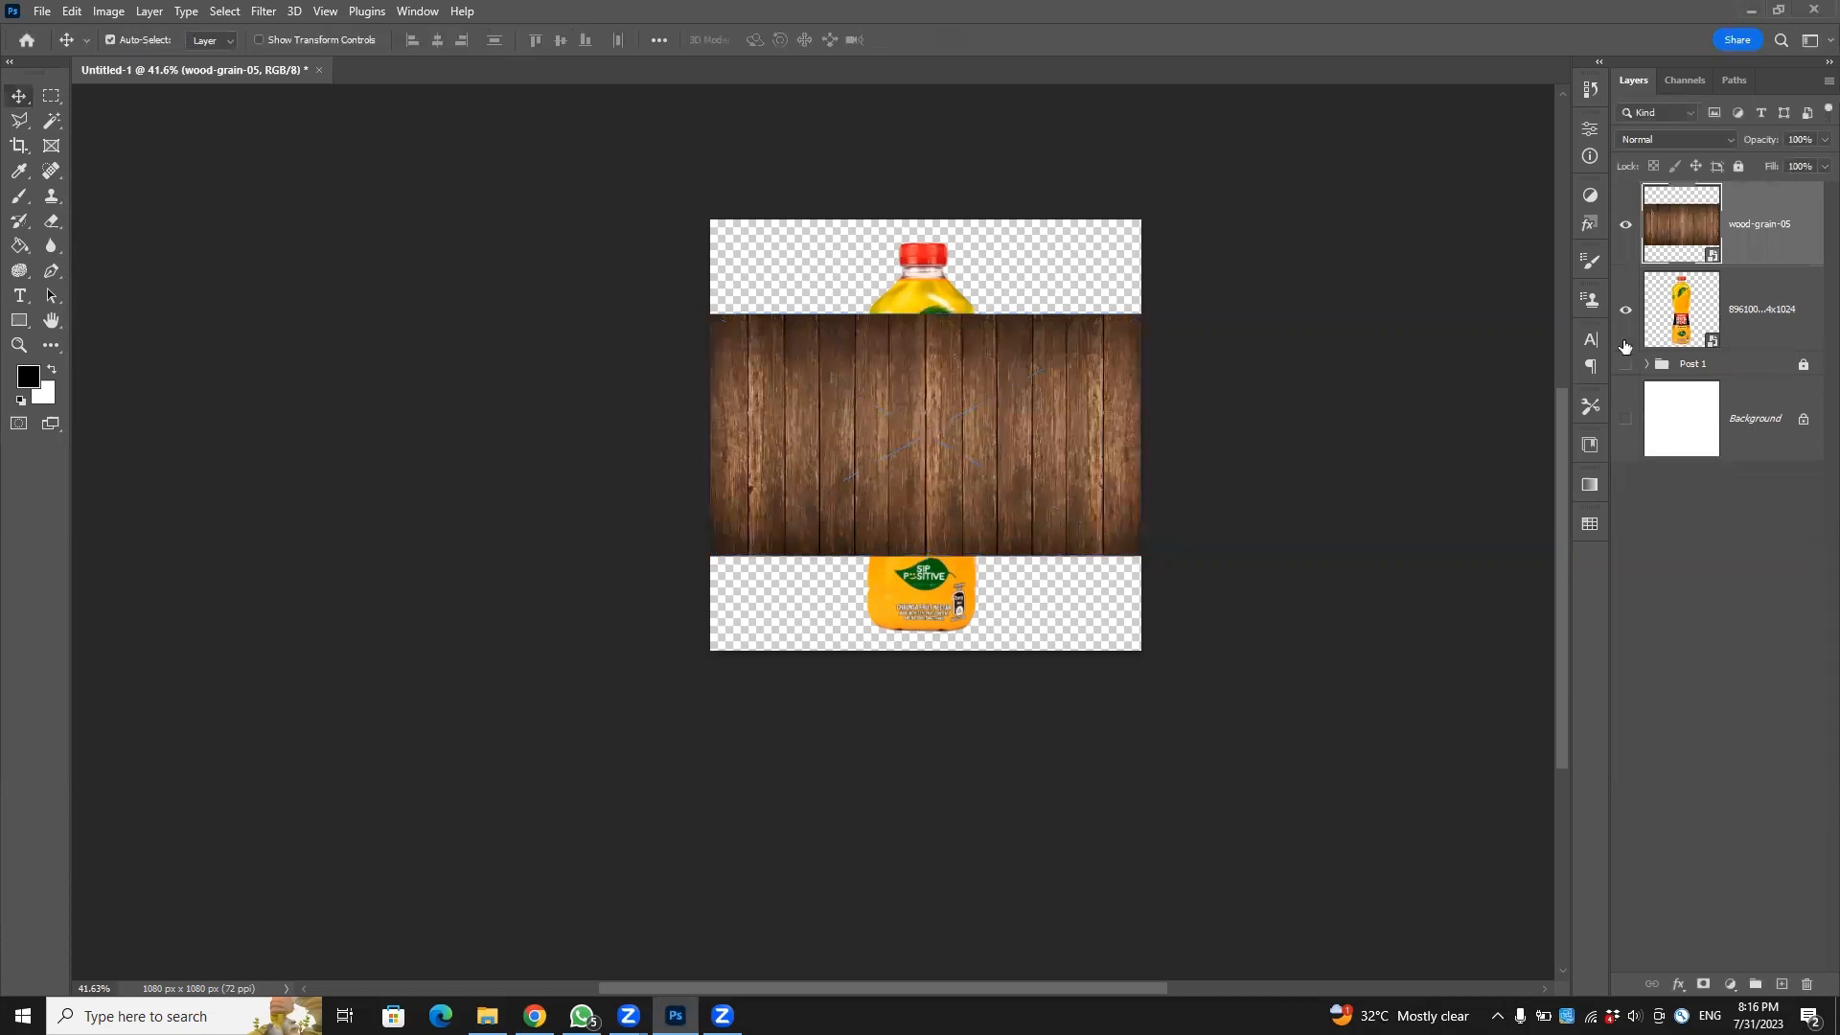
# Hide the bottle layer and move the wood image down to the bottom edge of the canvas.
pyautogui.click(1626, 309)
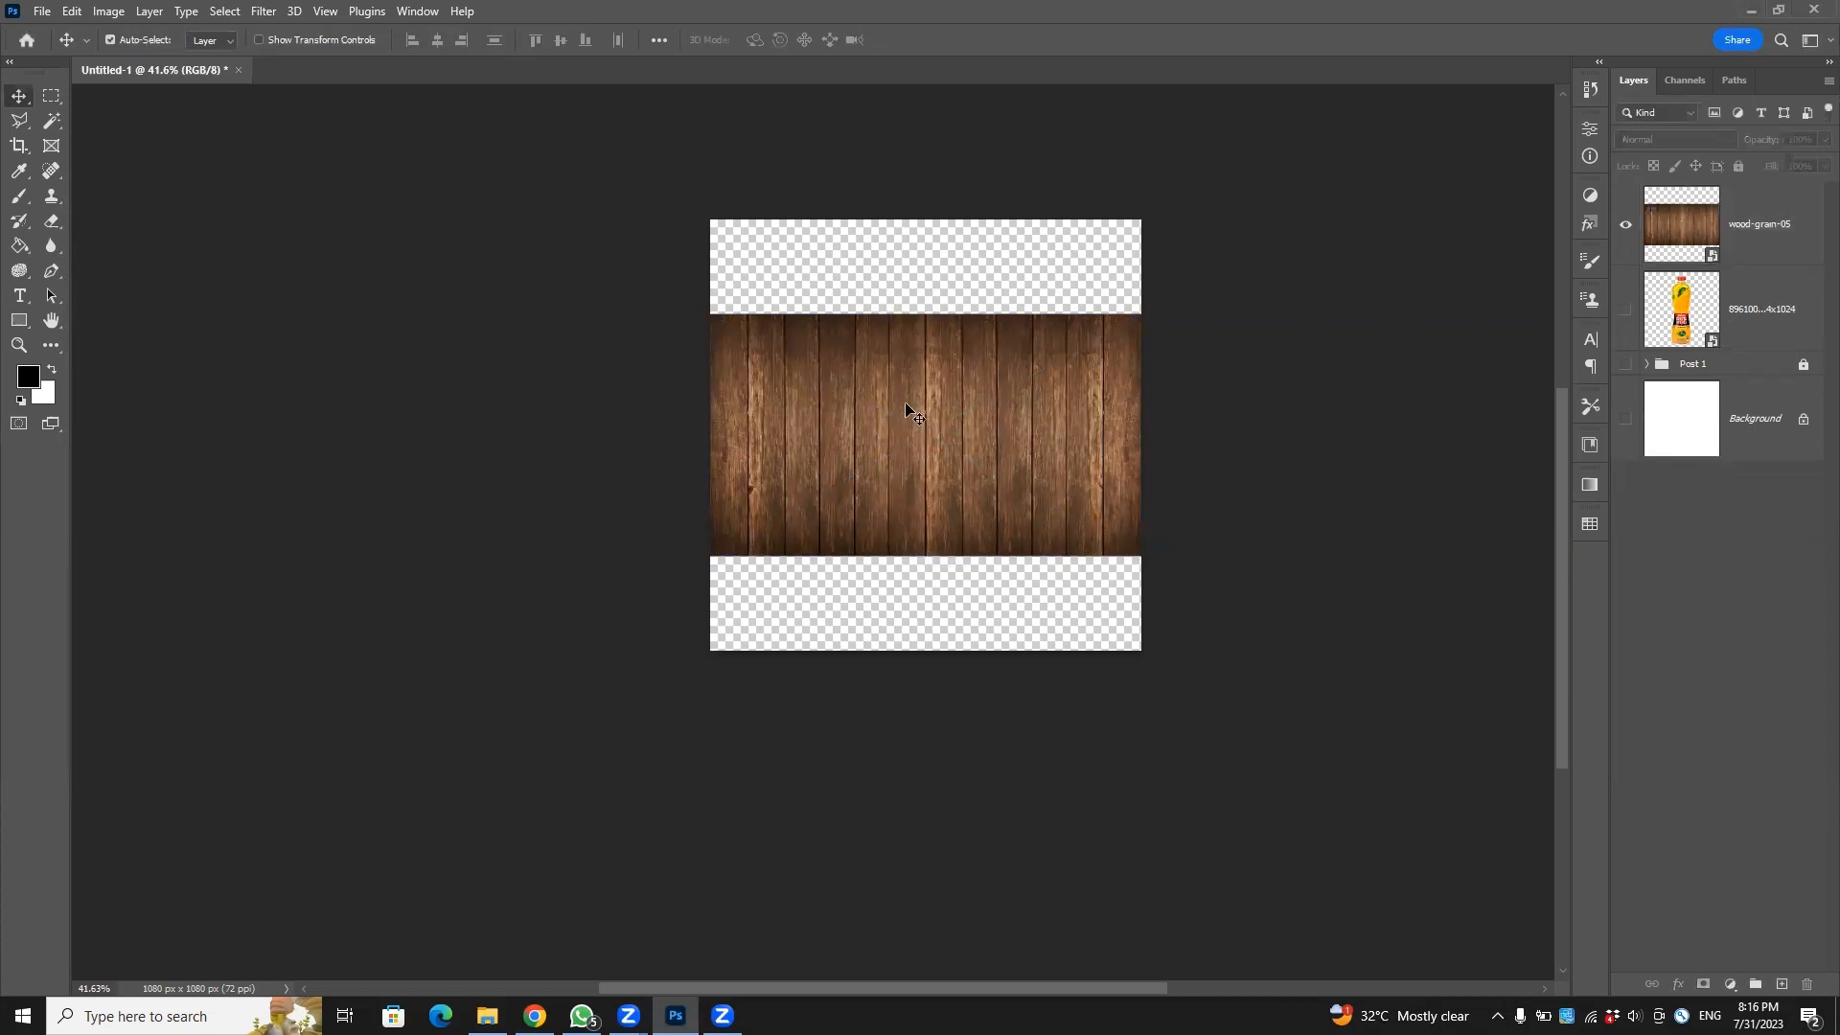
pyautogui.moveTo(905, 401); pyautogui.dragTo(906, 506)
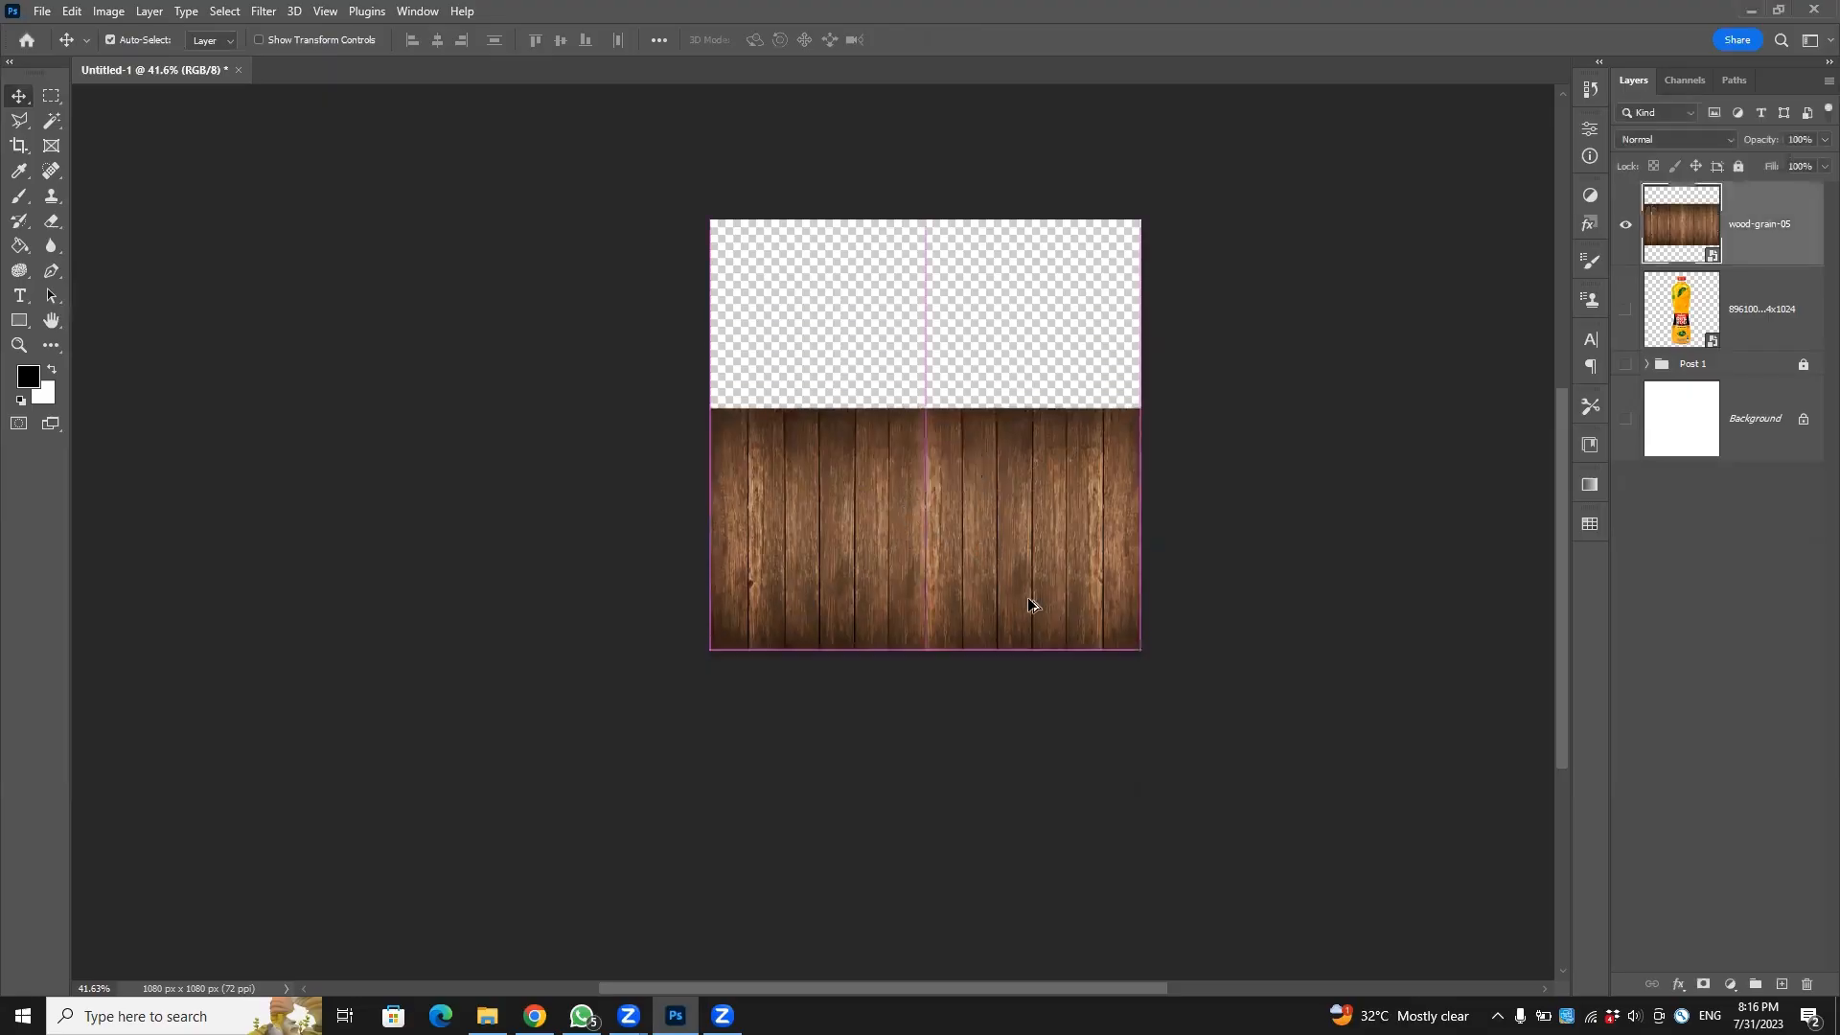
pyautogui.scroll(4, 1016, 574)
pyautogui.press('ctrl')
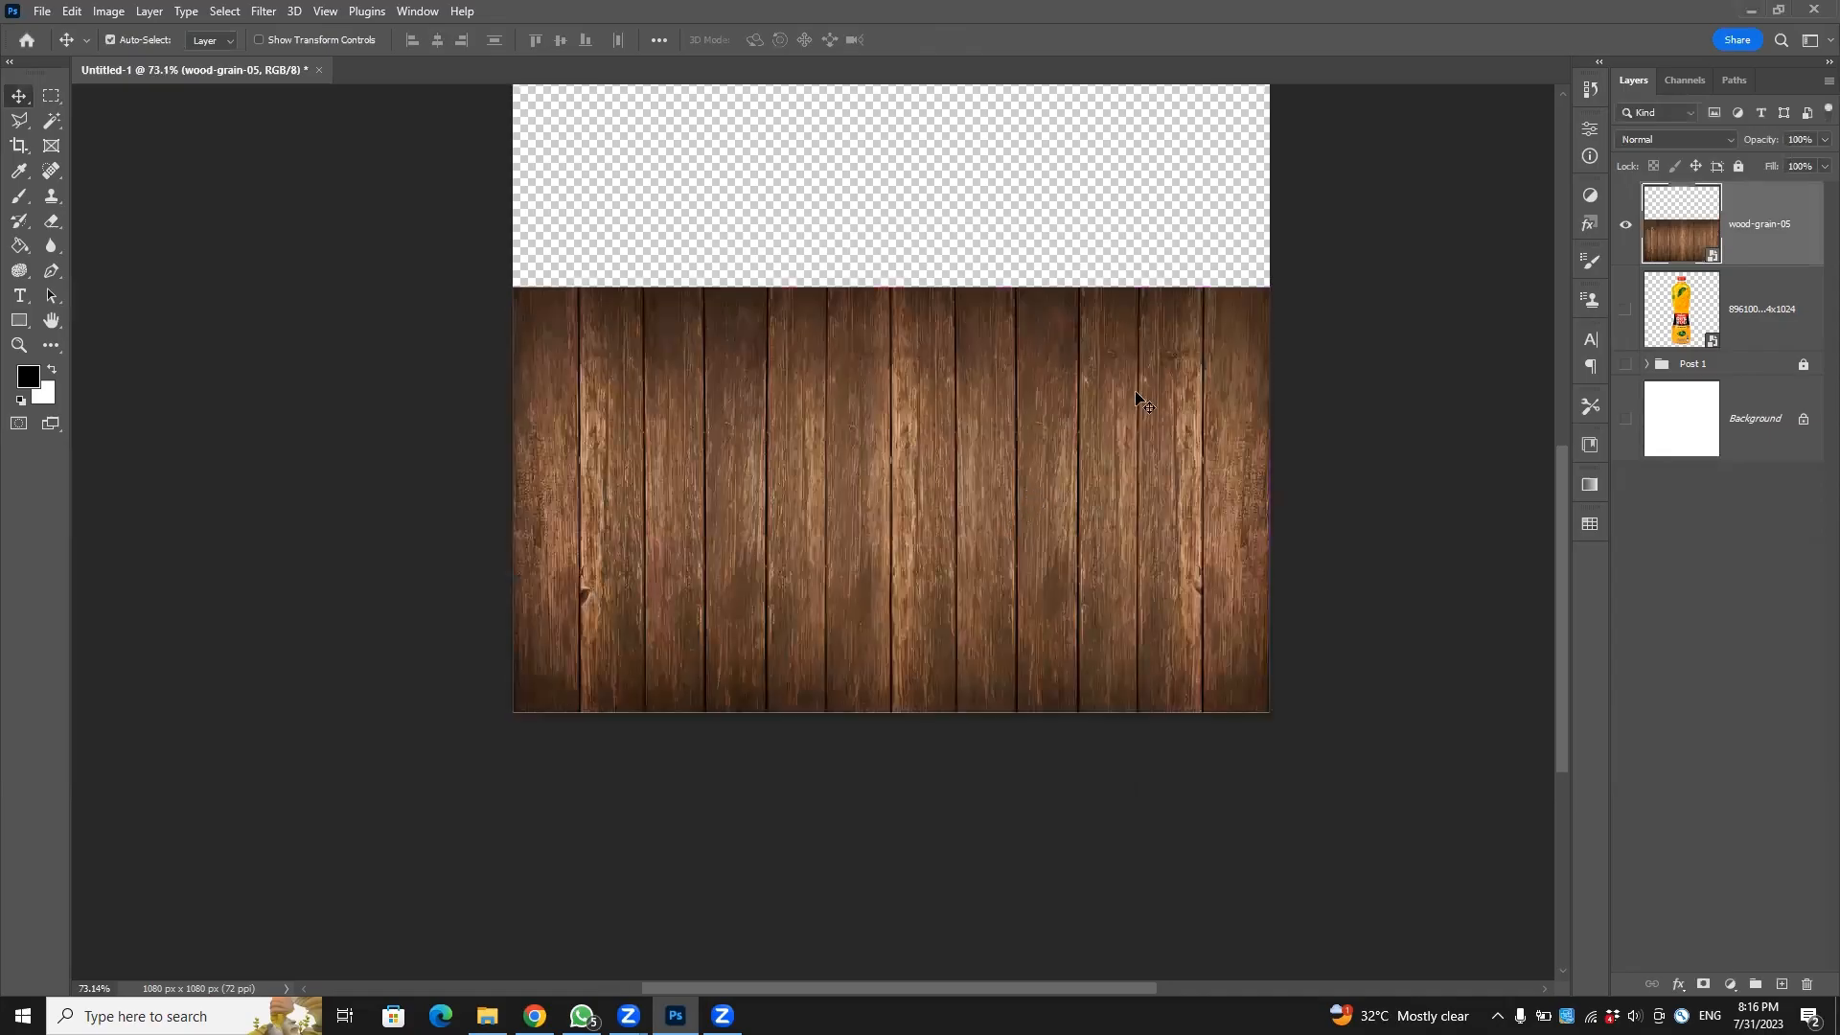
pyautogui.hotkey('ctrl', 't')
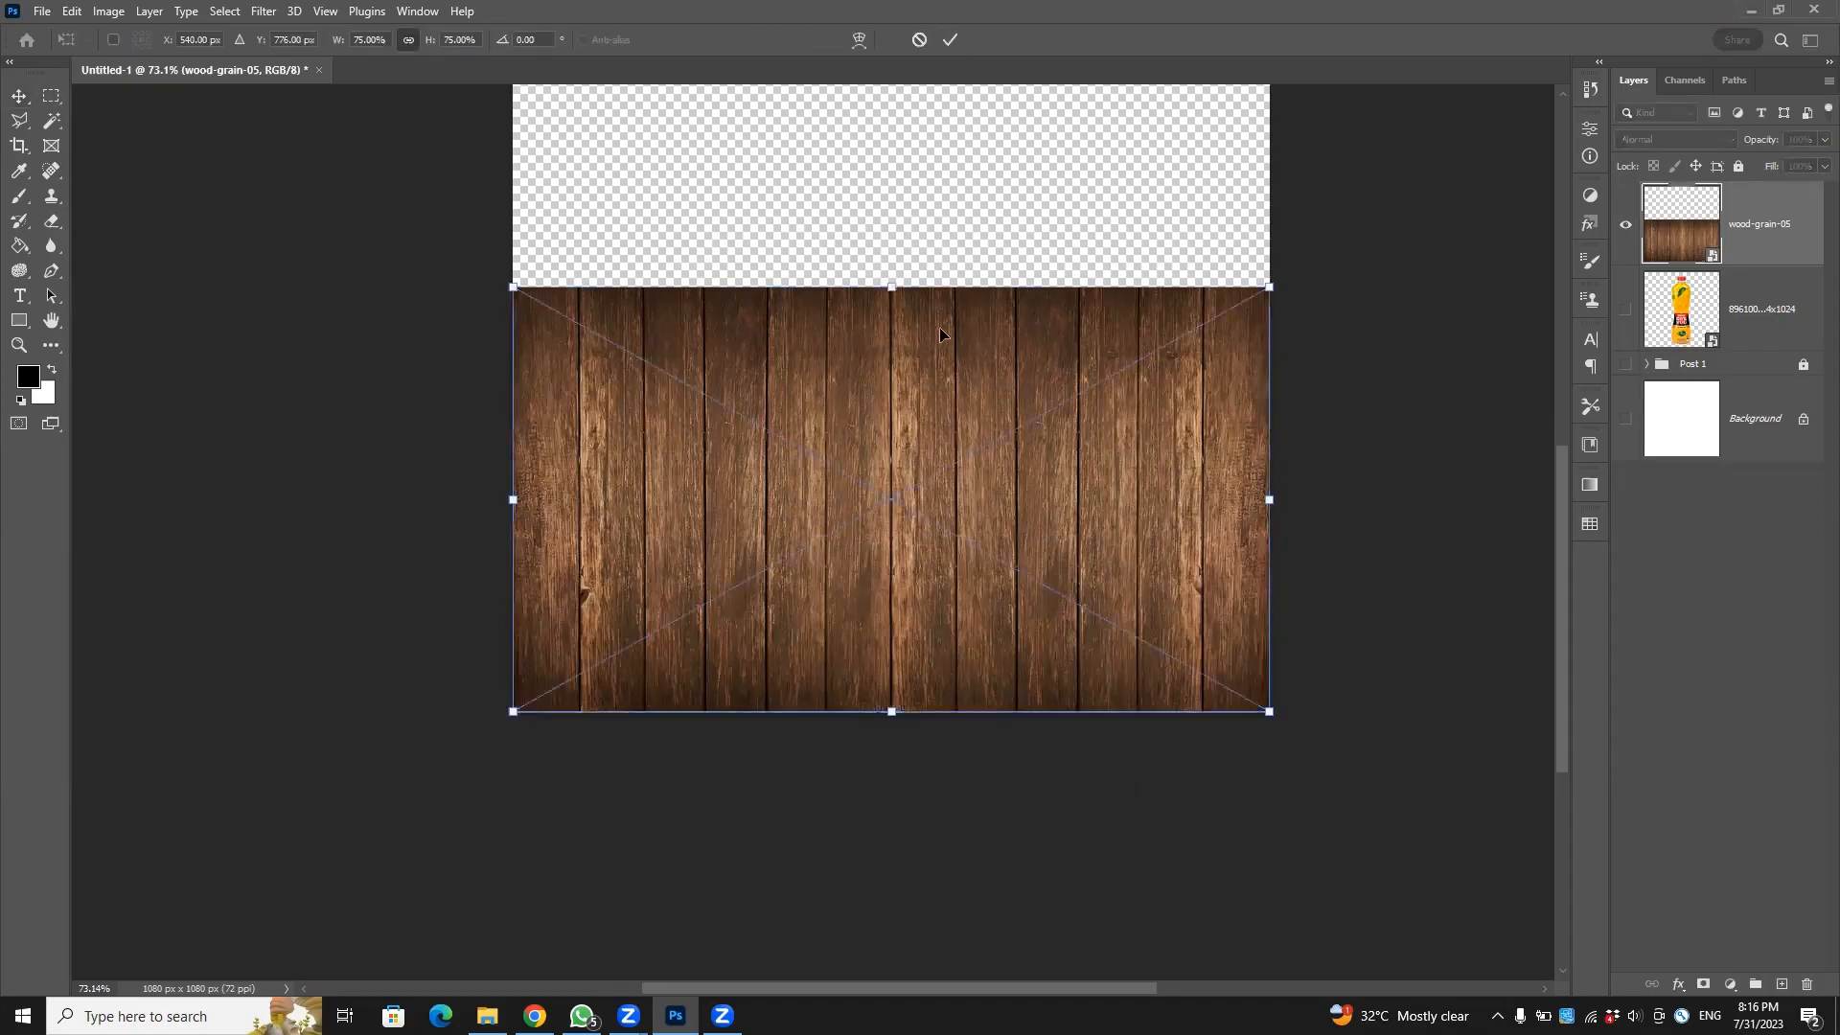
pyautogui.rightClick(931, 372)
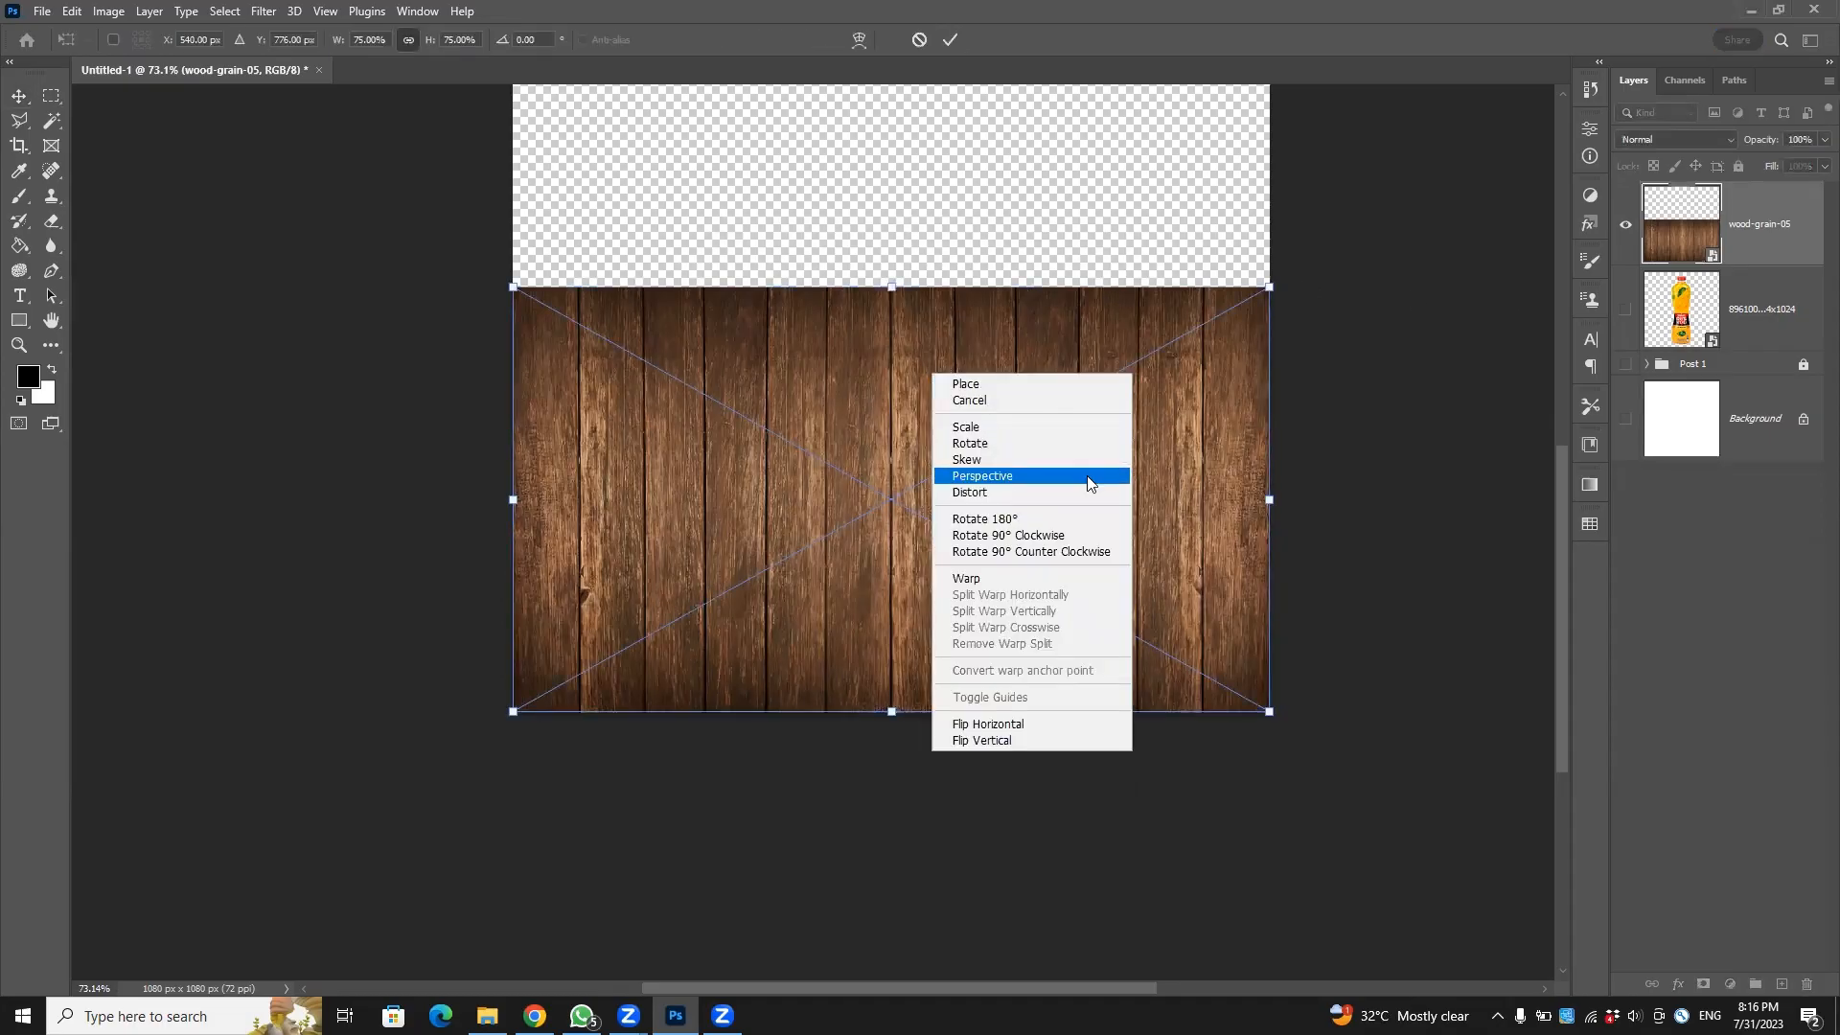
pyautogui.click(919, 46)
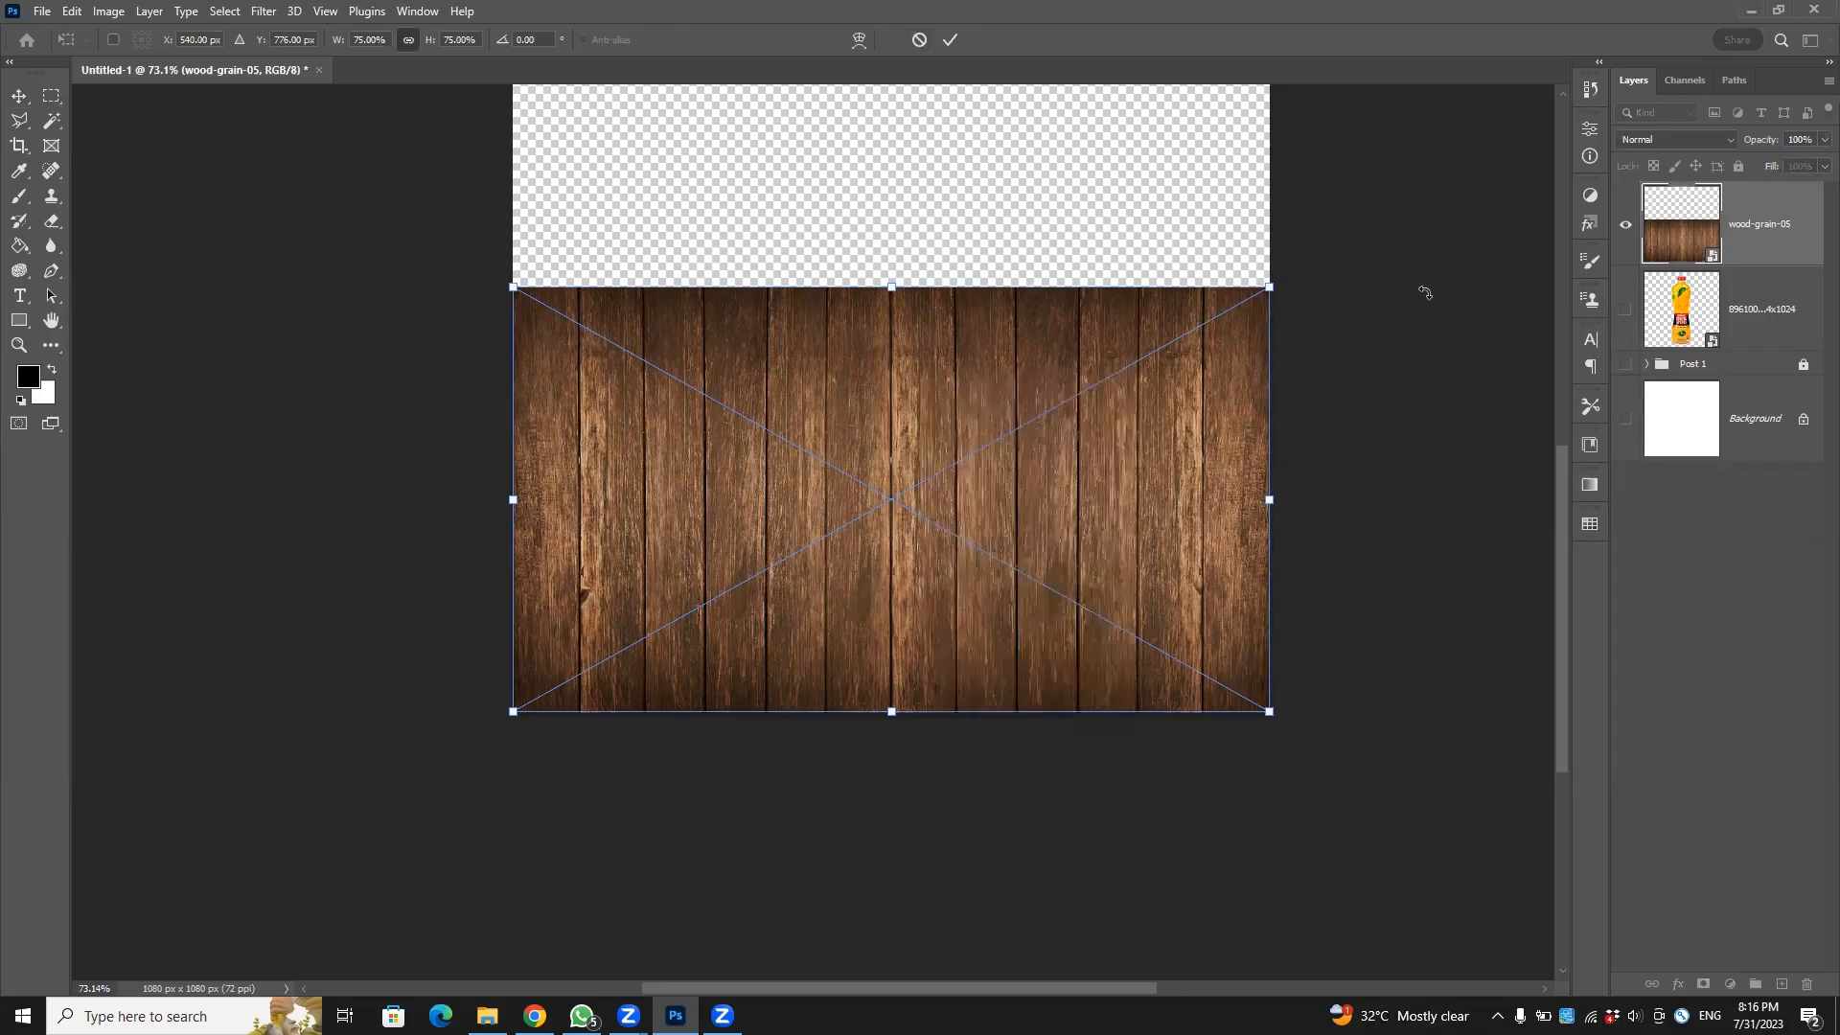
pyautogui.click(949, 39)
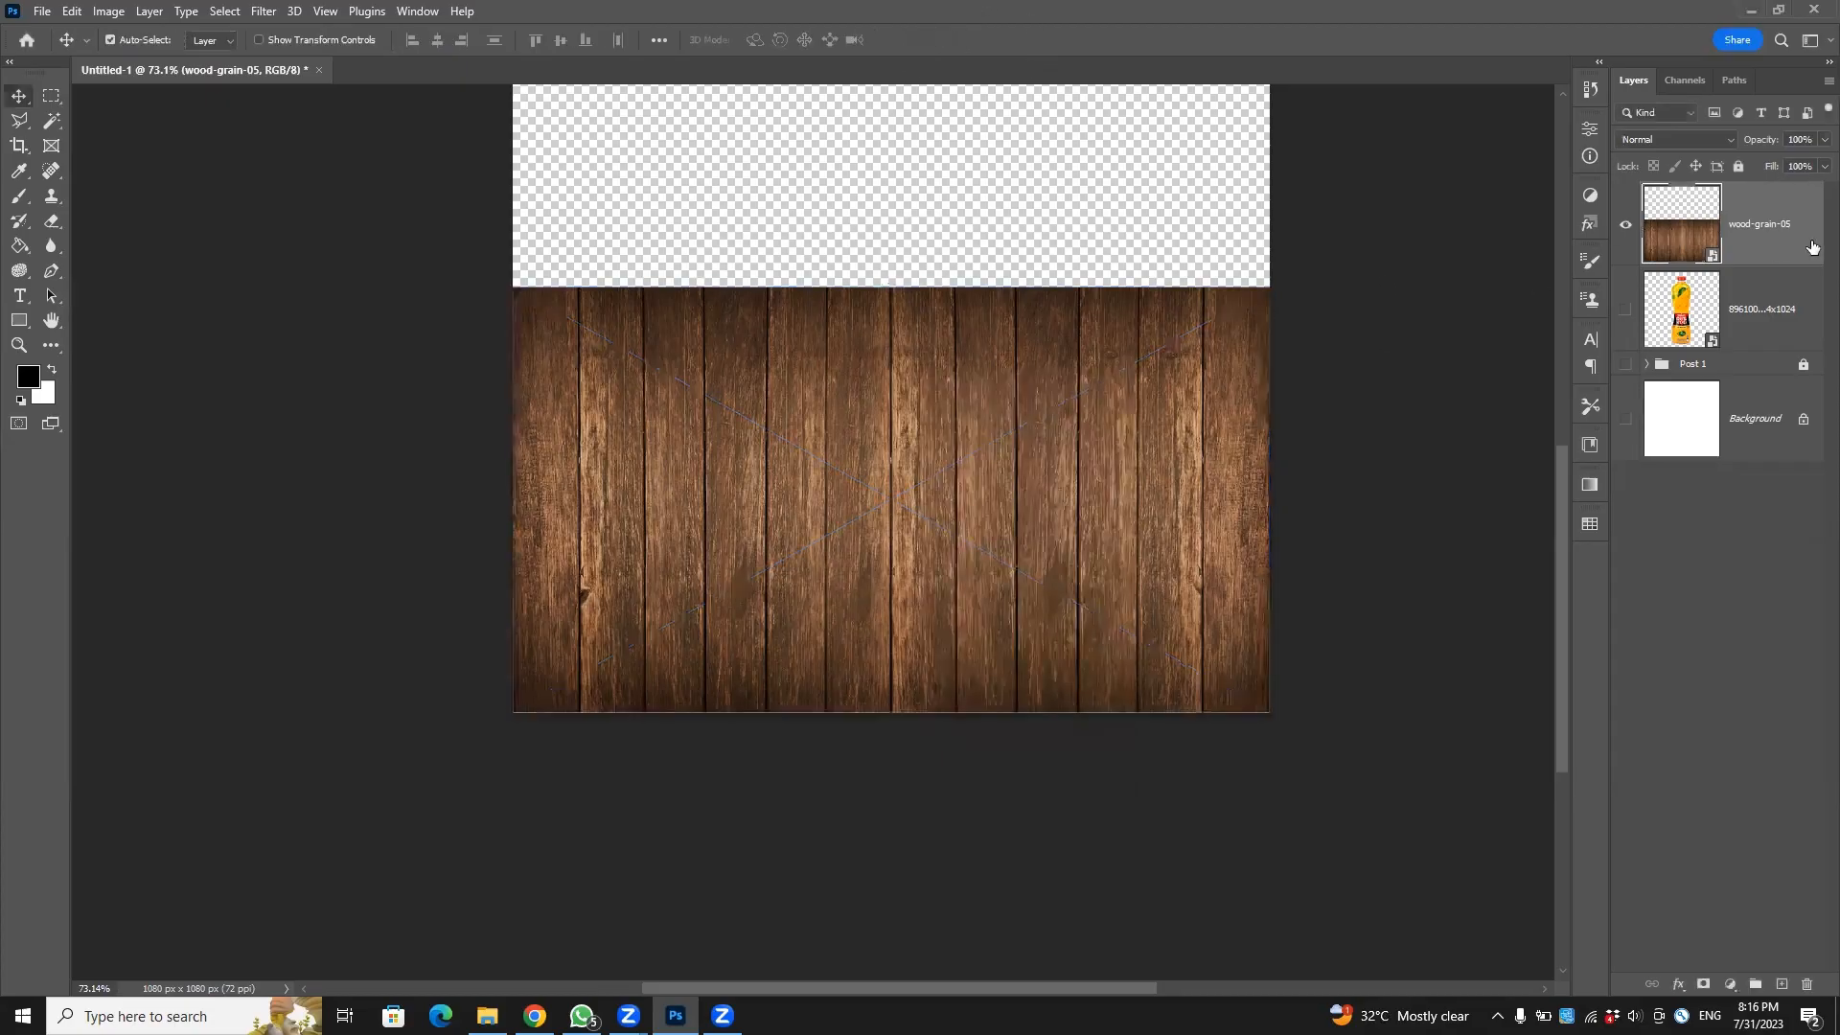
# Apply a Perspective transform to the wood layer, narrowing its top edge symmetrically to about a third of its width.
pyautogui.press('ctrl')
pyautogui.hotkey('ctrl', 't')
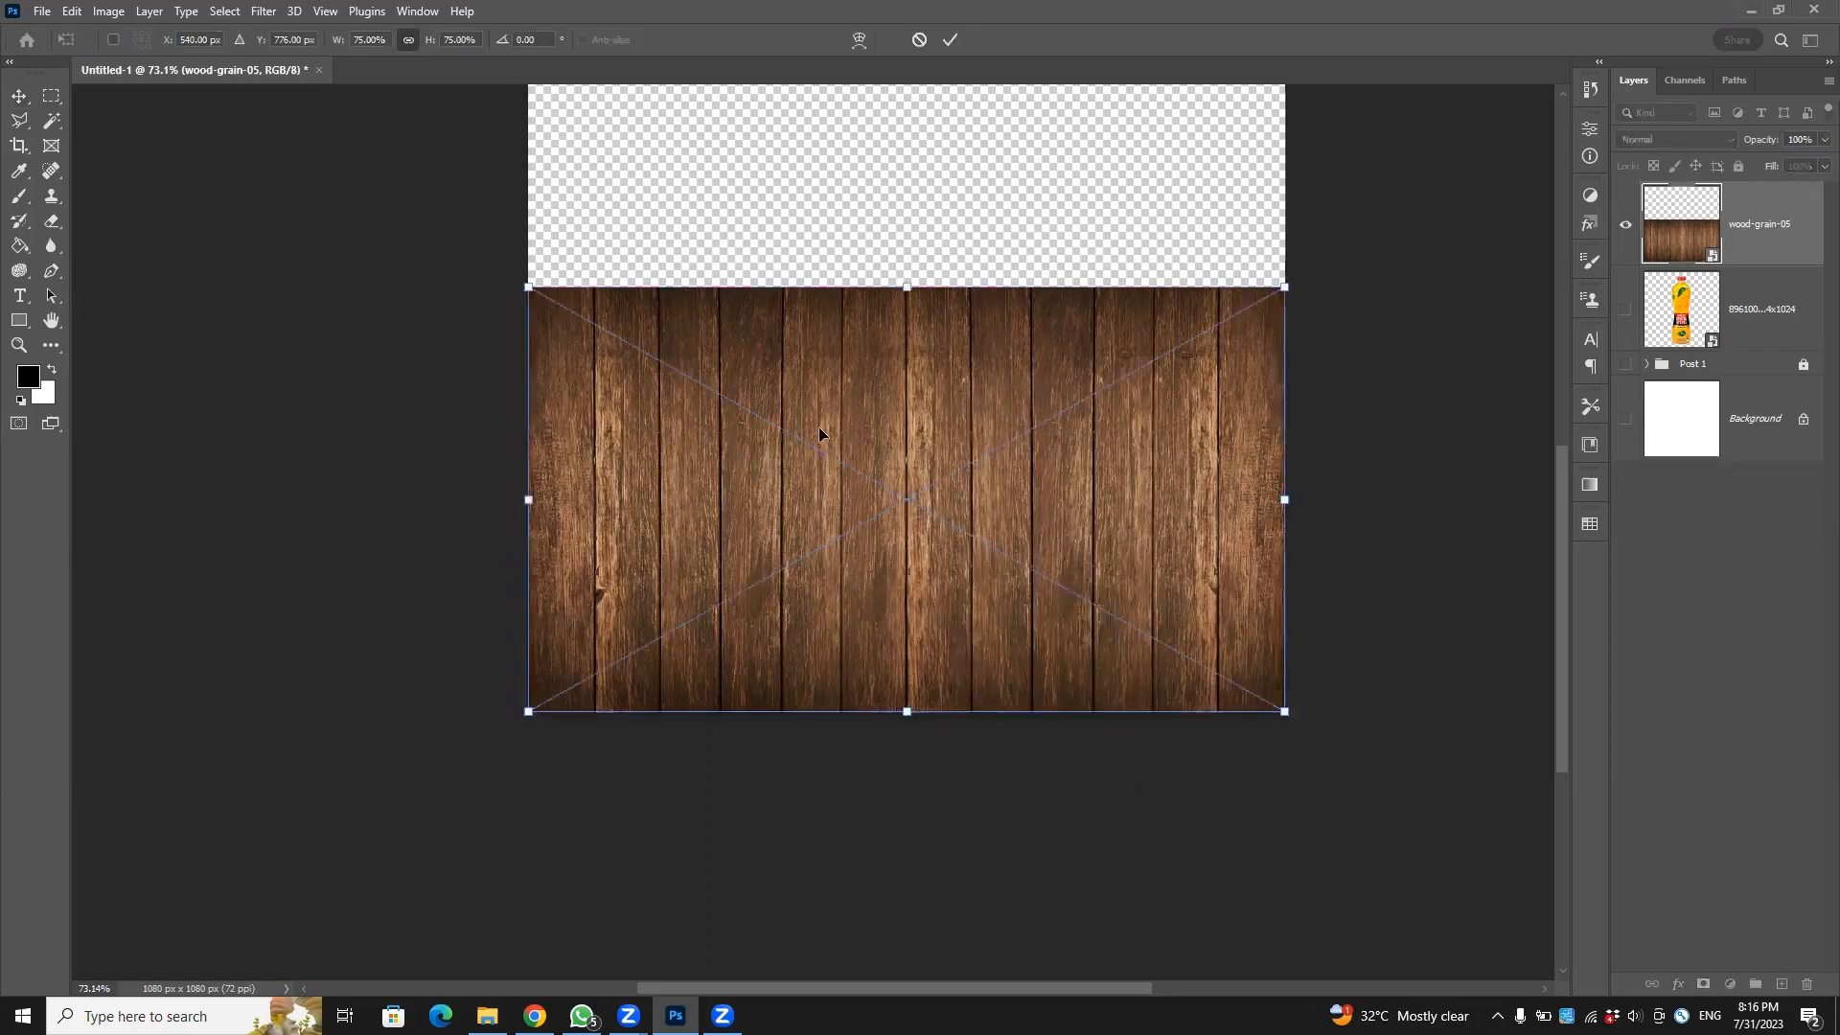
pyautogui.rightClick(922, 366)
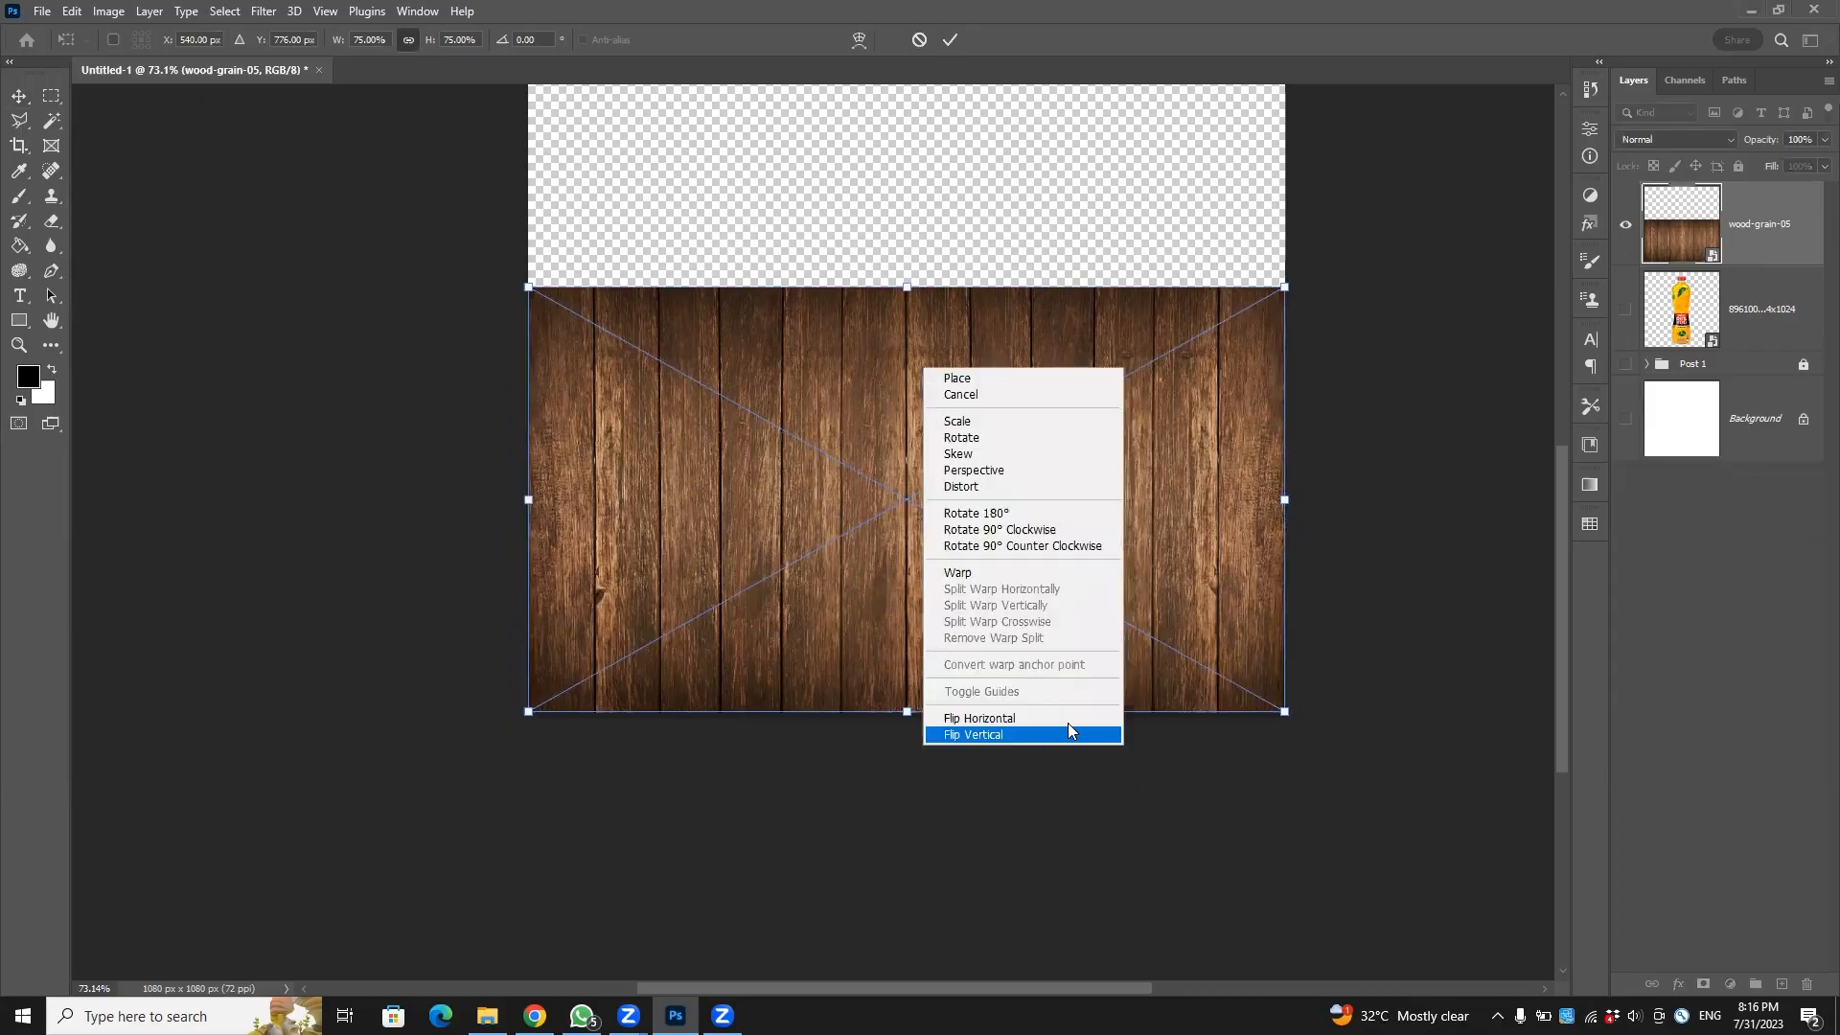
pyautogui.click(1024, 471)
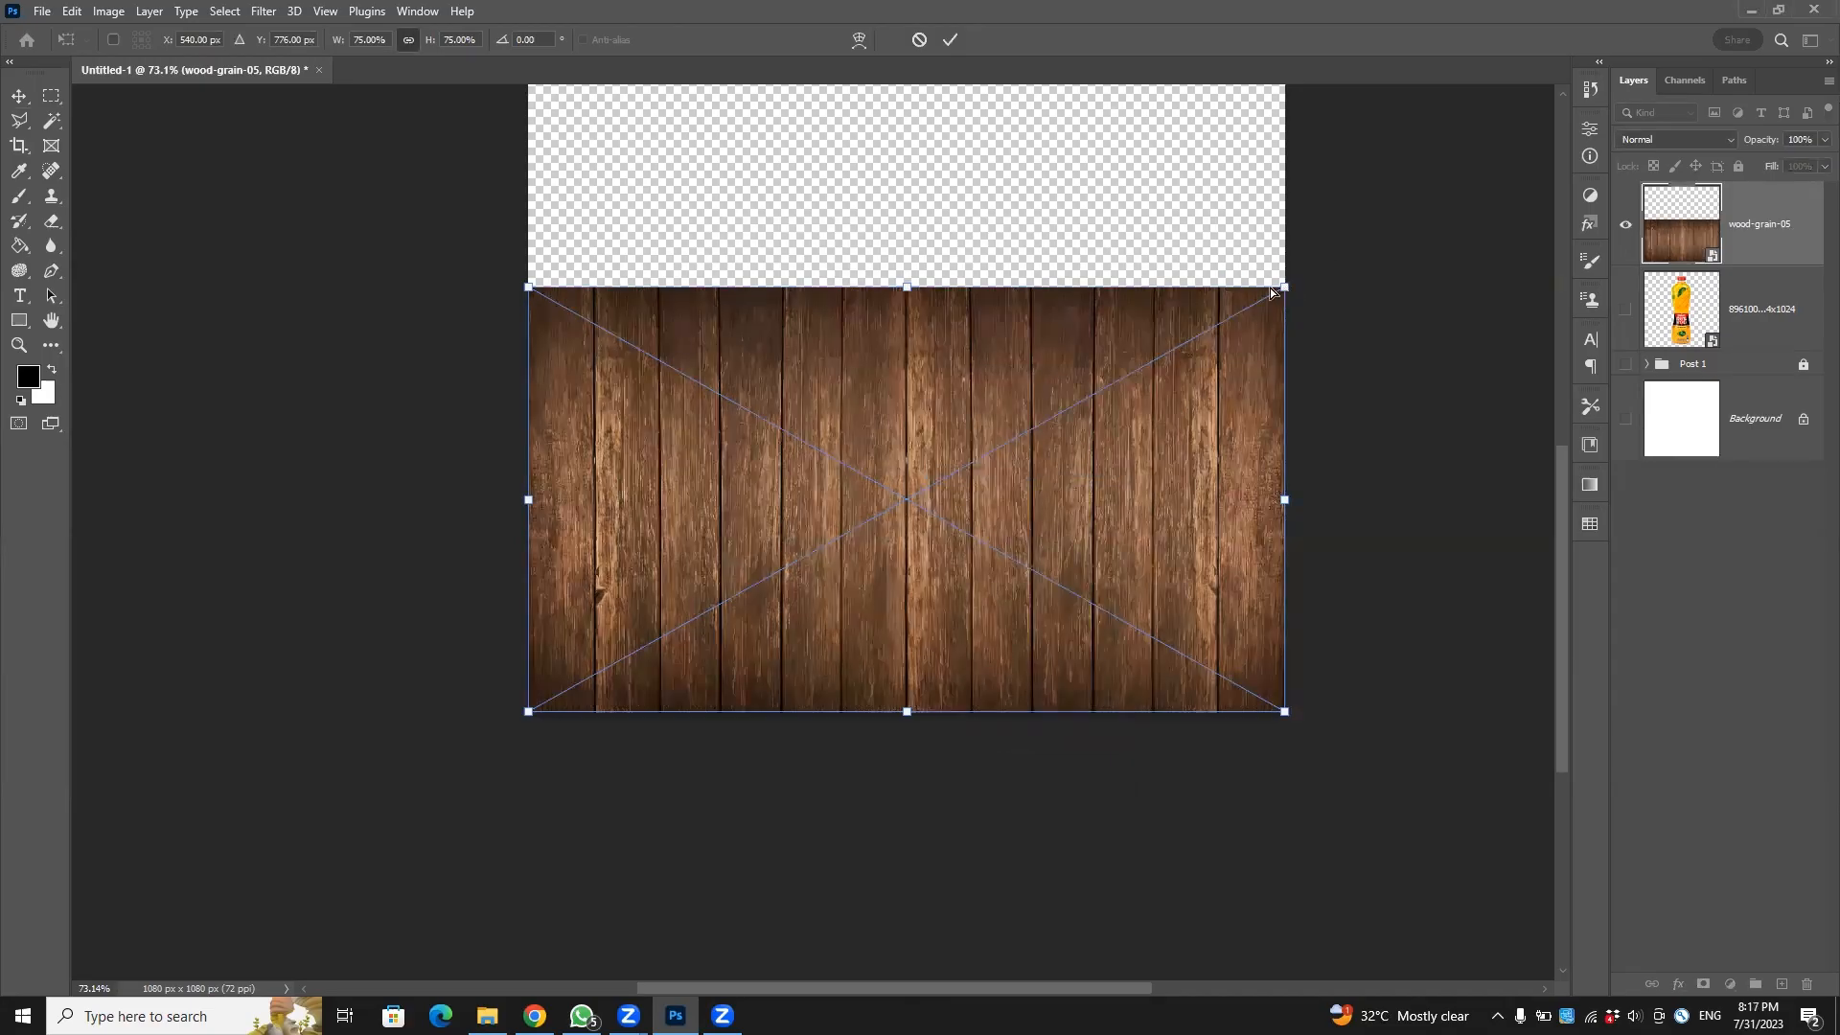
pyautogui.moveTo(1271, 292); pyautogui.dragTo(1040, 286)
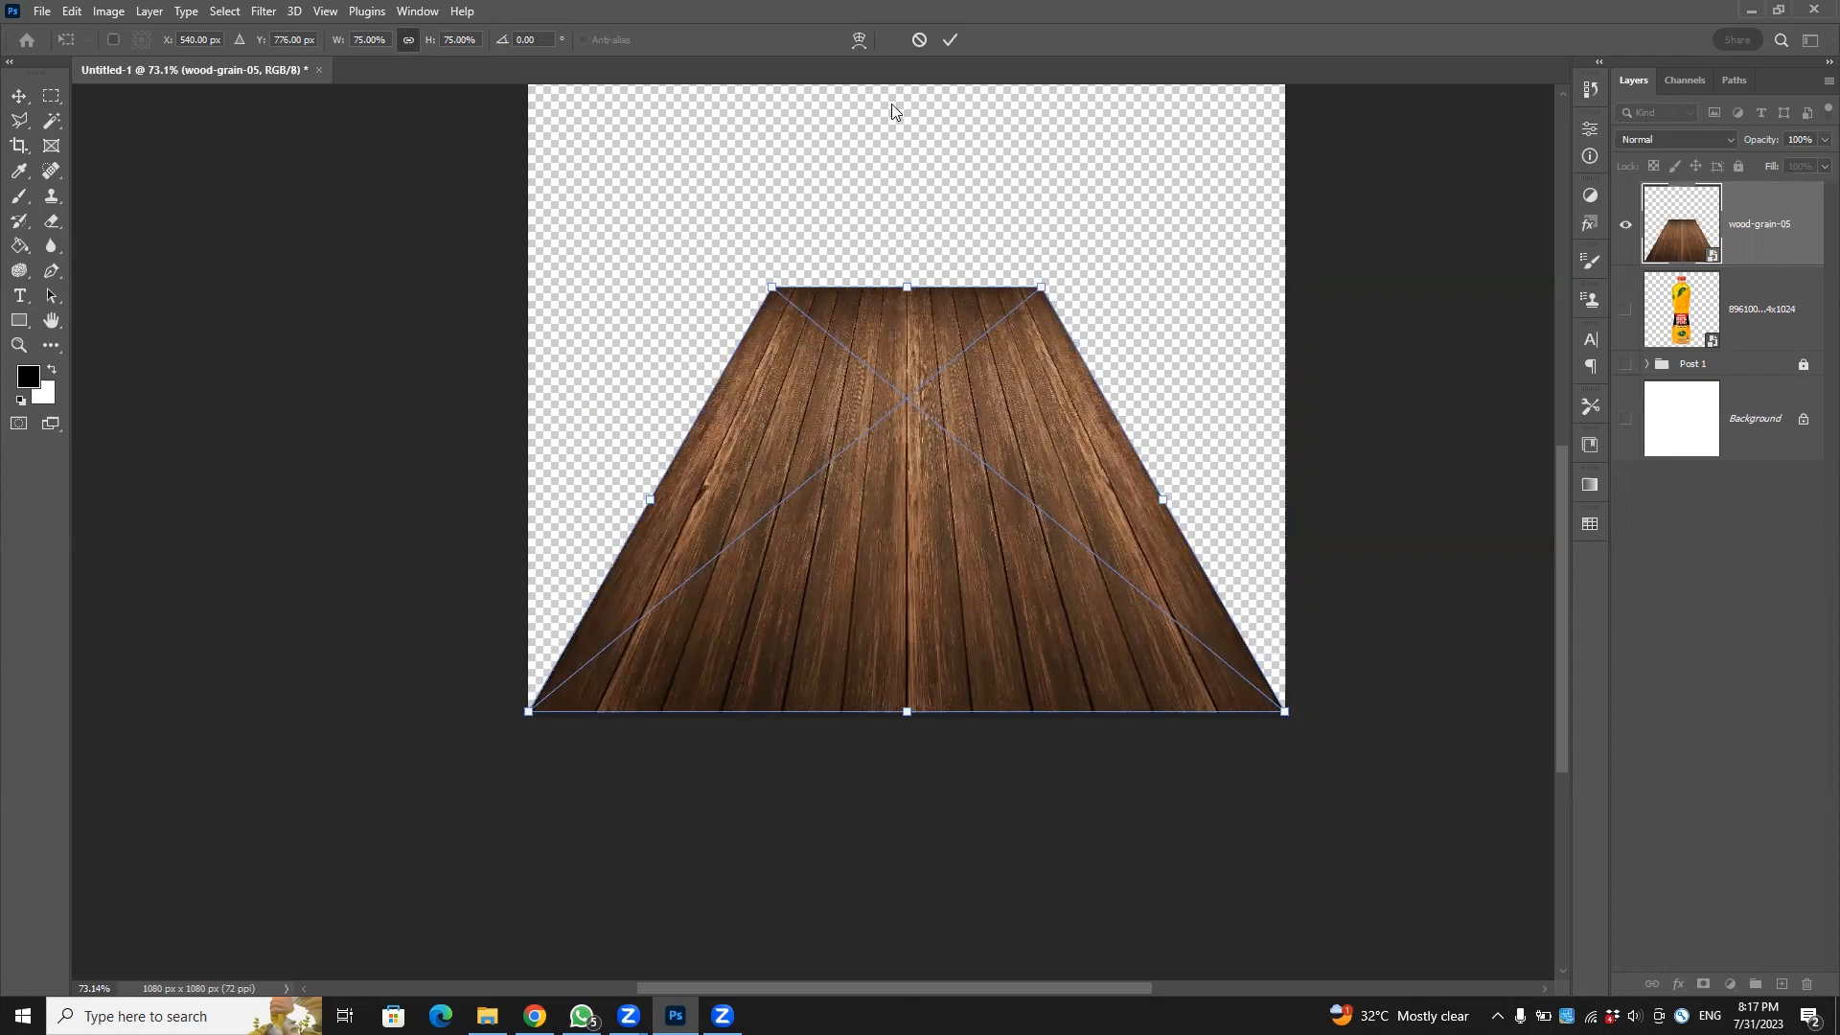
pyautogui.click(948, 39)
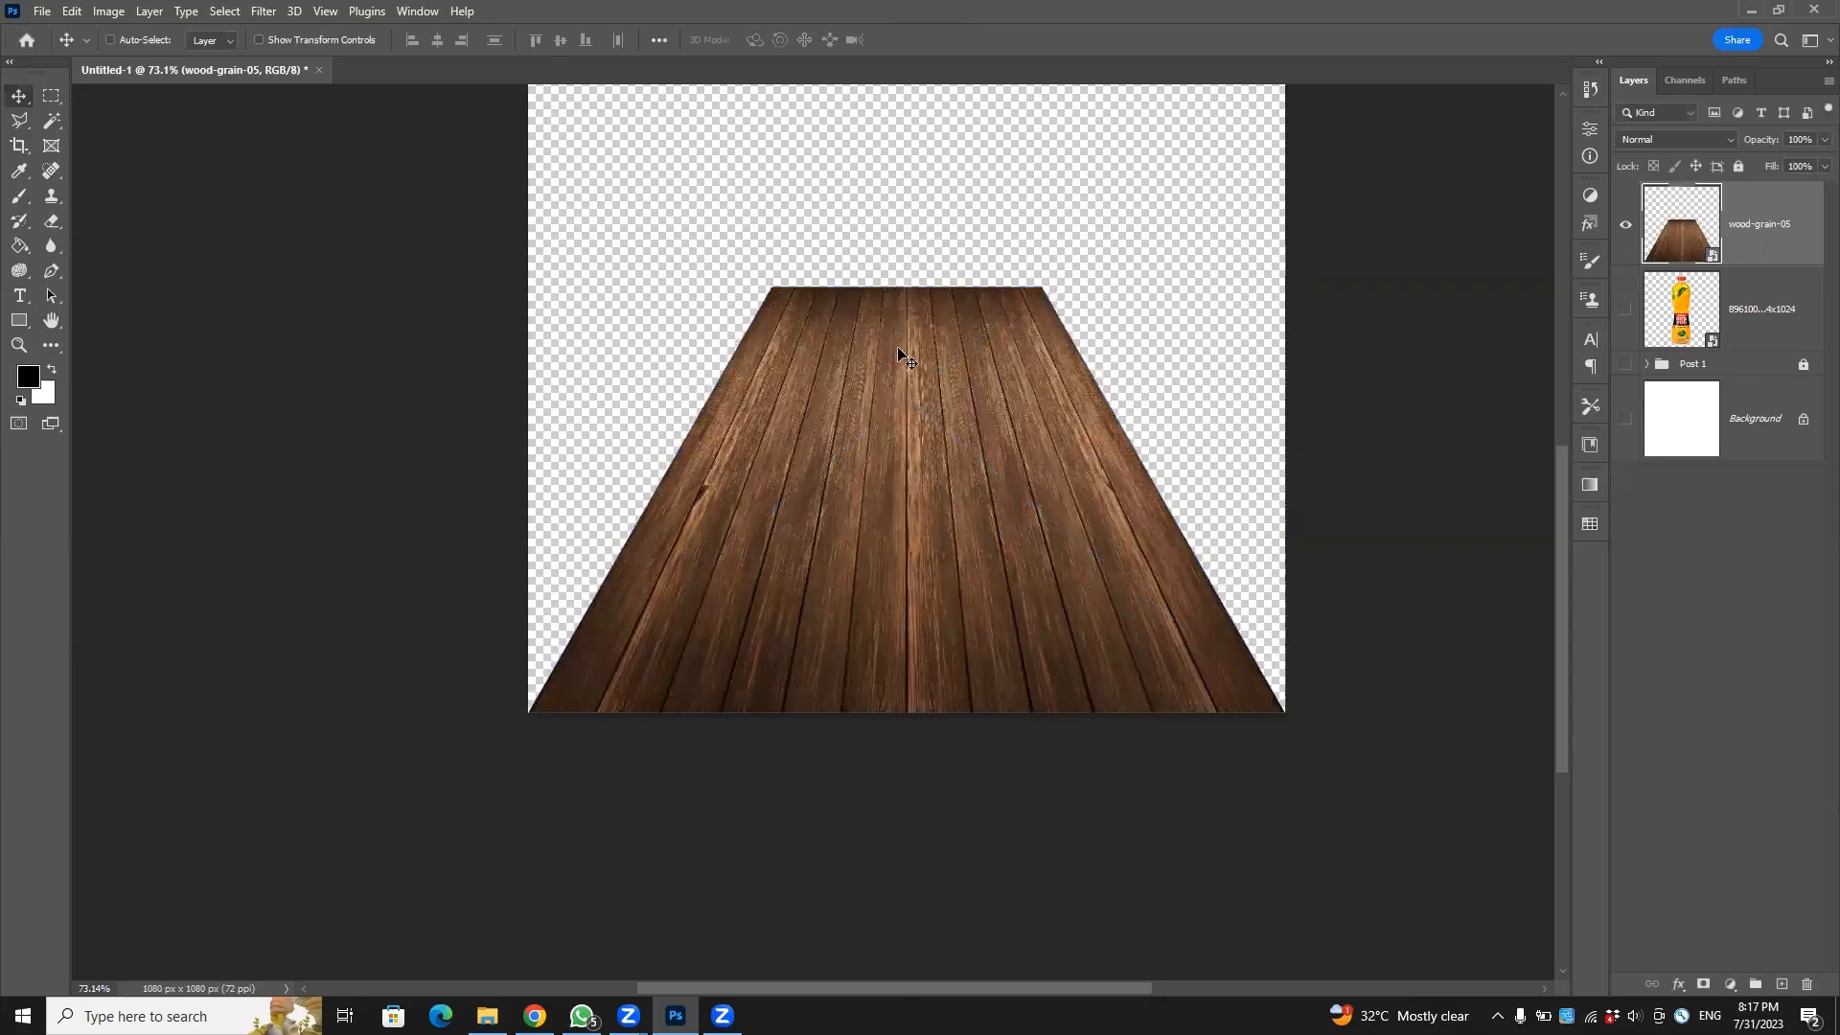
# Free-transform the wood floor to about 52% height and about 331% width so it spans the full canvas width.
pyautogui.hotkey('ctrl', 't')
pyautogui.moveTo(906, 288); pyautogui.dragTo(909, 418)
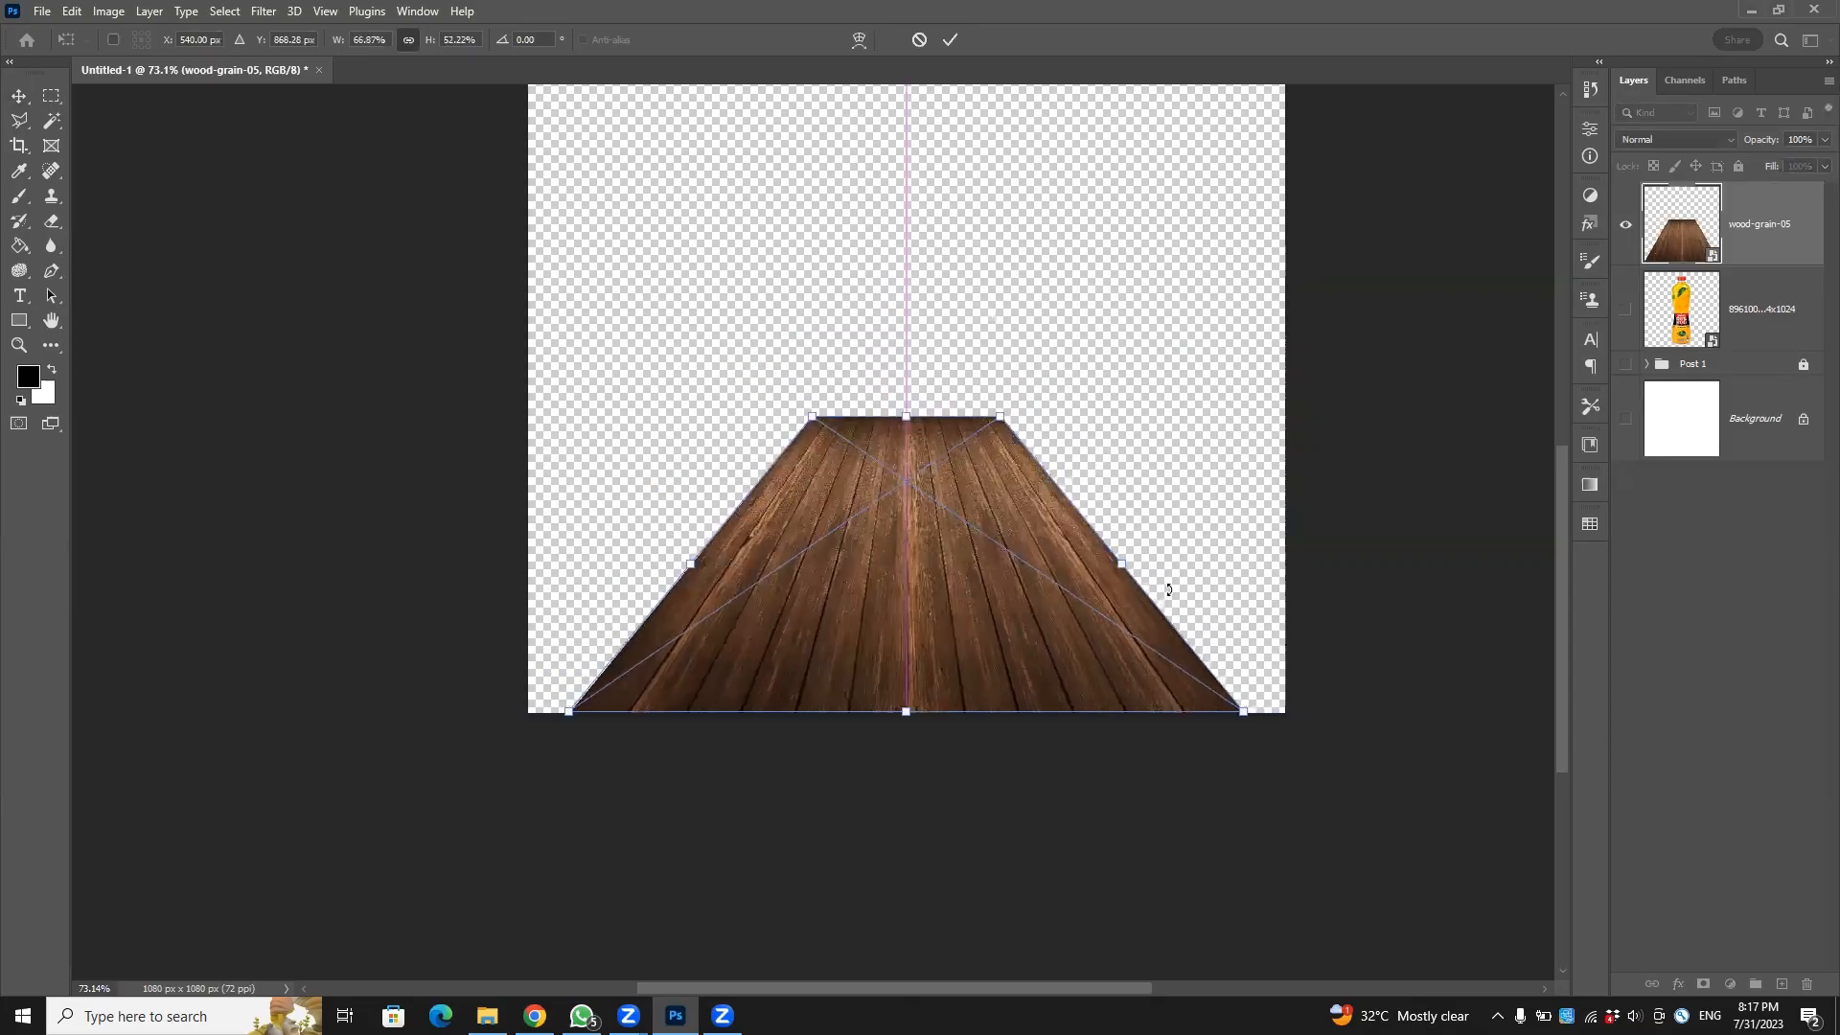
pyautogui.moveTo(1125, 566); pyautogui.dragTo(722, 526)
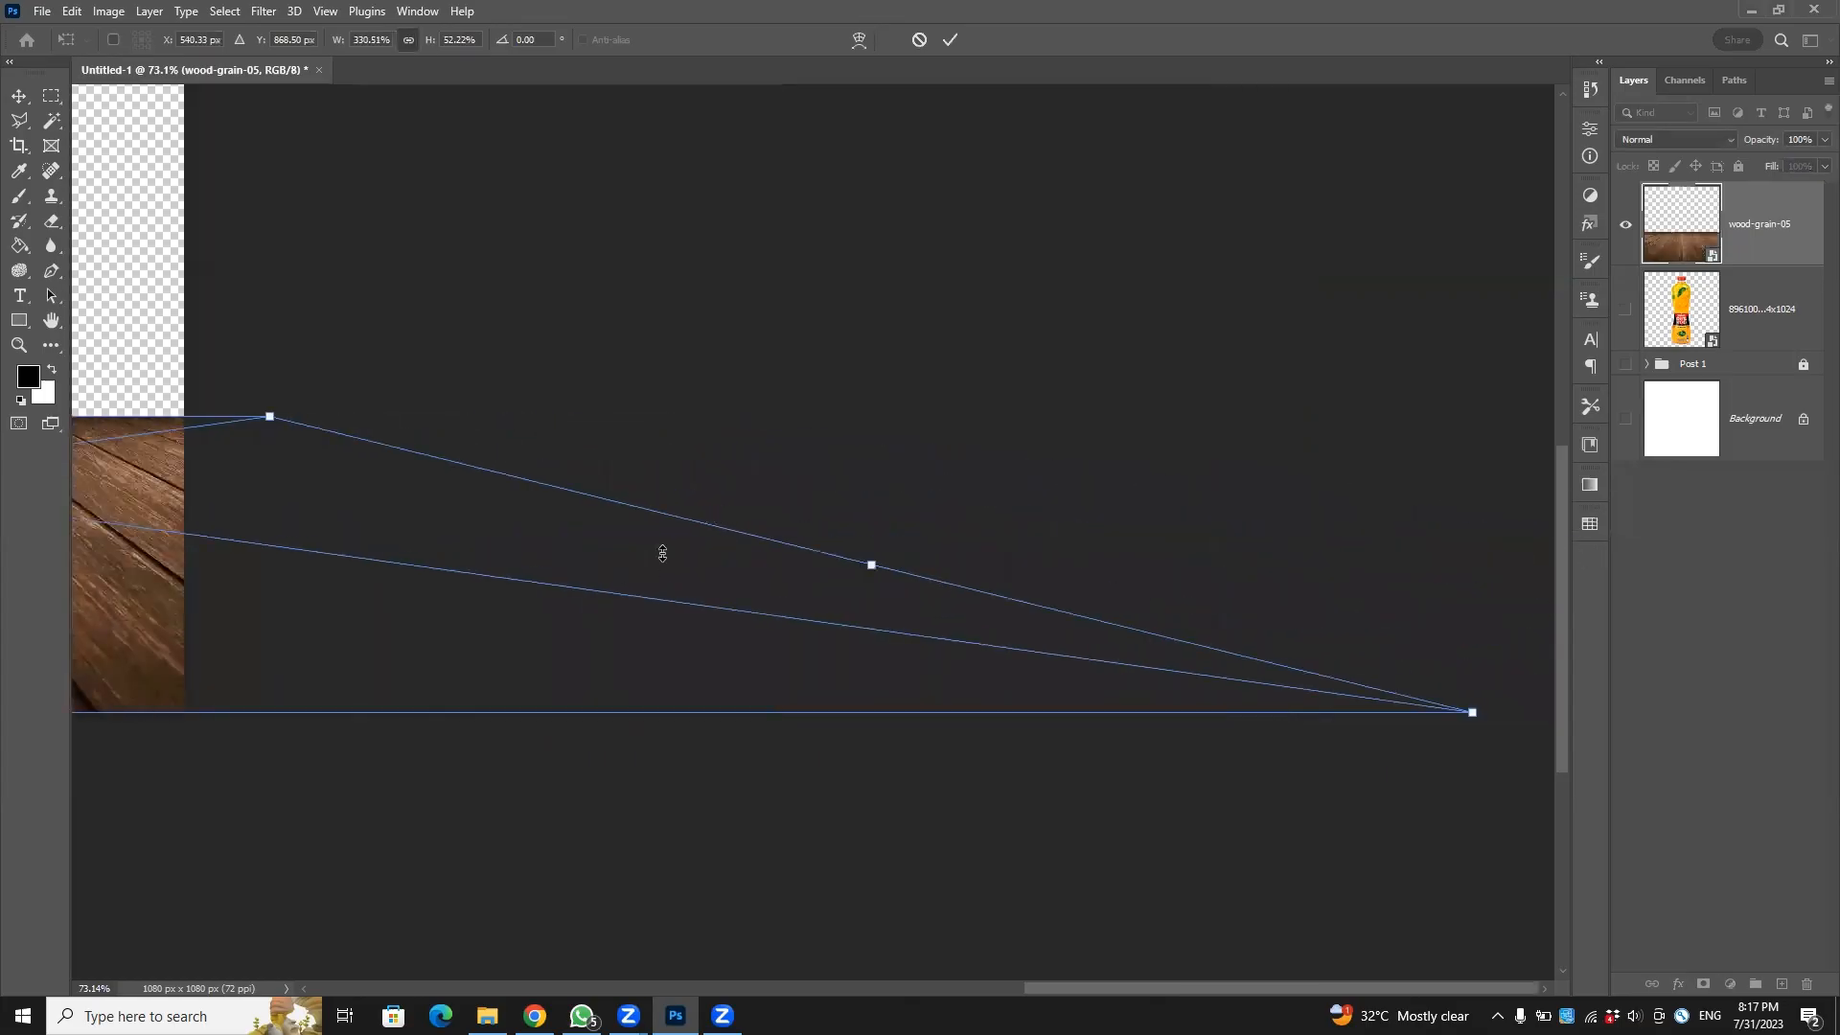
pyautogui.scroll(-3, 460, 415)
pyautogui.hscroll(-3, 1358, 444)
pyautogui.hscroll(1, 1330, 440)
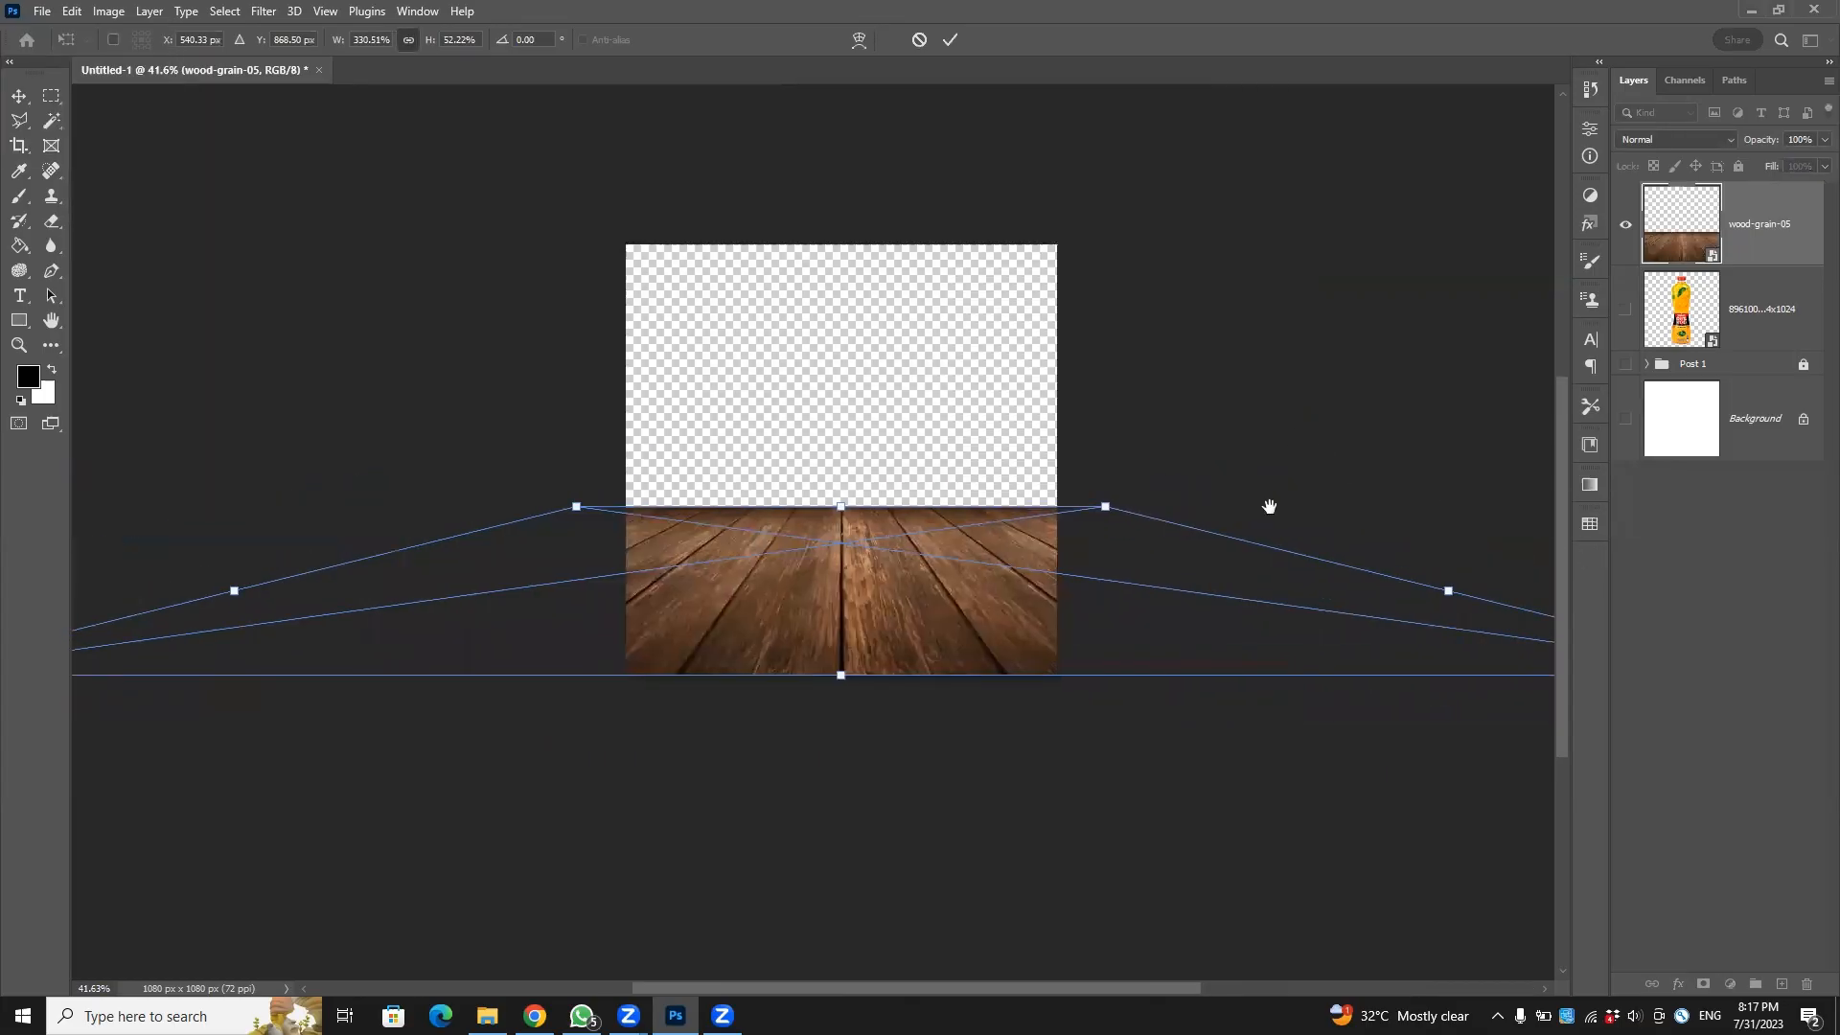
pyautogui.scroll(-1, 966, 665)
pyautogui.hscroll(2, 1137, 715)
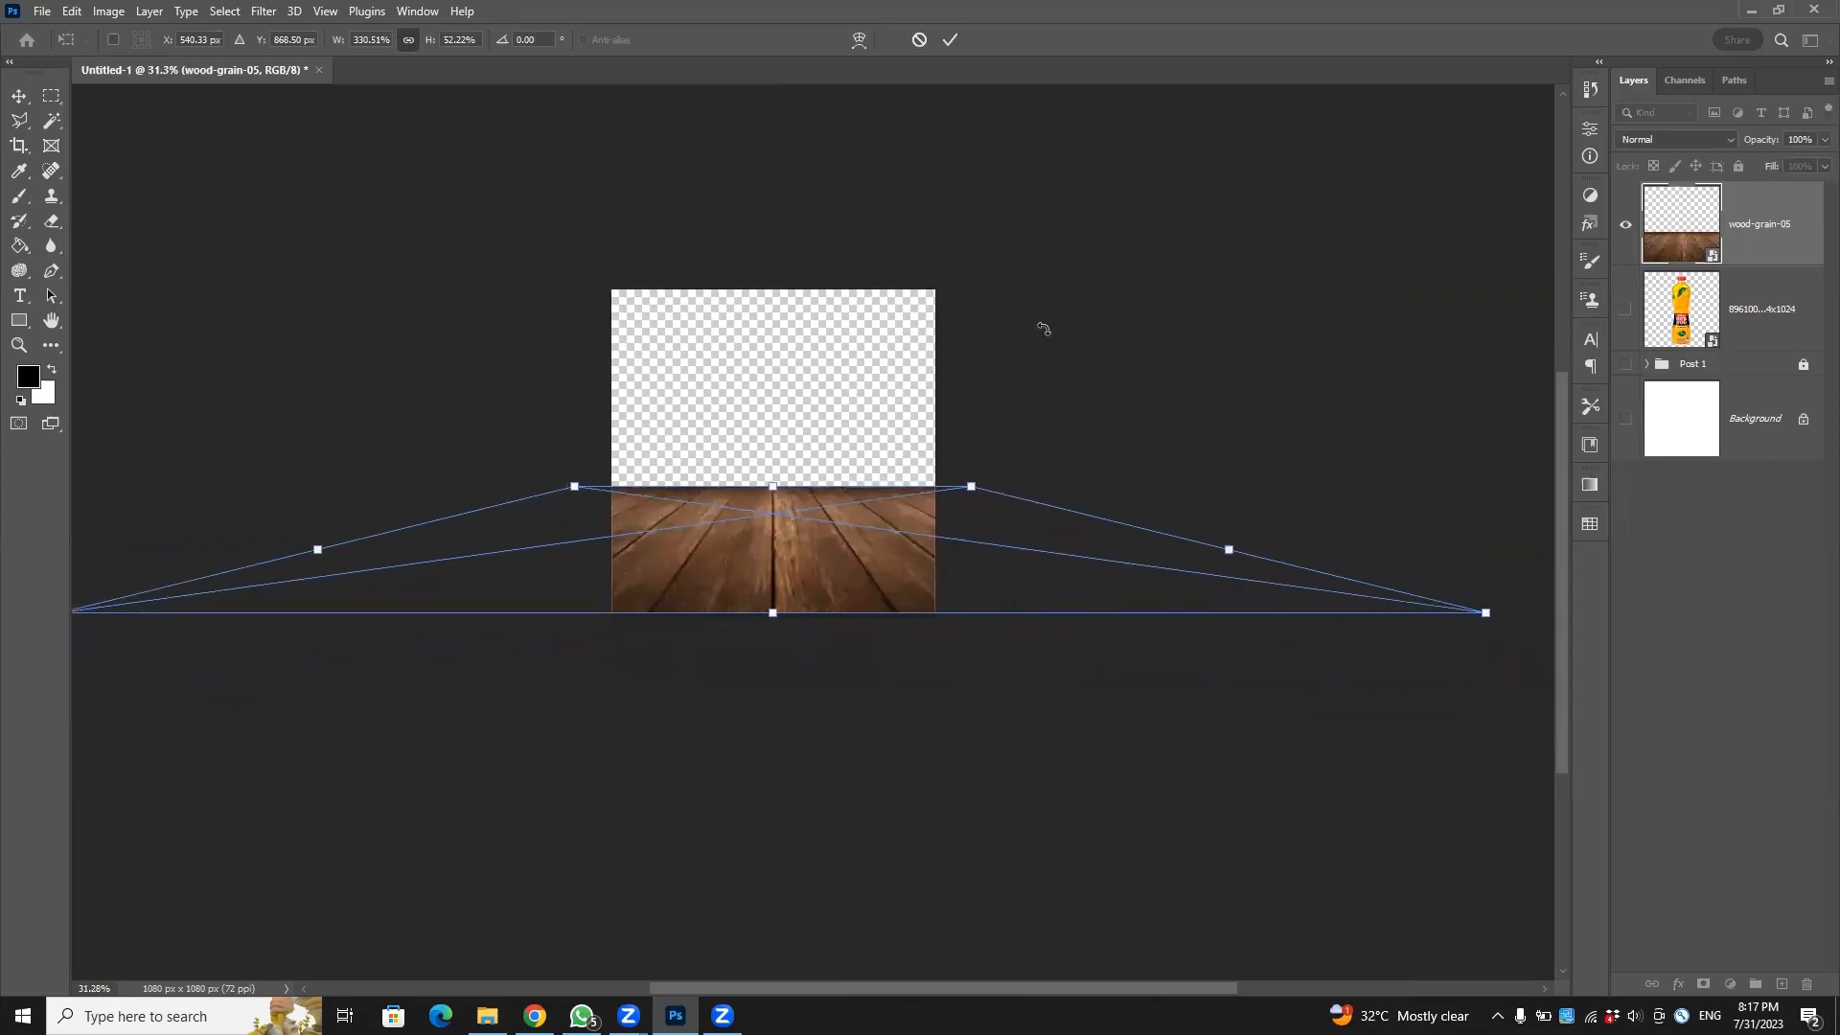
pyautogui.click(953, 41)
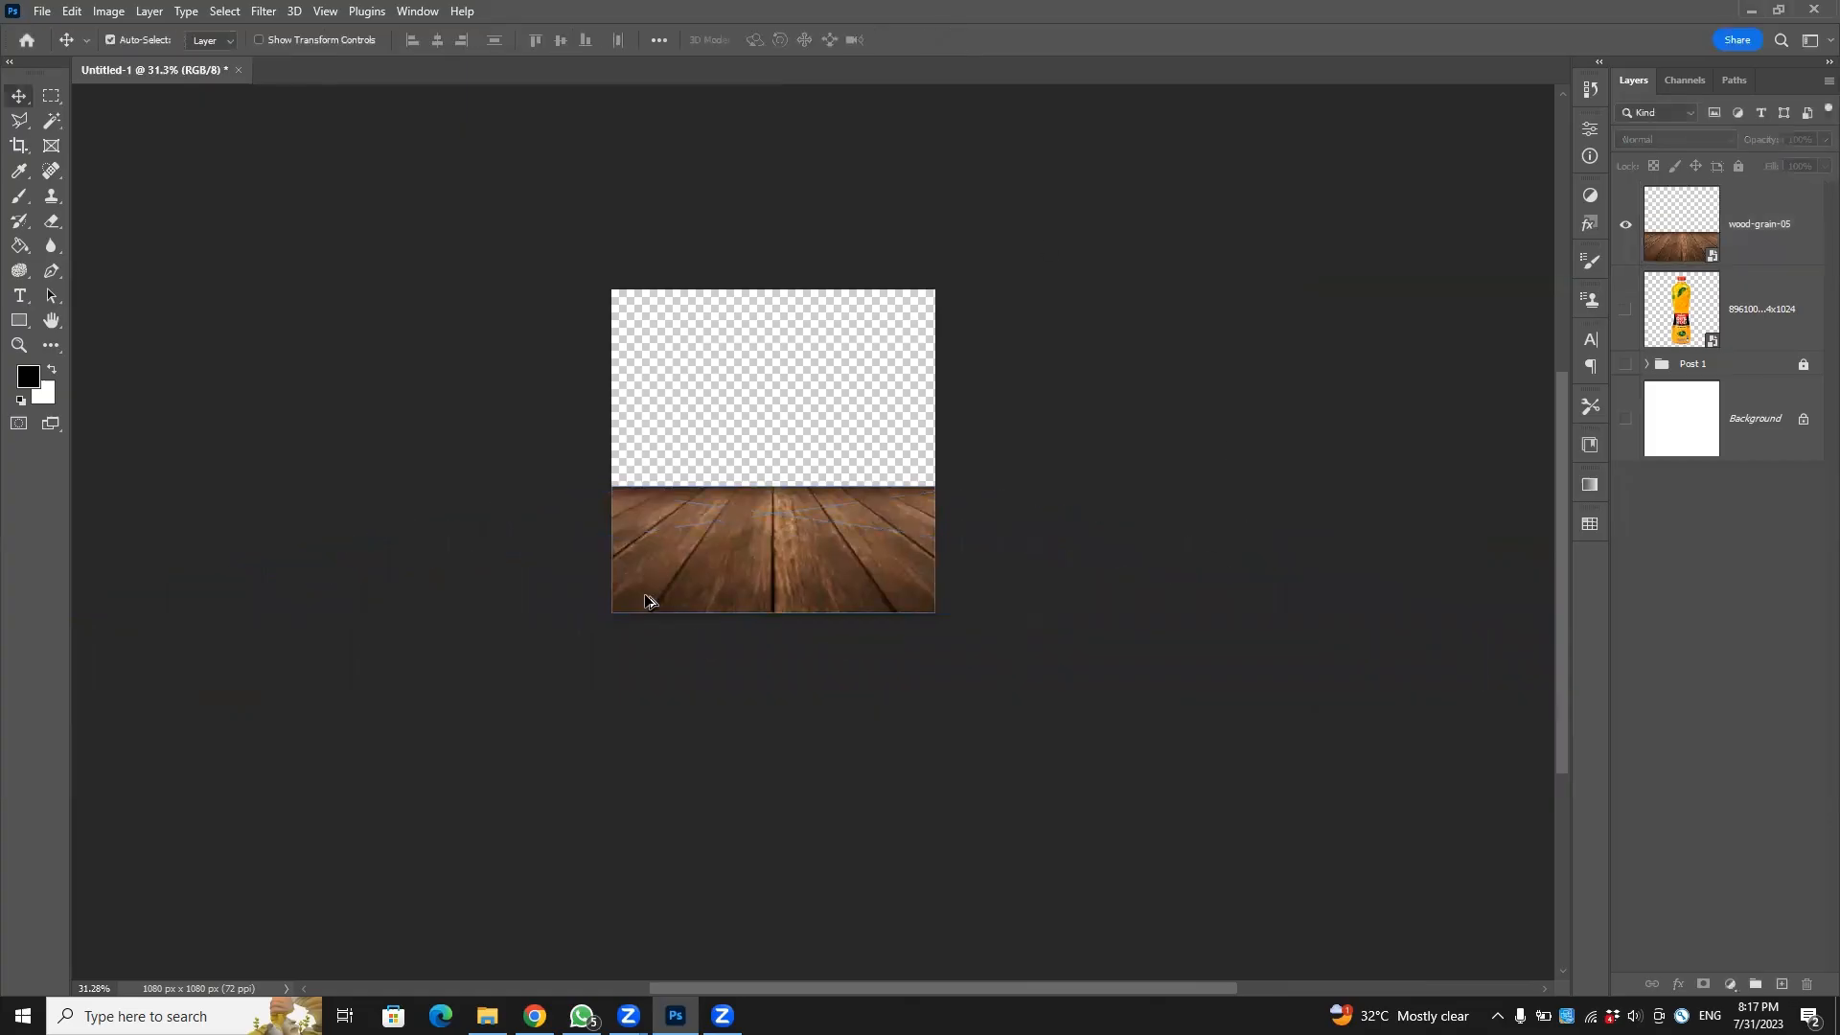
# Move the wood floor layer straight up, leaving an empty strip along the bottom of the canvas.
pyautogui.scroll(3, 767, 575)
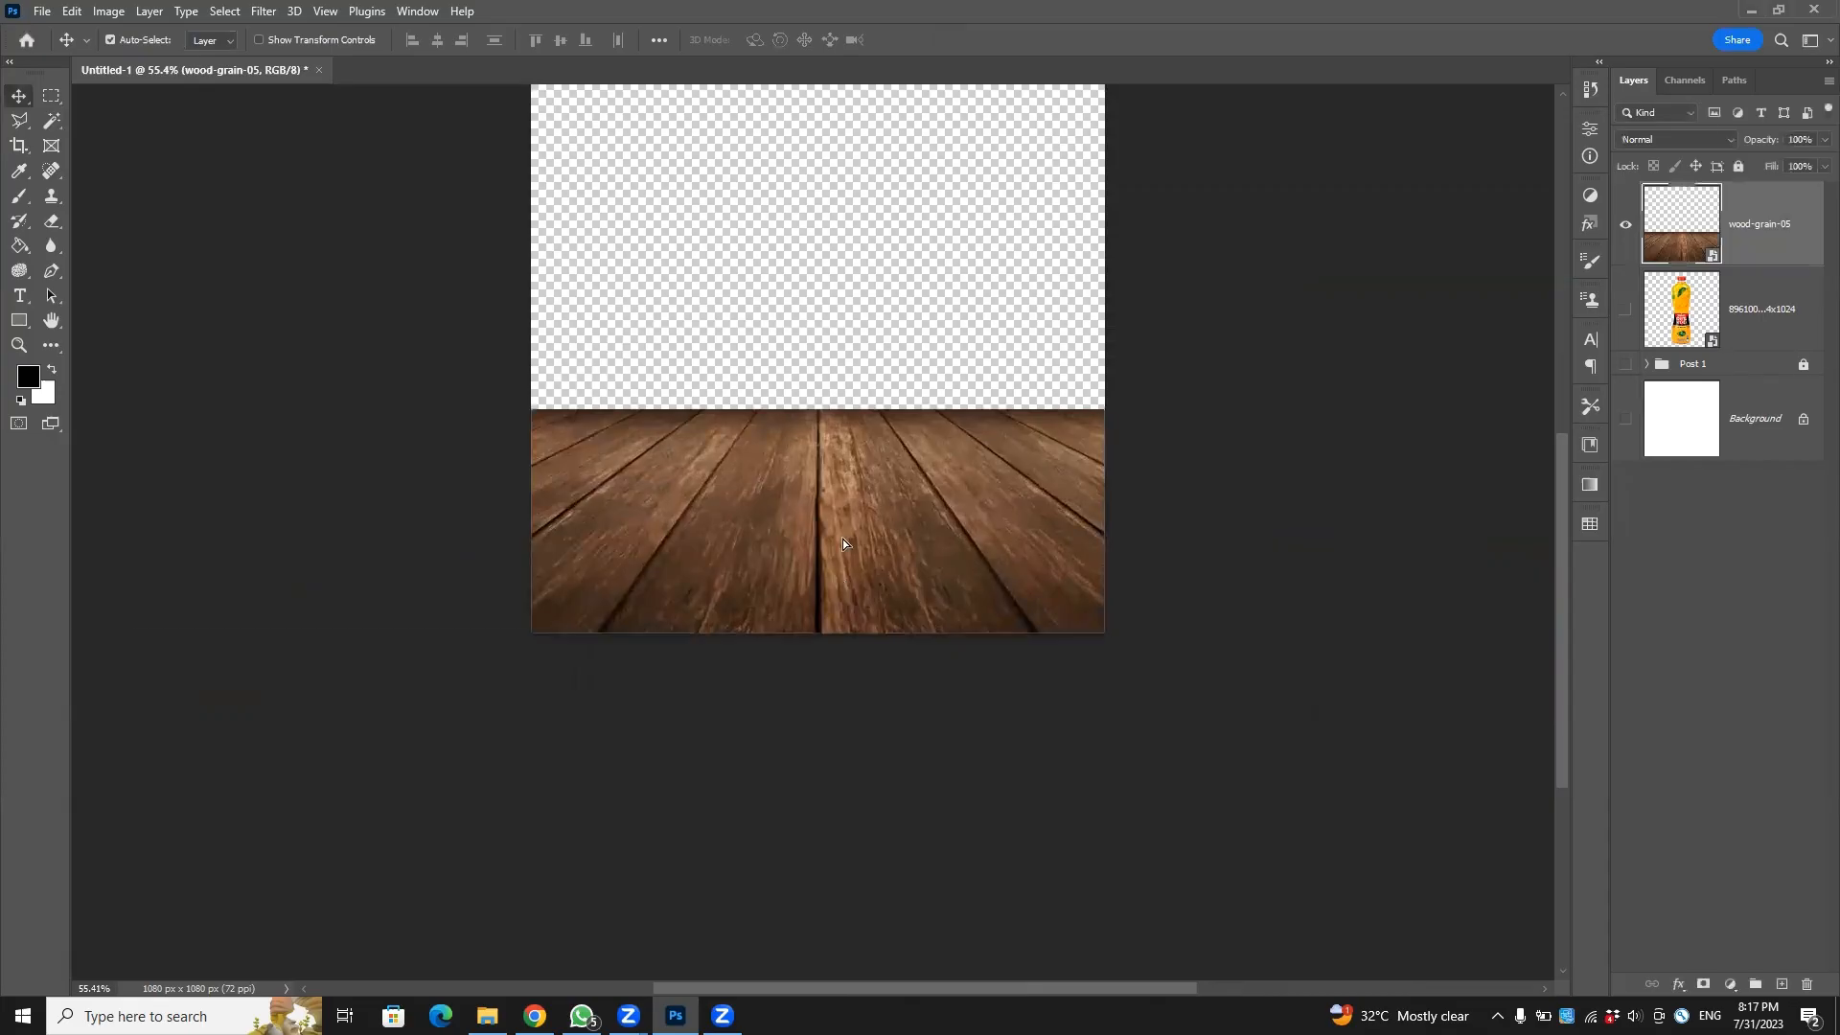
pyautogui.moveTo(845, 582); pyautogui.dragTo(847, 483)
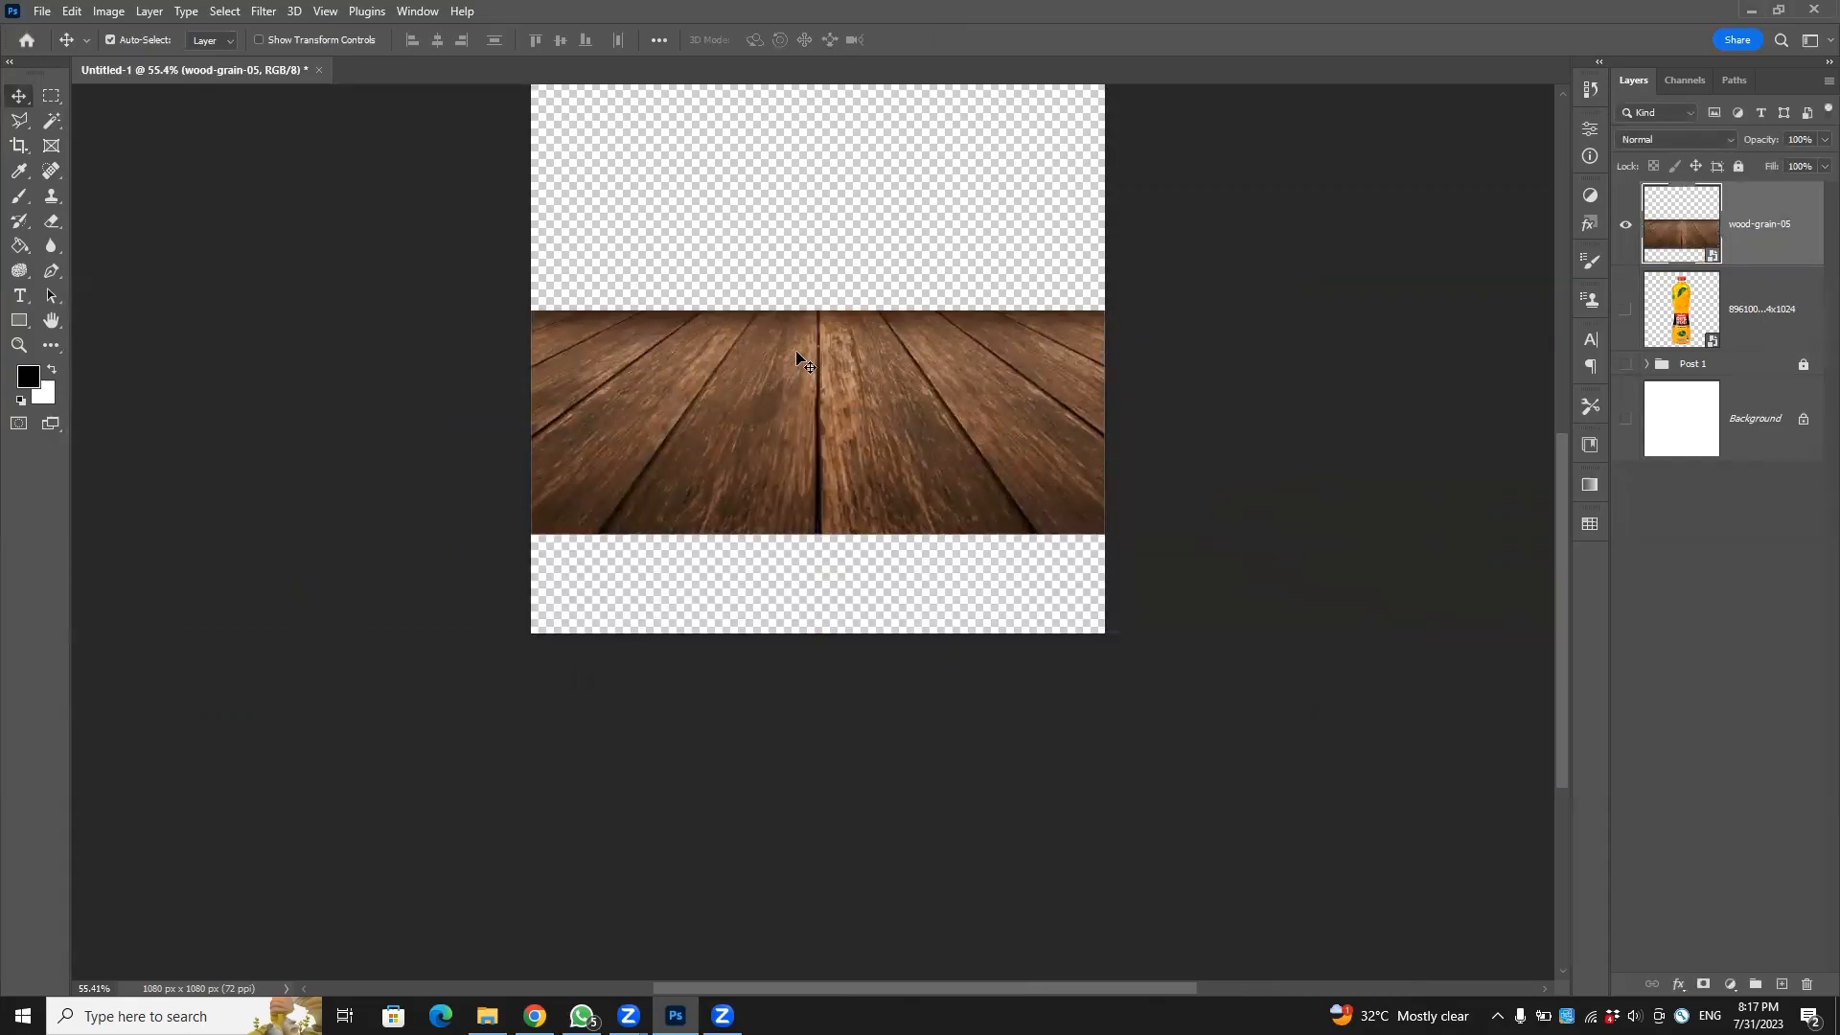
pyautogui.moveTo(803, 355); pyautogui.dragTo(870, 554)
pyautogui.press('Delete')
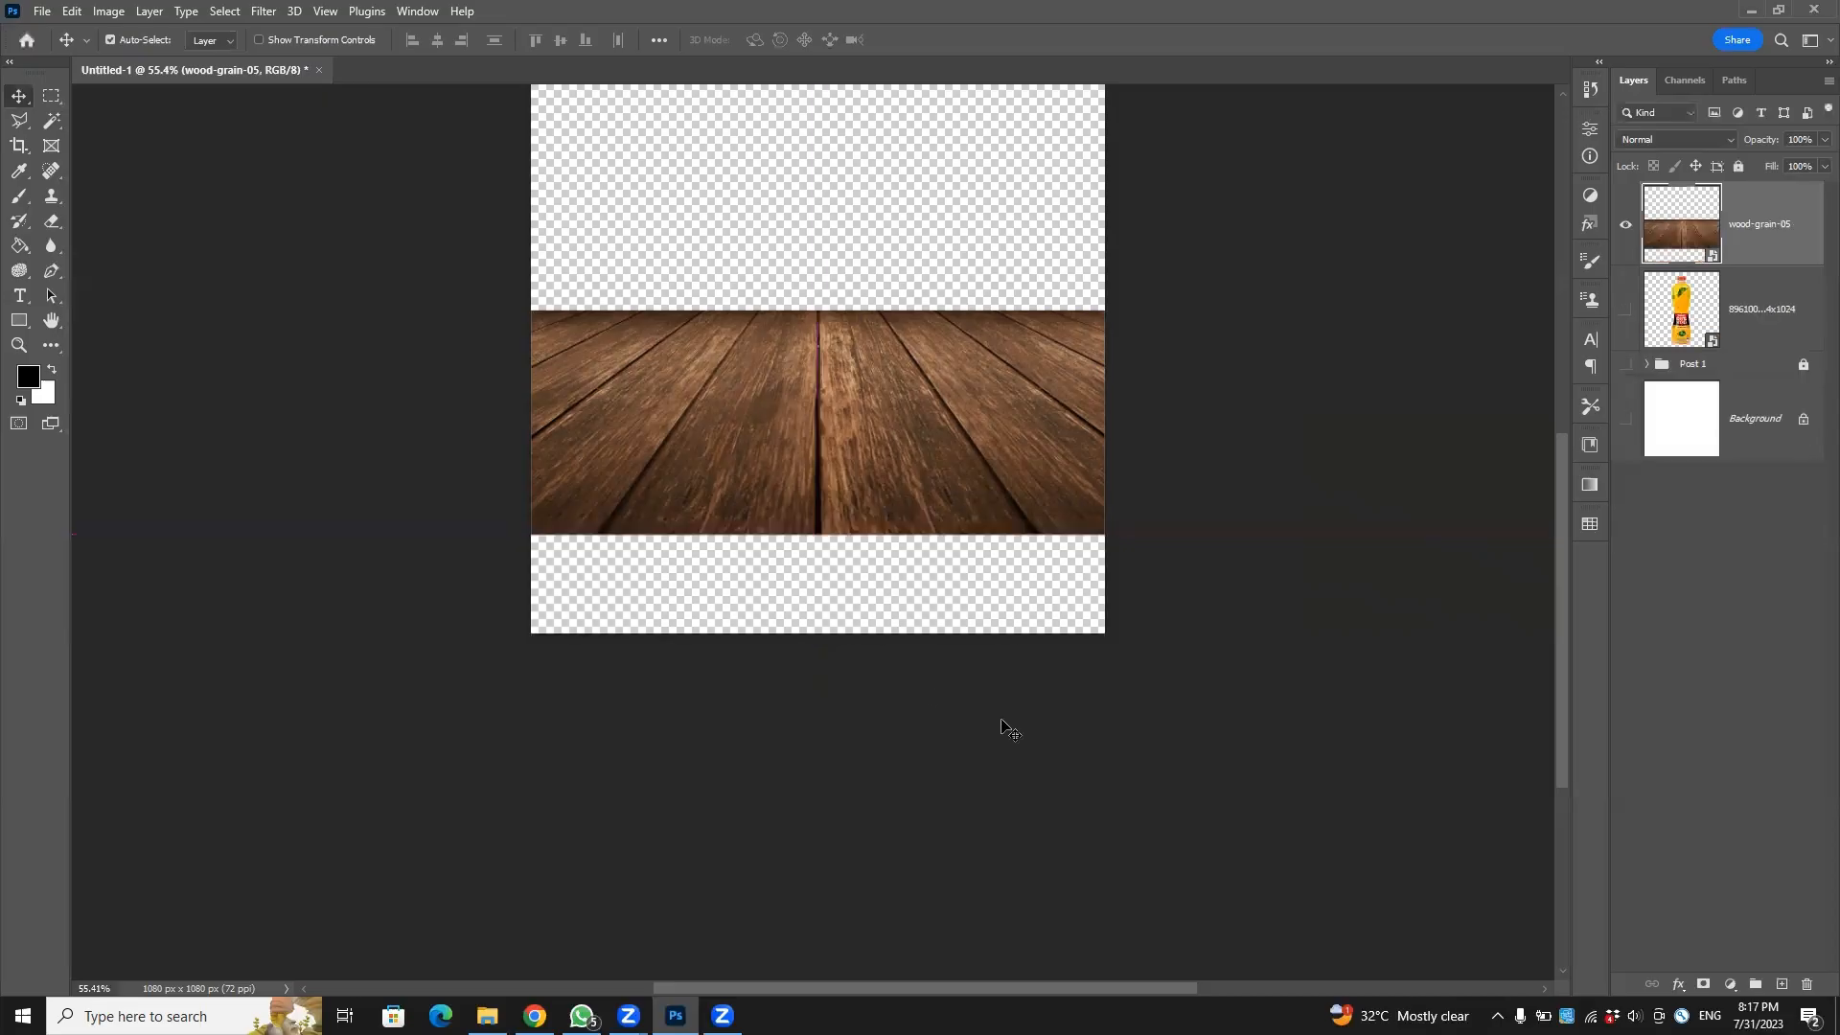
# Place wood-grain-05.jpg again directly beneath the floor and widen it to about 334% so its gaps line up with the floor planks.
pyautogui.hotkey('alt', 'Tab')
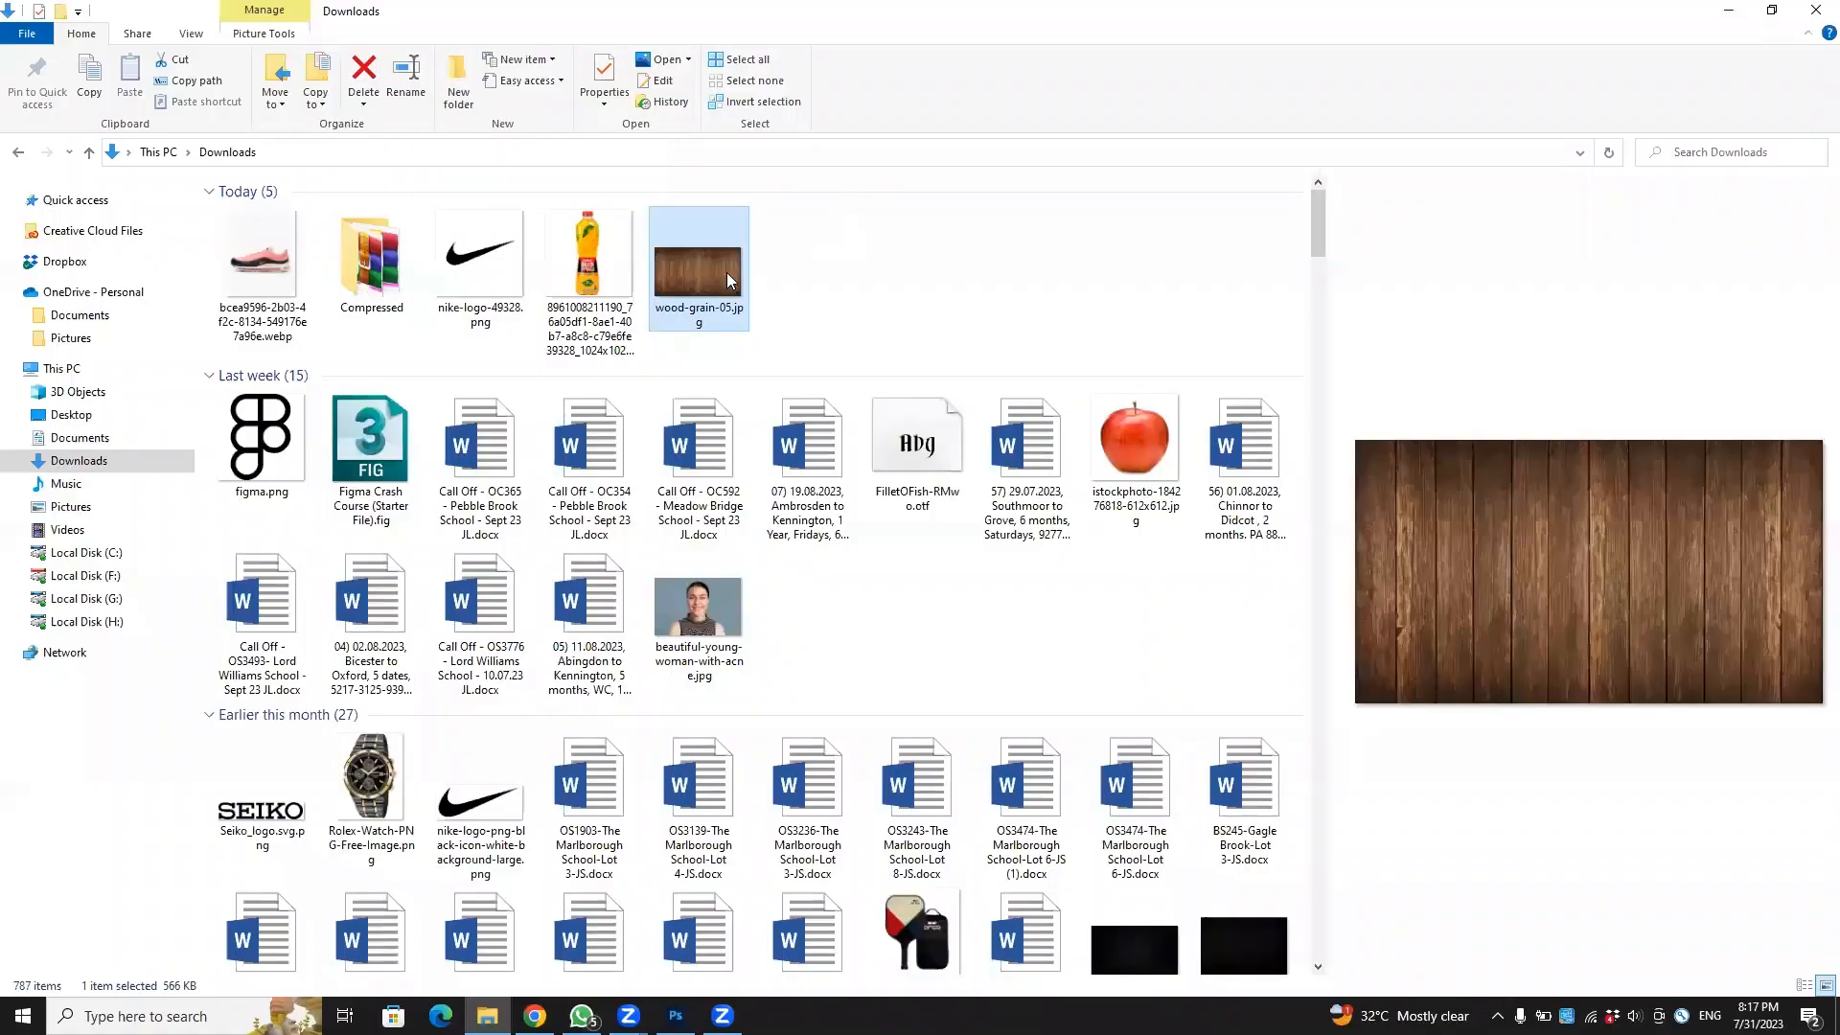
pyautogui.moveTo(737, 318); pyautogui.dragTo(802, 579)
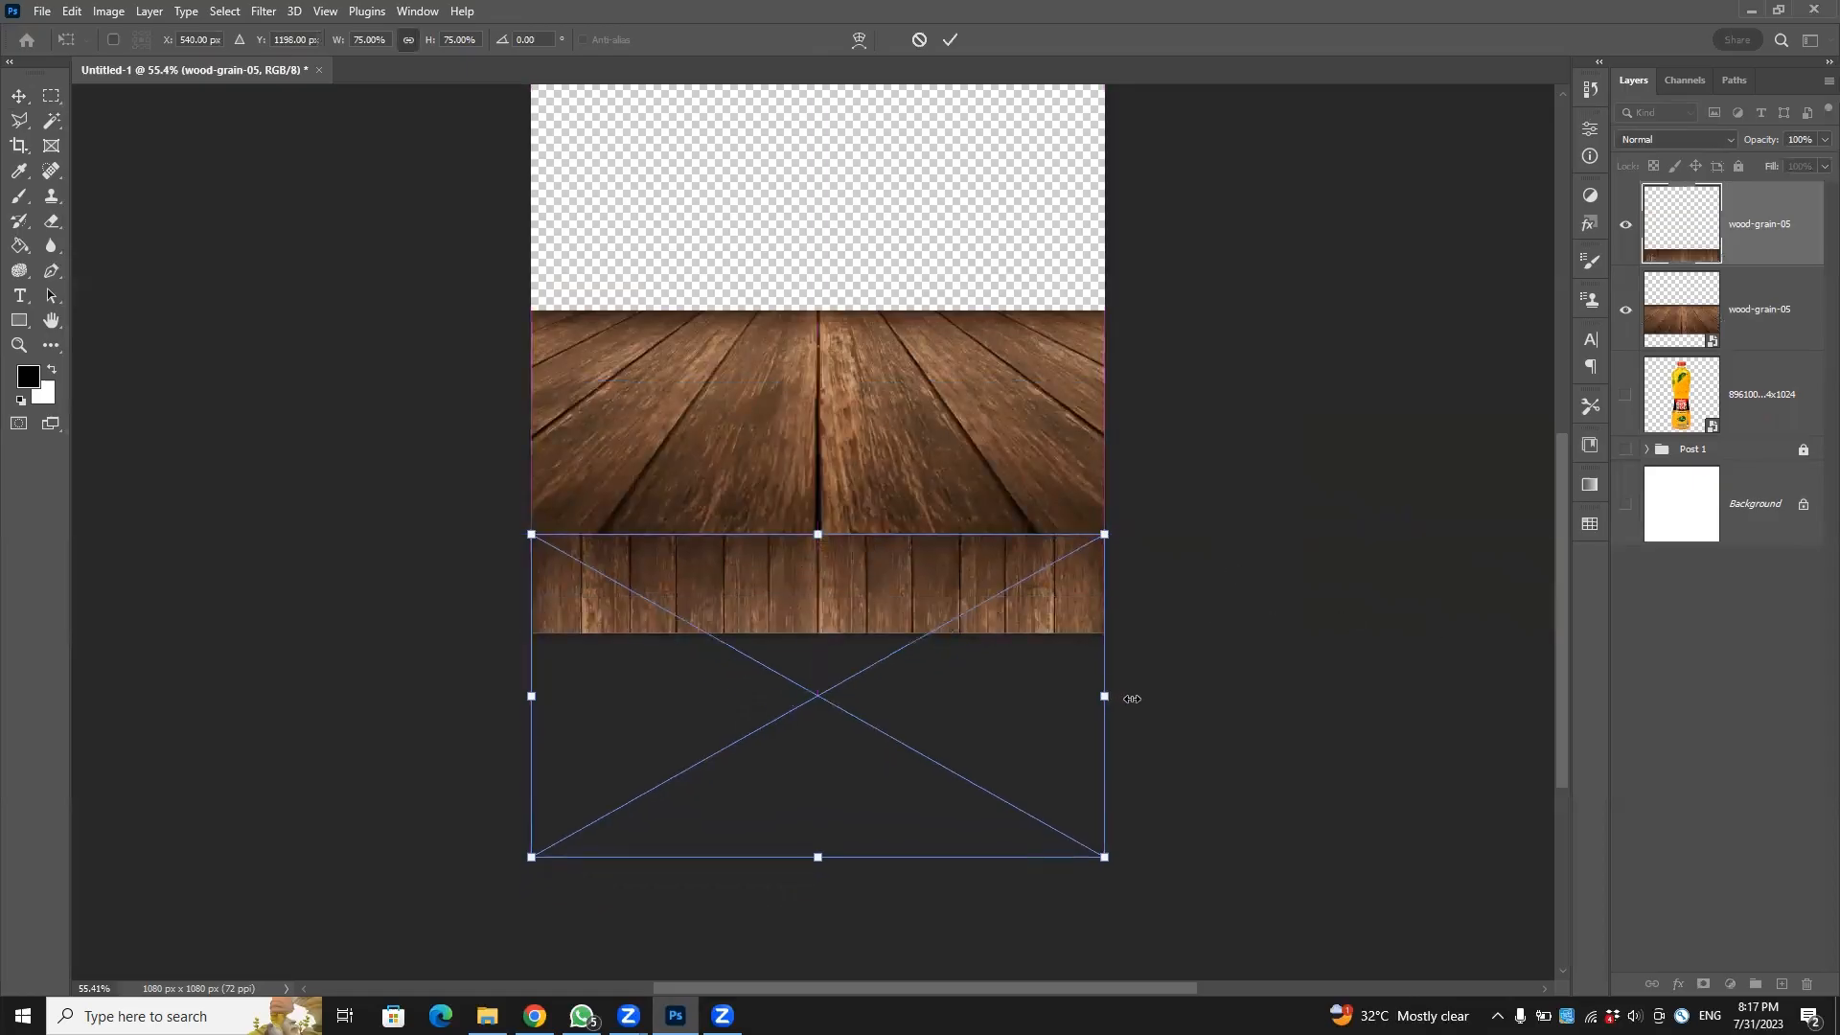
pyautogui.moveTo(1131, 698); pyautogui.dragTo(1209, 601)
pyautogui.moveTo(1737, 566); pyautogui.dragTo(1536, 566)
pyautogui.scroll(-3, 1171, 541)
pyautogui.hotkey('alt', 'space')
pyautogui.moveTo(1171, 541); pyautogui.dragTo(767, 517)
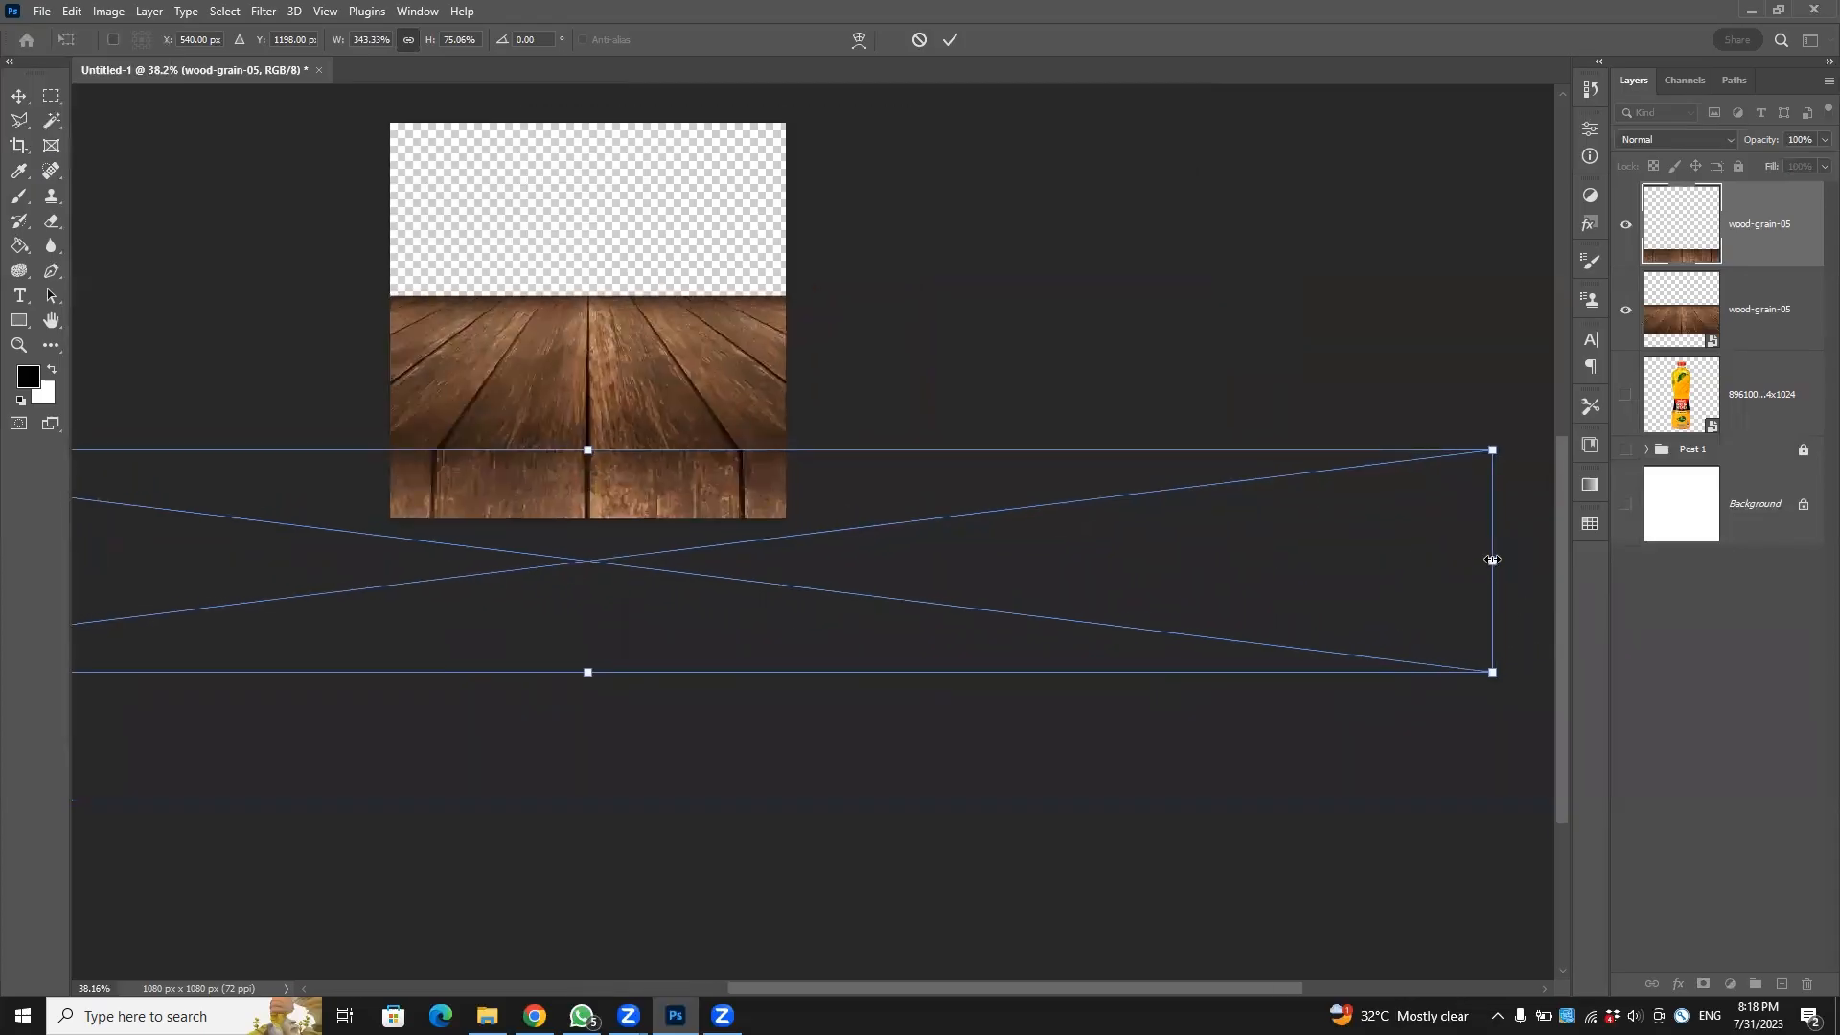
pyautogui.moveTo(1491, 559); pyautogui.dragTo(1471, 573)
pyautogui.click(949, 39)
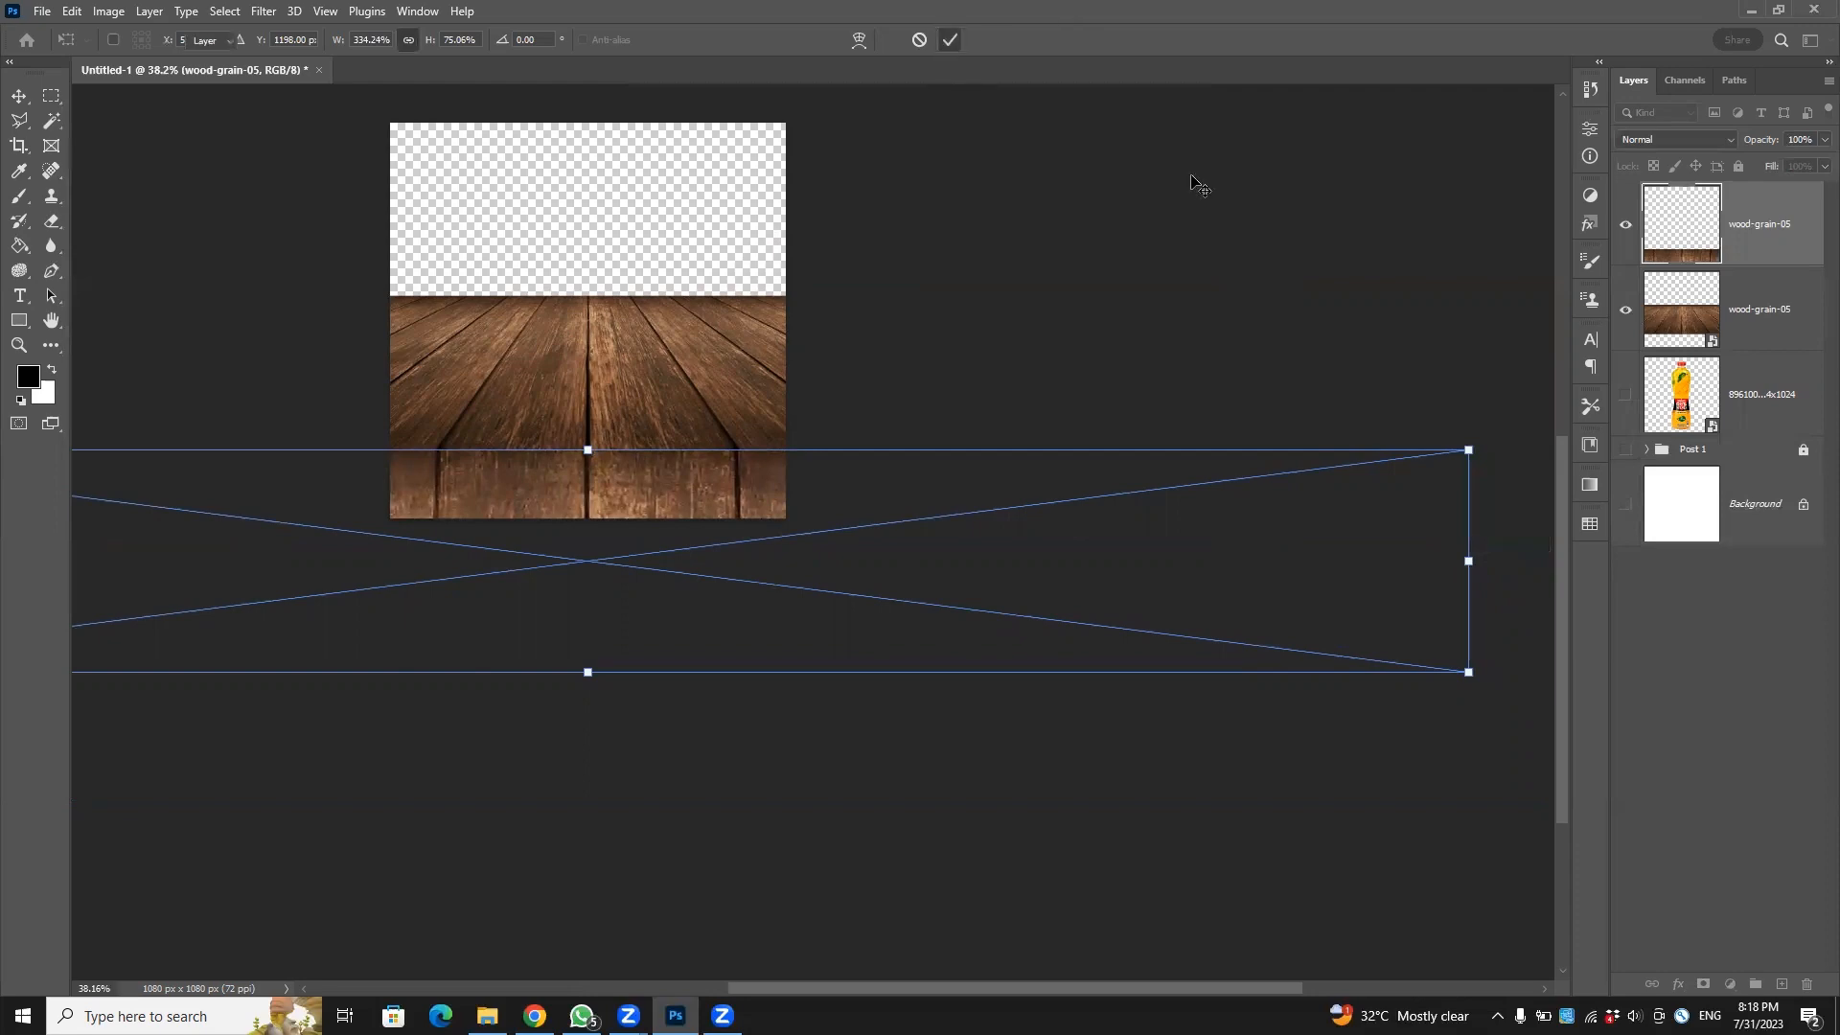
# Nudge the front wood panel up so its top edge meets the front edge of the floor.
pyautogui.scroll(5, 551, 419)
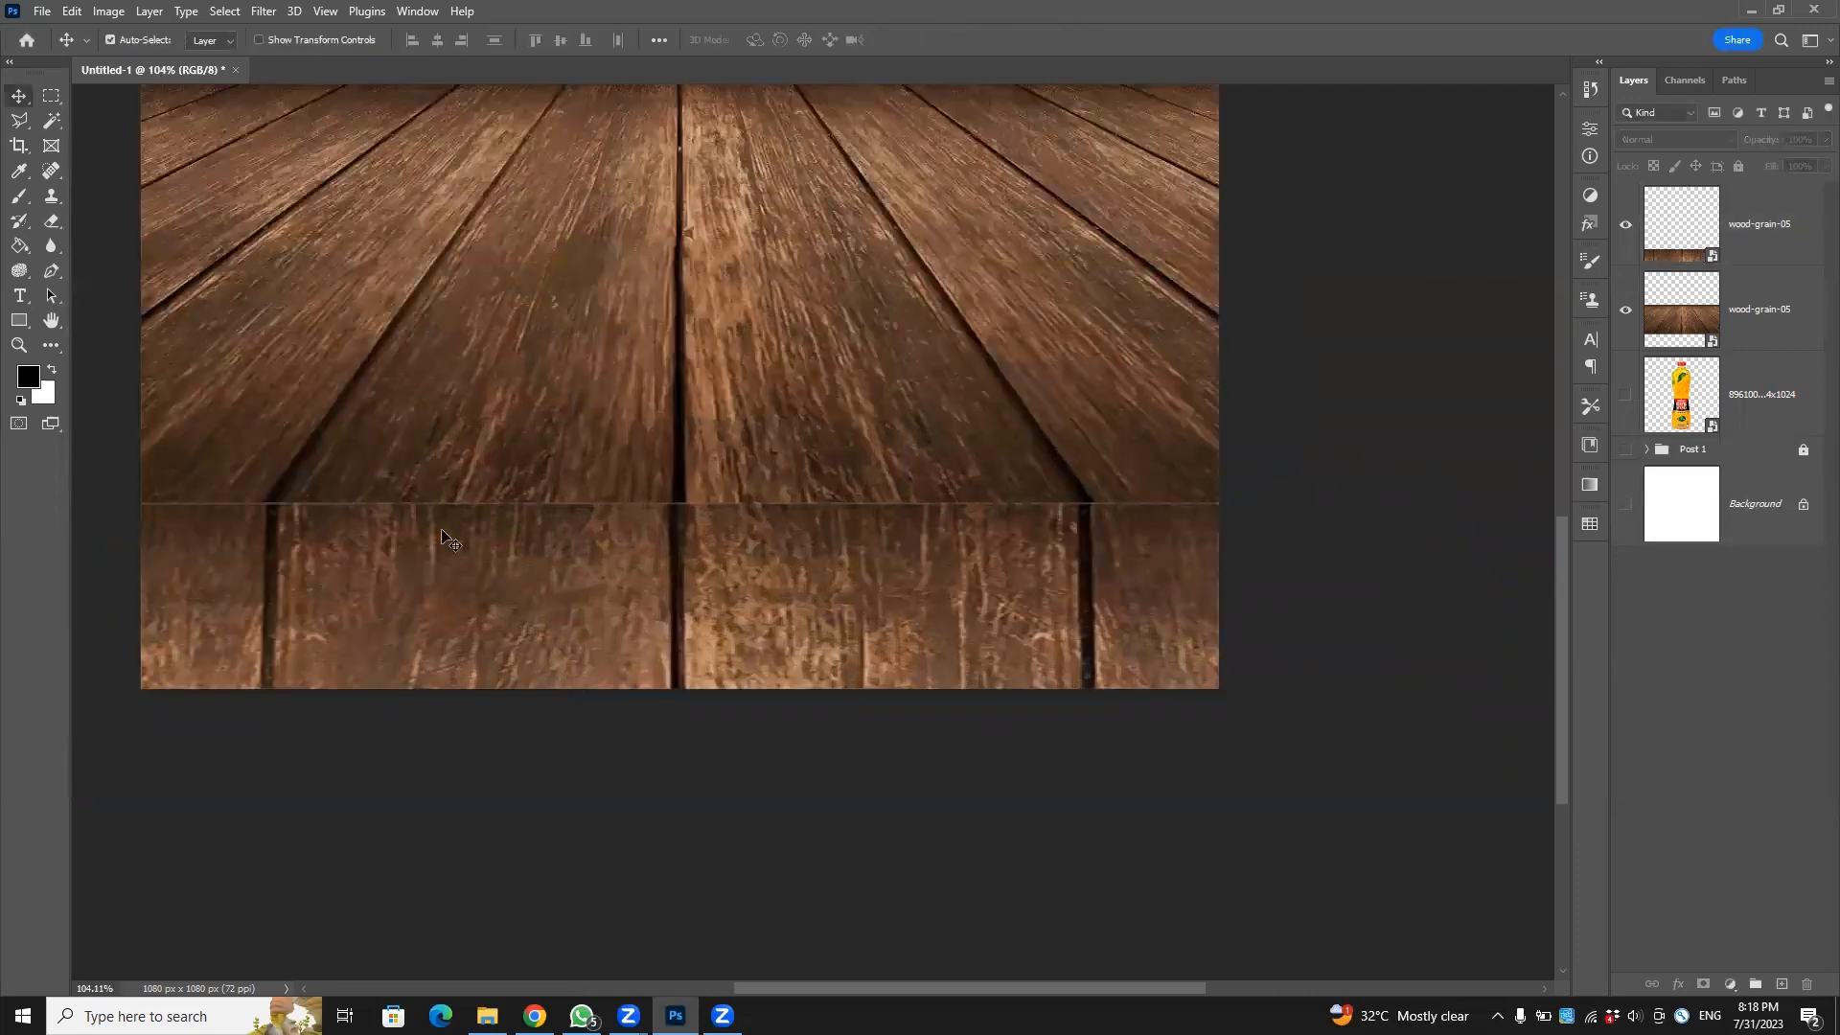
pyautogui.moveTo(582, 604); pyautogui.dragTo(579, 578)
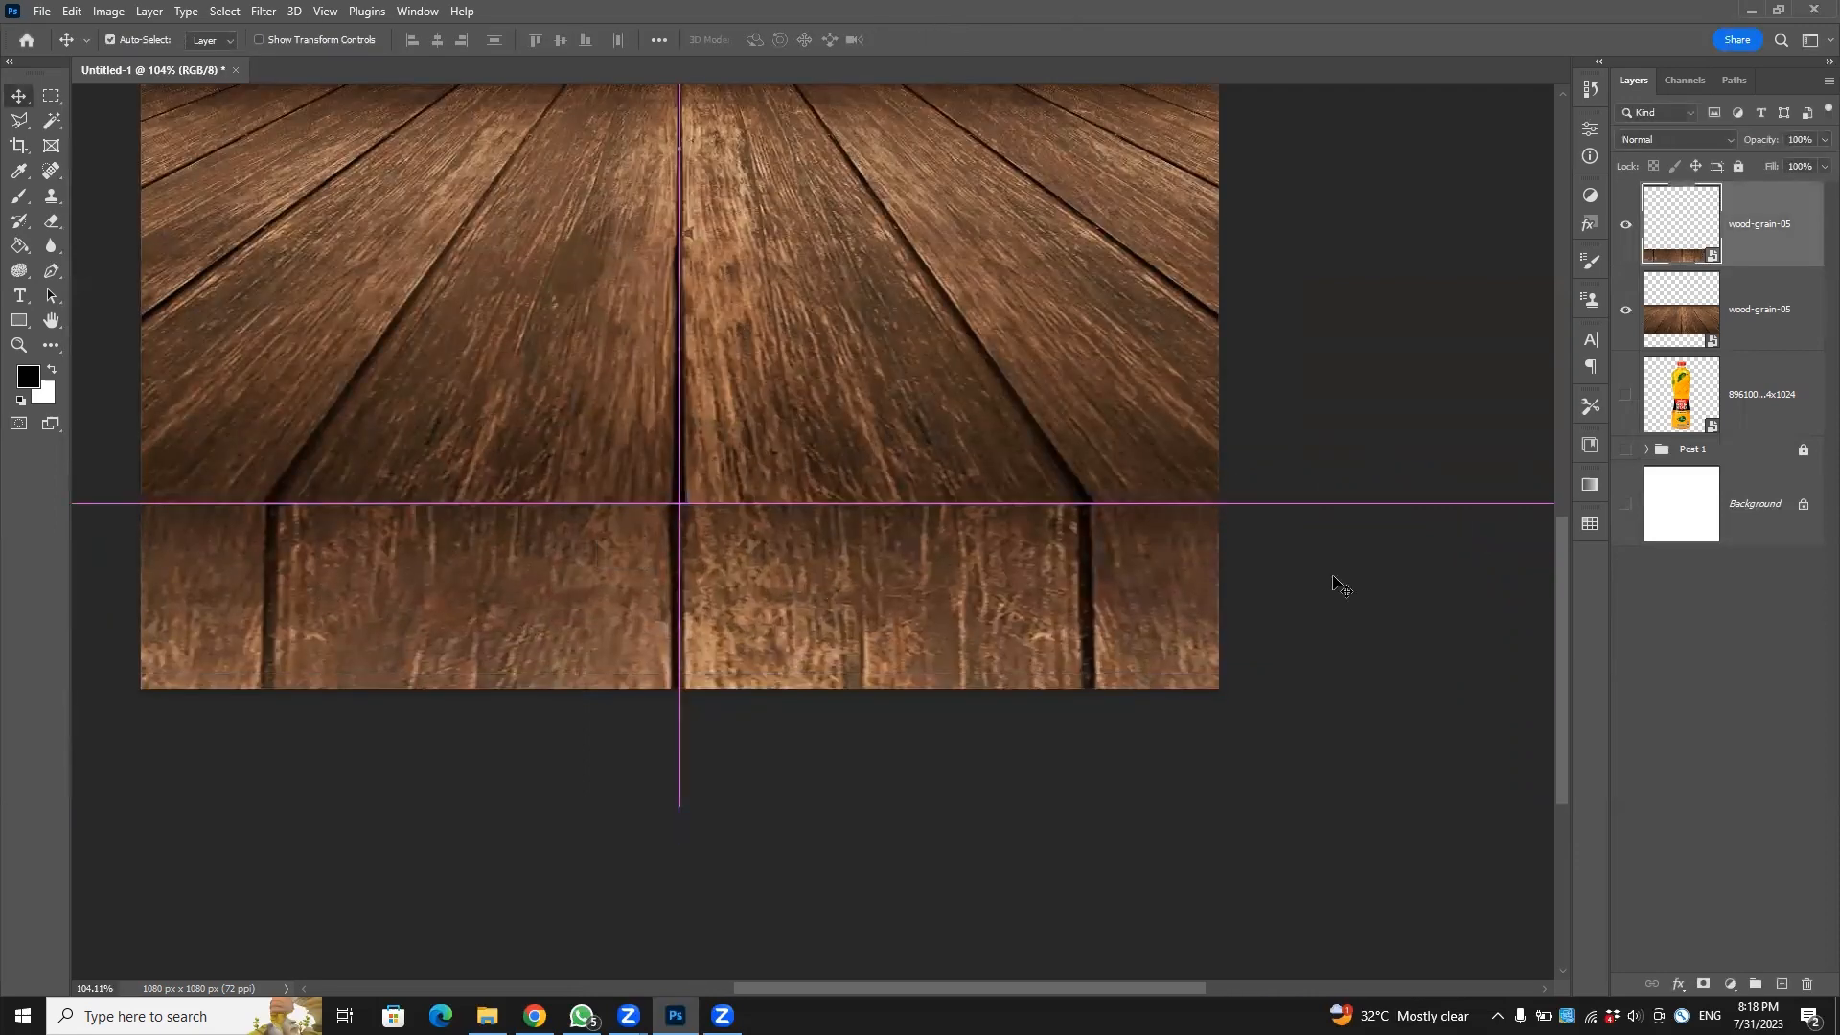
pyautogui.scroll(-2, 1025, 578)
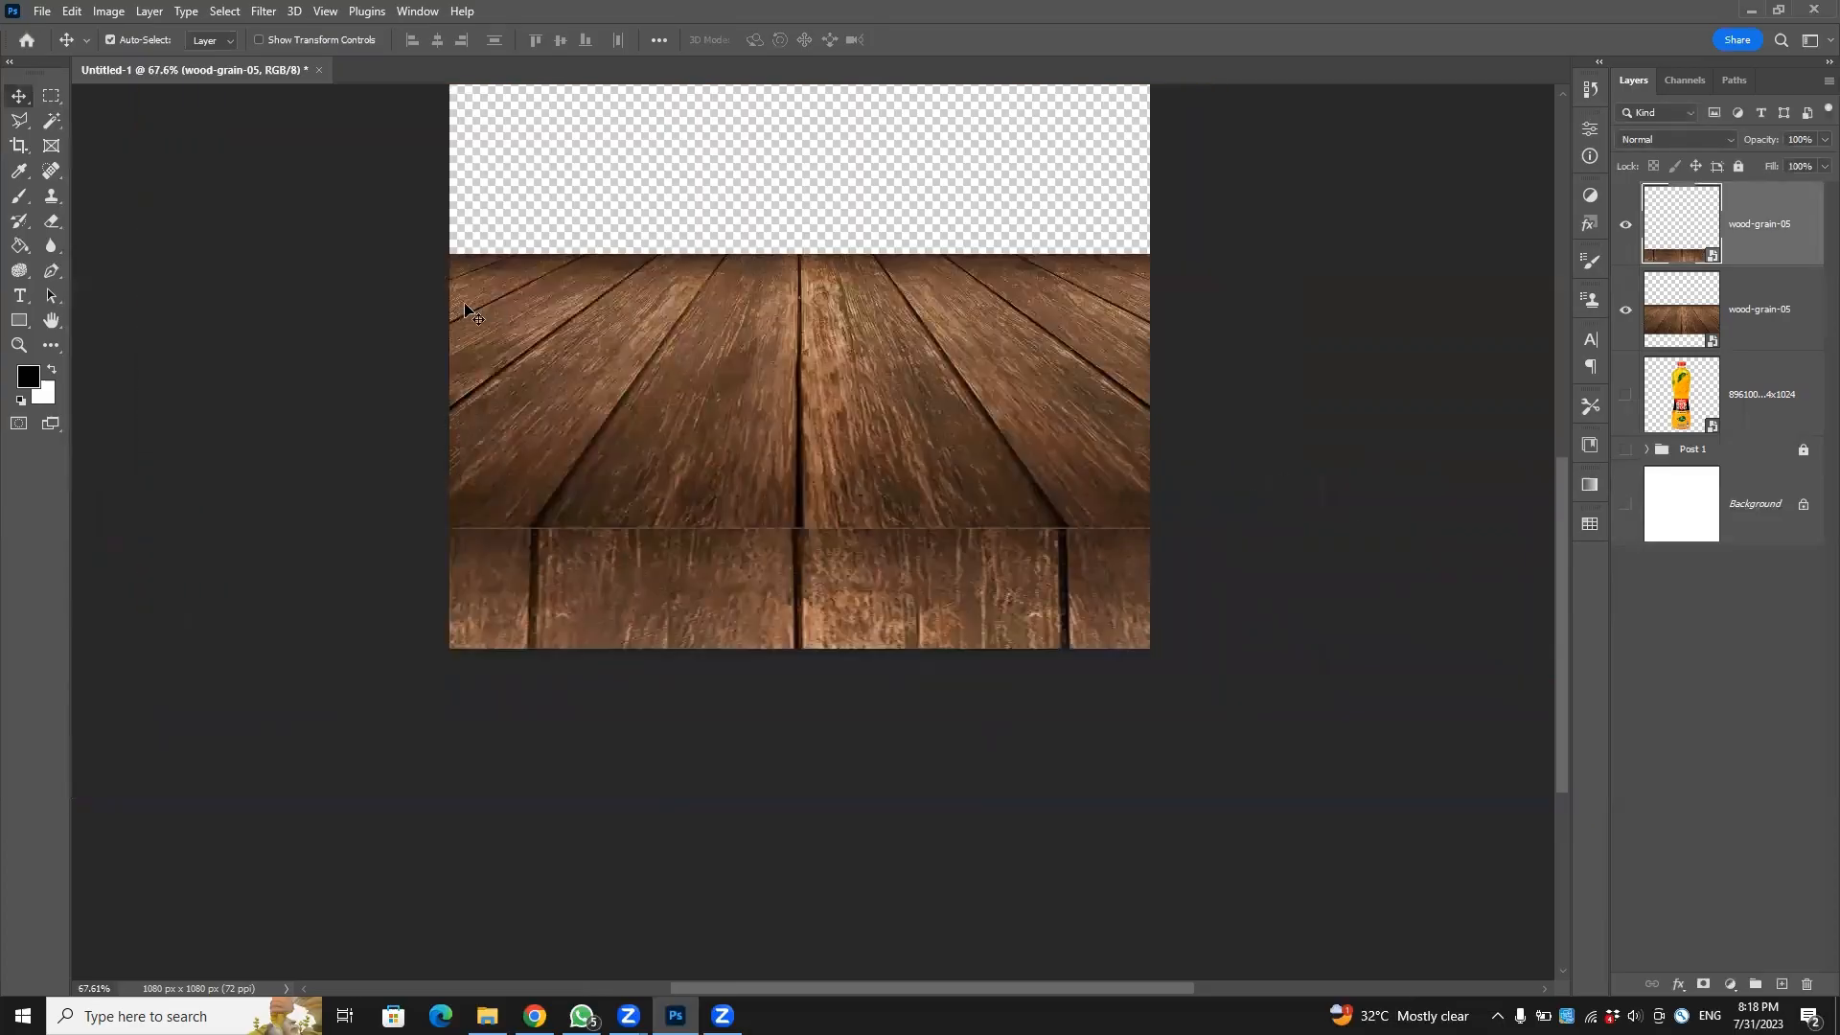
pyautogui.scroll(-2, 1006, 757)
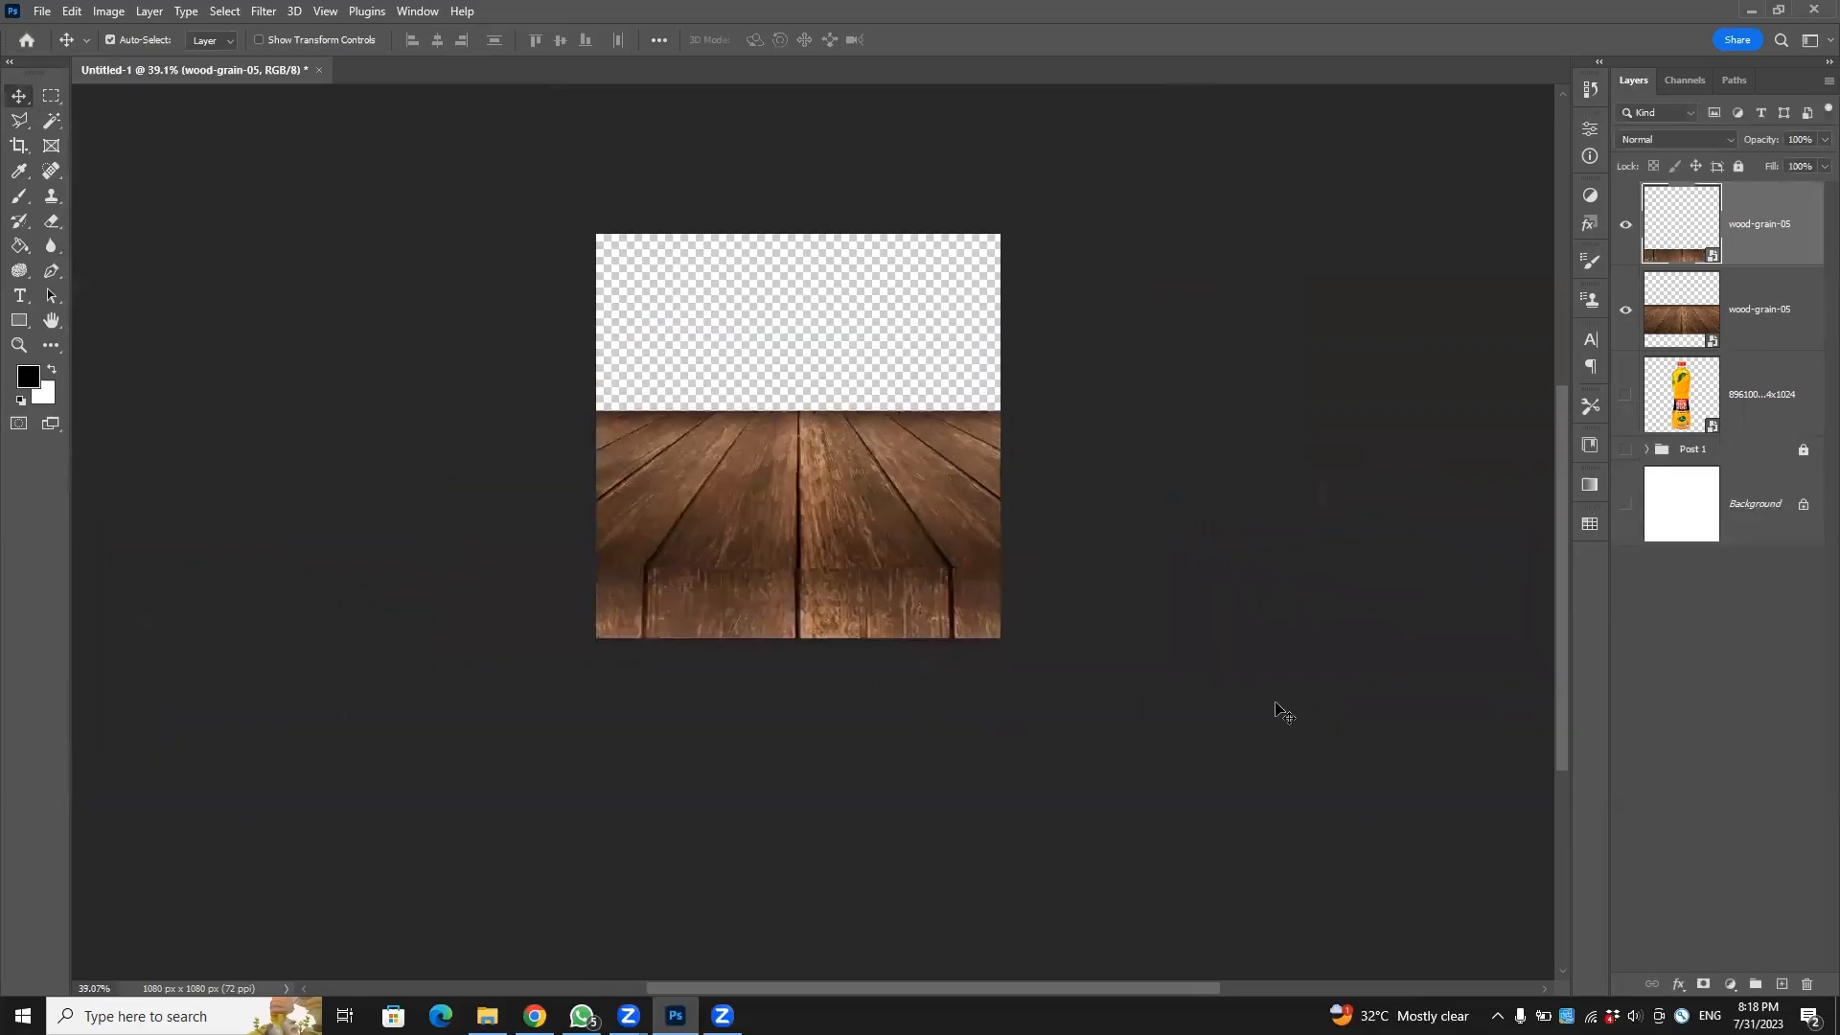
# Select both wood layers, move them down slightly and scale them together to about 40% along the canvas bottom.
pyautogui.click(1227, 668)
pyautogui.moveTo(1138, 677); pyautogui.dragTo(835, 484)
pyautogui.hotkey('ctrl', 't')
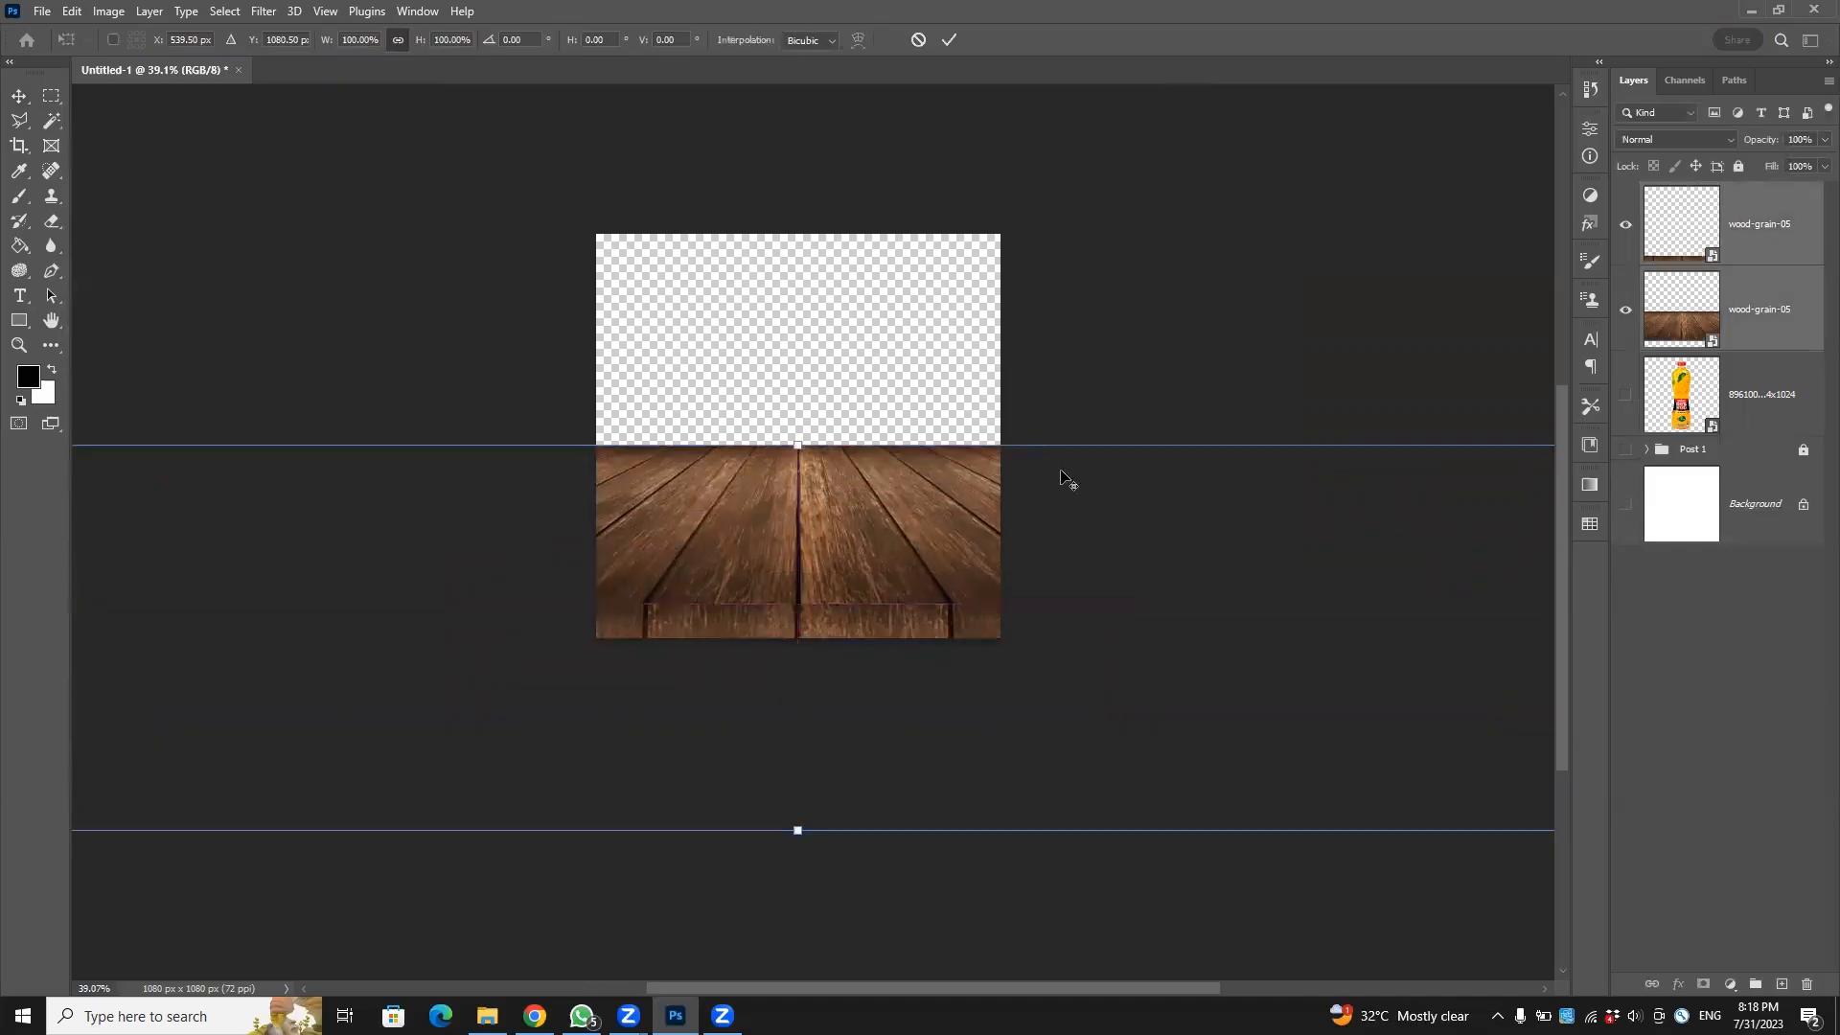
pyautogui.scroll(-4, 1151, 523)
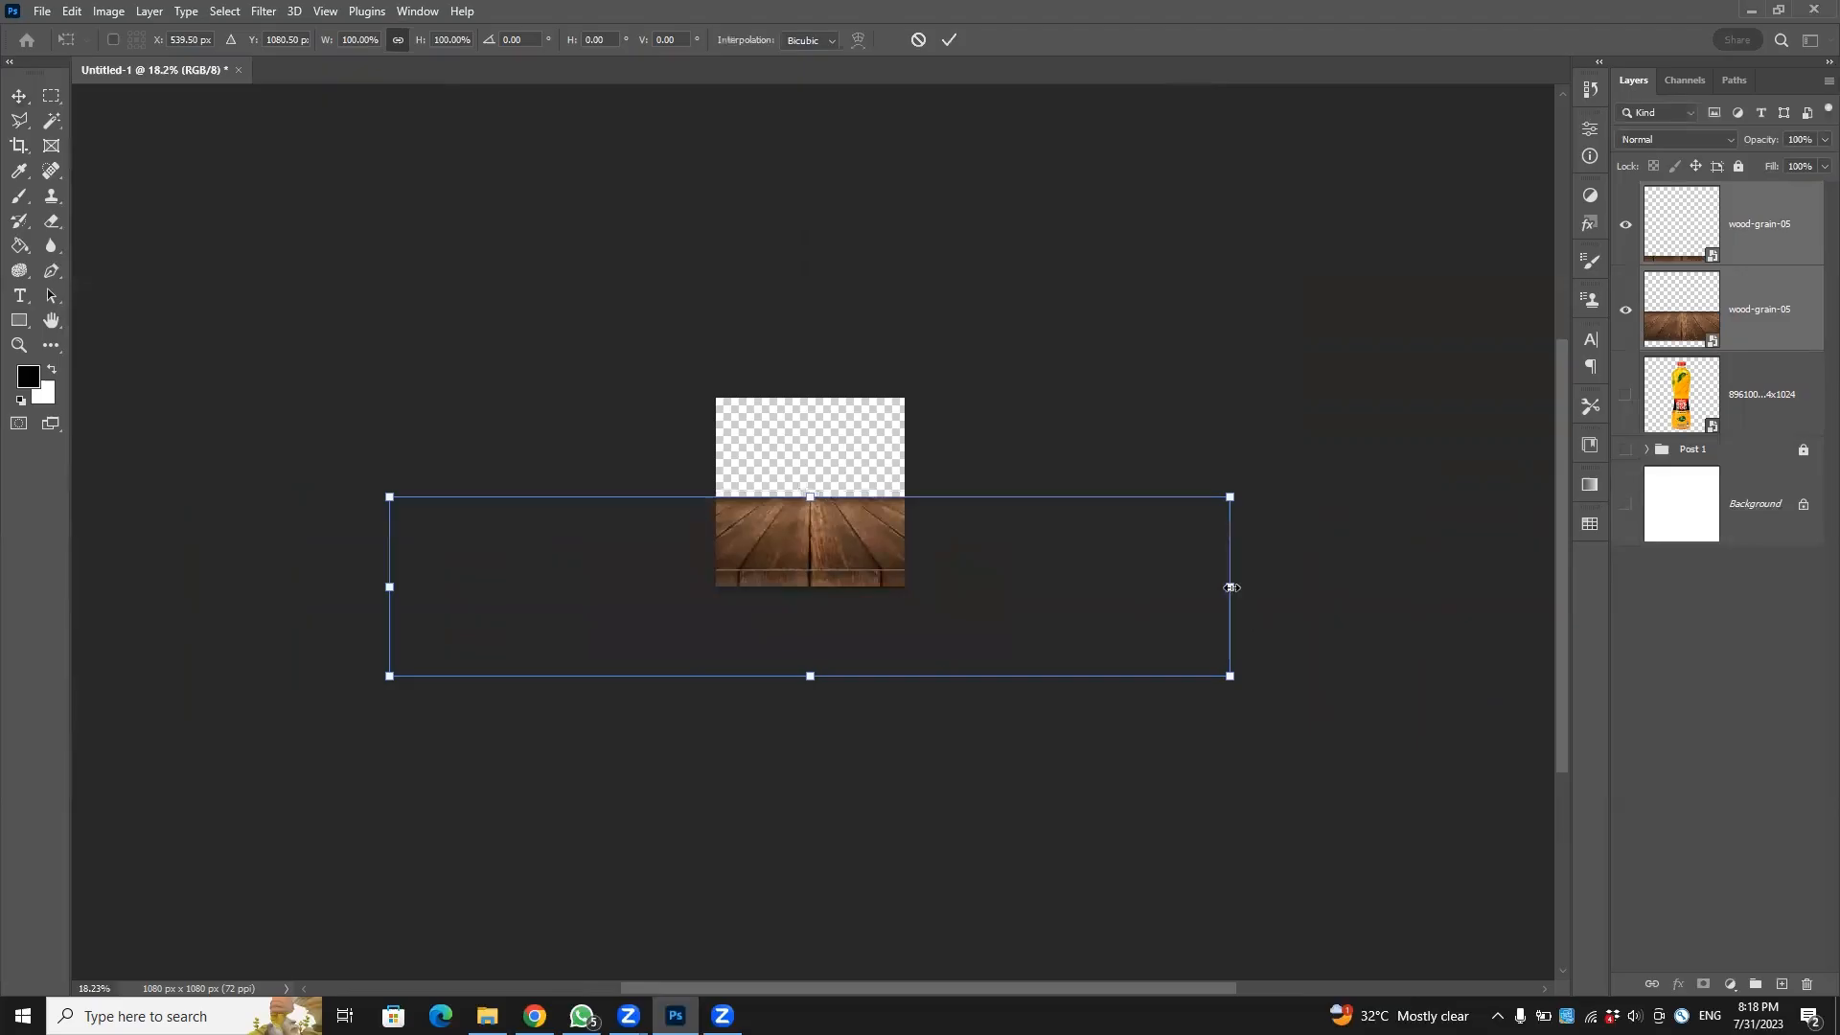
pyautogui.moveTo(1229, 586); pyautogui.dragTo(980, 552)
pyautogui.hotkey('alt', 'shift')
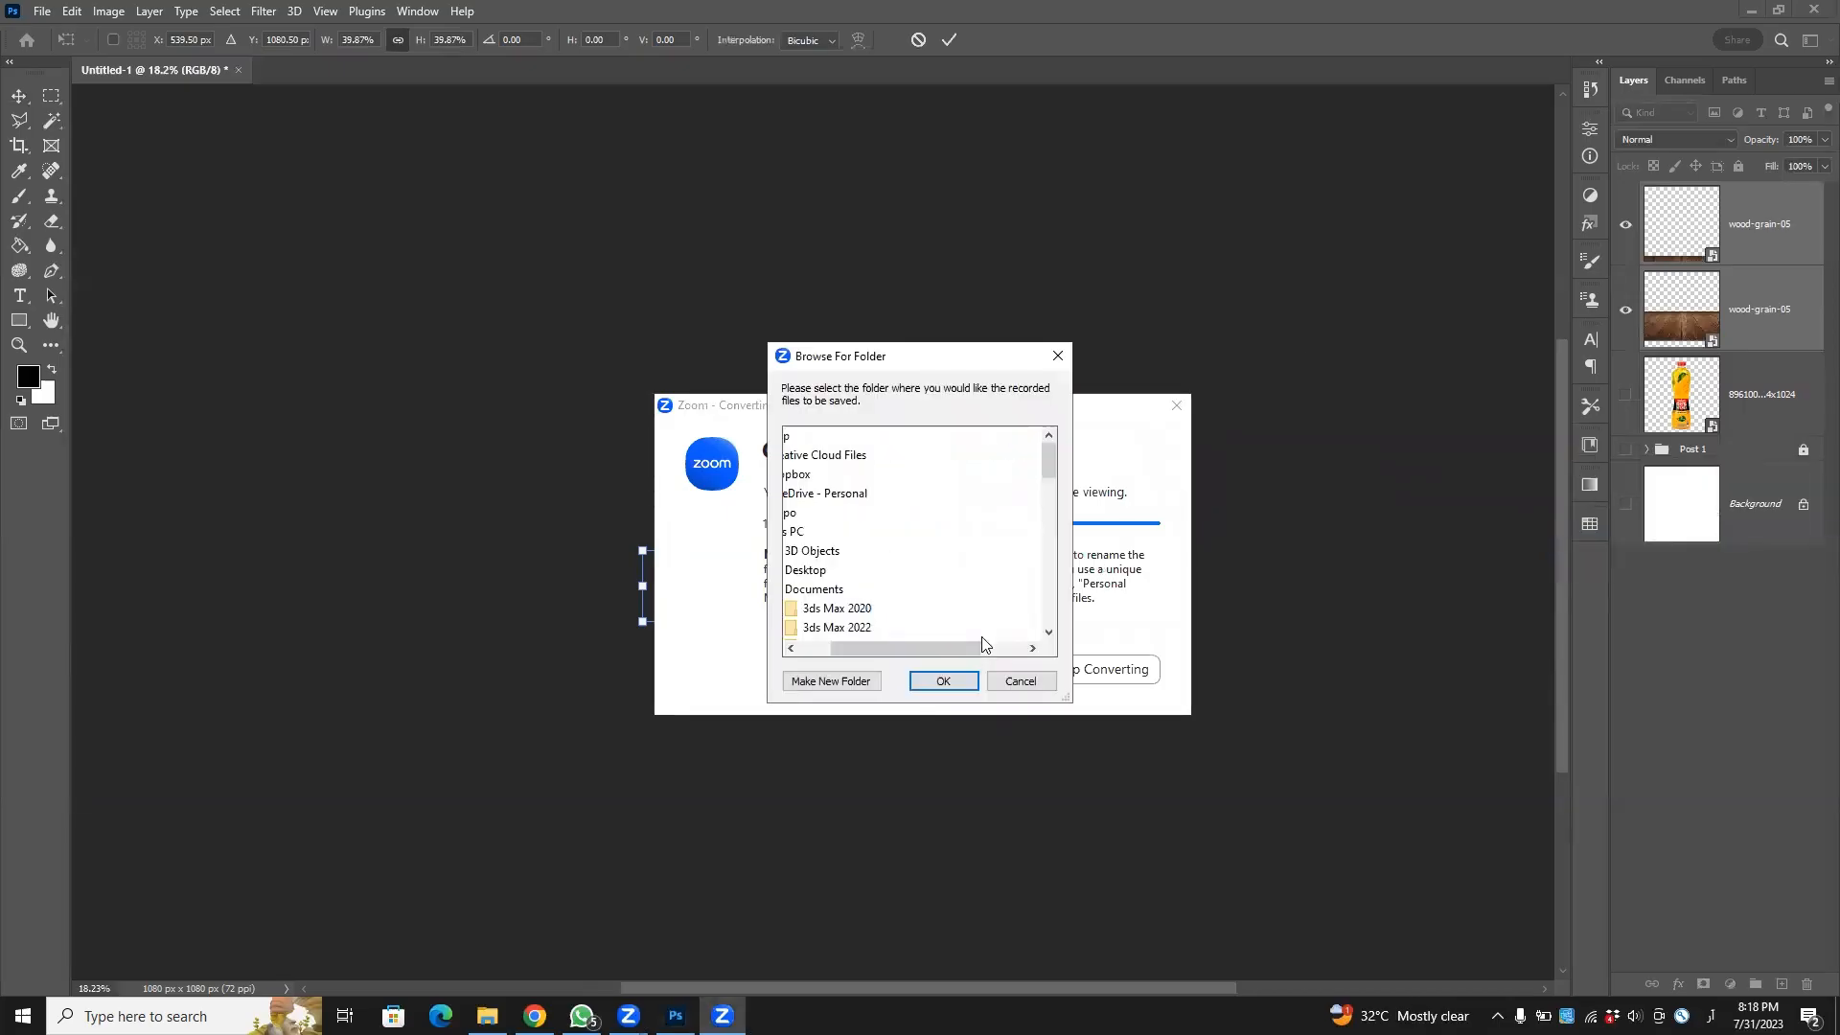
pyautogui.click(943, 681)
pyautogui.press('Return')
pyautogui.scroll(5, 936, 624)
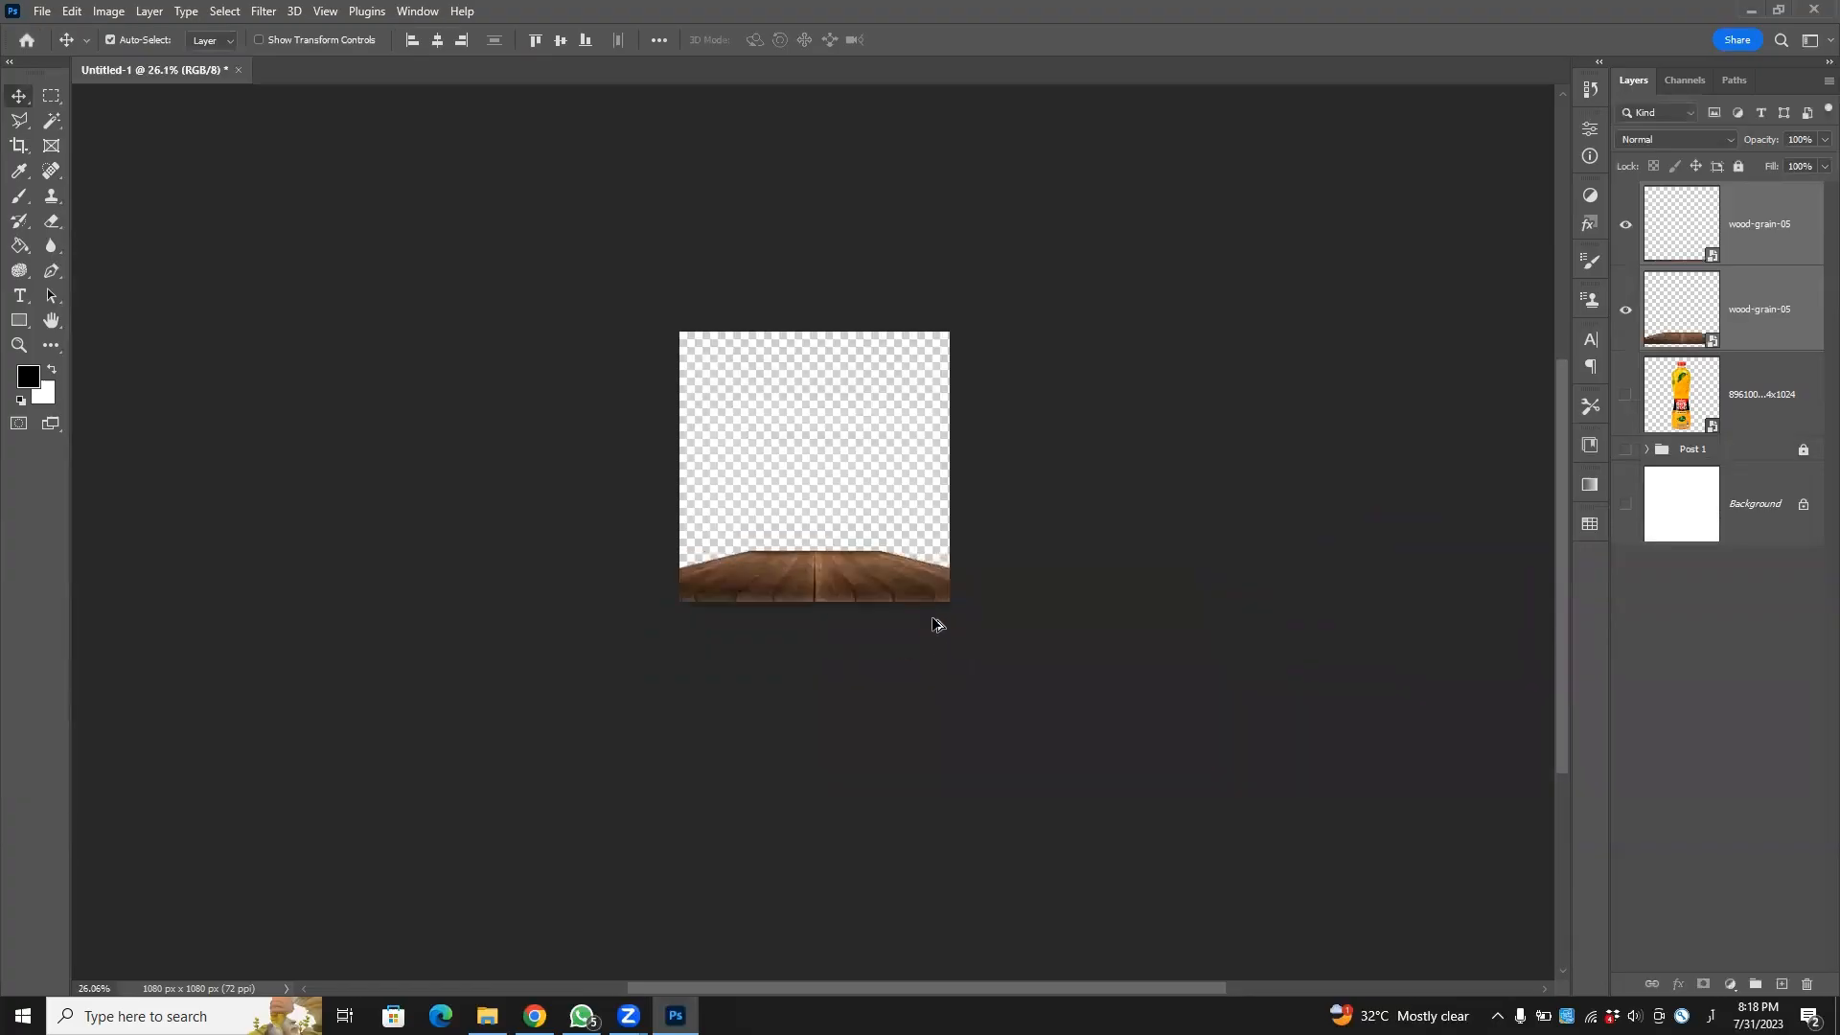
pyautogui.scroll(-2, 944, 551)
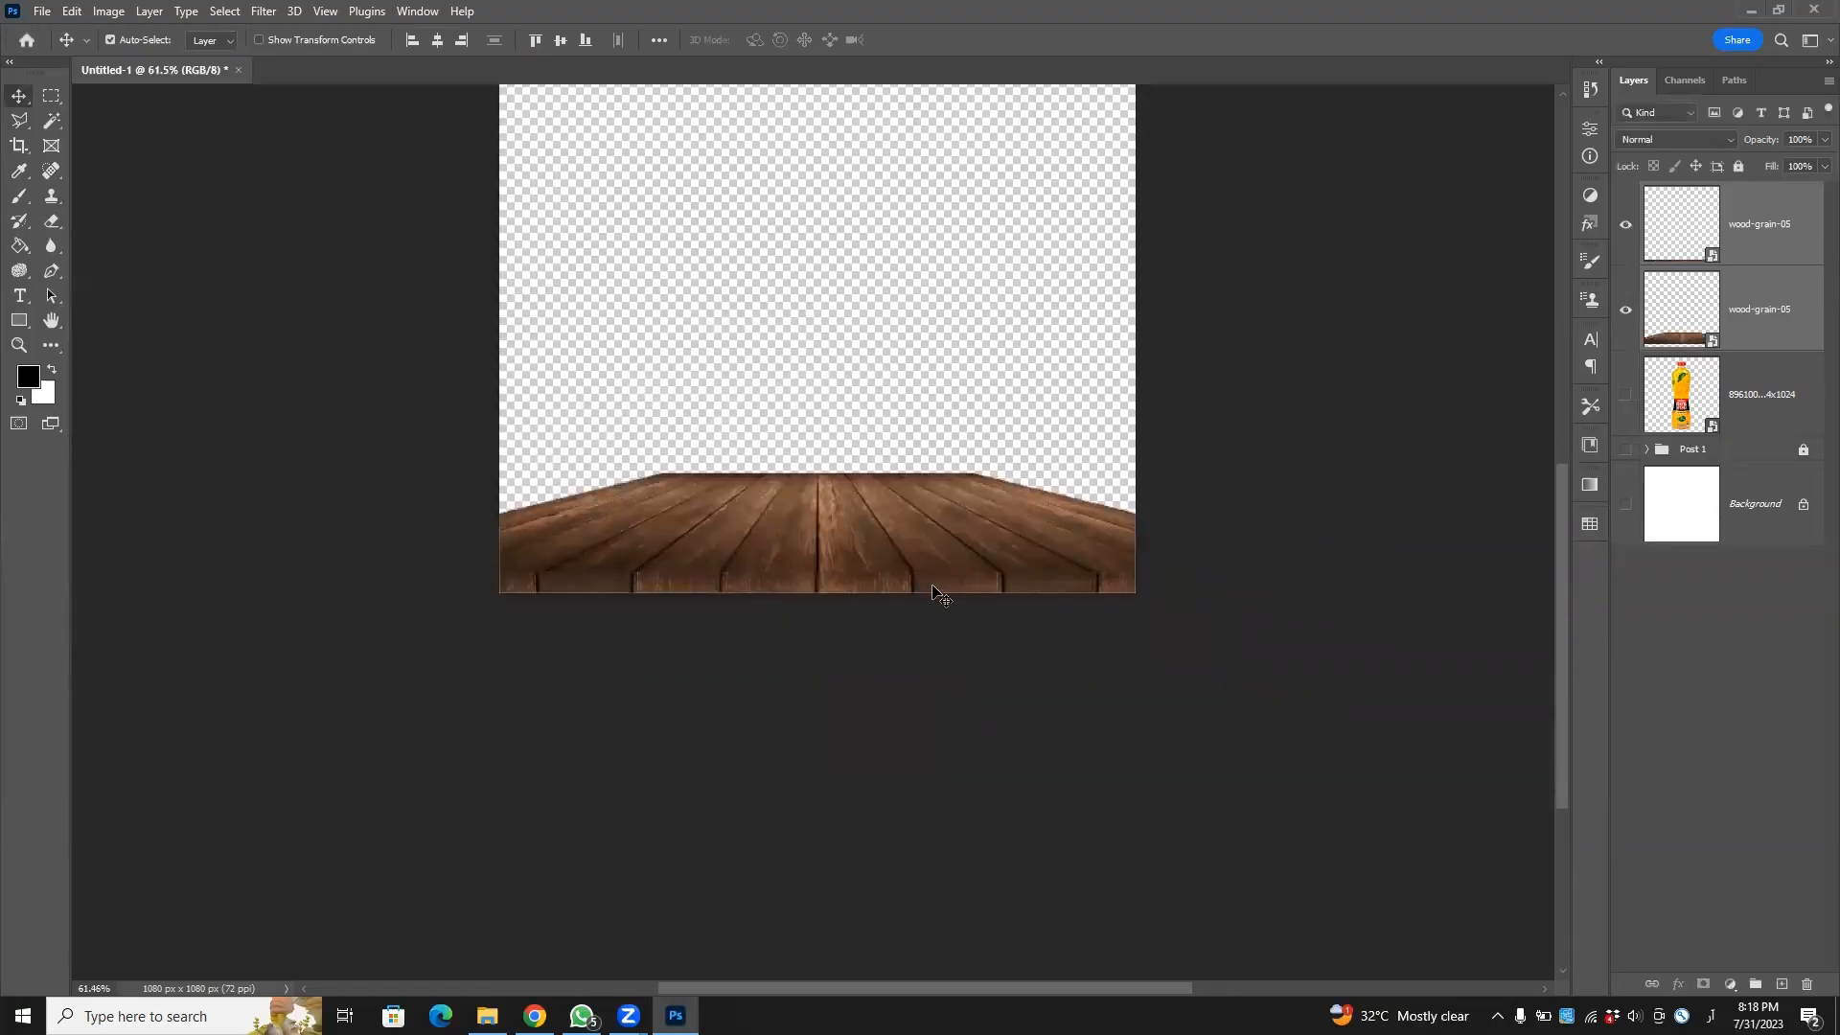
# Move both wood layers up slightly to expose more of the front edge, and select the floor layer alone.
pyautogui.moveTo(937, 536)
pyautogui.mouseDown()
pyautogui.moveTo(951, 579)
pyautogui.moveTo(957, 514)
pyautogui.mouseUp()
pyautogui.keyDown('shift'); pyautogui.click(962, 539); pyautogui.keyUp('shift')
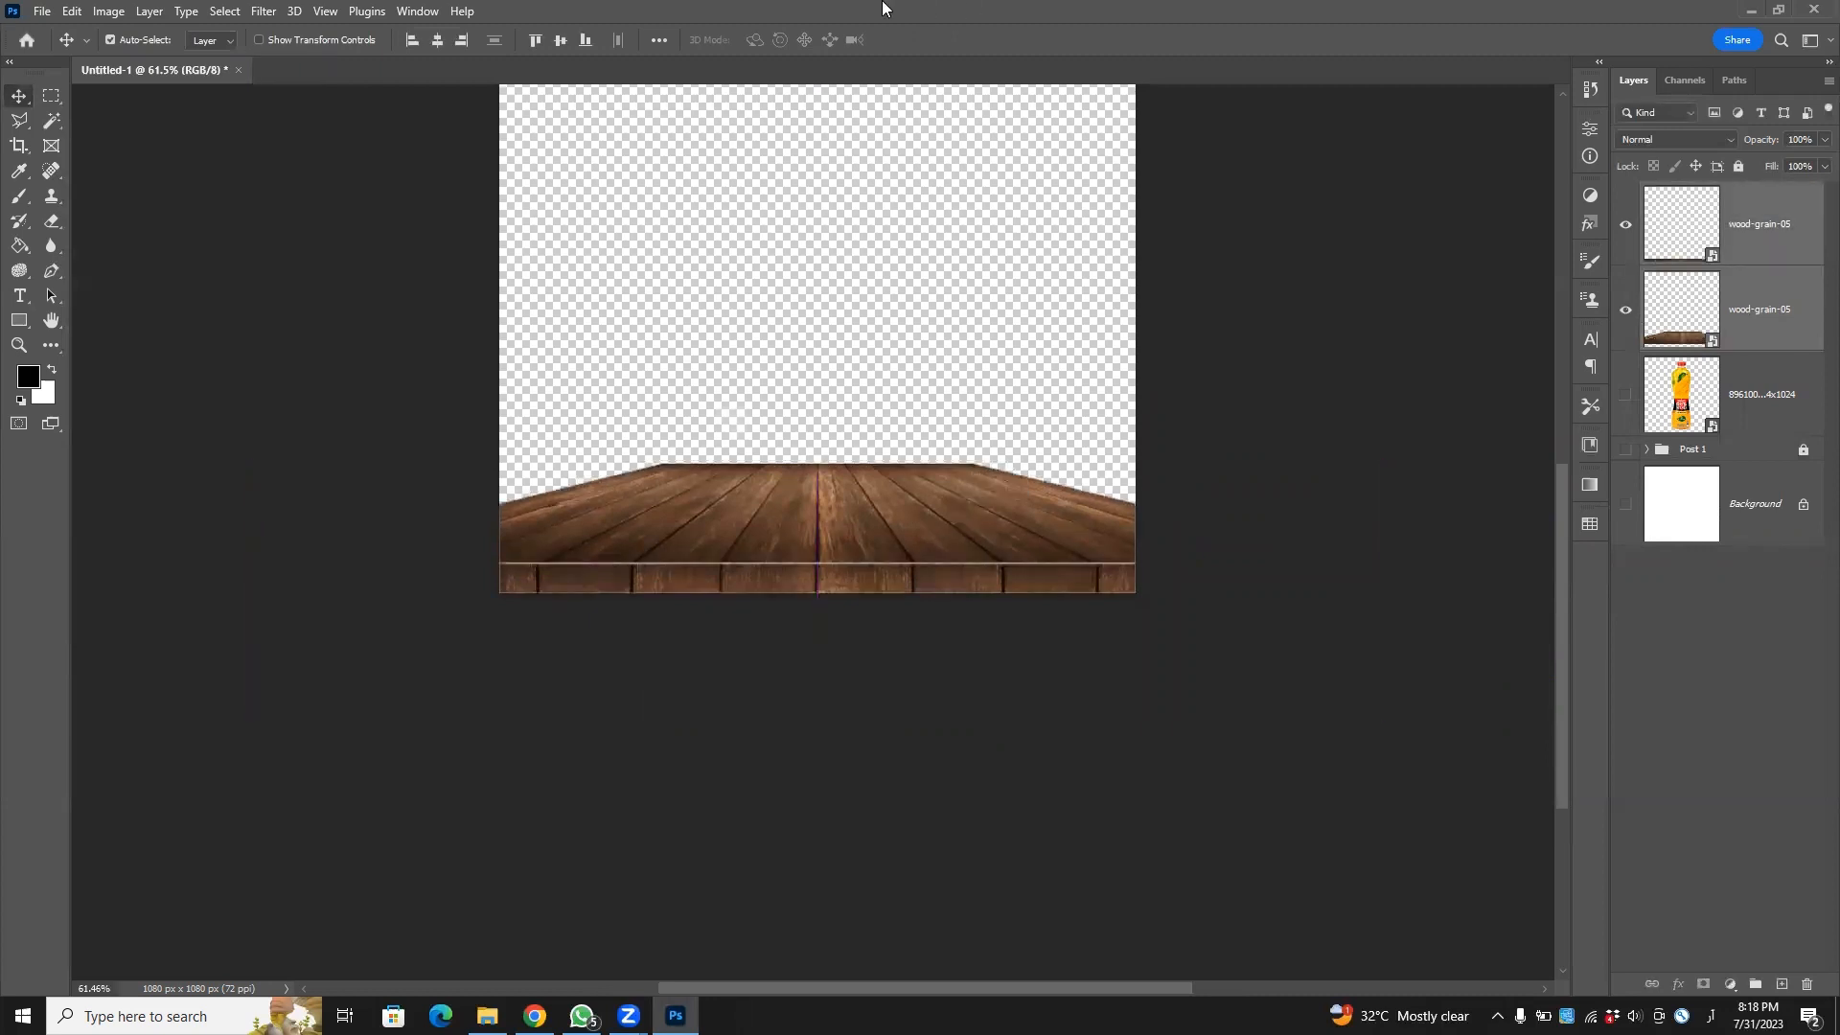
pyautogui.click(1418, 450)
pyautogui.scroll(5, 874, 717)
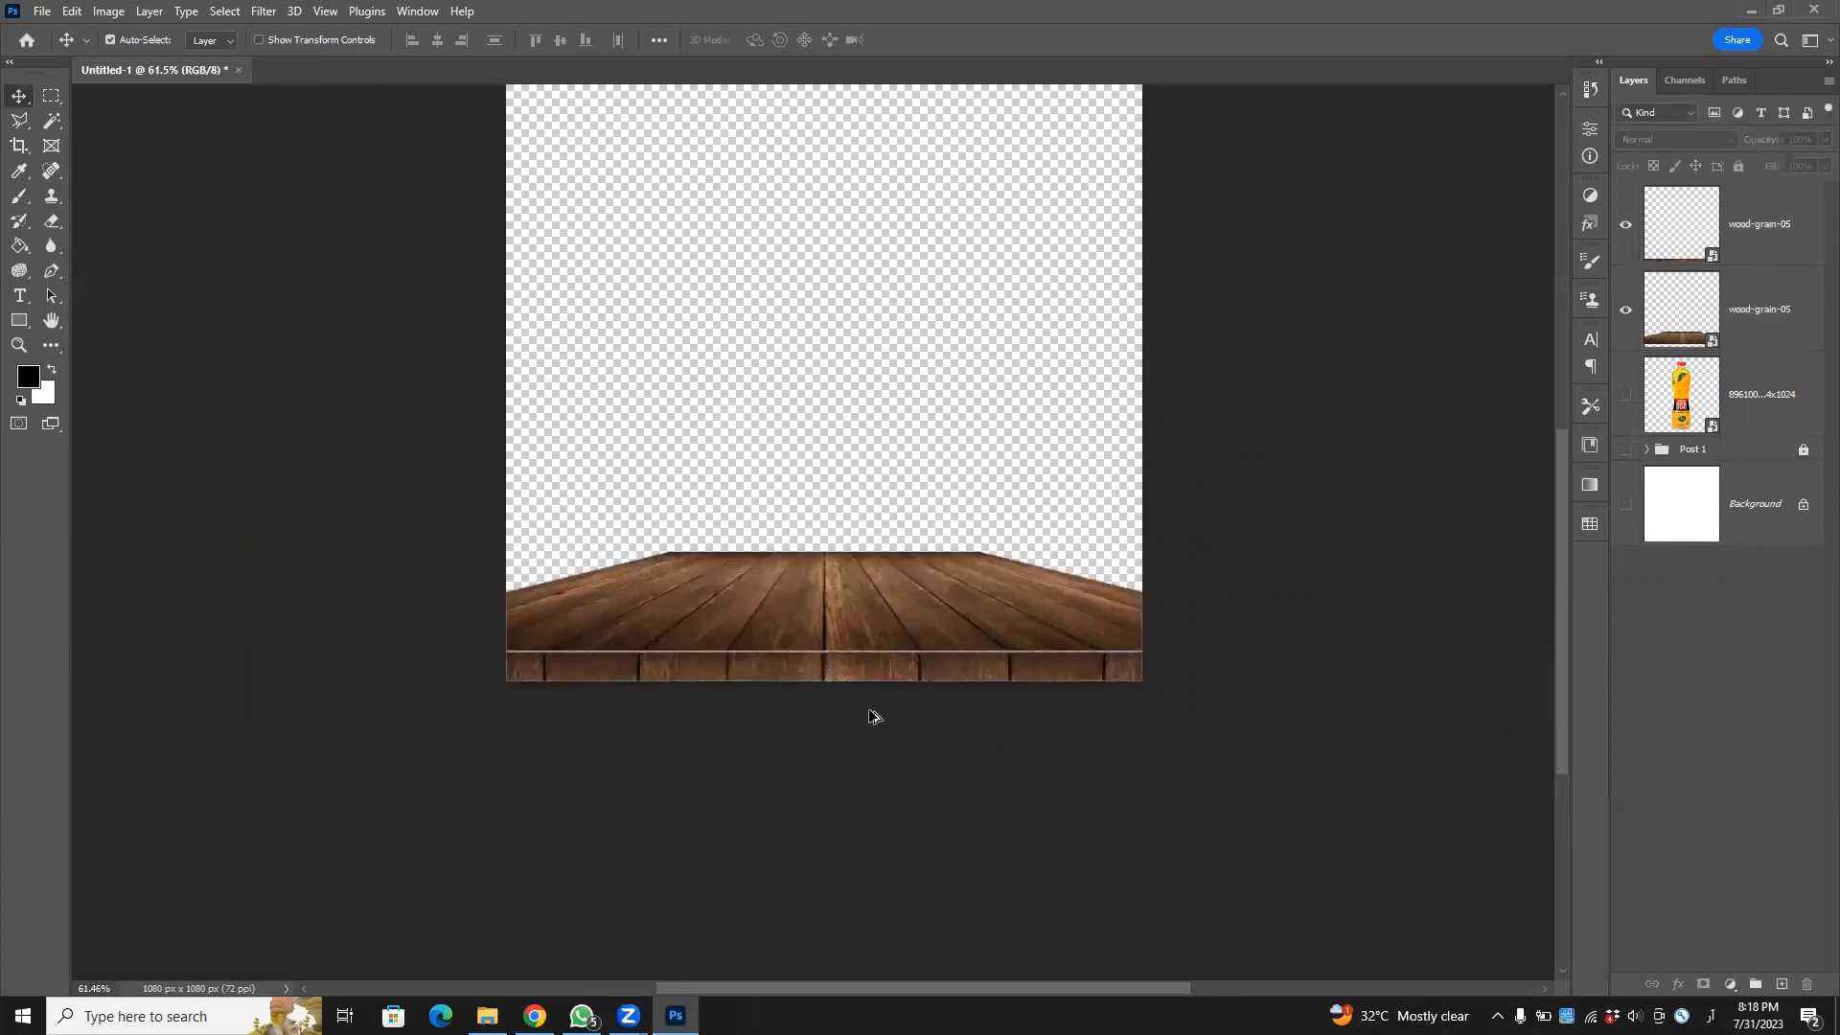
pyautogui.scroll(-4, 934, 728)
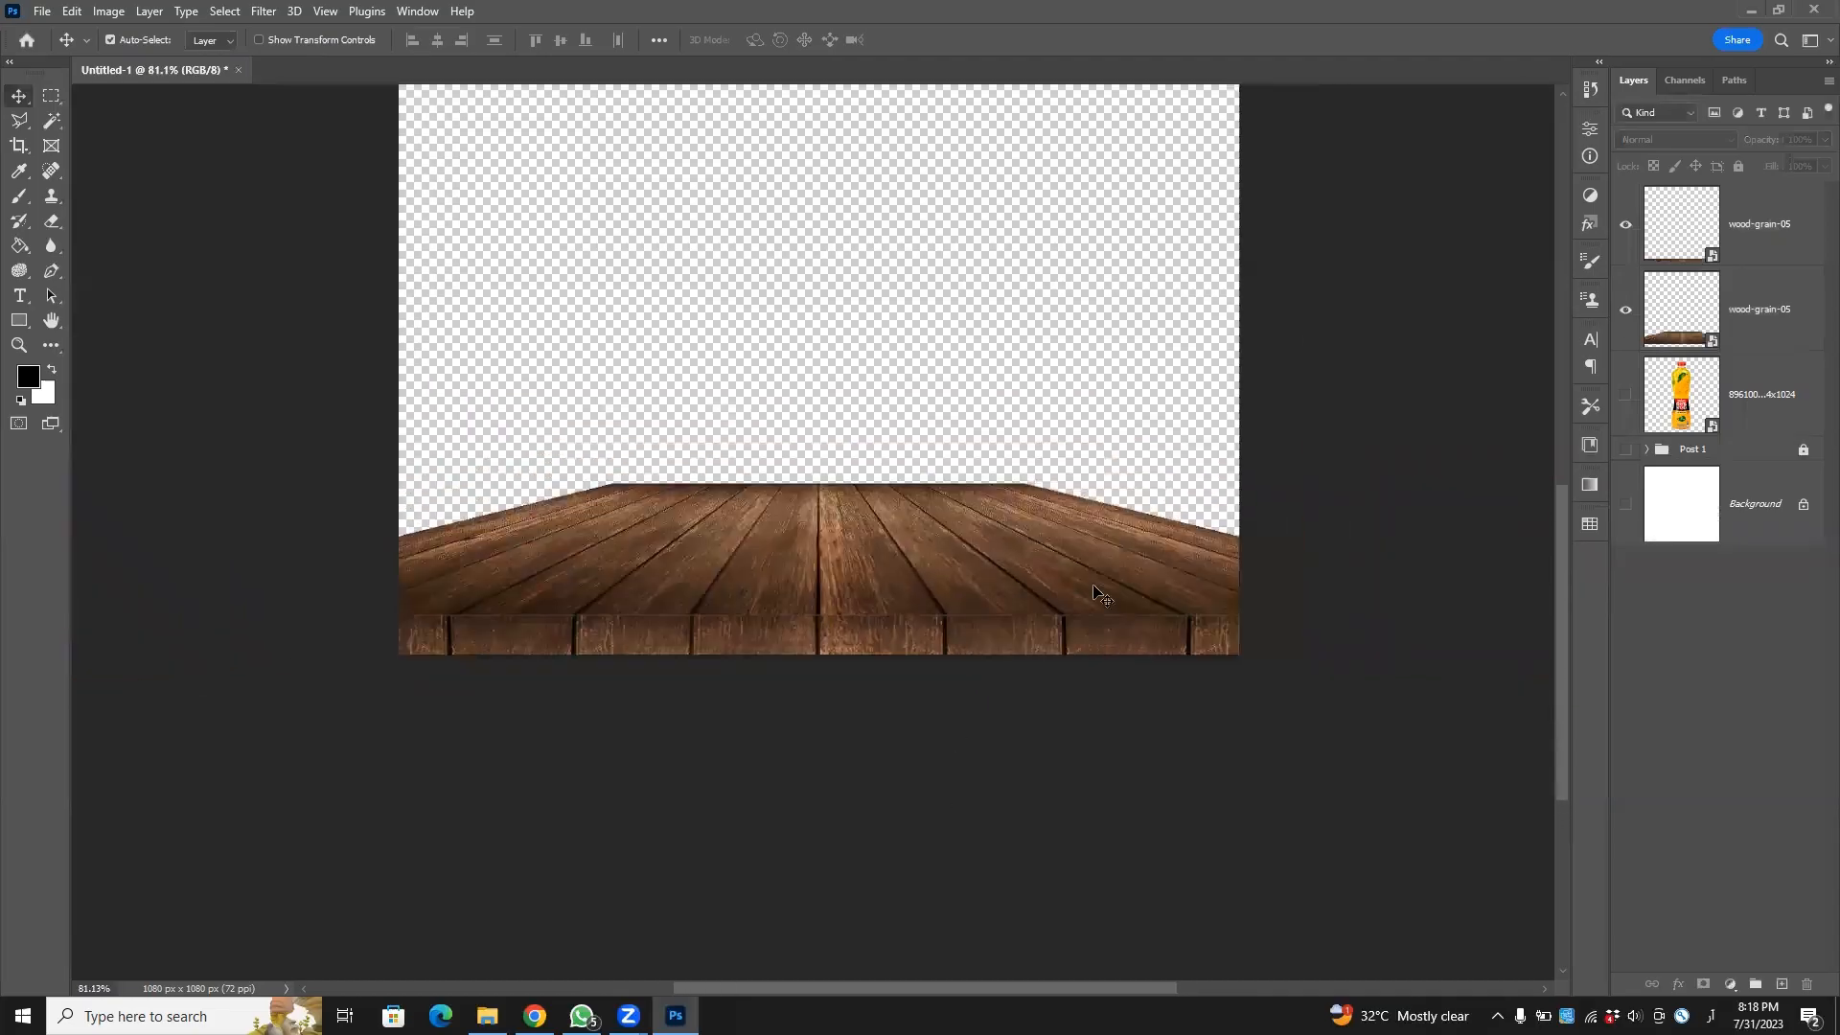
pyautogui.click(1066, 508)
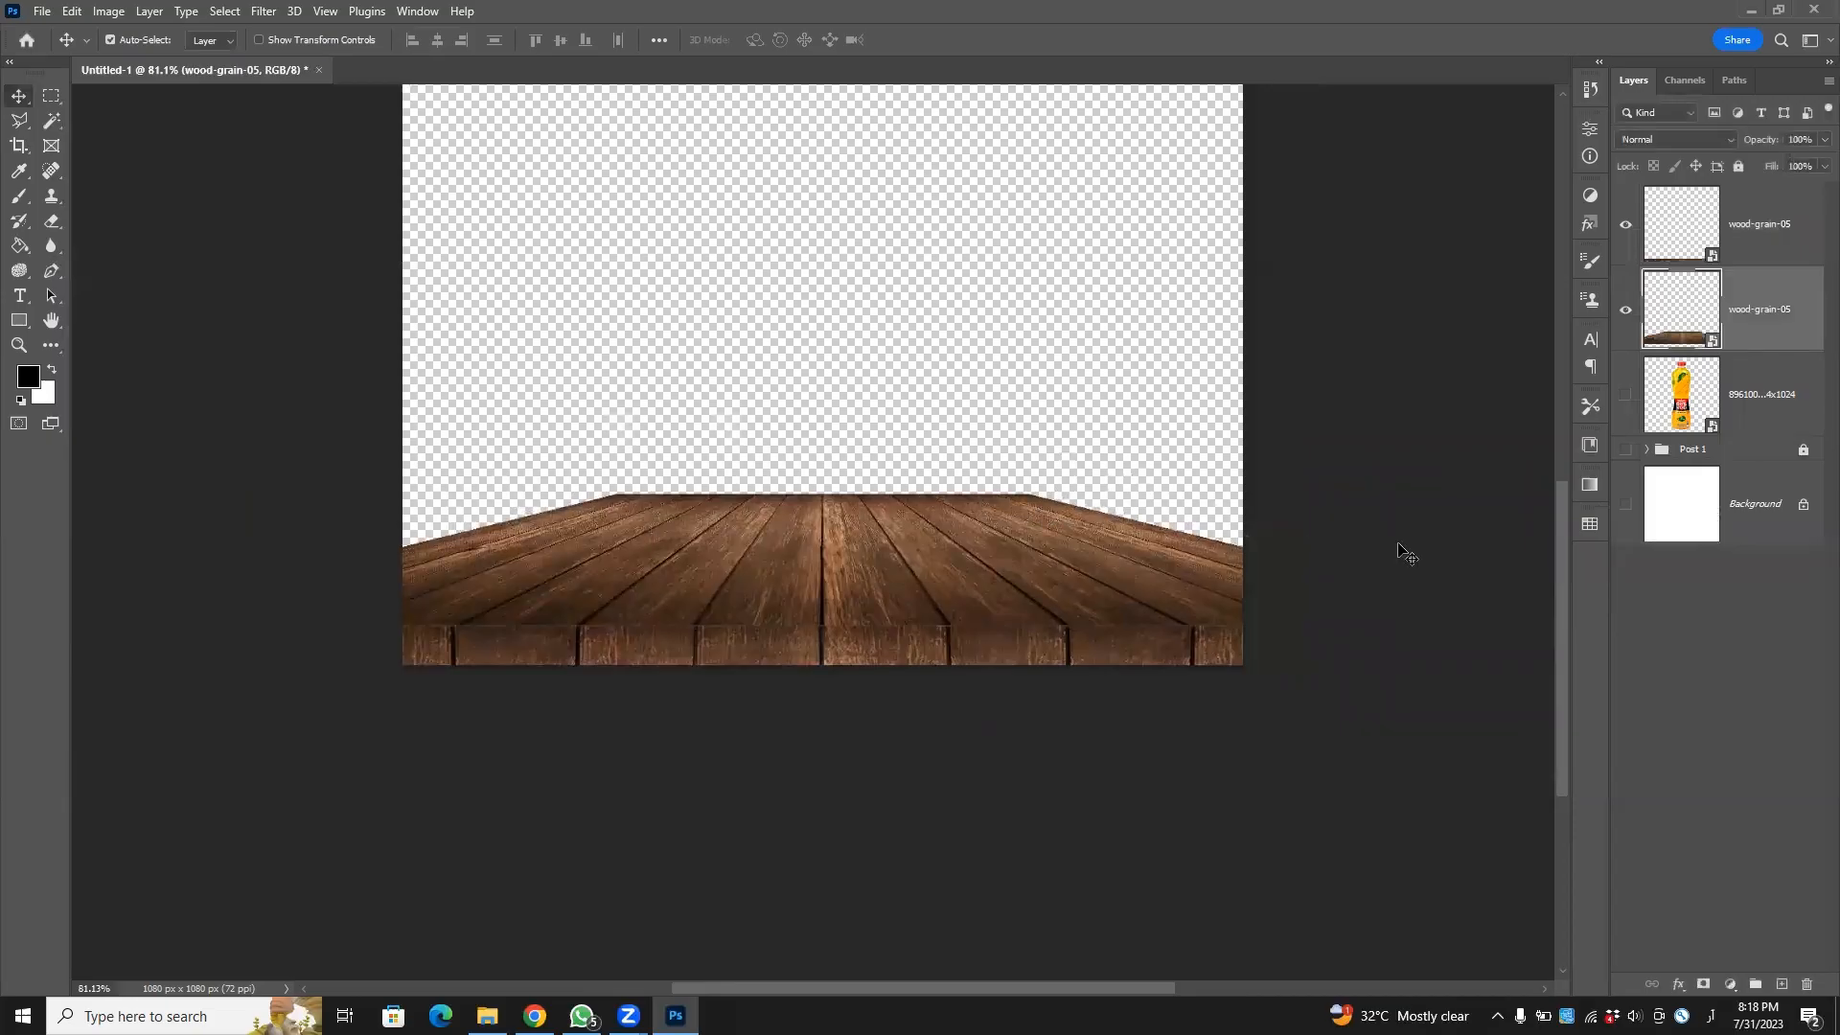
pyautogui.moveTo(858, 543); pyautogui.dragTo(743, 499)
pyautogui.hotkey('ctrl', 'z')
pyautogui.hotkey('ctrl', 'z')
pyautogui.hotkey('ctrl', 'z')
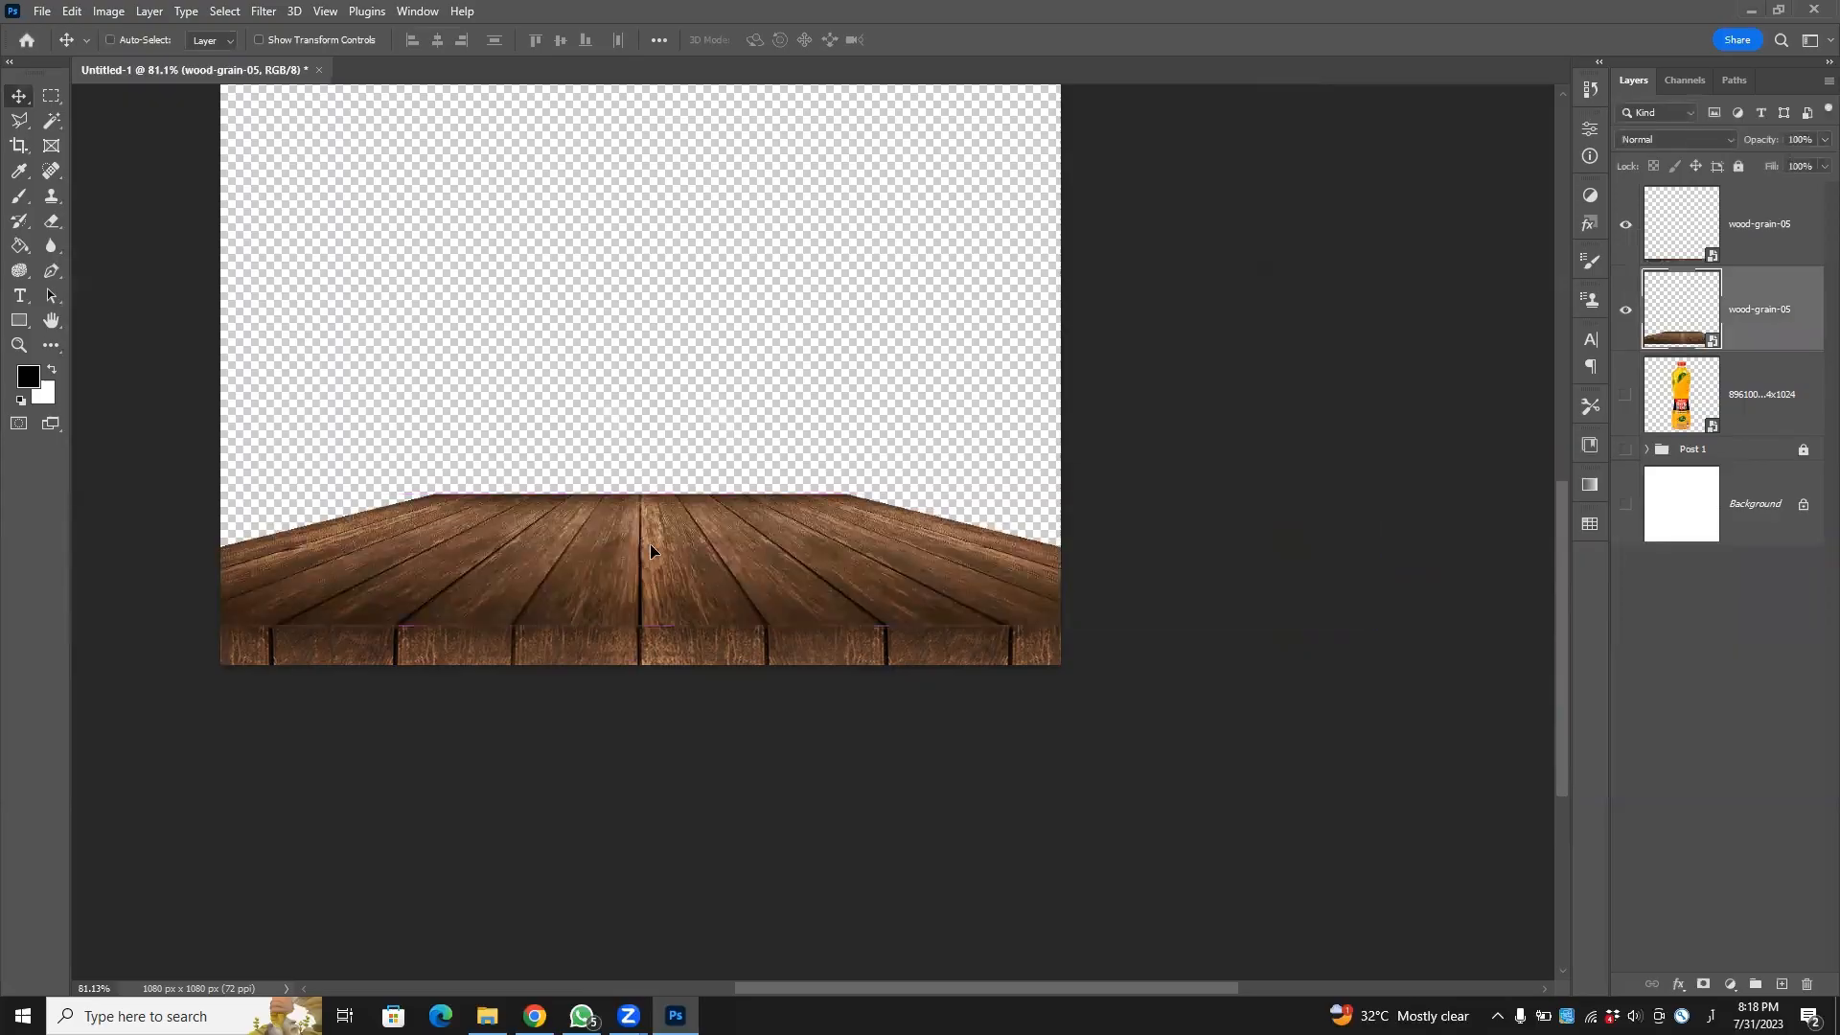
# Spread the wood floor's two back corners outward evenly until they sit just inside the canvas sides.
pyautogui.hotkey('ctrl', 't')
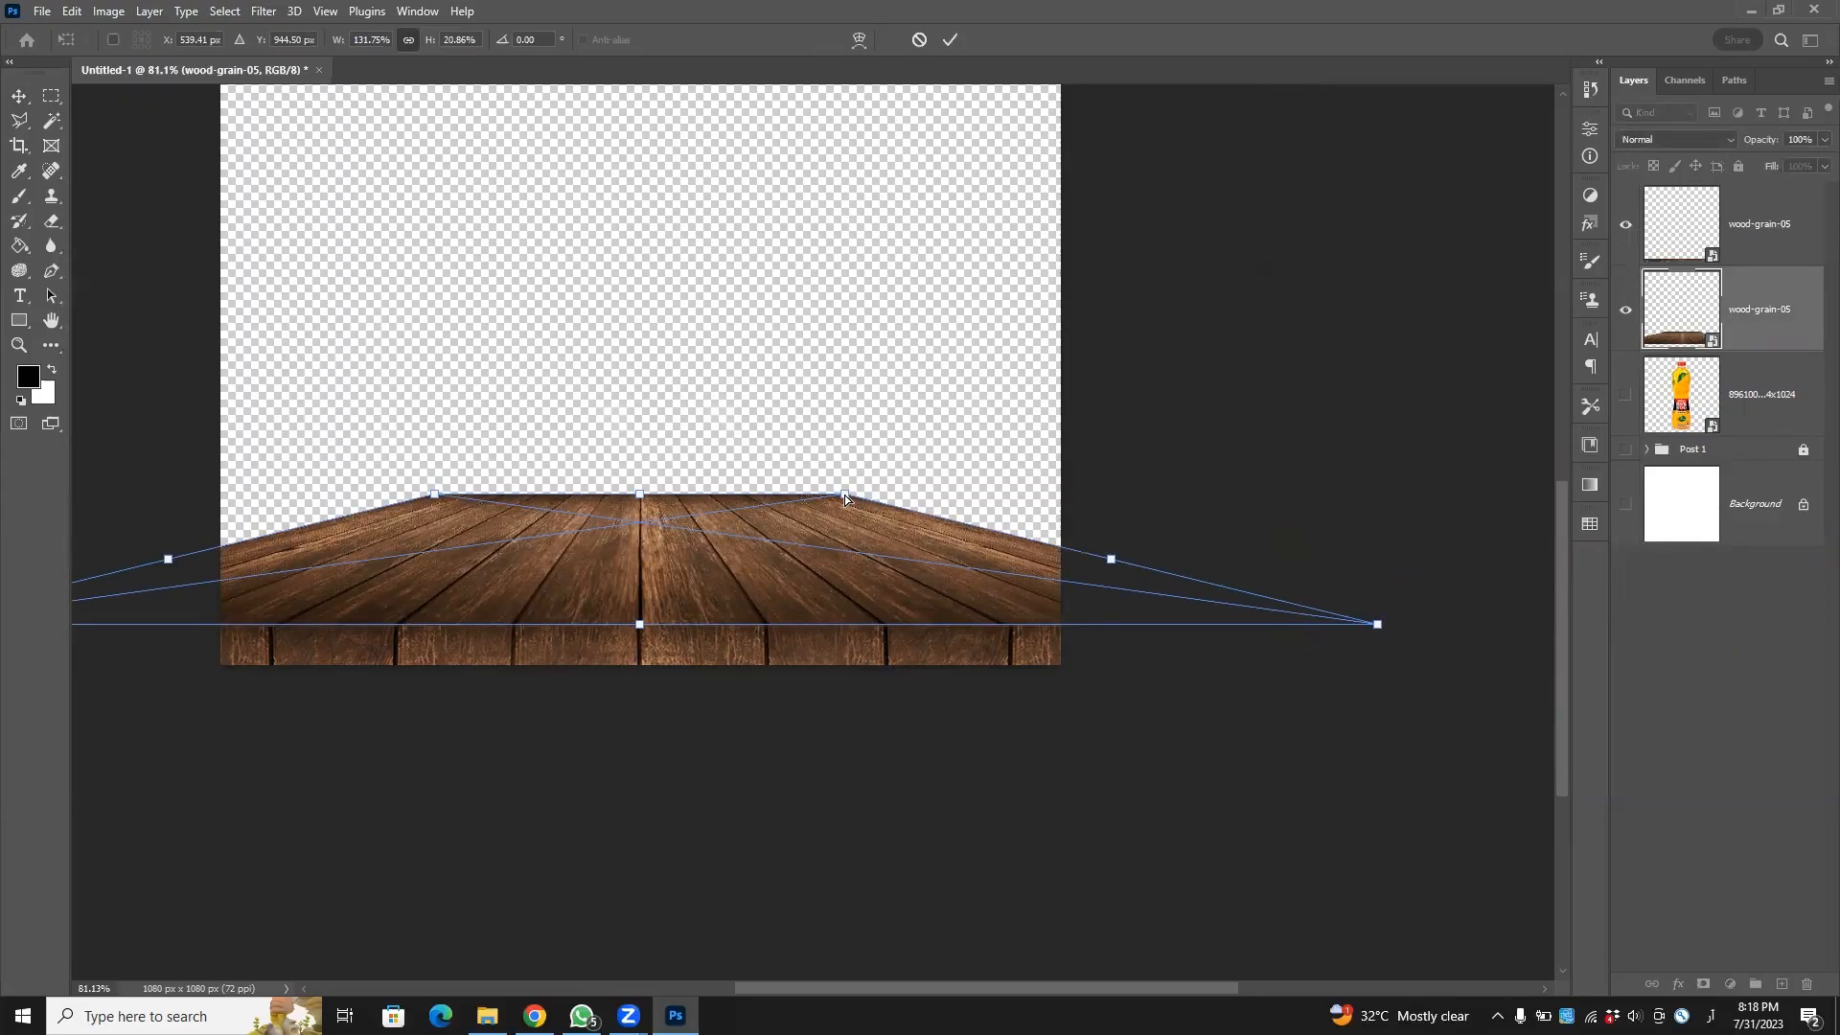
pyautogui.moveTo(845, 494); pyautogui.dragTo(1012, 494)
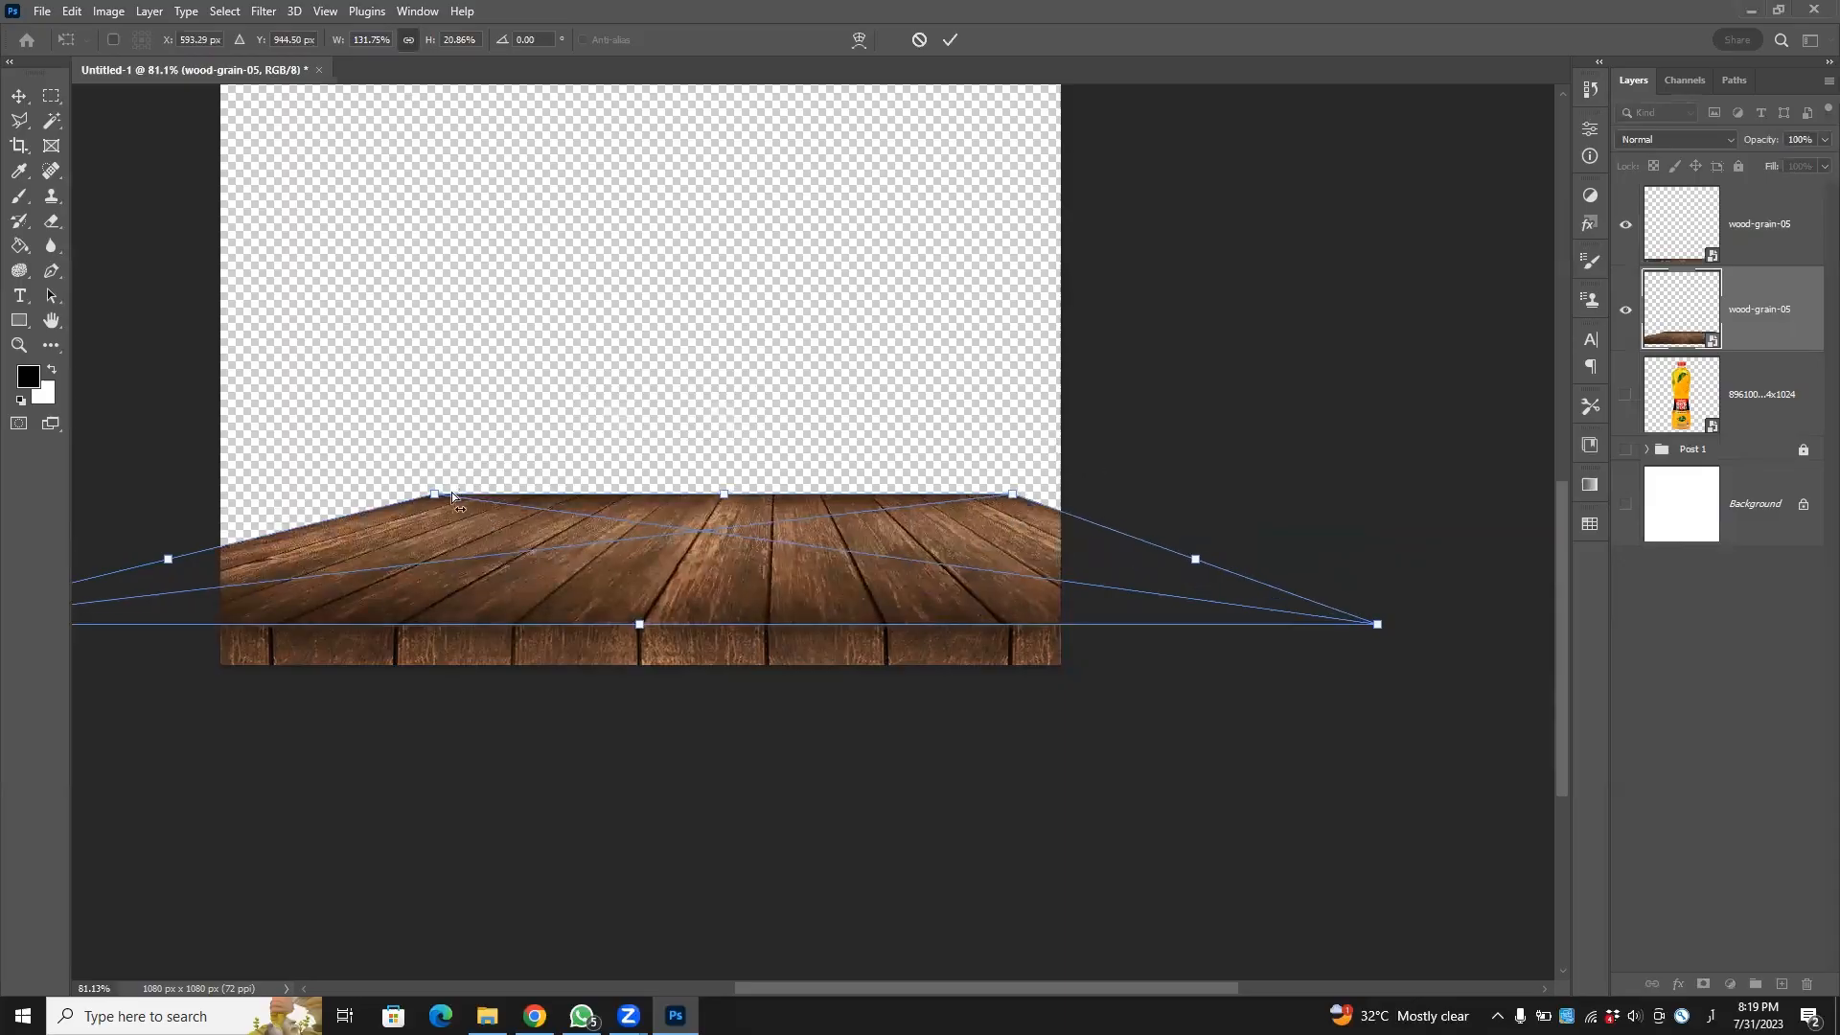
pyautogui.moveTo(433, 497); pyautogui.dragTo(267, 498)
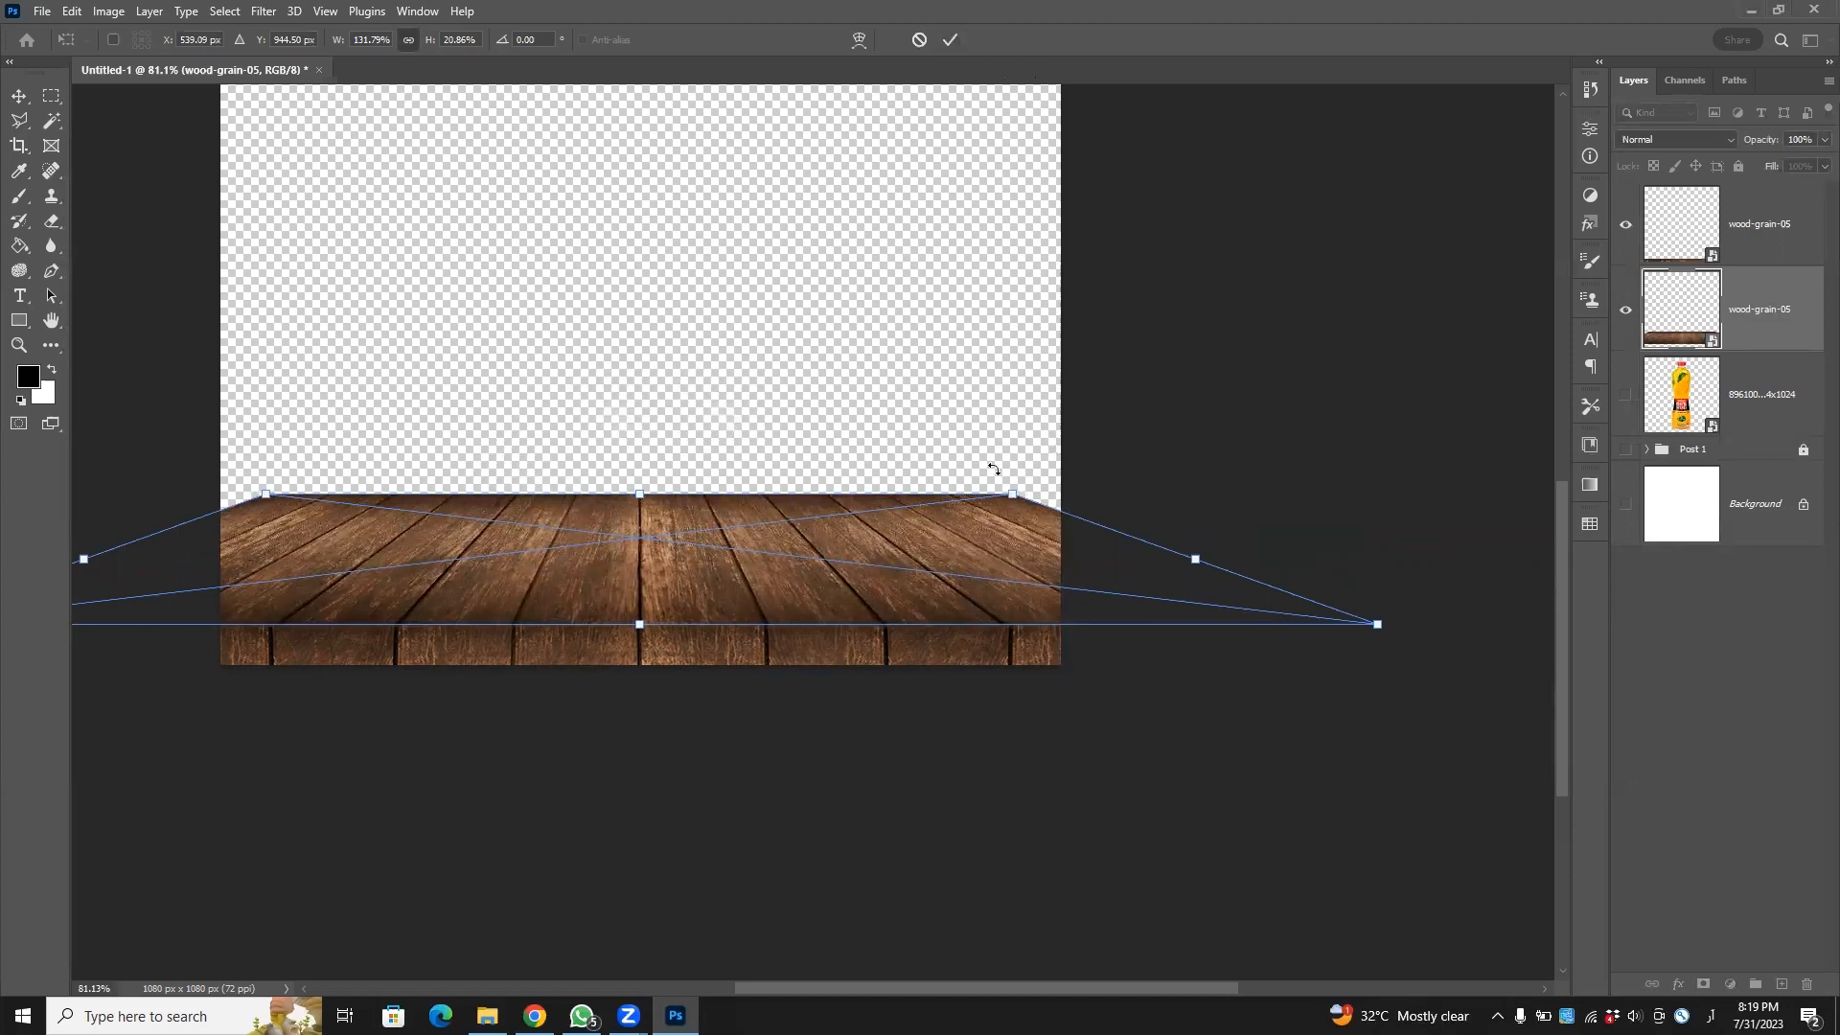
pyautogui.click(947, 40)
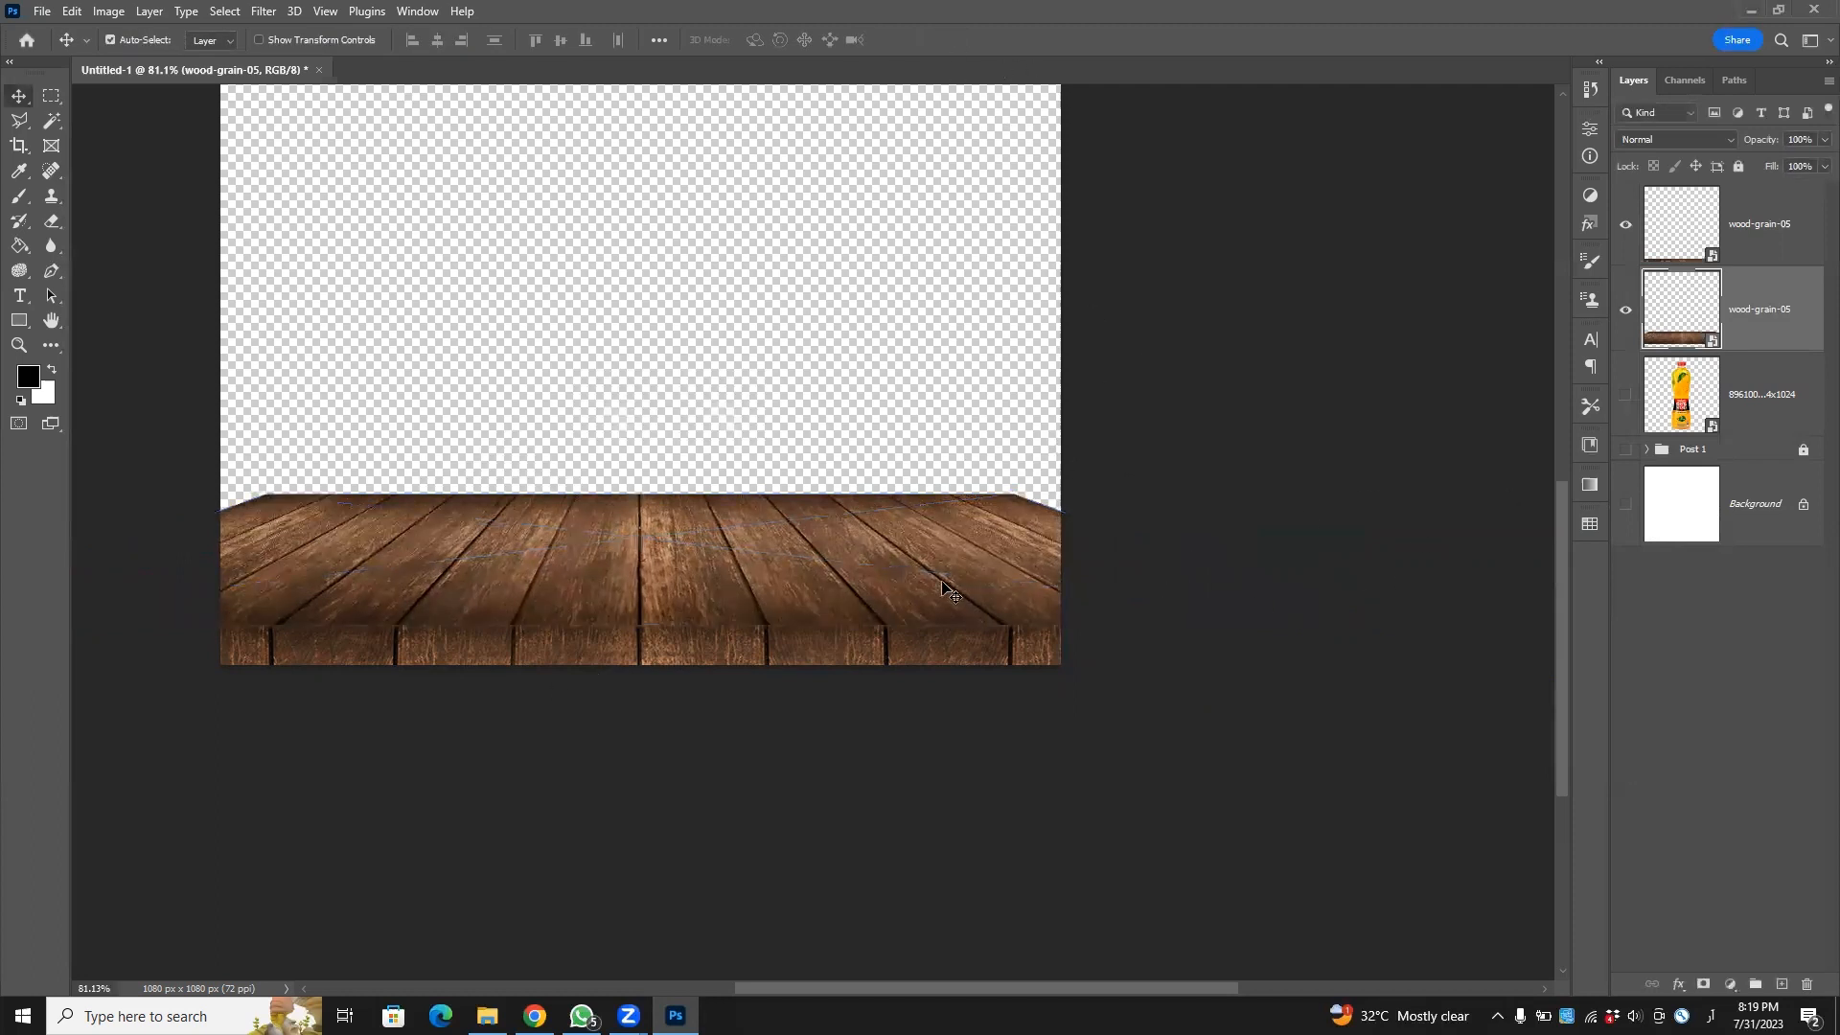
# Widen the wood floor symmetrically to about 161% so its back edge spans the full canvas width.
pyautogui.hotkey('ctrl', 't')
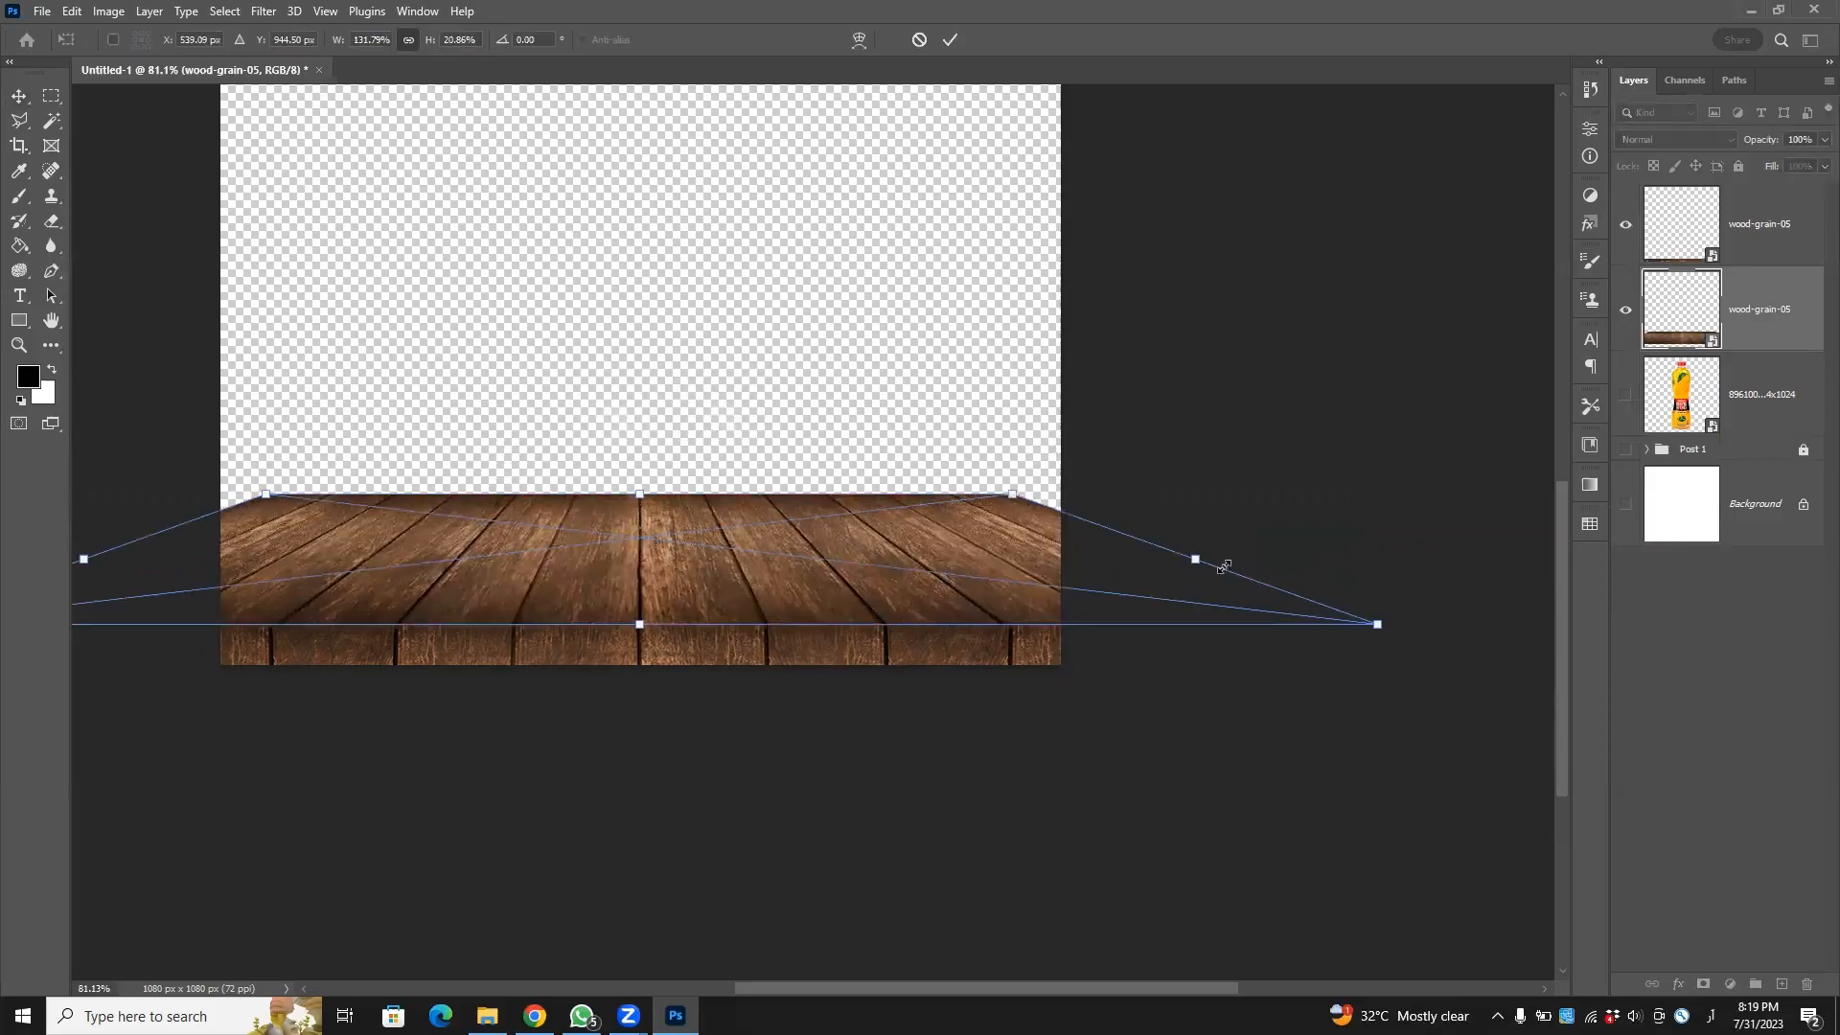
pyautogui.moveTo(1198, 561); pyautogui.dragTo(1361, 579)
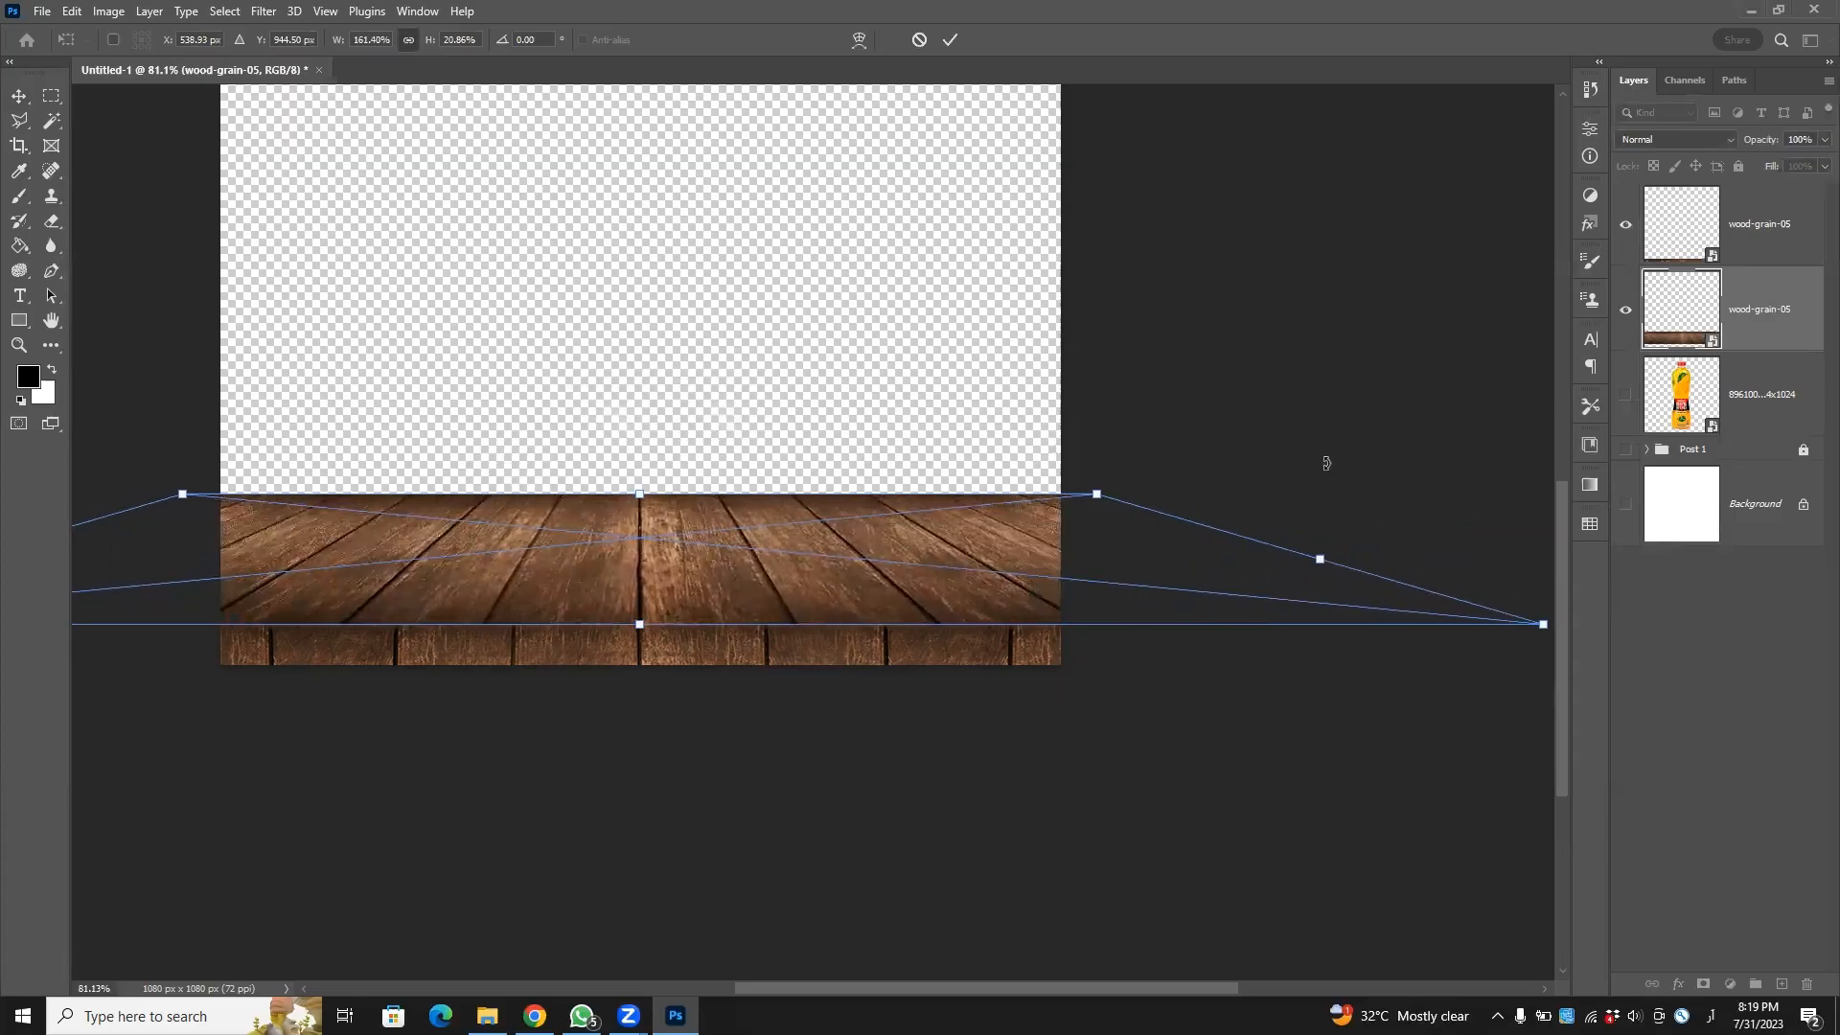
pyautogui.click(949, 40)
# Widen the front wood panel symmetrically to about 166% so its gaps line up with the floor planks.
pyautogui.click(587, 688)
pyautogui.click(651, 656)
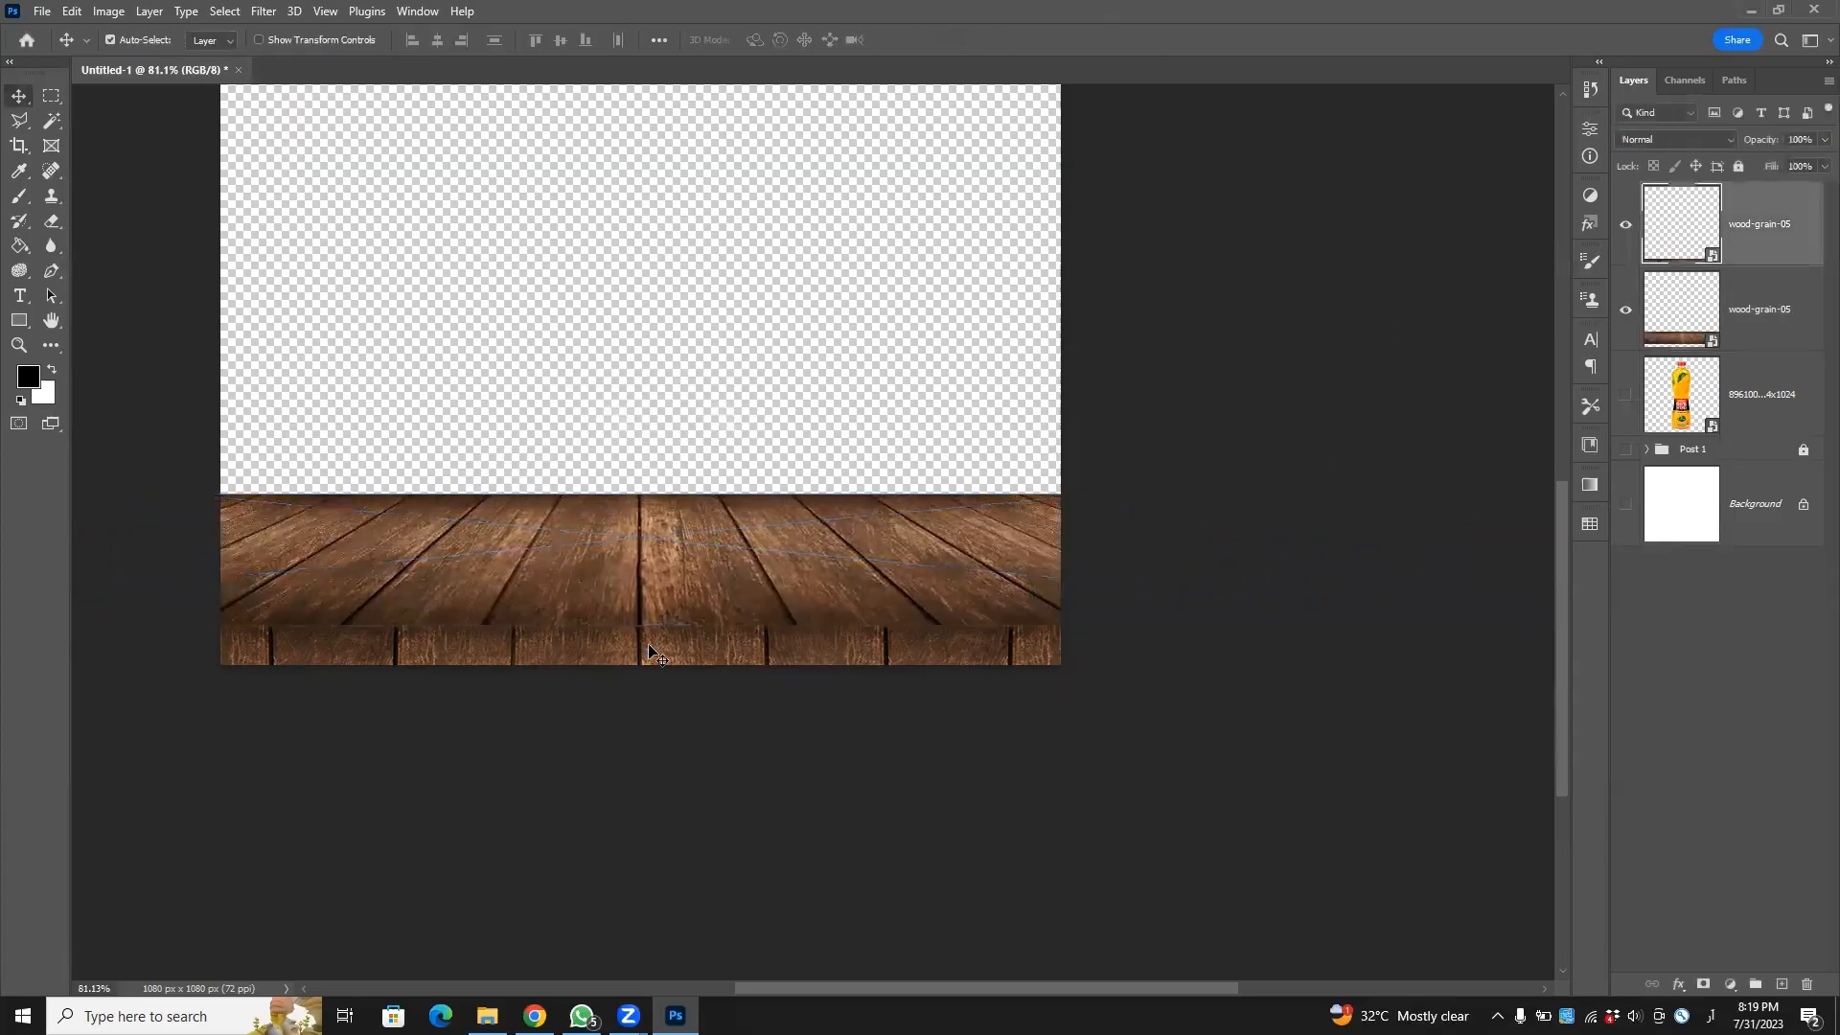
pyautogui.hotkey('ctrl', 't')
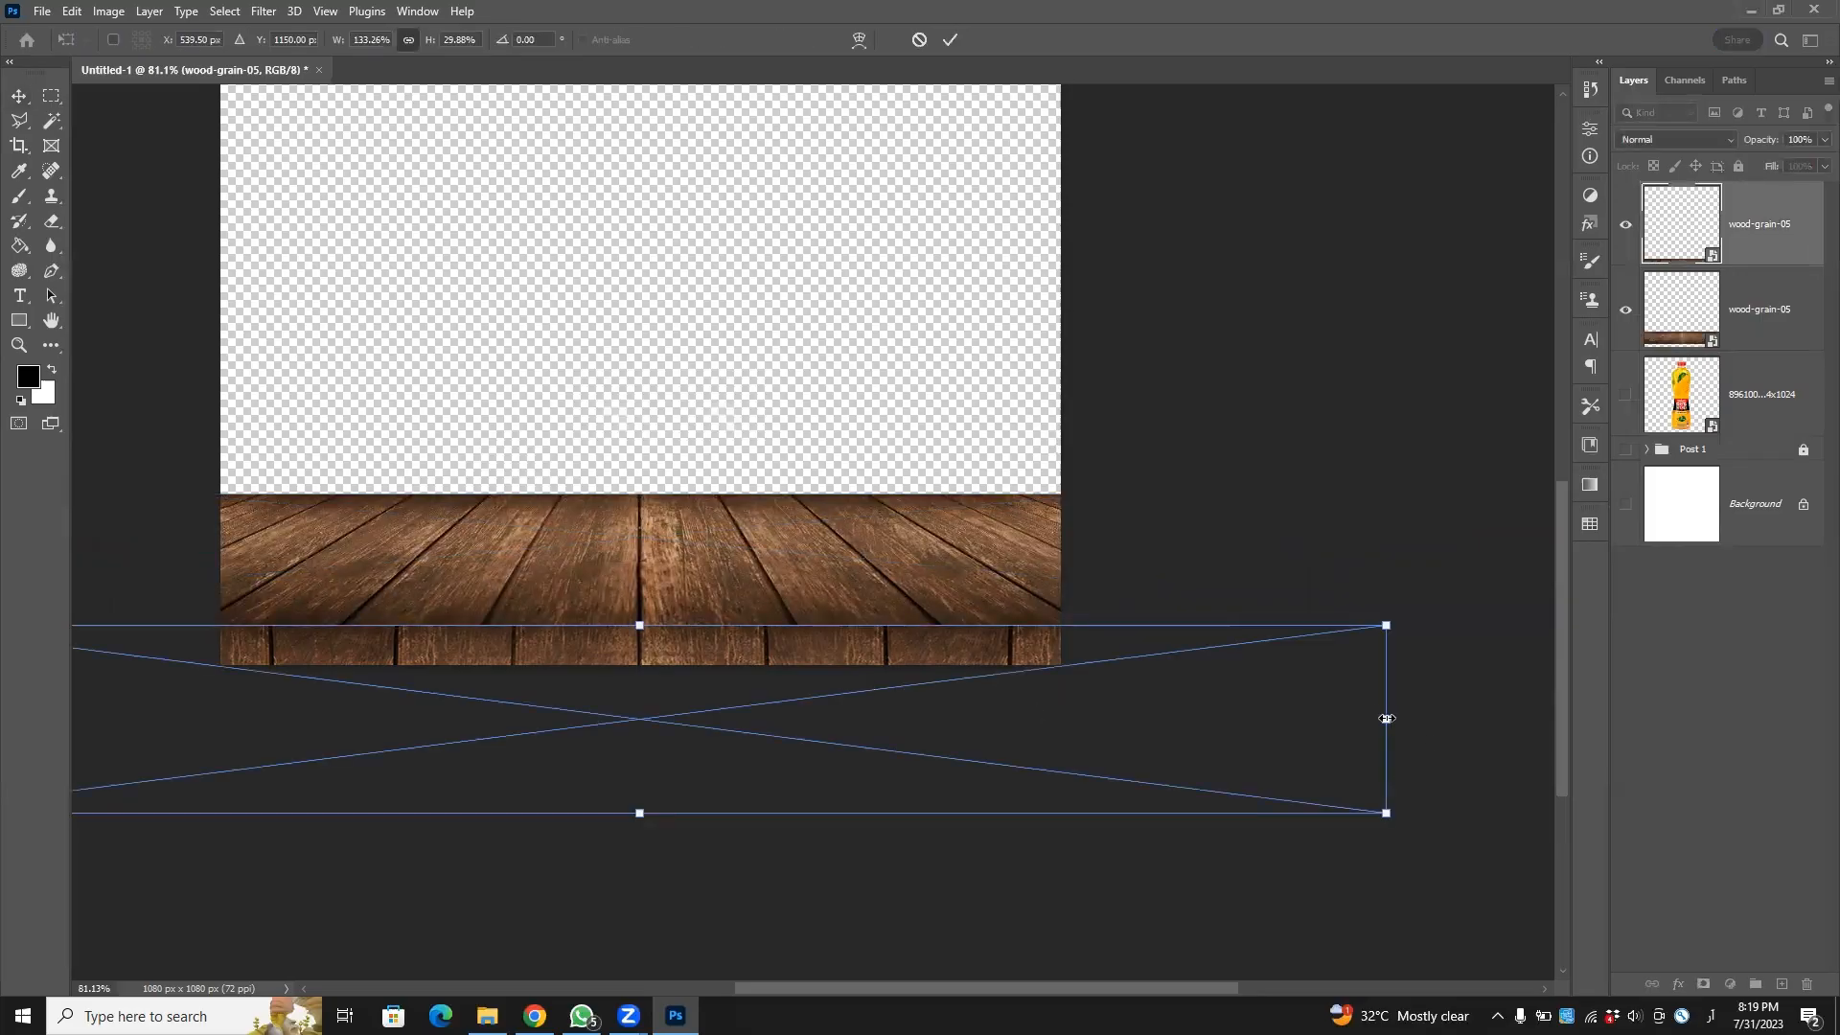
pyautogui.moveTo(1387, 719); pyautogui.dragTo(1516, 736)
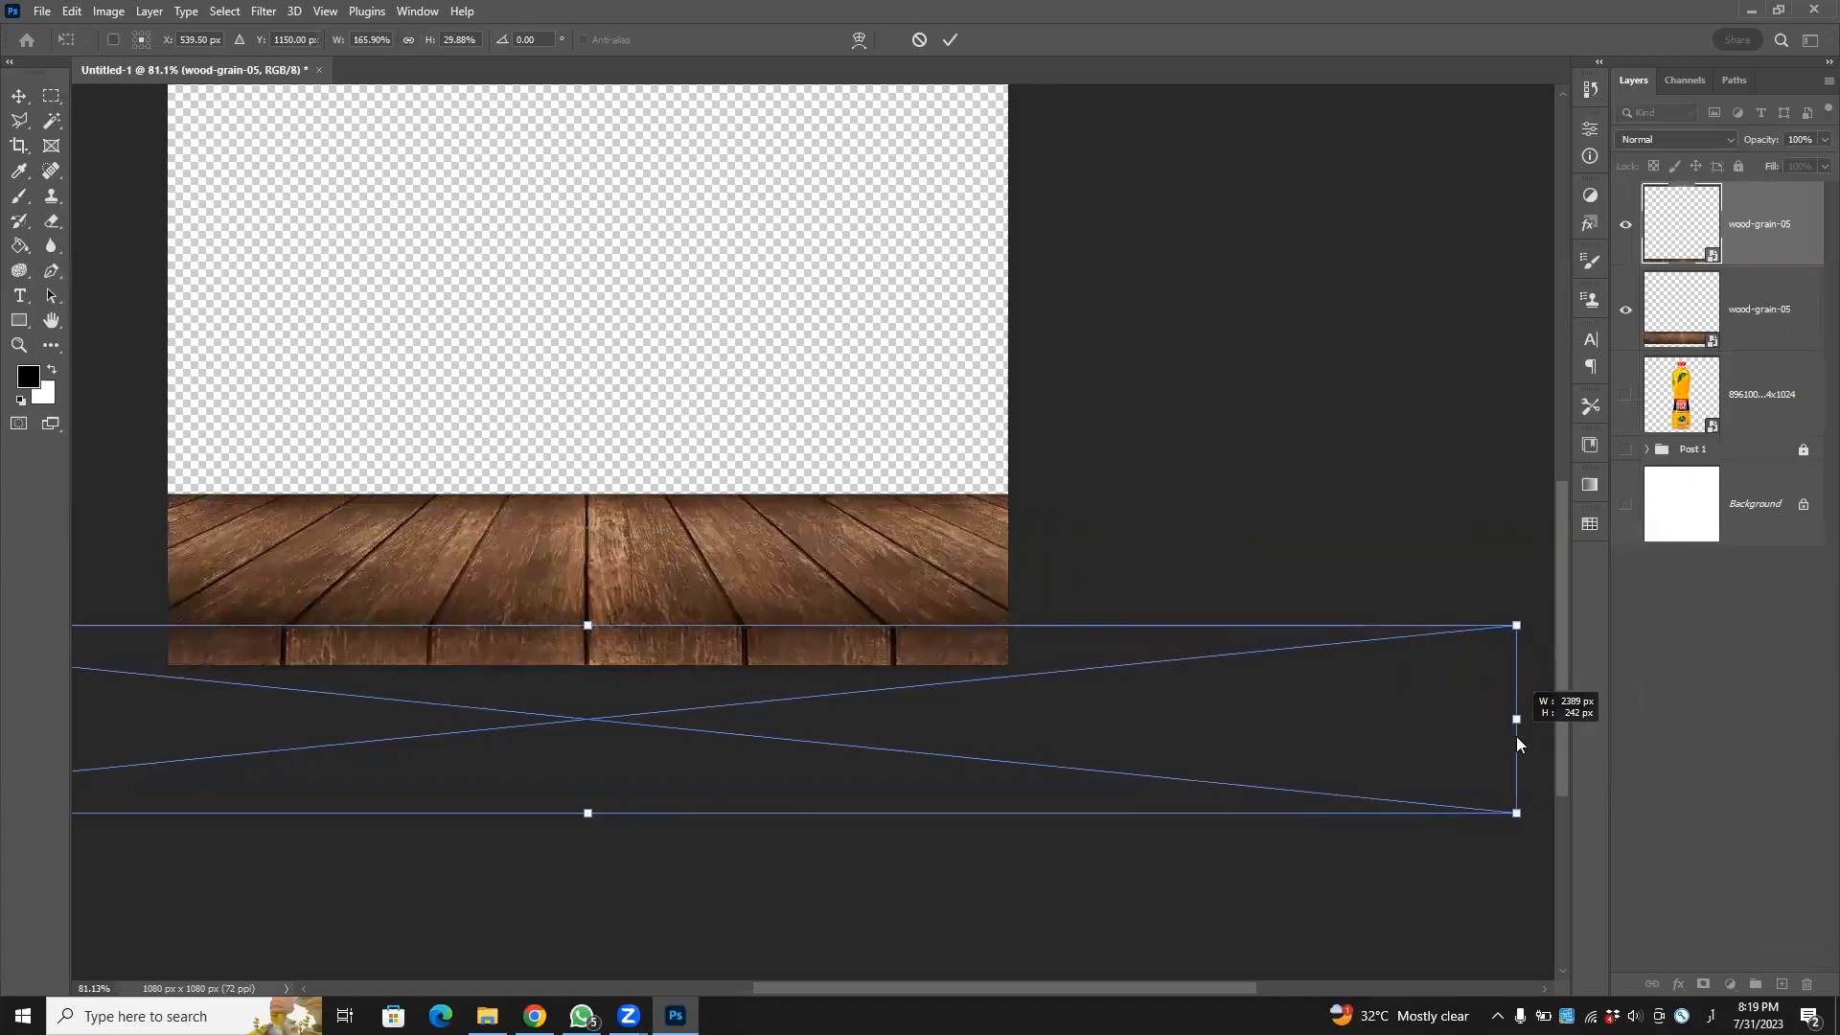
pyautogui.click(949, 39)
# Combine the floor and front panel layers into a single smart object.
pyautogui.scroll(-4, 990, 633)
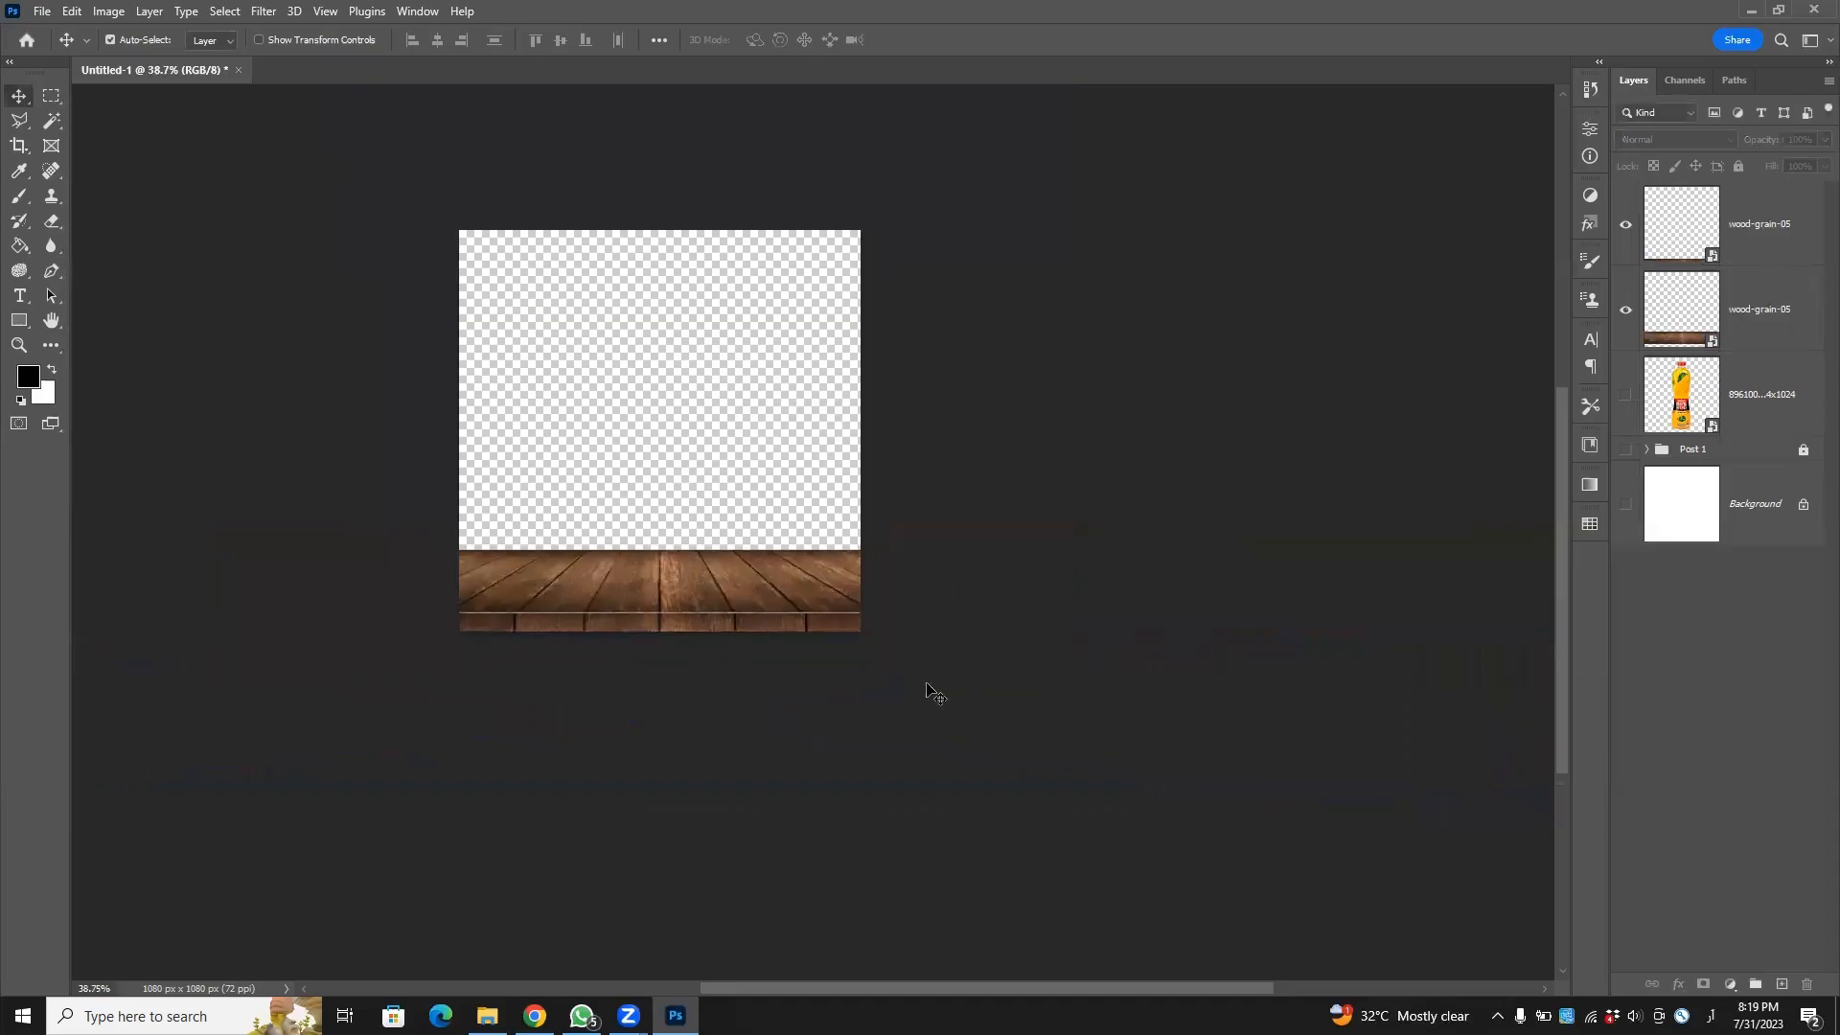
pyautogui.scroll(2, 534, 503)
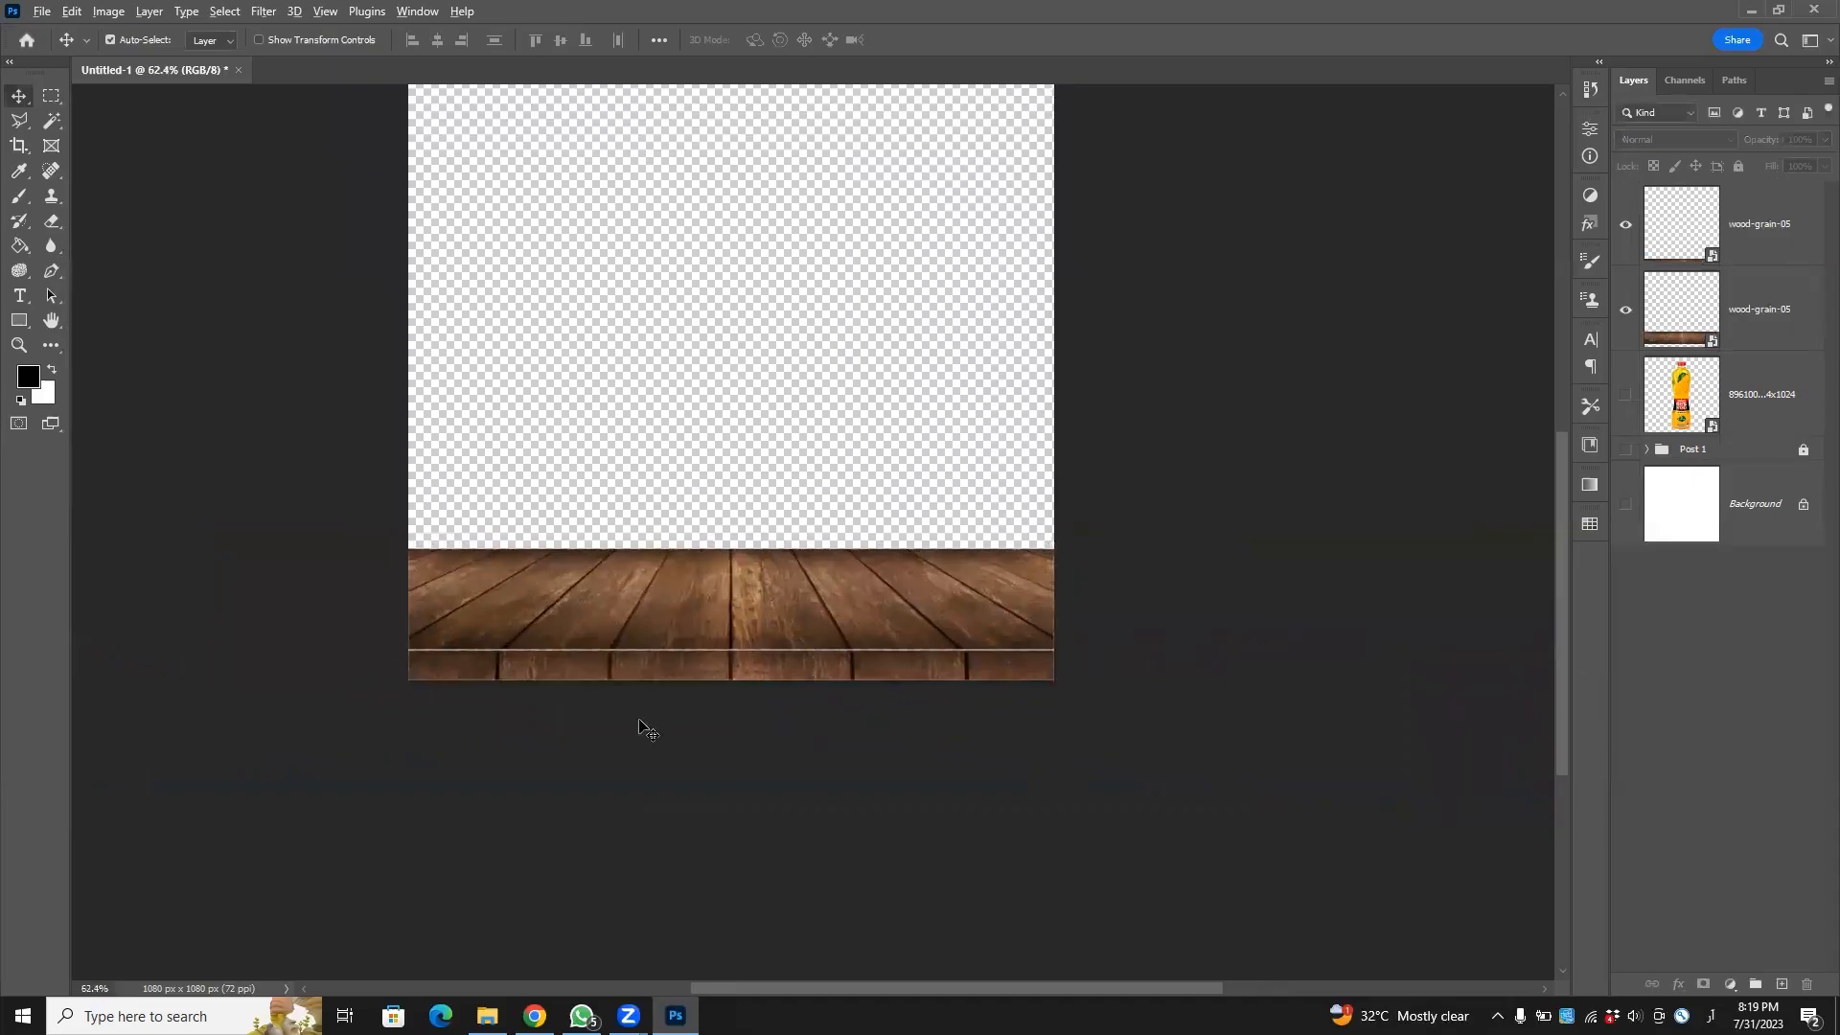
pyautogui.scroll(4, 656, 719)
pyautogui.scroll(-5, 668, 699)
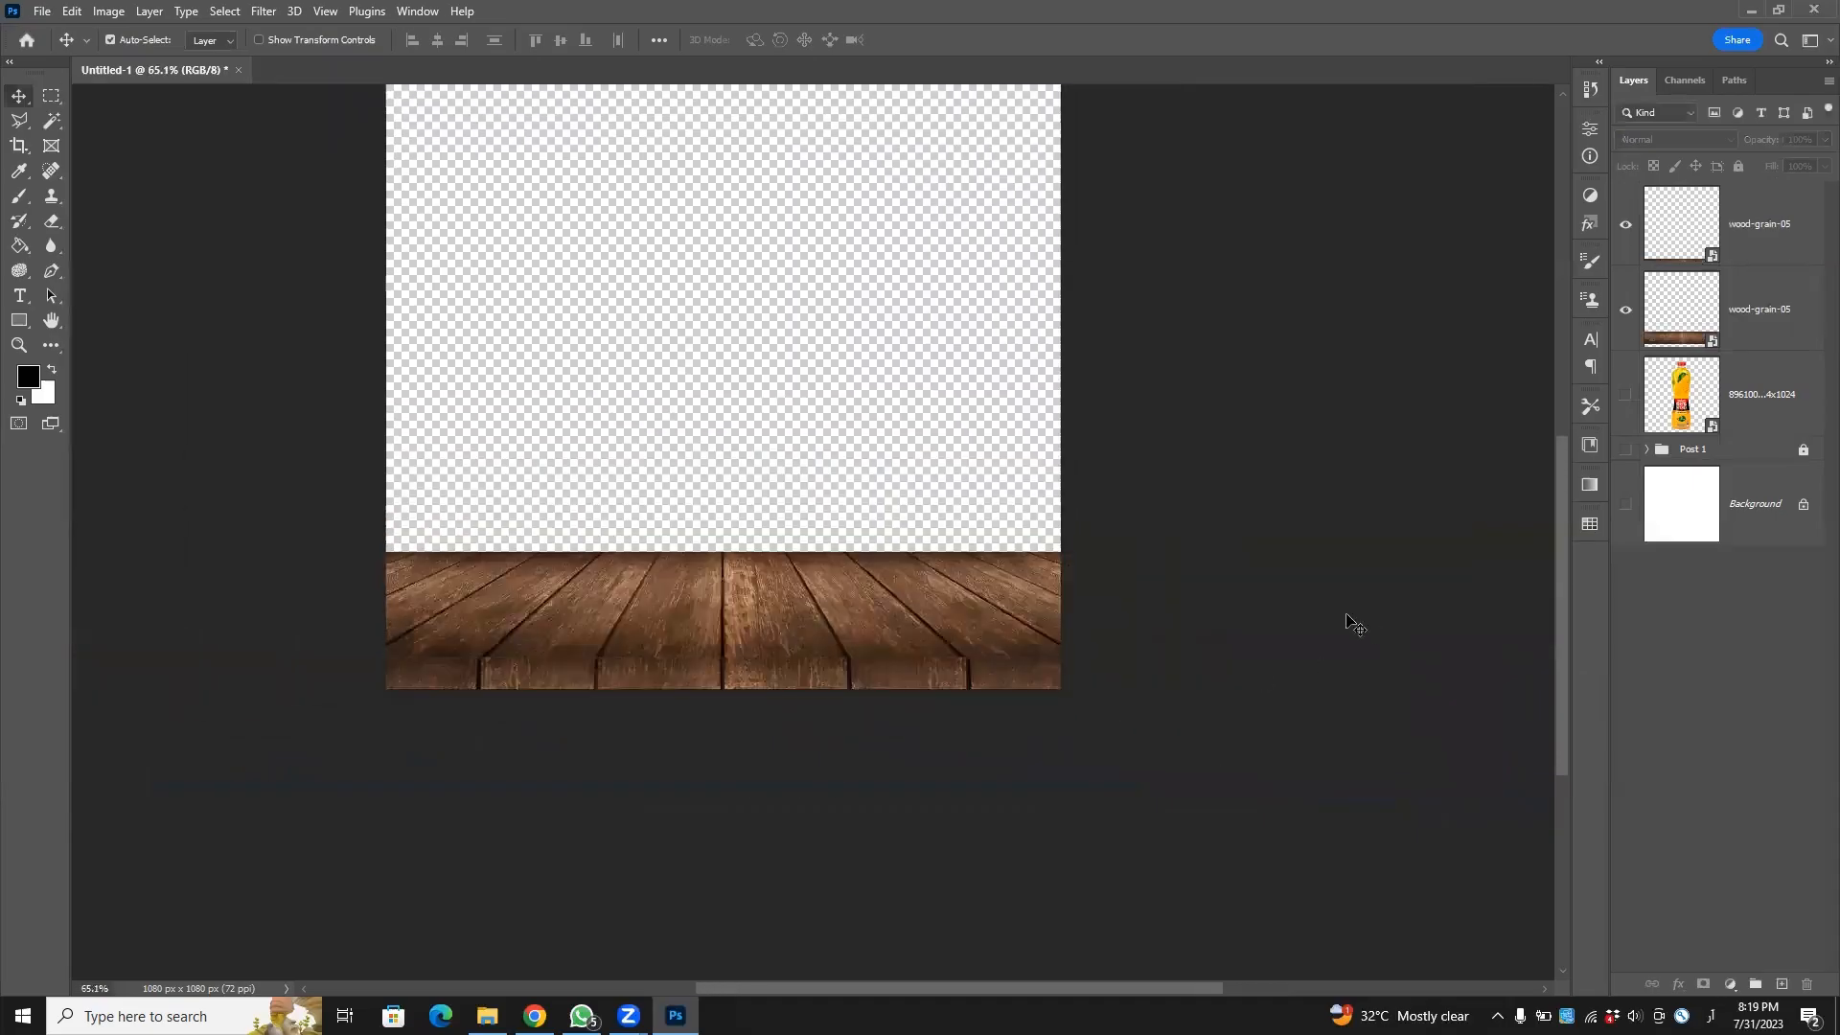
pyautogui.click(1790, 320)
pyautogui.keyDown('shift'); pyautogui.click(1799, 219); pyautogui.keyUp('shift')
pyautogui.rightClick(1800, 220)
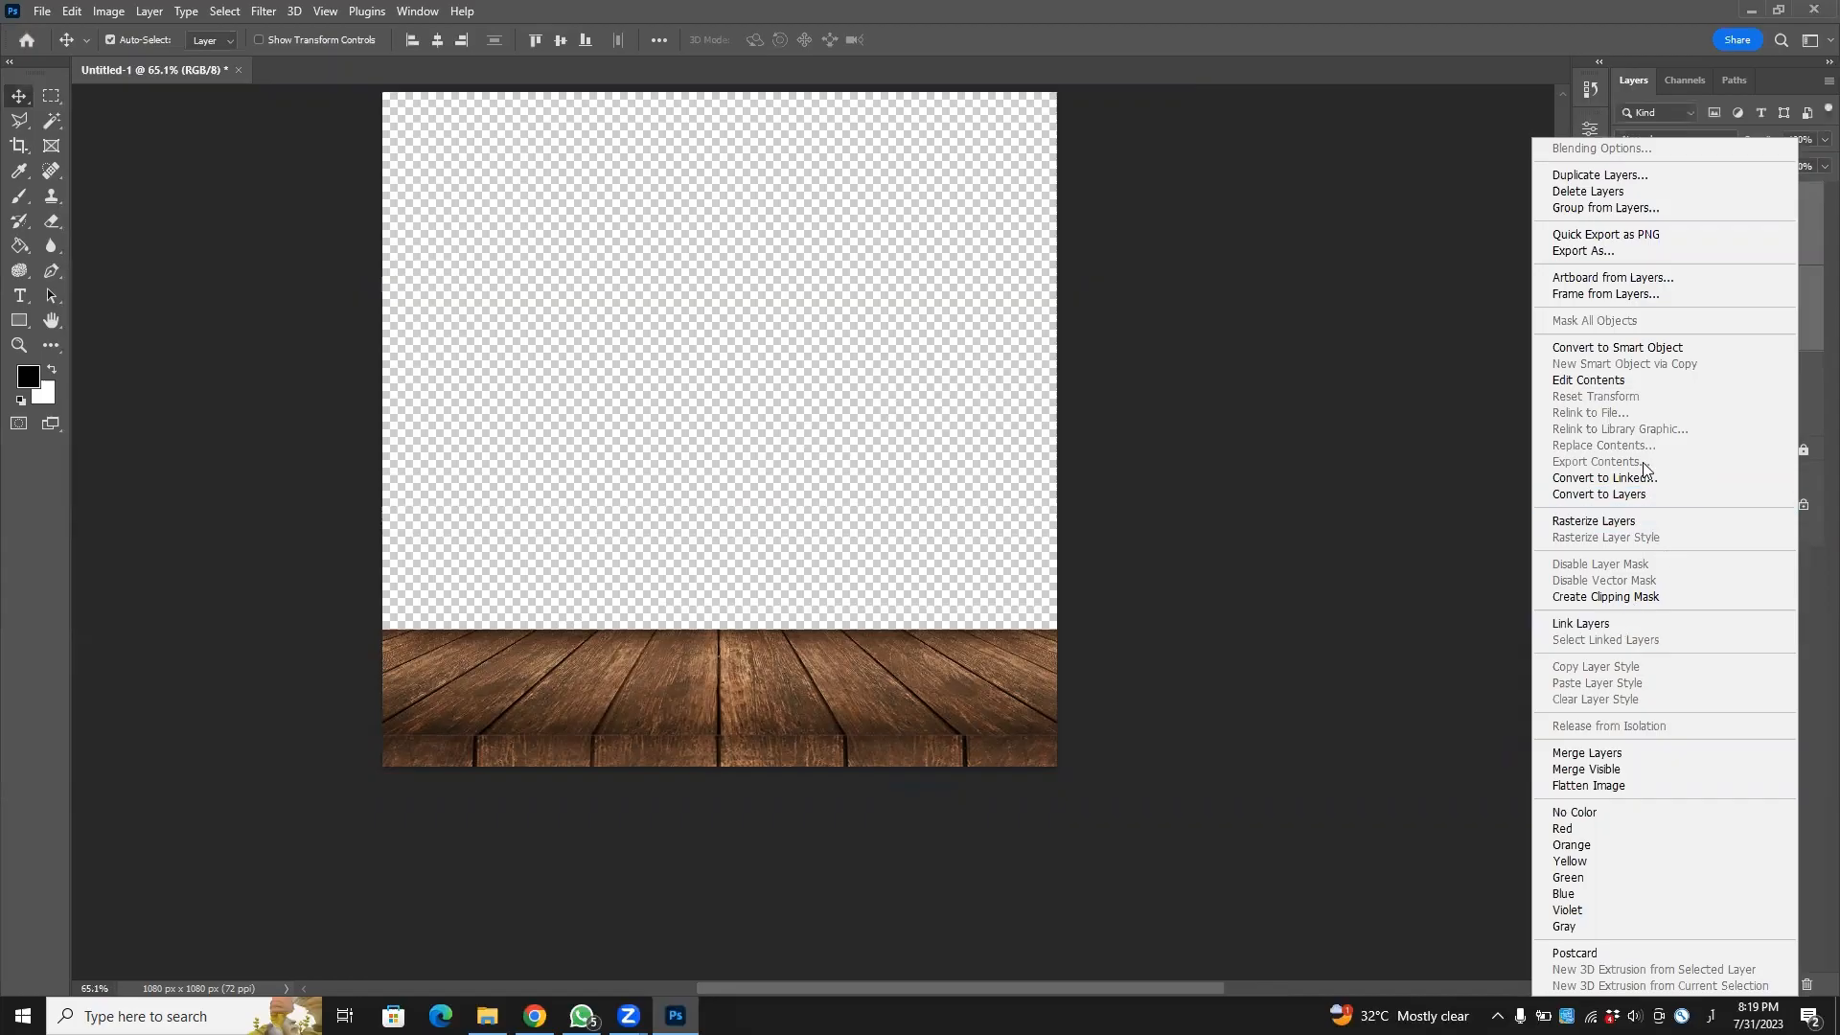
pyautogui.click(1664, 347)
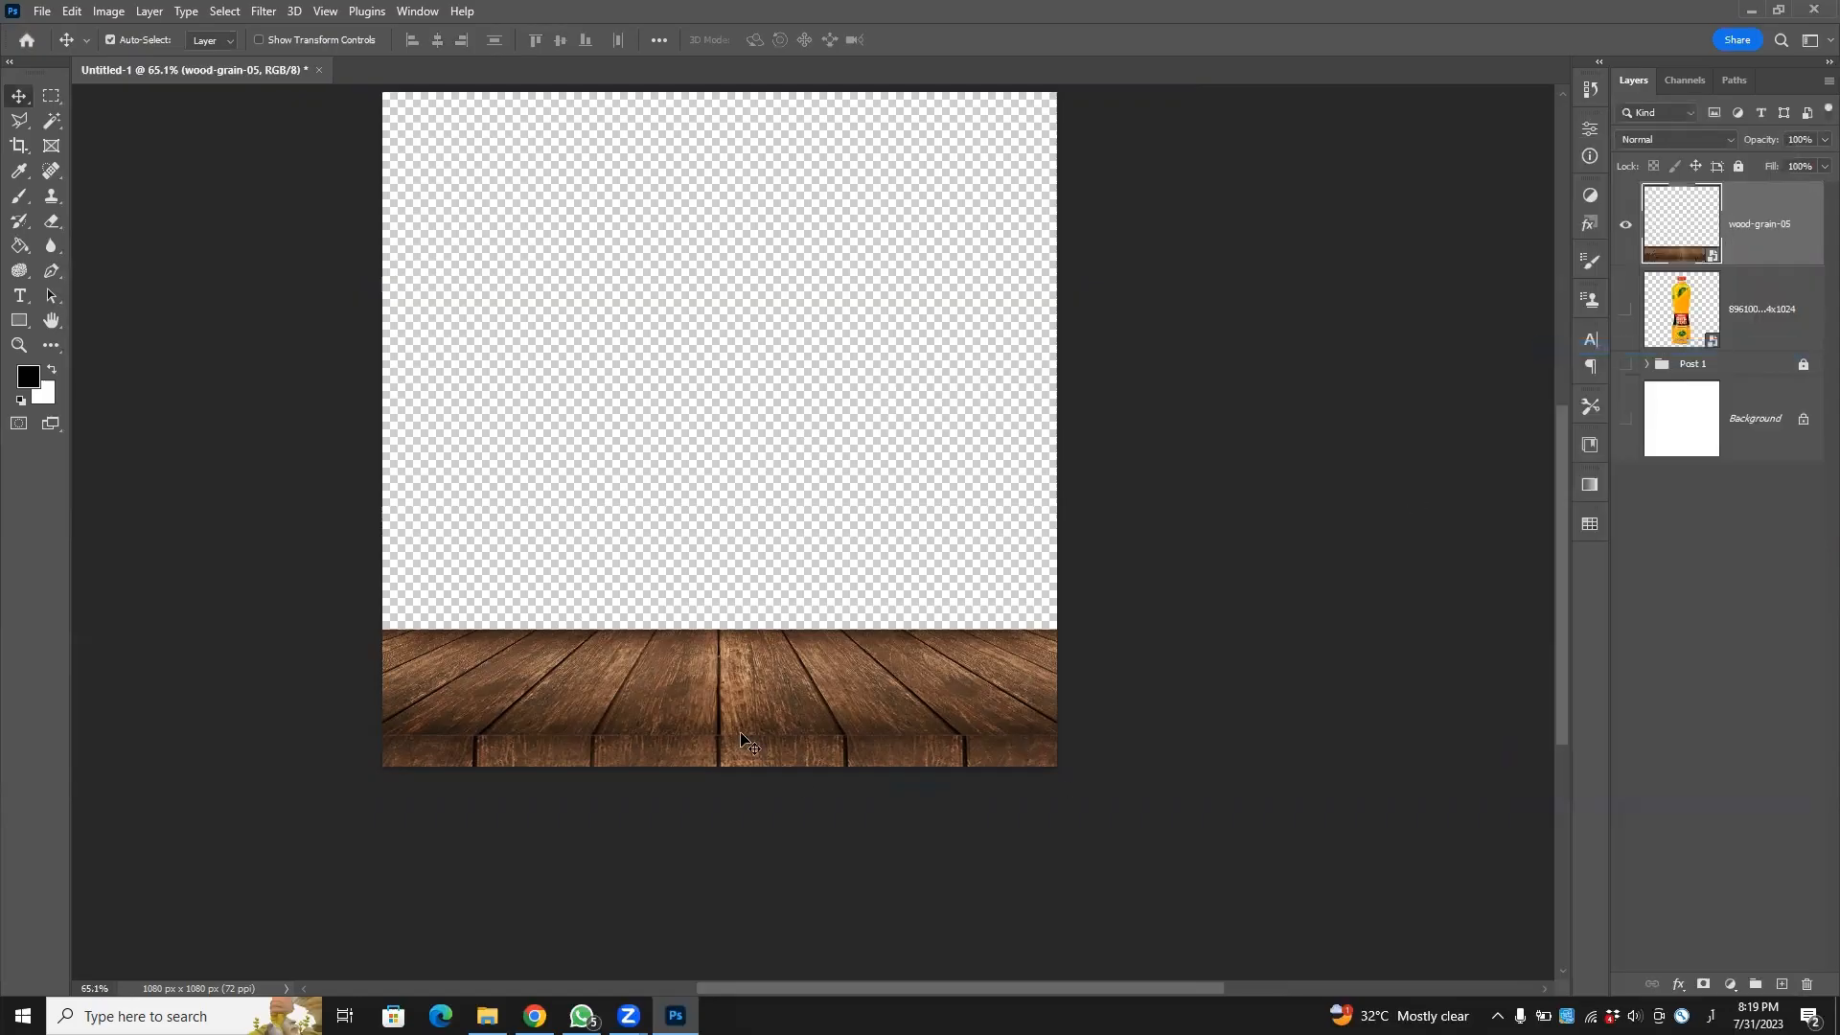
# Add a new empty layer directly above the combined wood tabletop layer.
pyautogui.moveTo(772, 689); pyautogui.dragTo(1294, 592)
pyautogui.click(1293, 704)
pyautogui.scroll(4, 628, 801)
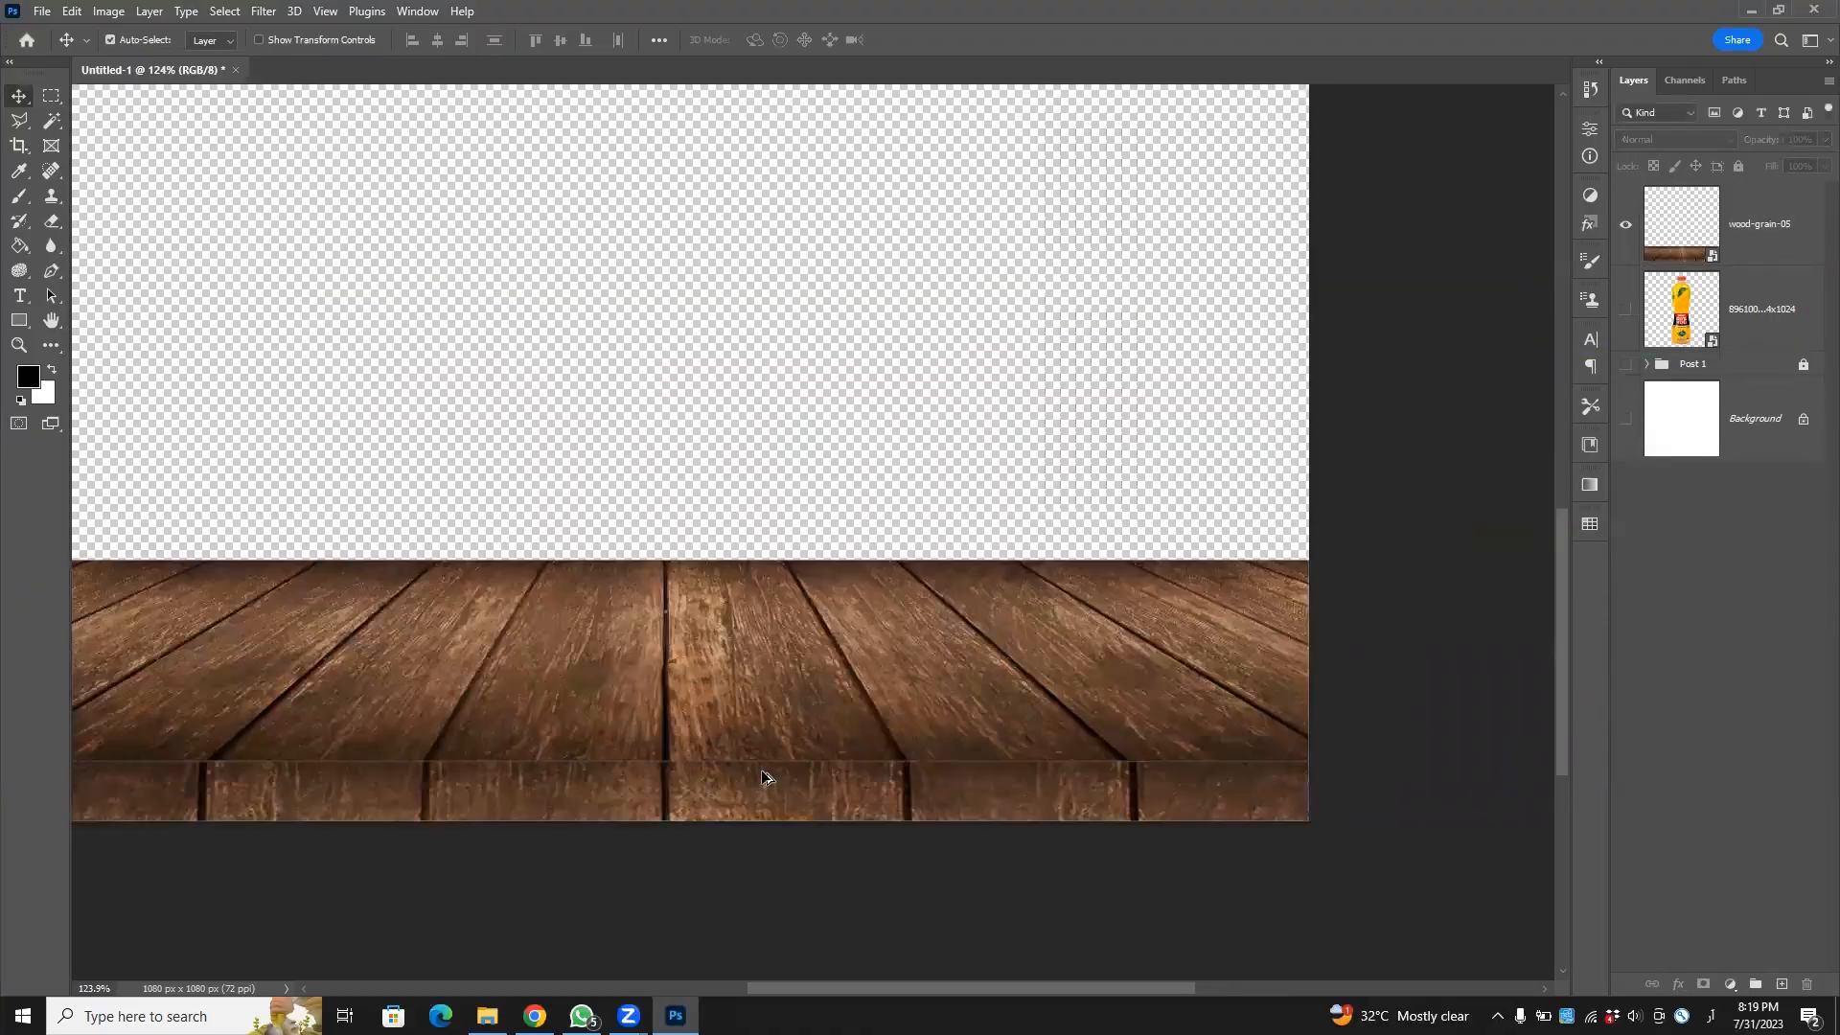
pyautogui.scroll(-2, 908, 678)
pyautogui.moveTo(907, 677); pyautogui.dragTo(921, 625)
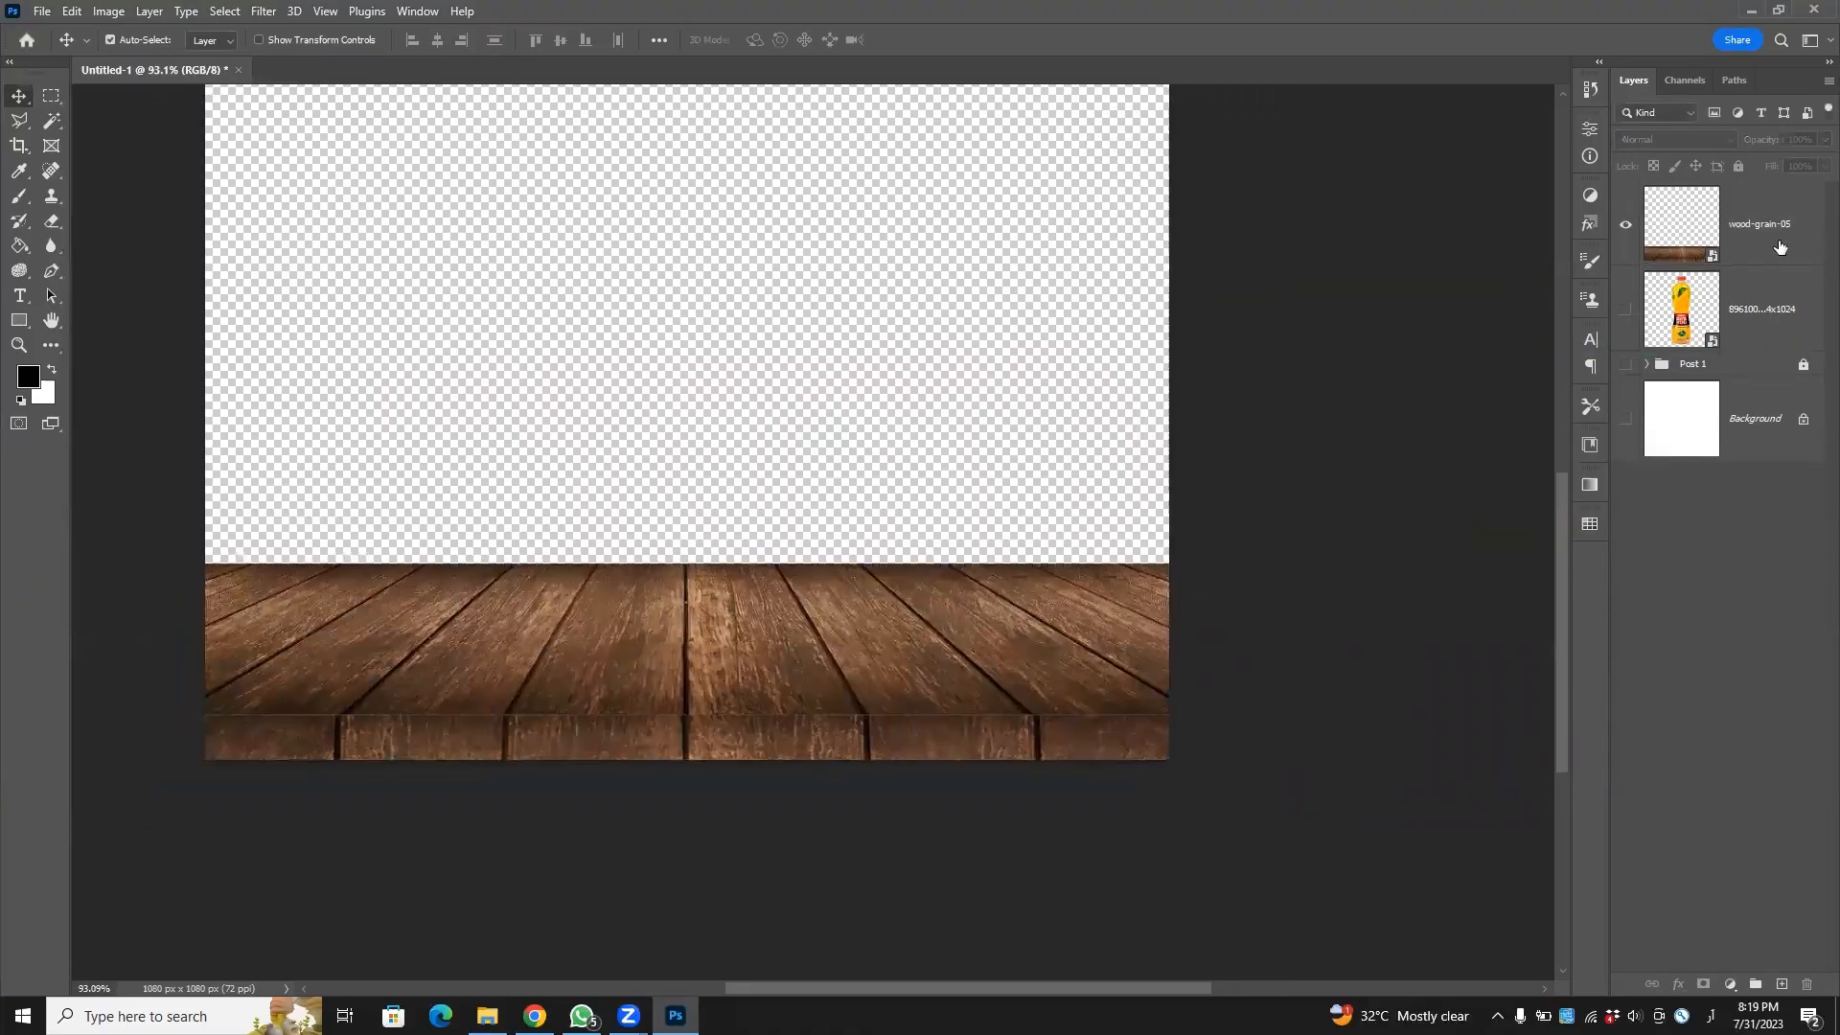
pyautogui.click(1775, 243)
pyautogui.click(1780, 984)
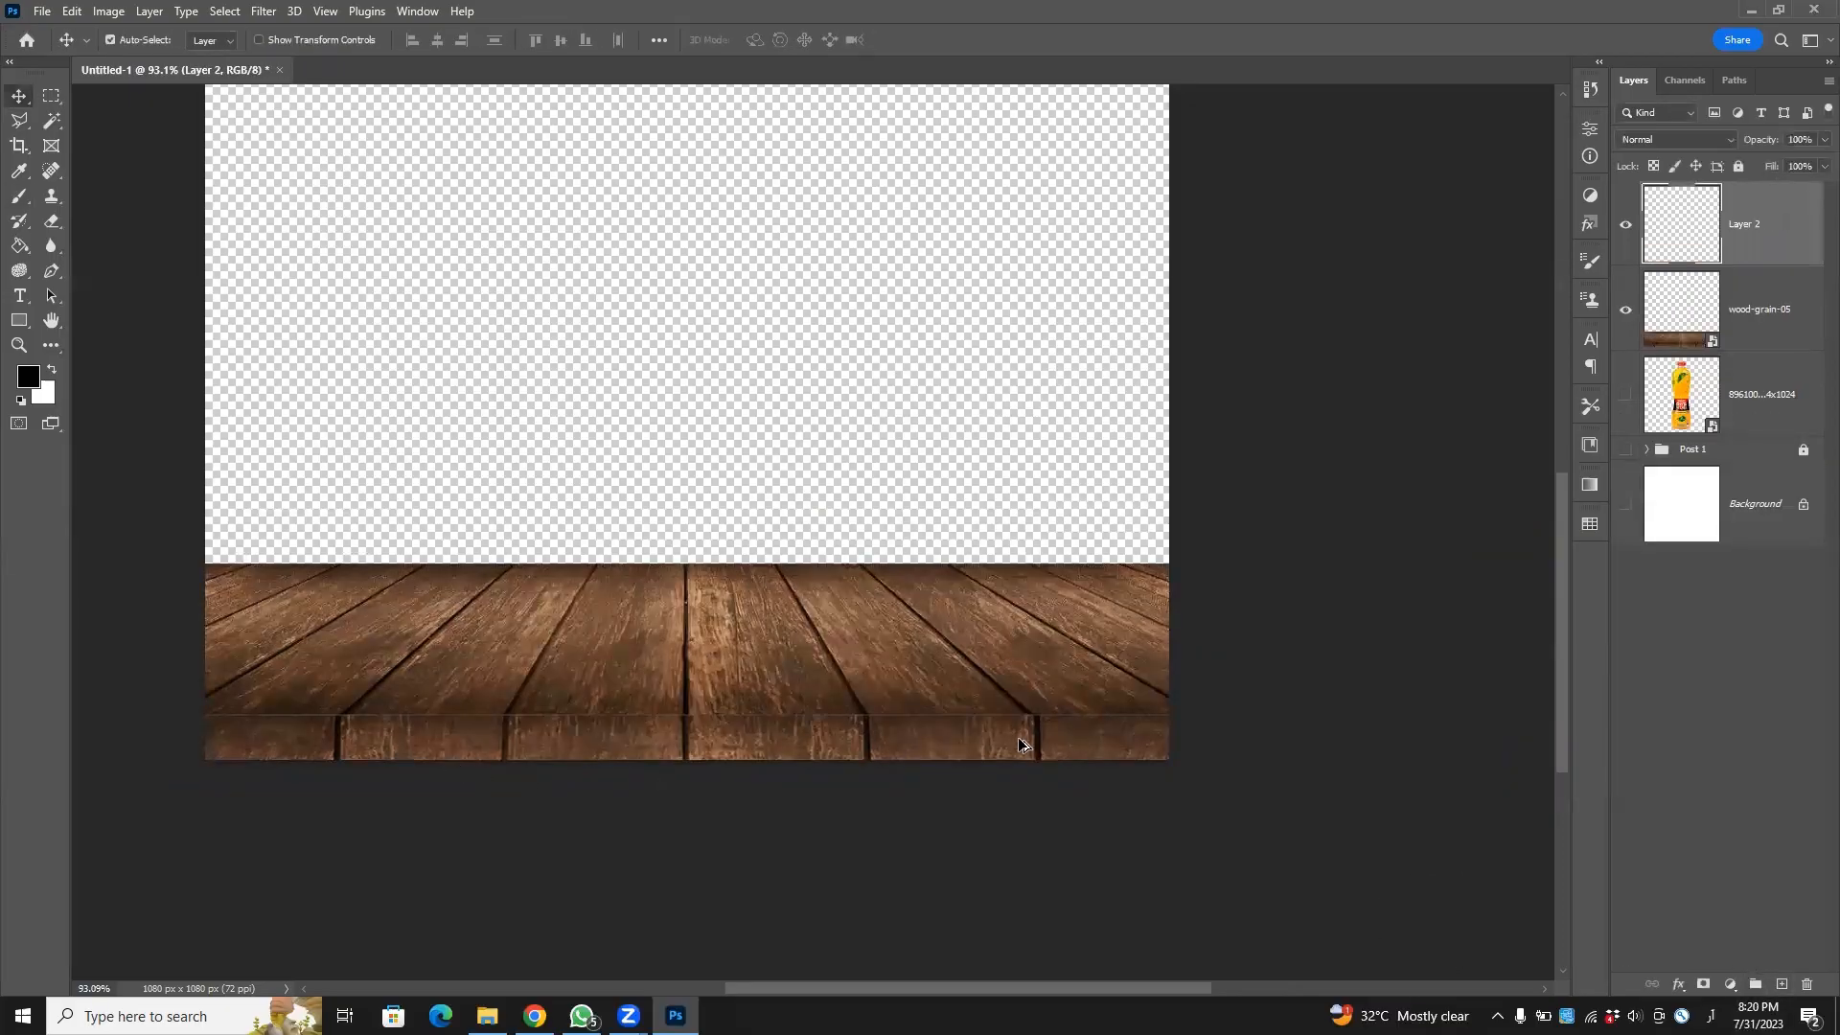
# Set up the Brush tool at about 35 px and sample a dark brown from the planks near the seam.
pyautogui.scroll(2, 1027, 736)
pyautogui.scroll(3, 1027, 736)
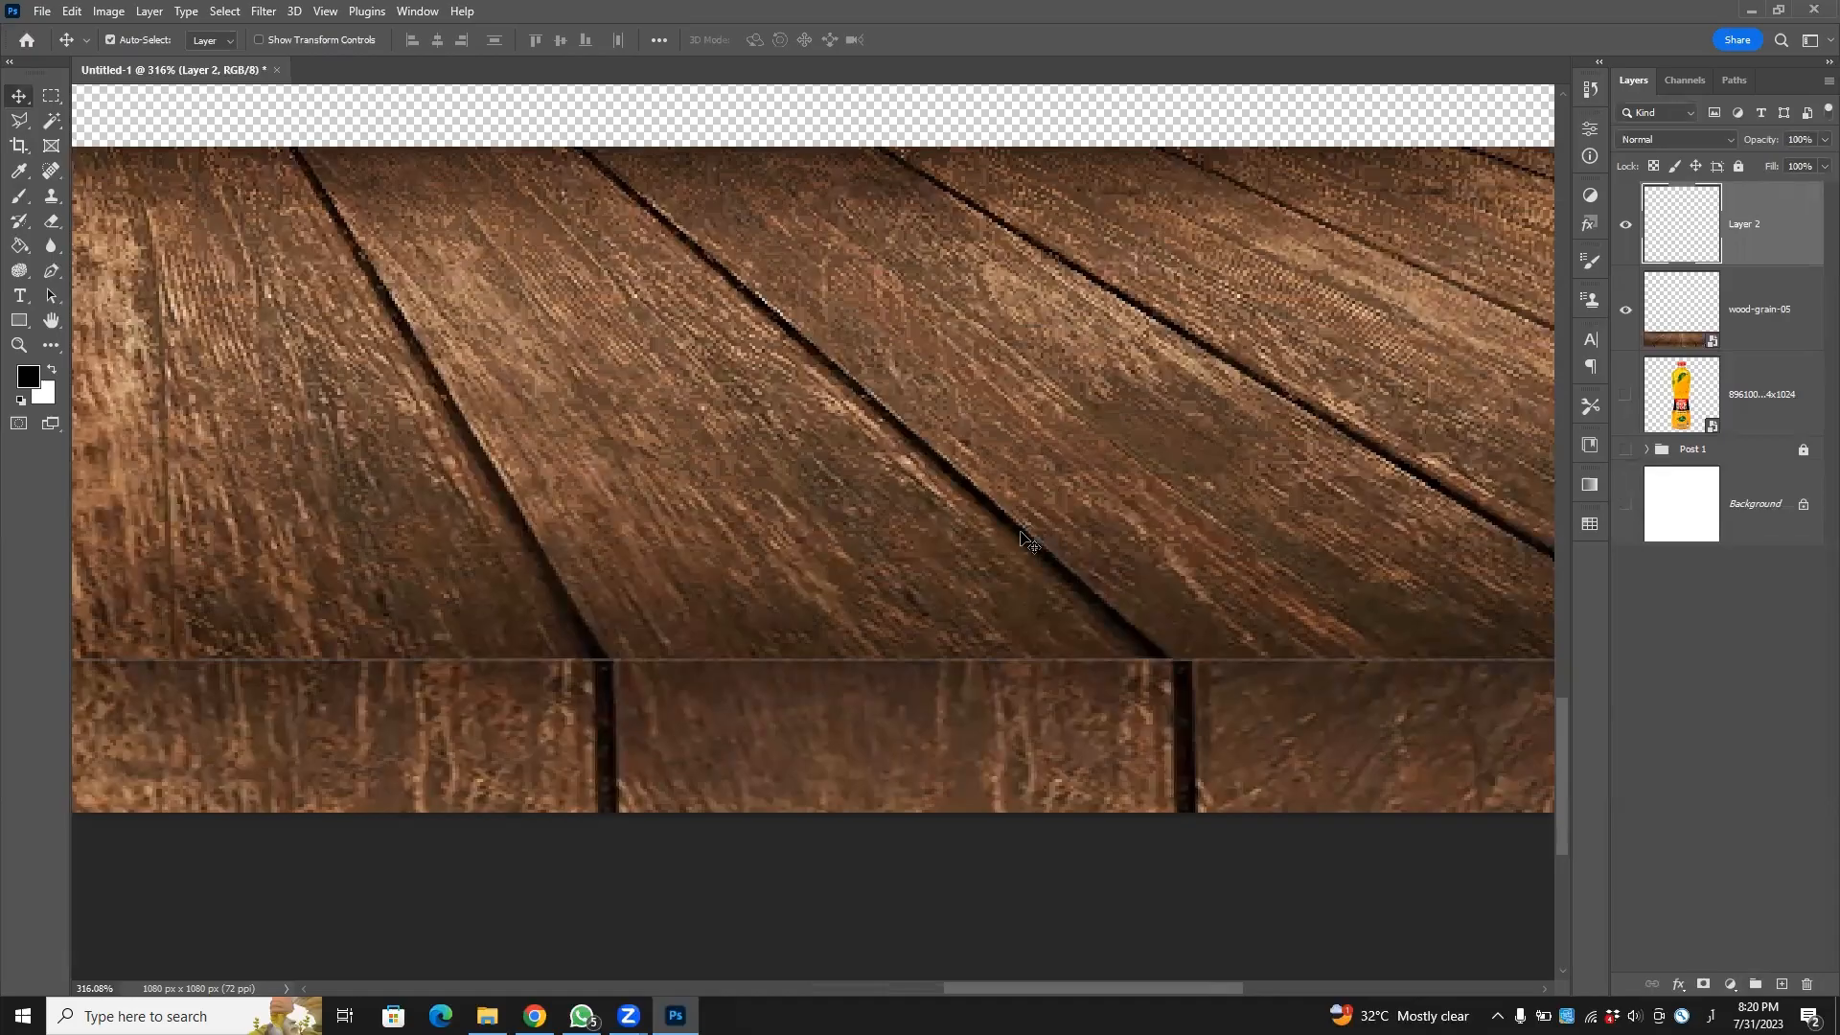
pyautogui.press('b')
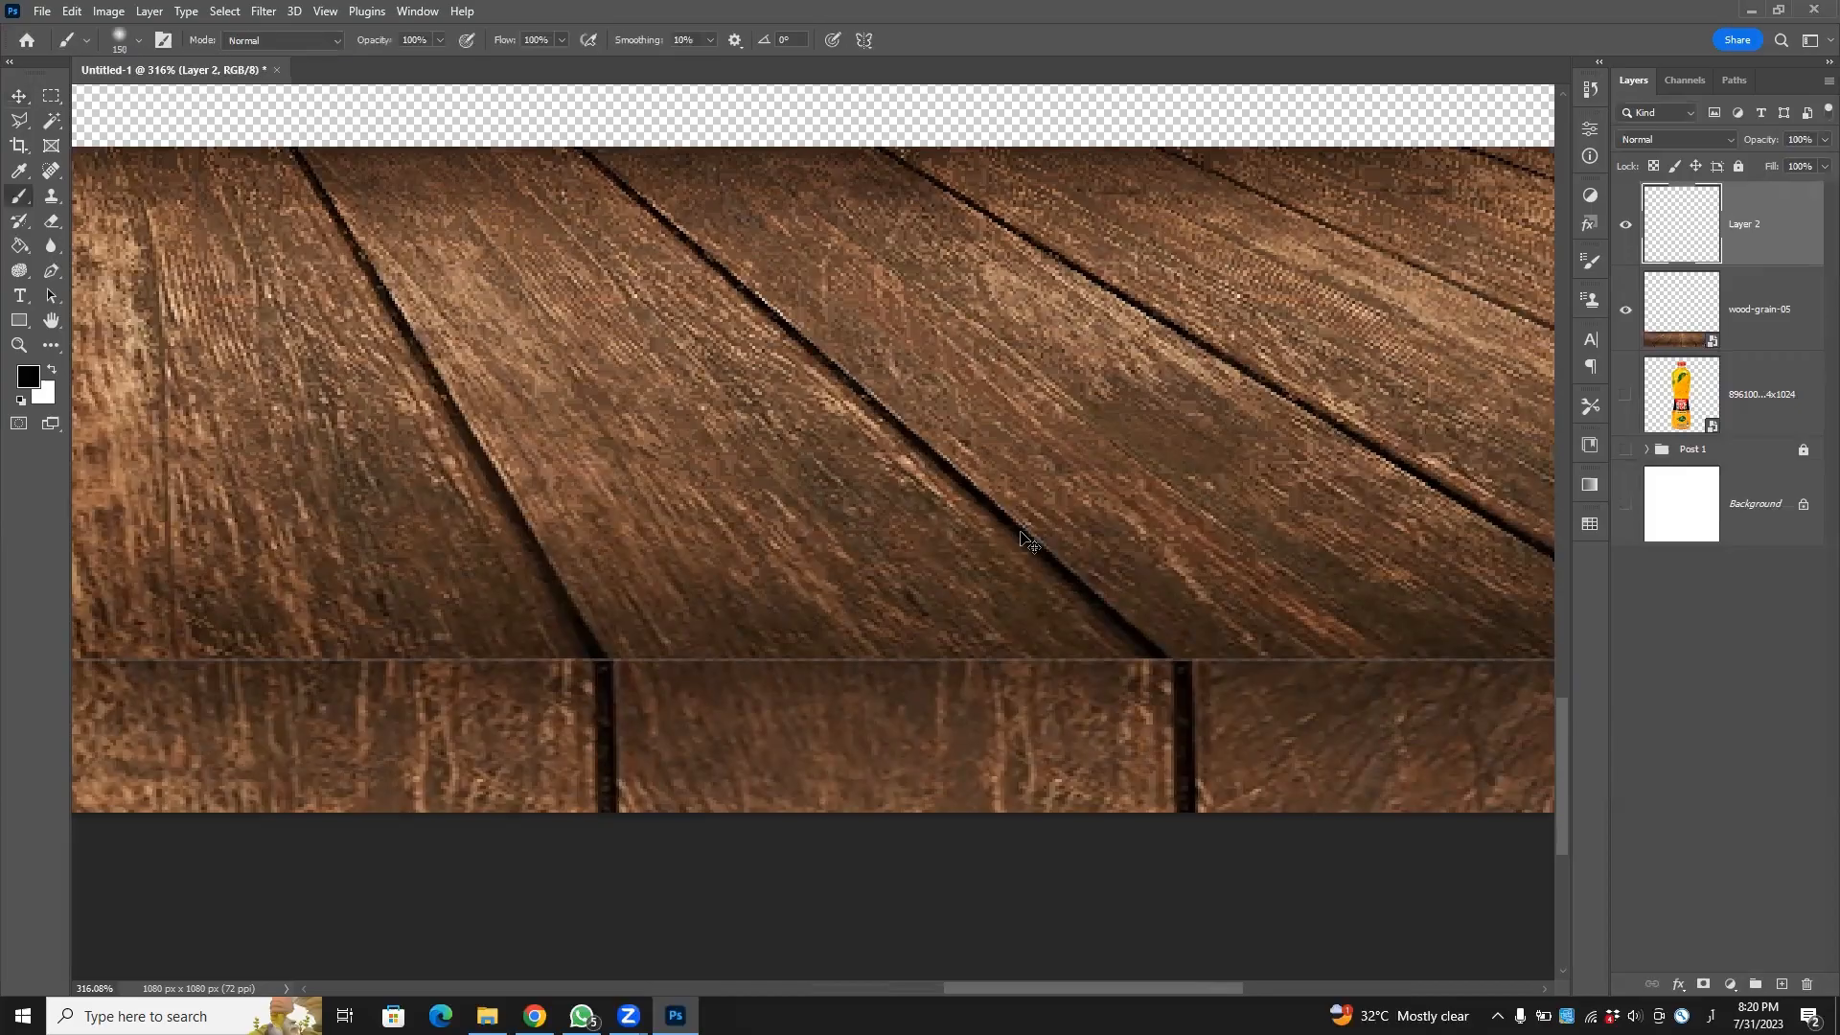
pyautogui.press('[')
pyautogui.press('[')
pyautogui.press('[')
pyautogui.press('[')
pyautogui.press('[')
pyautogui.press('[')
pyautogui.press('[')
pyautogui.press('[')
pyautogui.keyDown('alt'); pyautogui.click(827, 624); pyautogui.keyUp('alt')
# Paint a straight dark brown line with a 15 px brush along the full seam between tabletop and front panel.
pyautogui.scroll(-4, 808, 613)
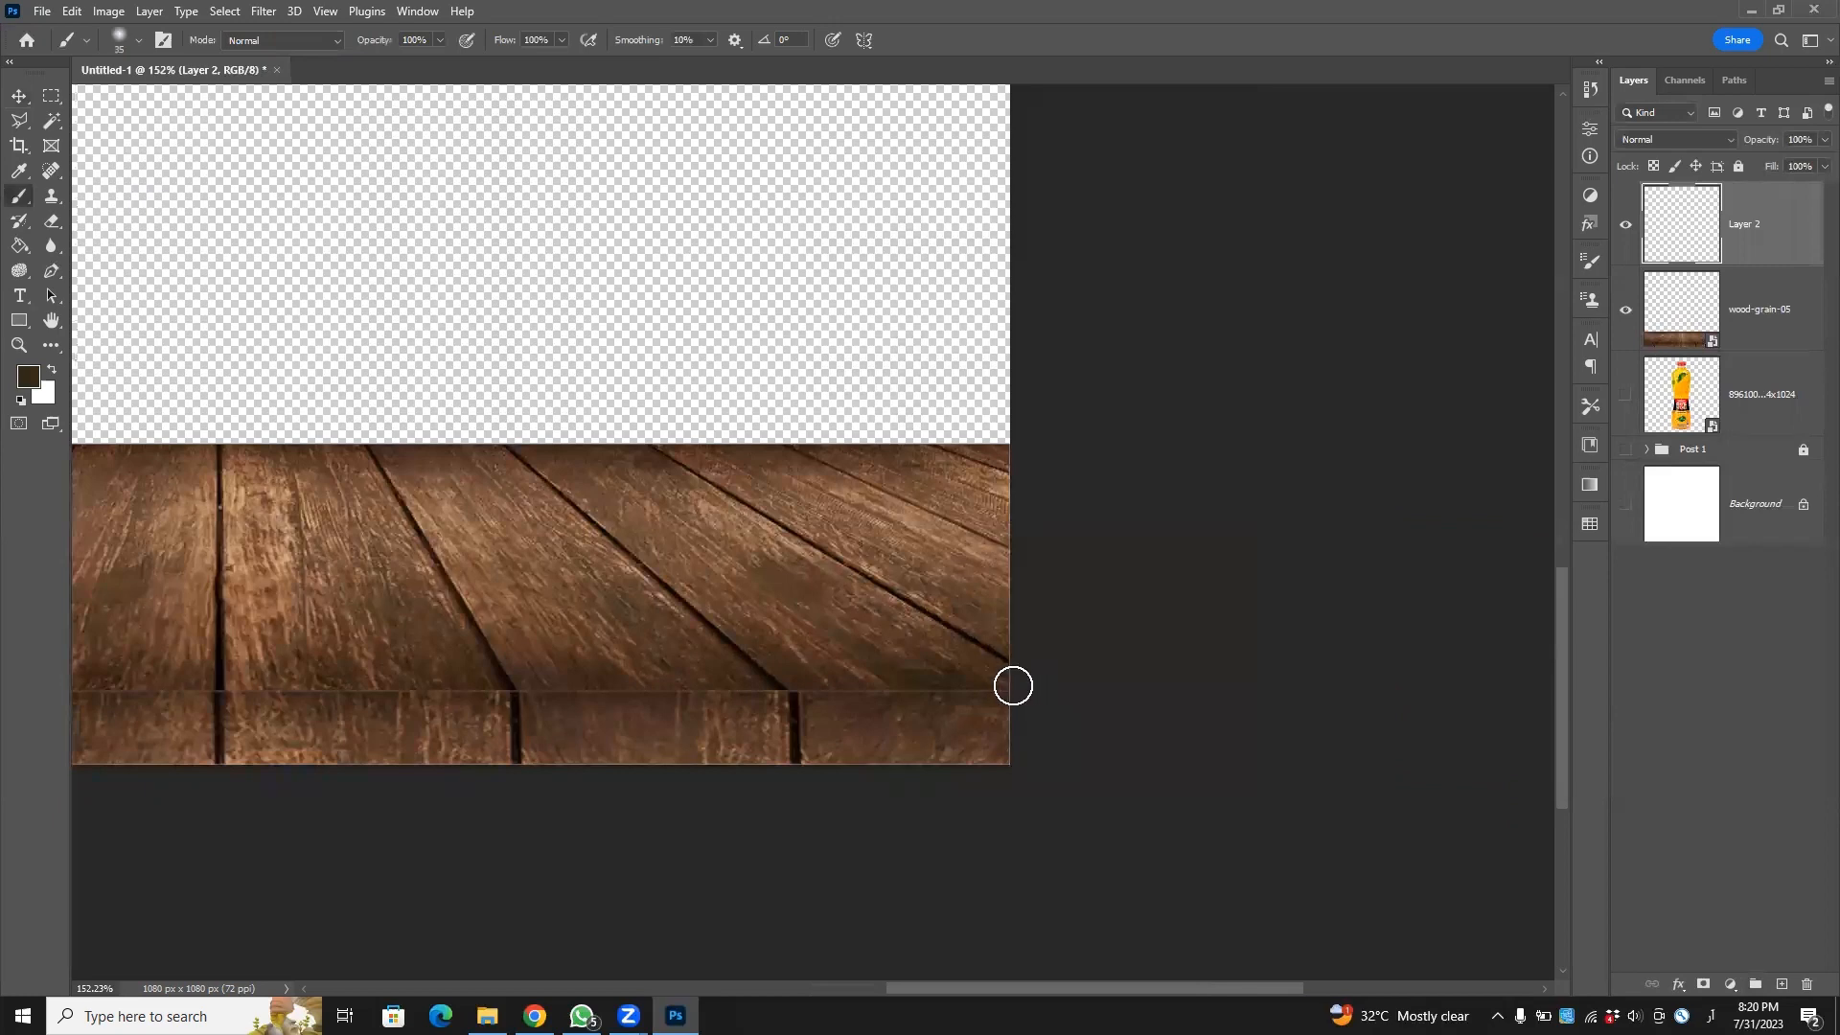
pyautogui.press('[')
pyautogui.press('[')
pyautogui.moveTo(454, 688)
pyautogui.mouseDown()
pyautogui.moveTo(808, 706)
pyautogui.moveTo(669, 681)
pyautogui.mouseUp()
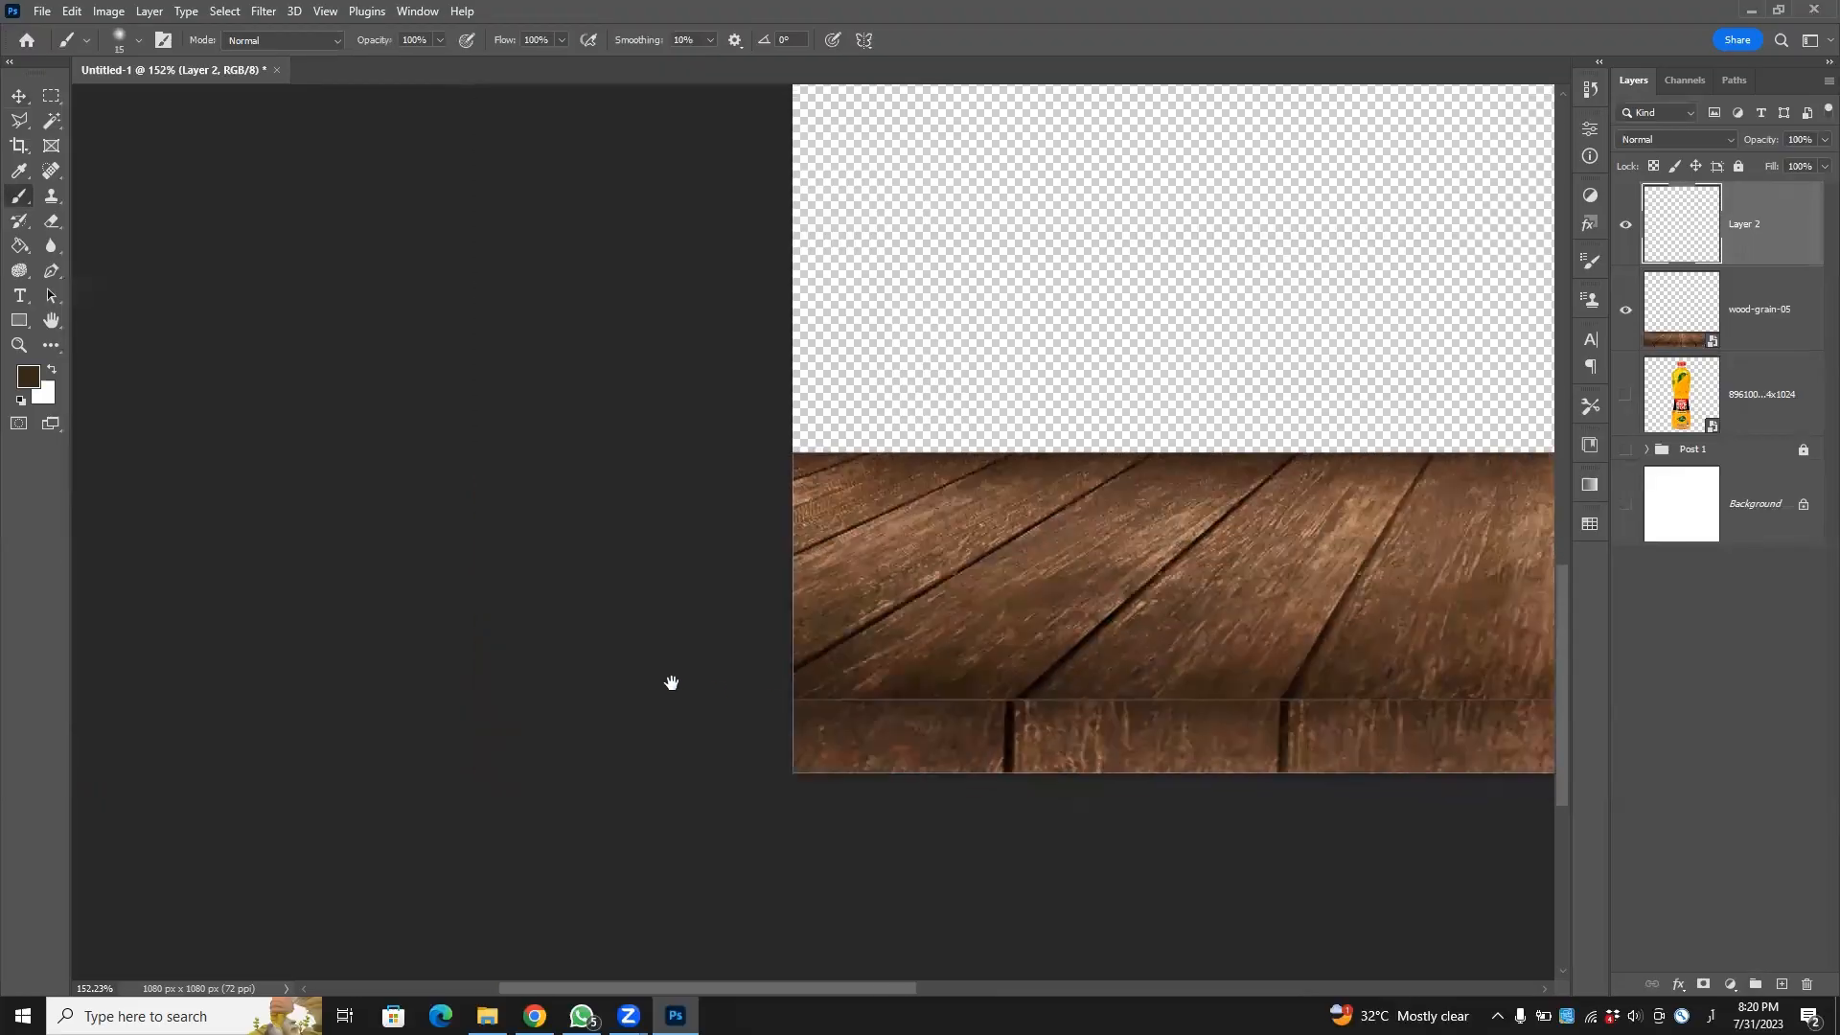
pyautogui.keyDown('shift'); pyautogui.click(789, 699); pyautogui.keyUp('shift')
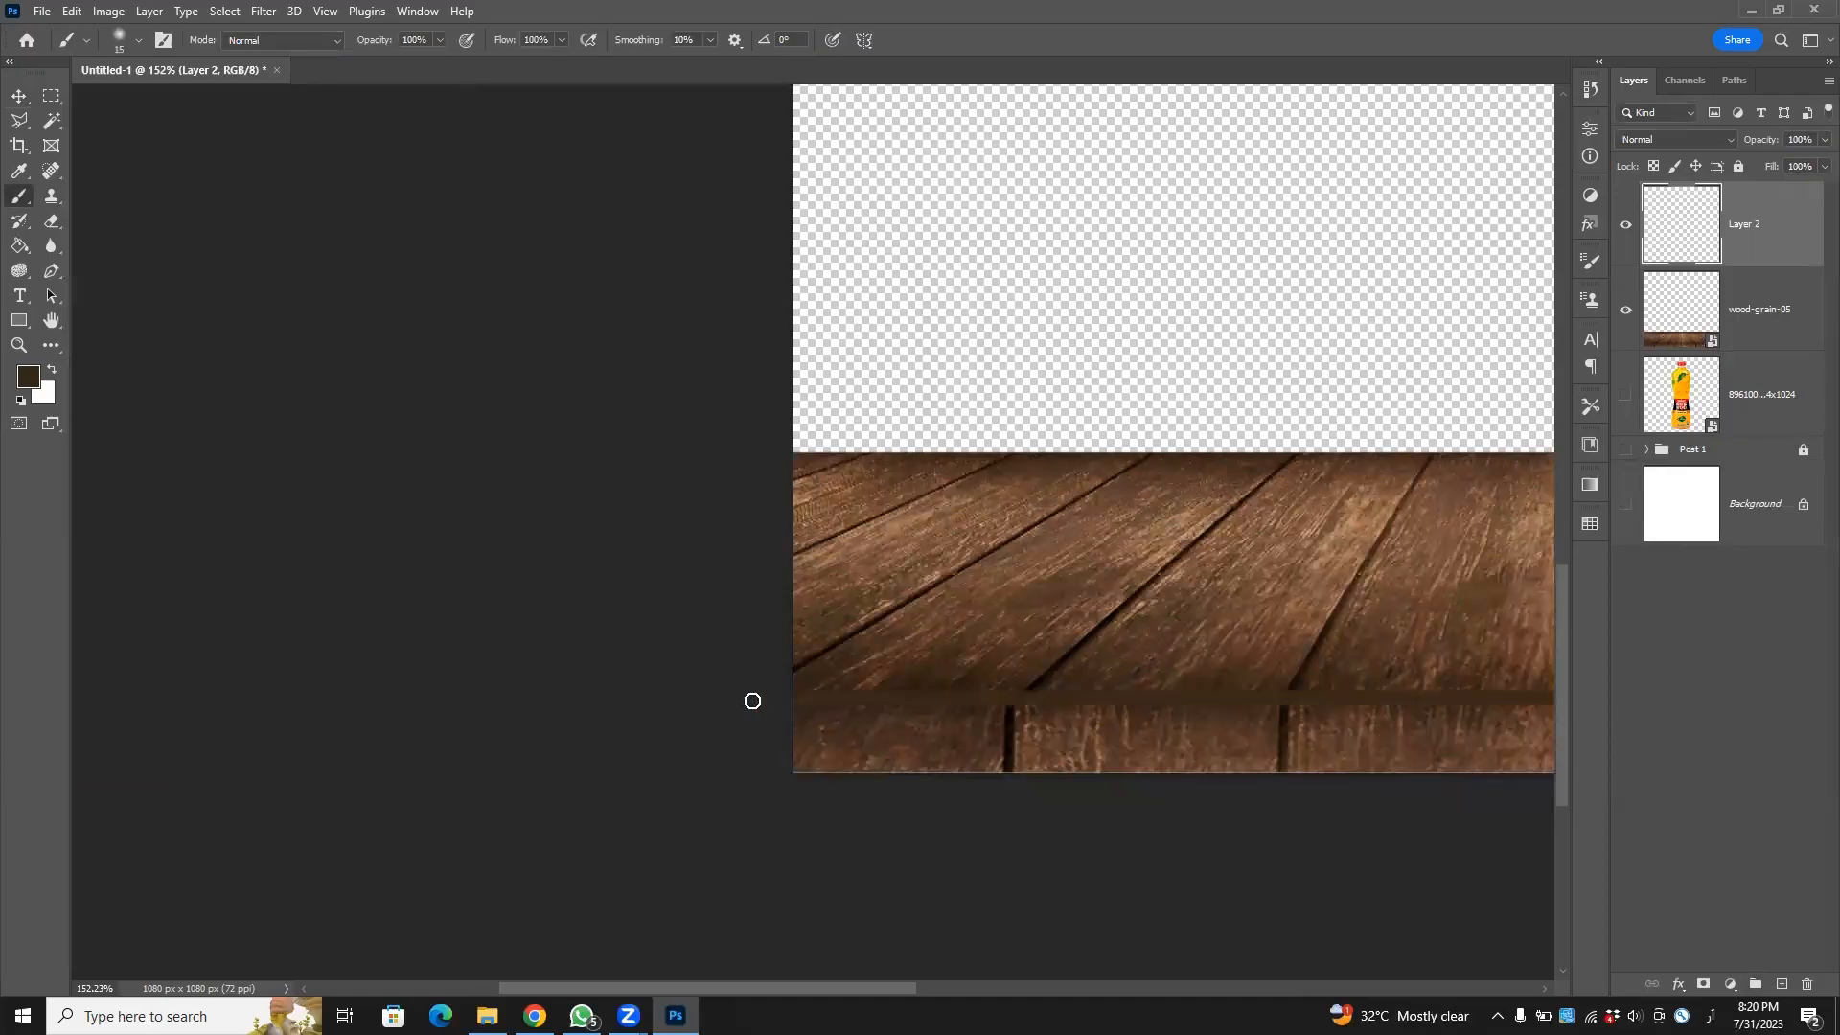
# Set the painted seam line layer to Multiply blending with 70% opacity.
pyautogui.scroll(-4, 752, 701)
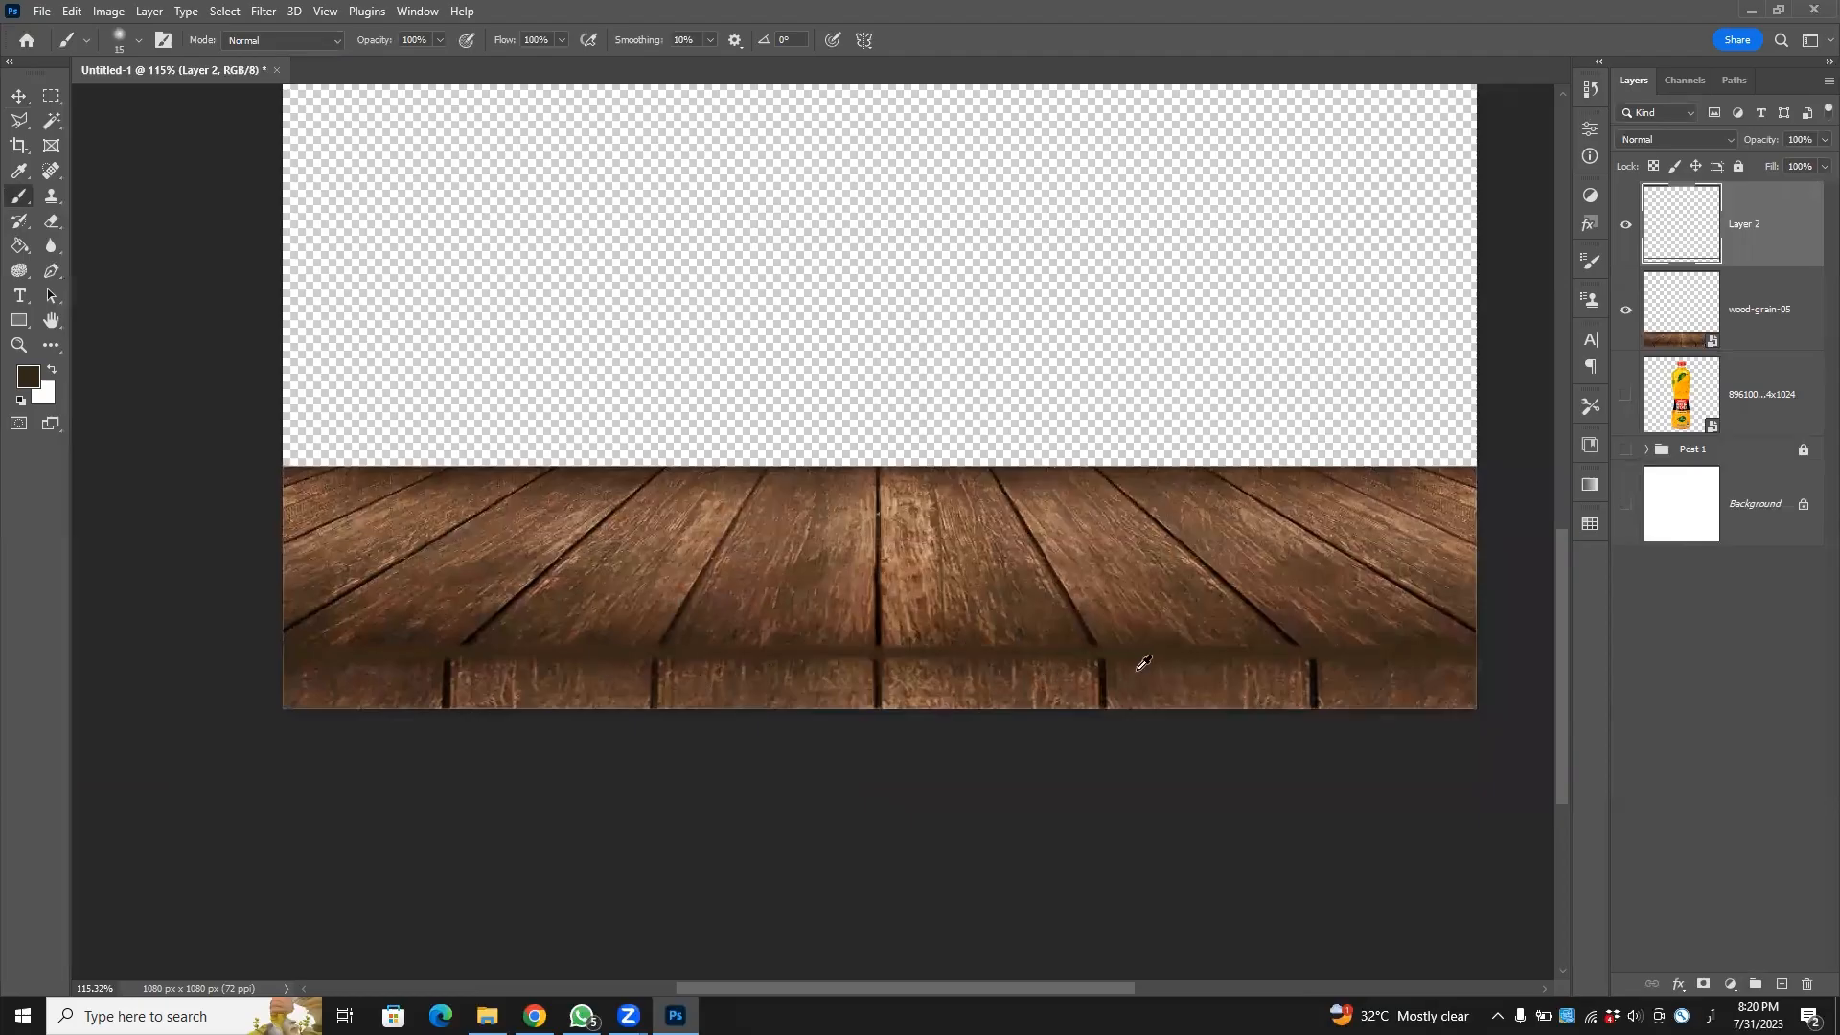
pyautogui.scroll(5, 1143, 663)
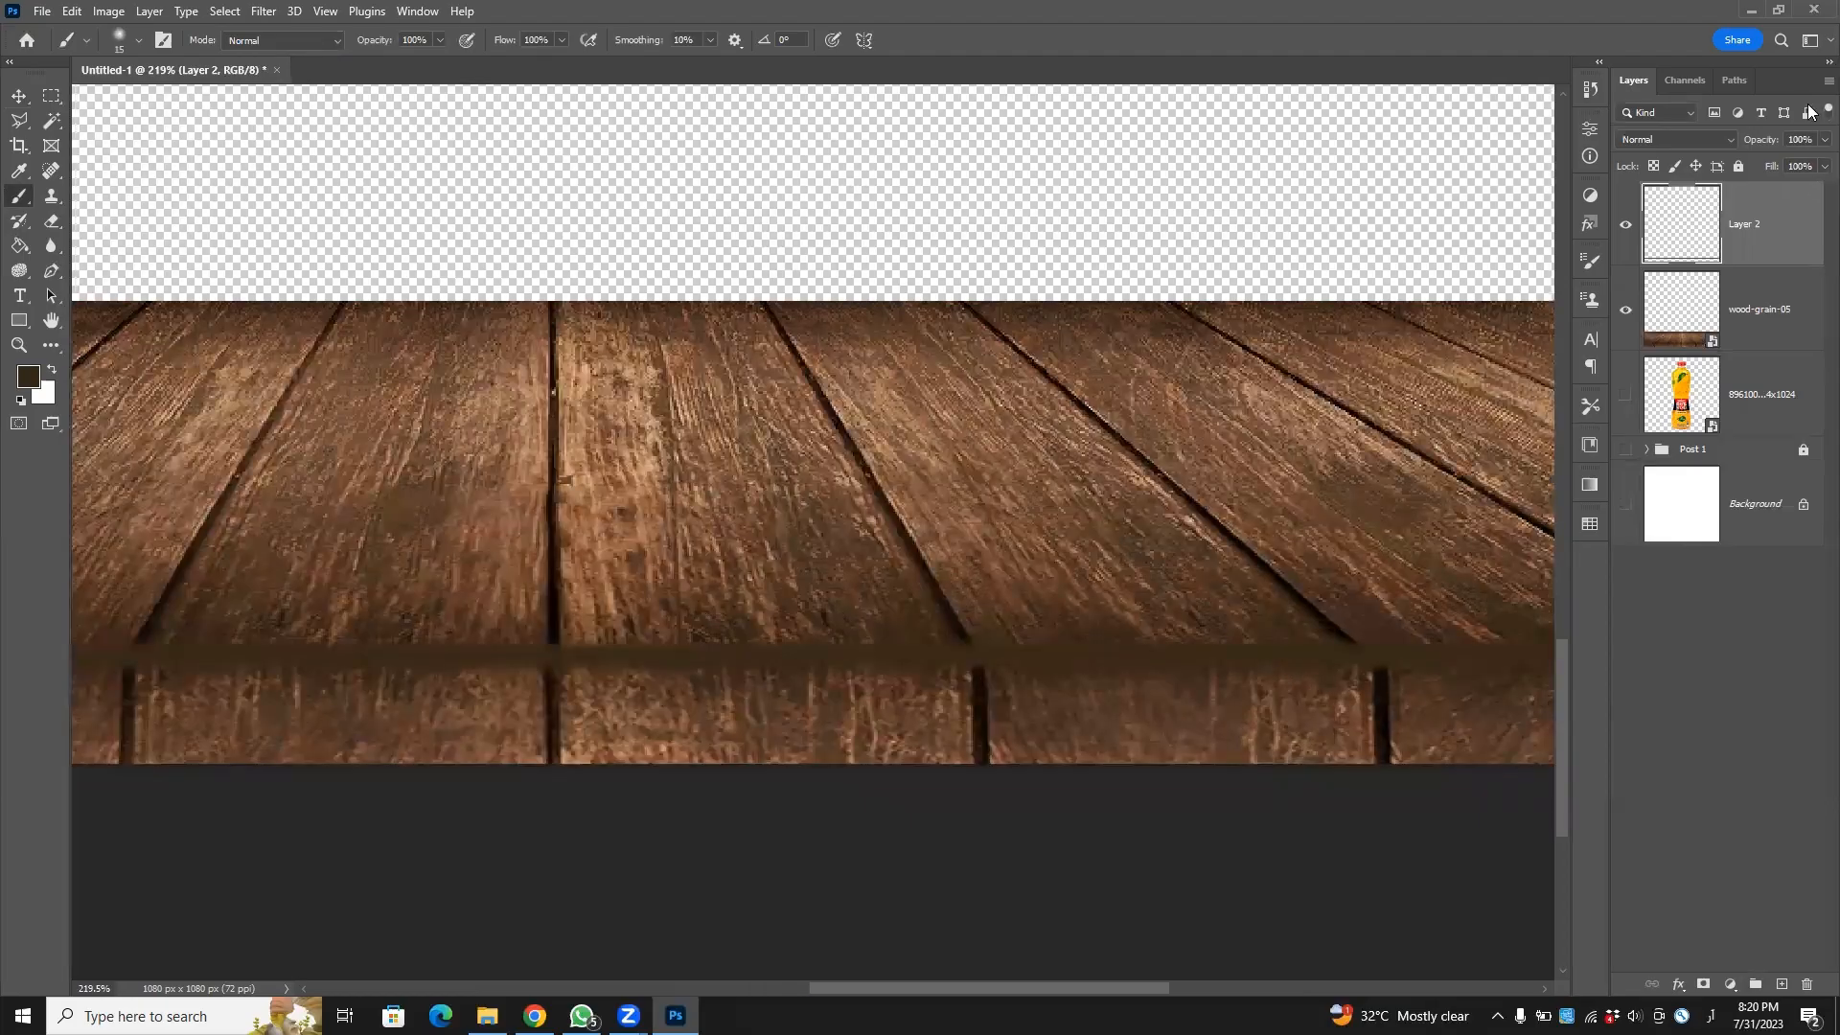
pyautogui.click(1715, 143)
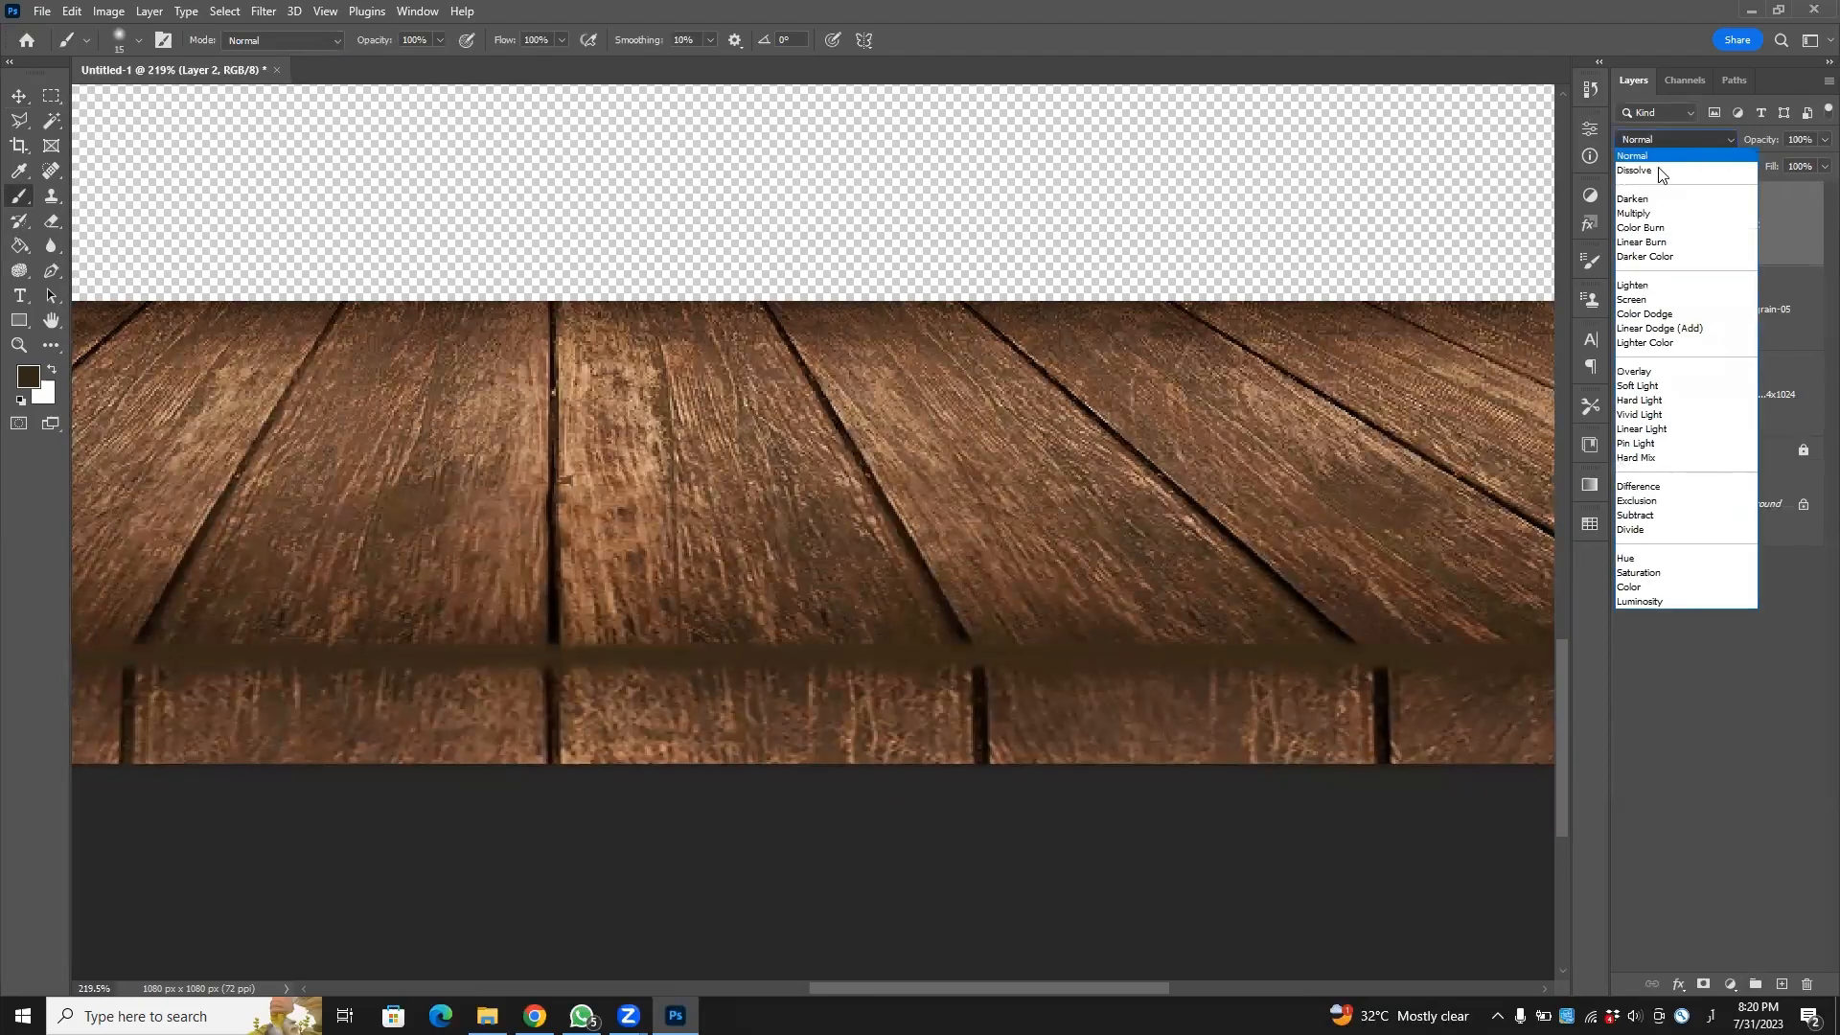
pyautogui.click(1646, 215)
pyautogui.moveTo(1766, 142)
pyautogui.mouseDown()
pyautogui.moveTo(1722, 144)
pyautogui.moveTo(1738, 142)
pyautogui.mouseUp()
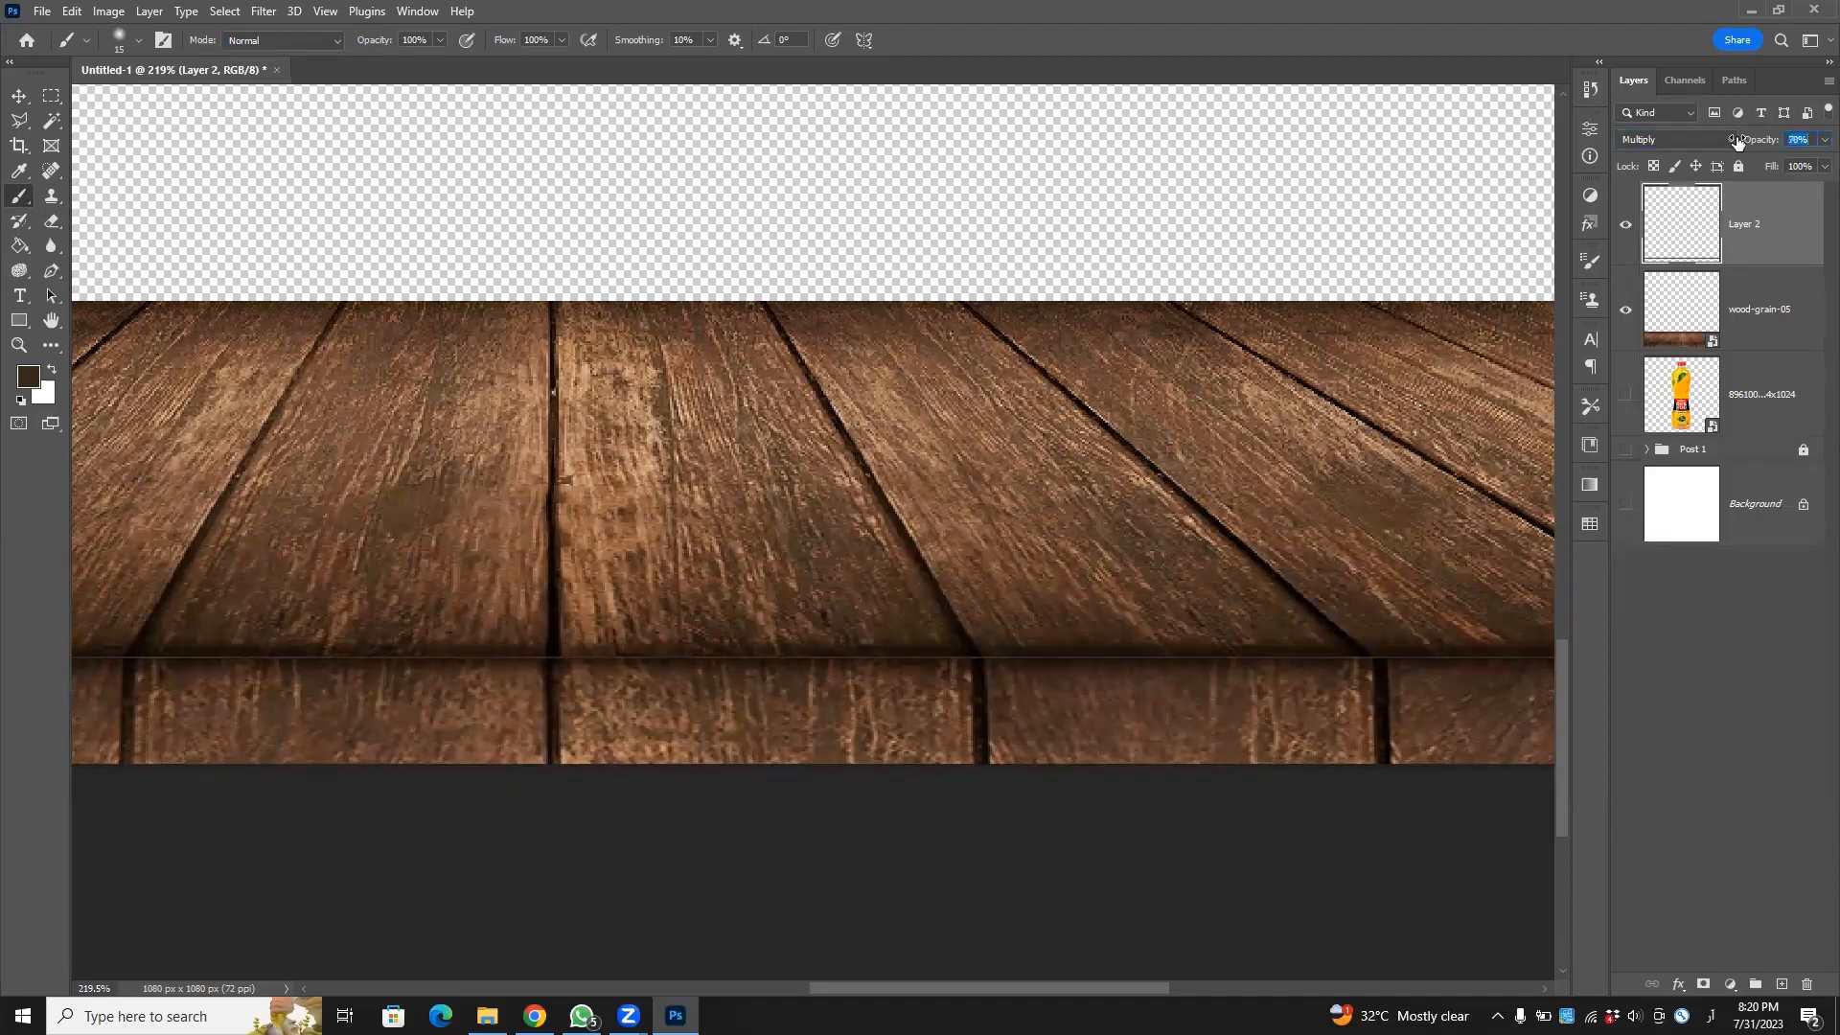
pyautogui.click(17, 96)
pyautogui.scroll(-5, 1511, 579)
pyautogui.click(1243, 579)
pyautogui.moveTo(1243, 579); pyautogui.dragTo(1357, 682)
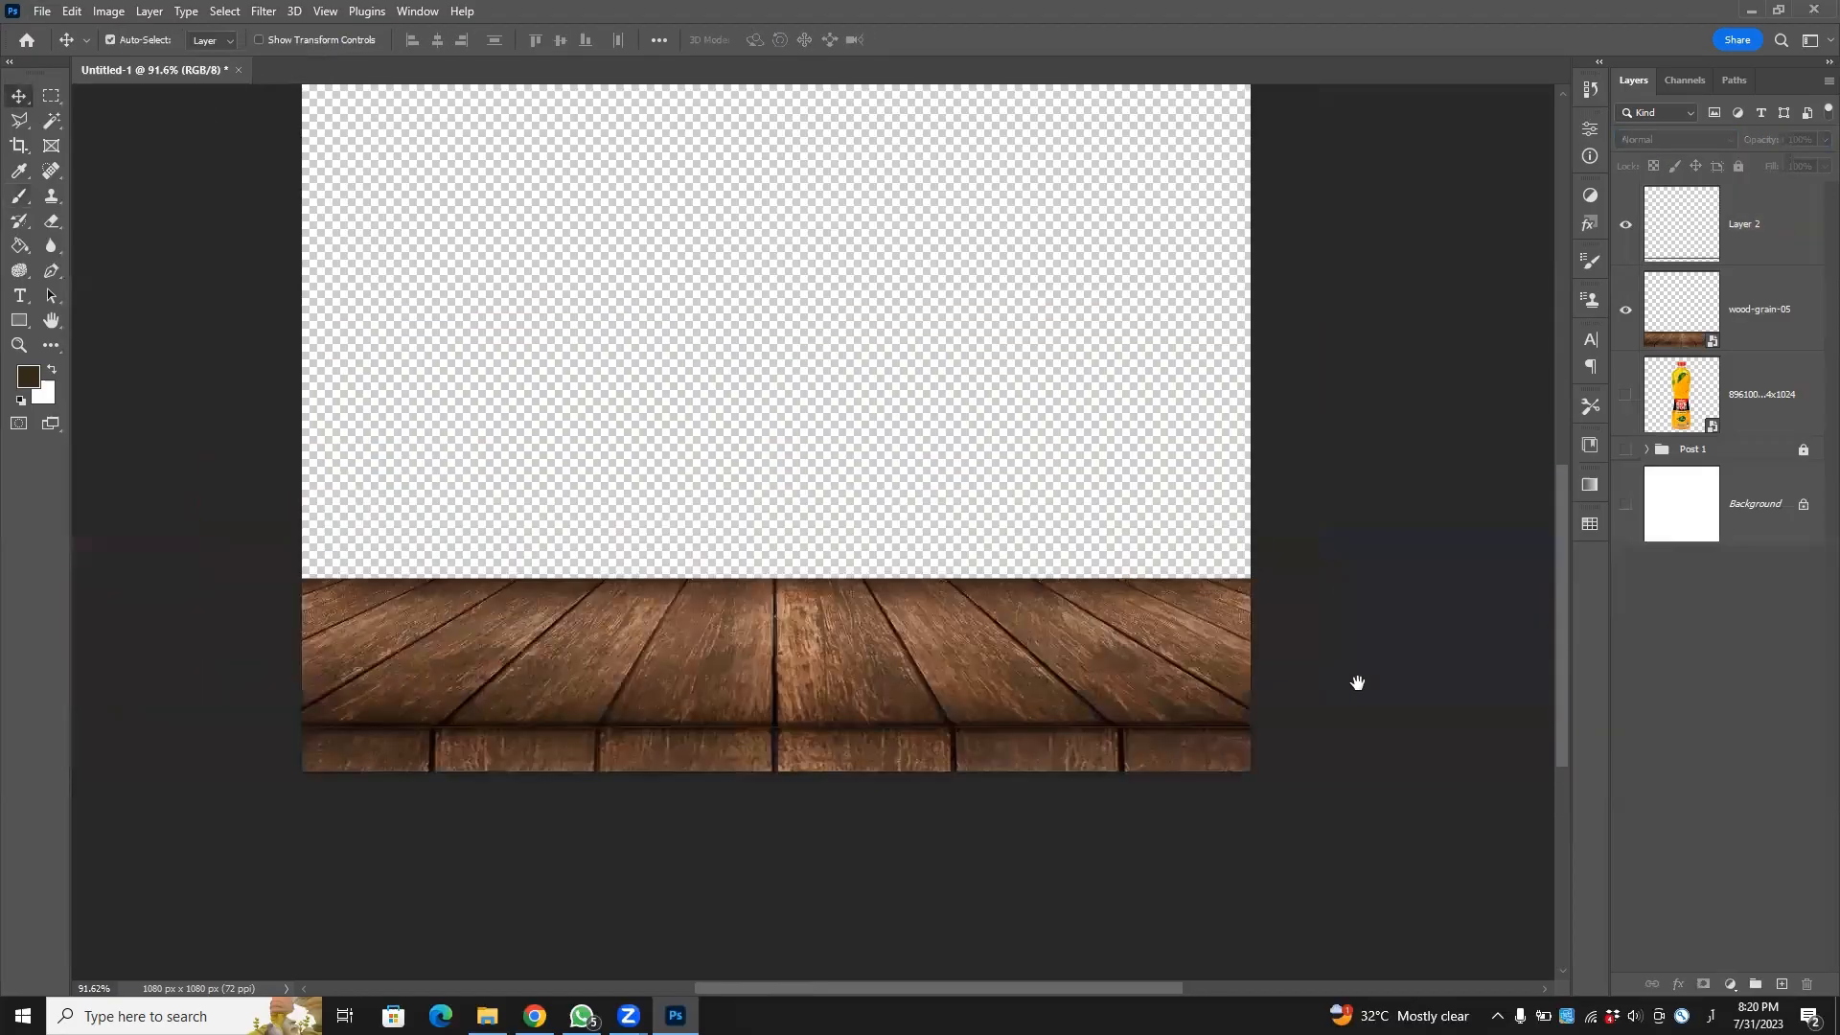
pyautogui.scroll(-2, 1358, 670)
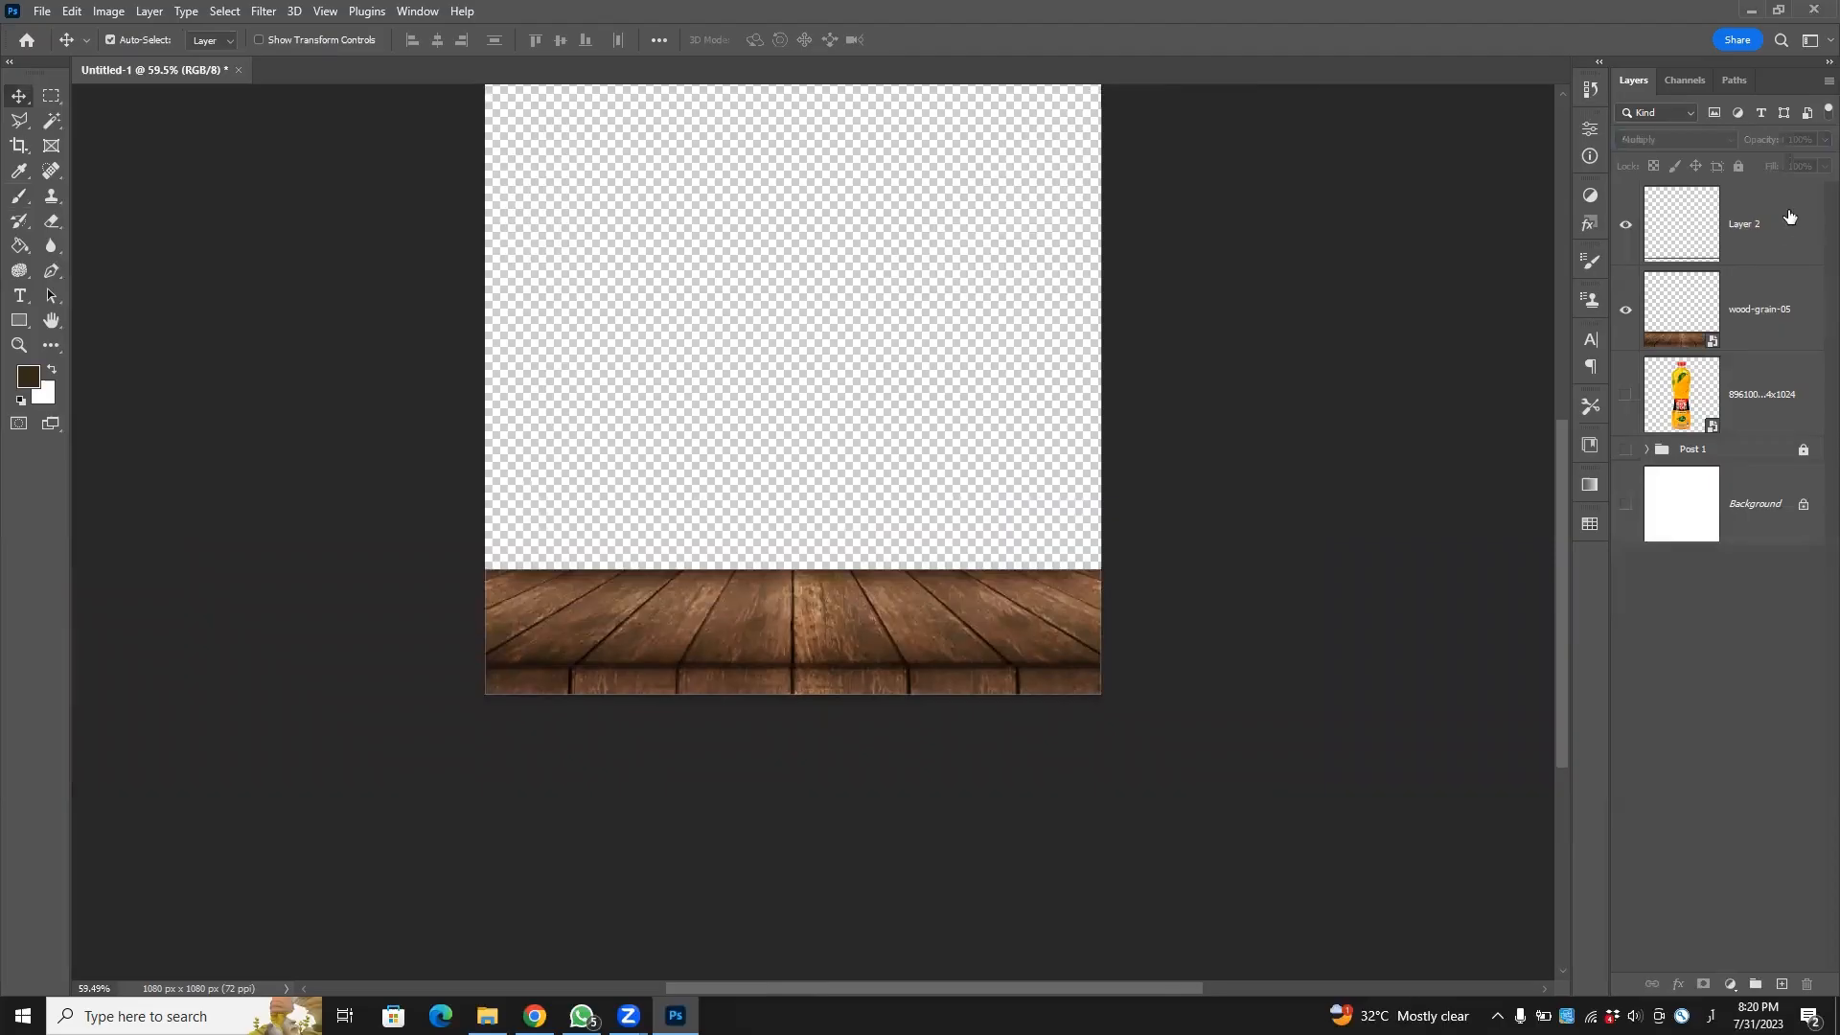
# Set the seam line layer's blend mode to Screen and its opacity to 100%.
pyautogui.click(1789, 216)
pyautogui.click(1717, 139)
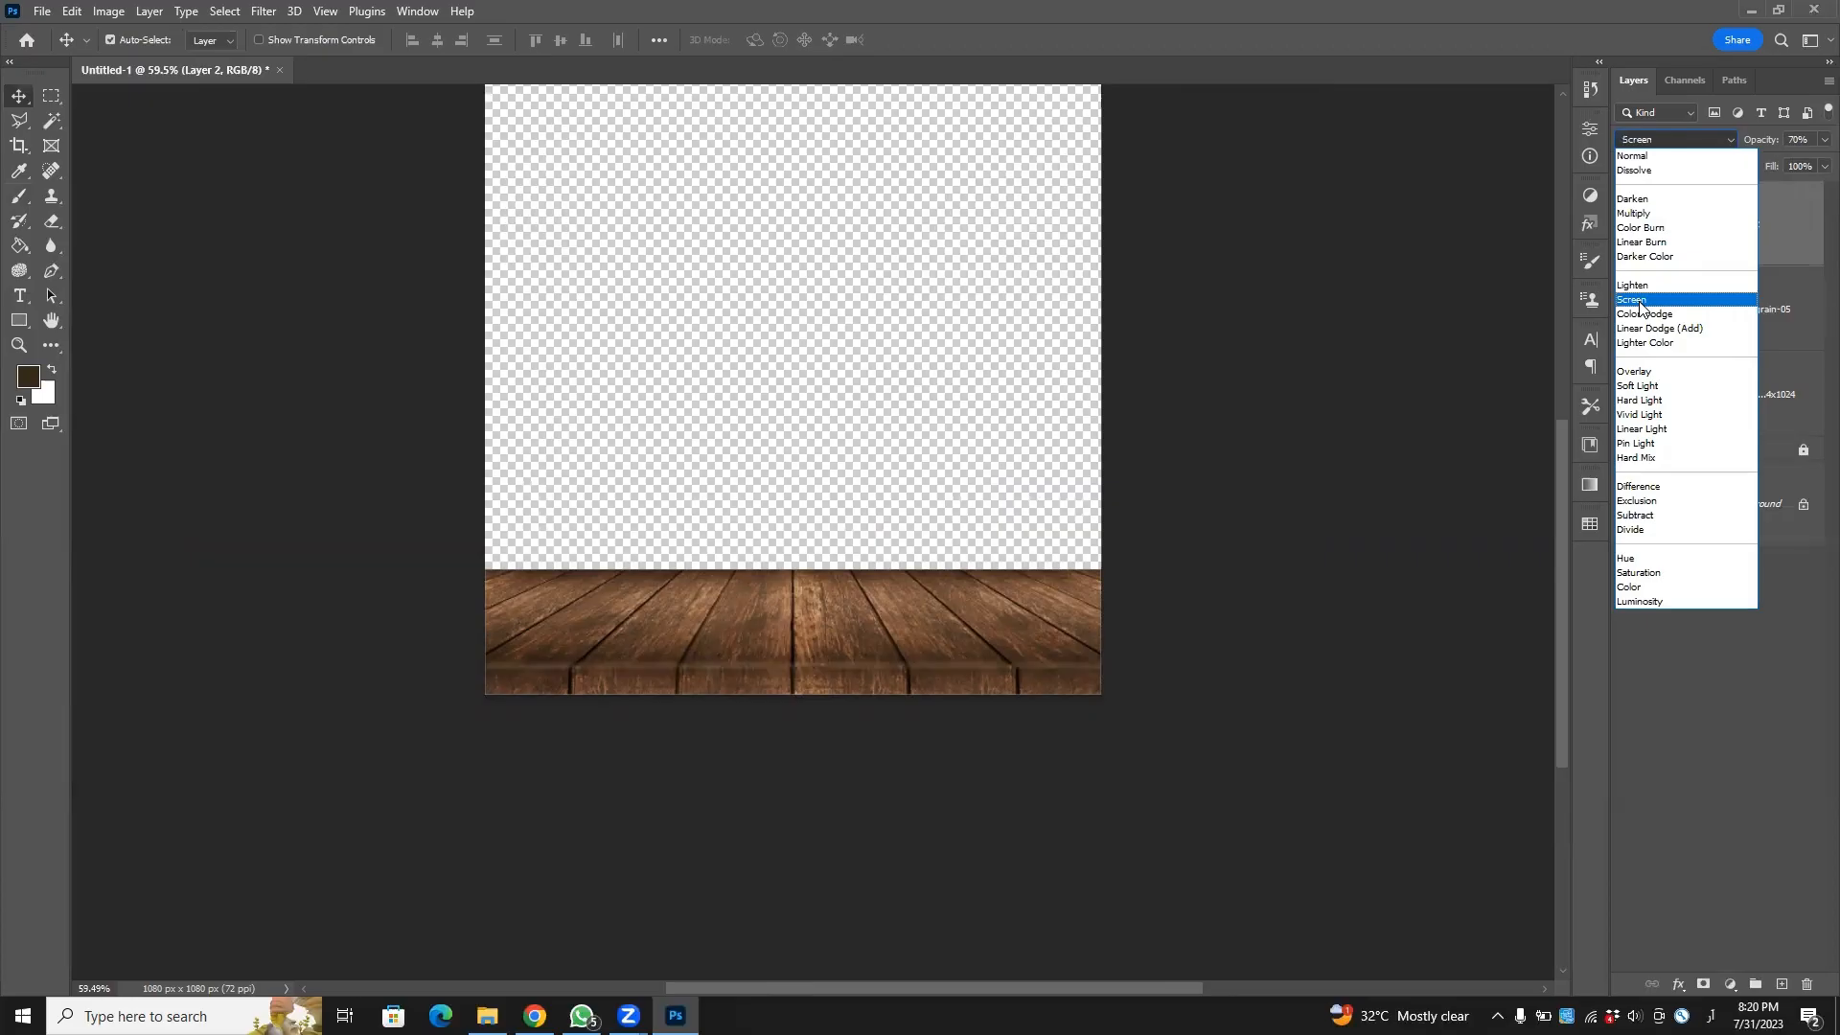
pyautogui.click(778, 644)
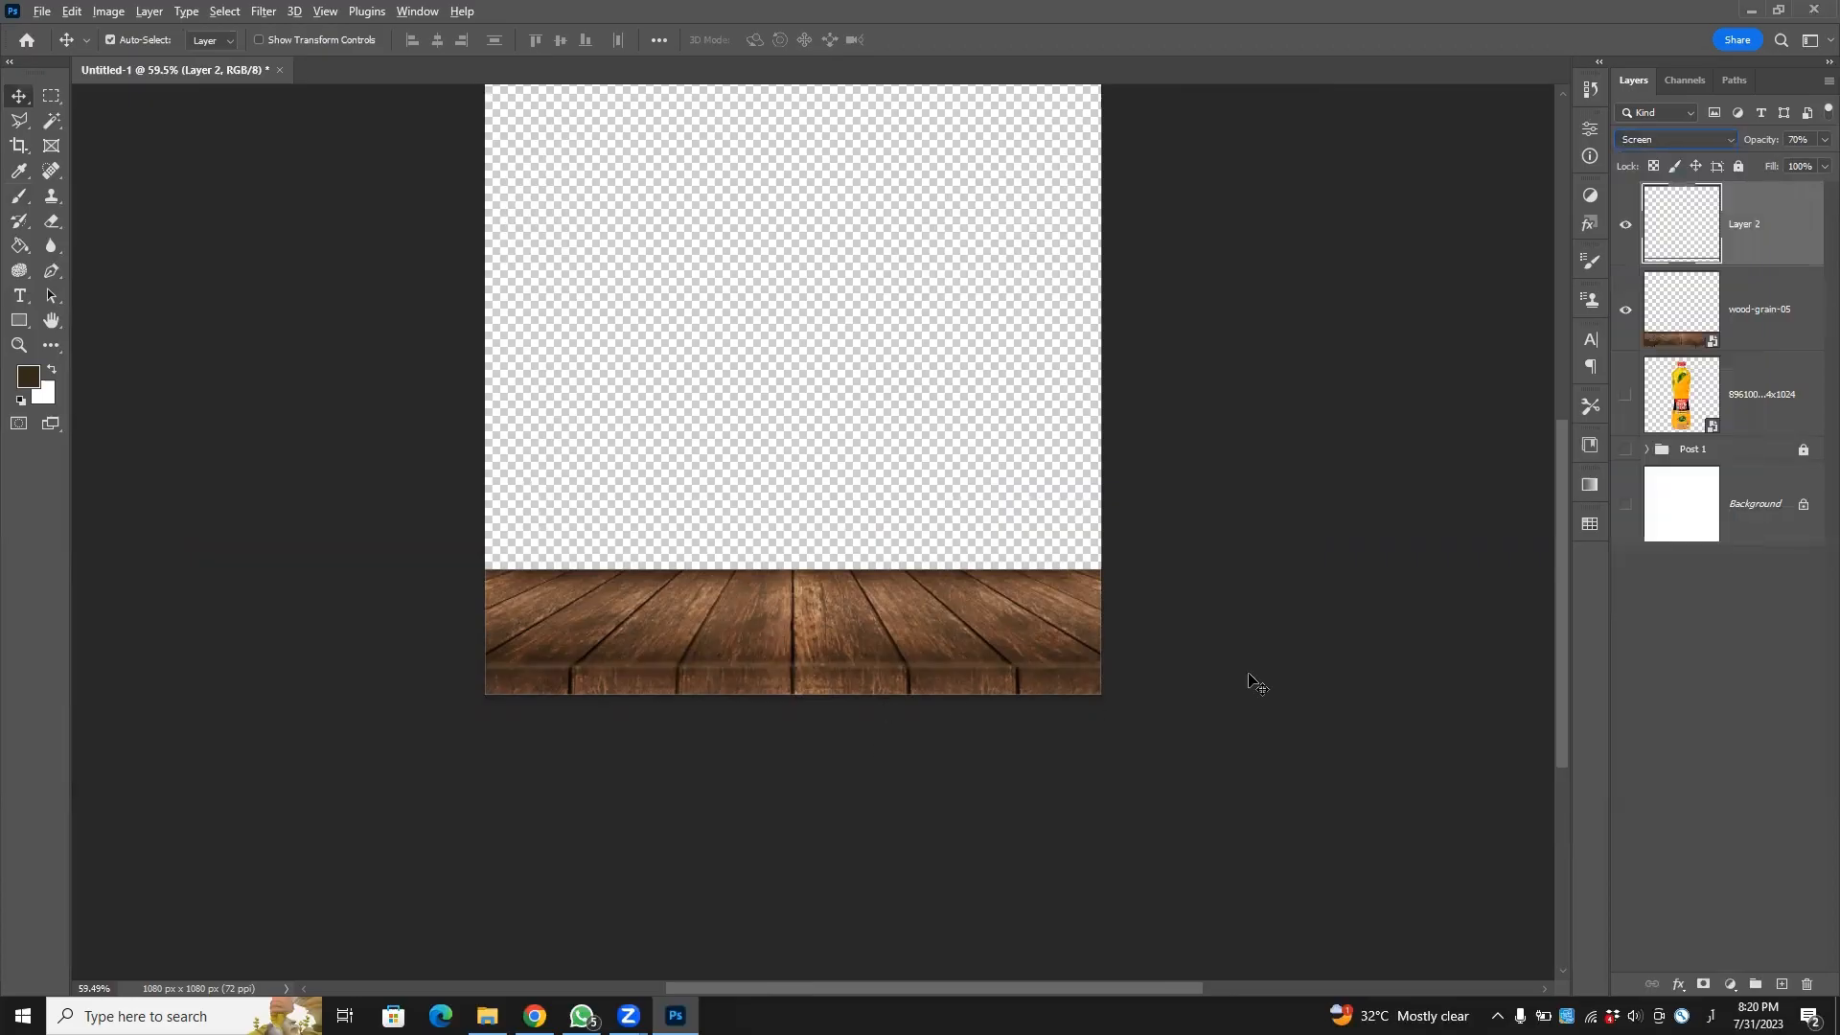
pyautogui.moveTo(1759, 146); pyautogui.dragTo(1814, 137)
pyautogui.click(1293, 388)
pyautogui.moveTo(748, 630); pyautogui.dragTo(852, 635)
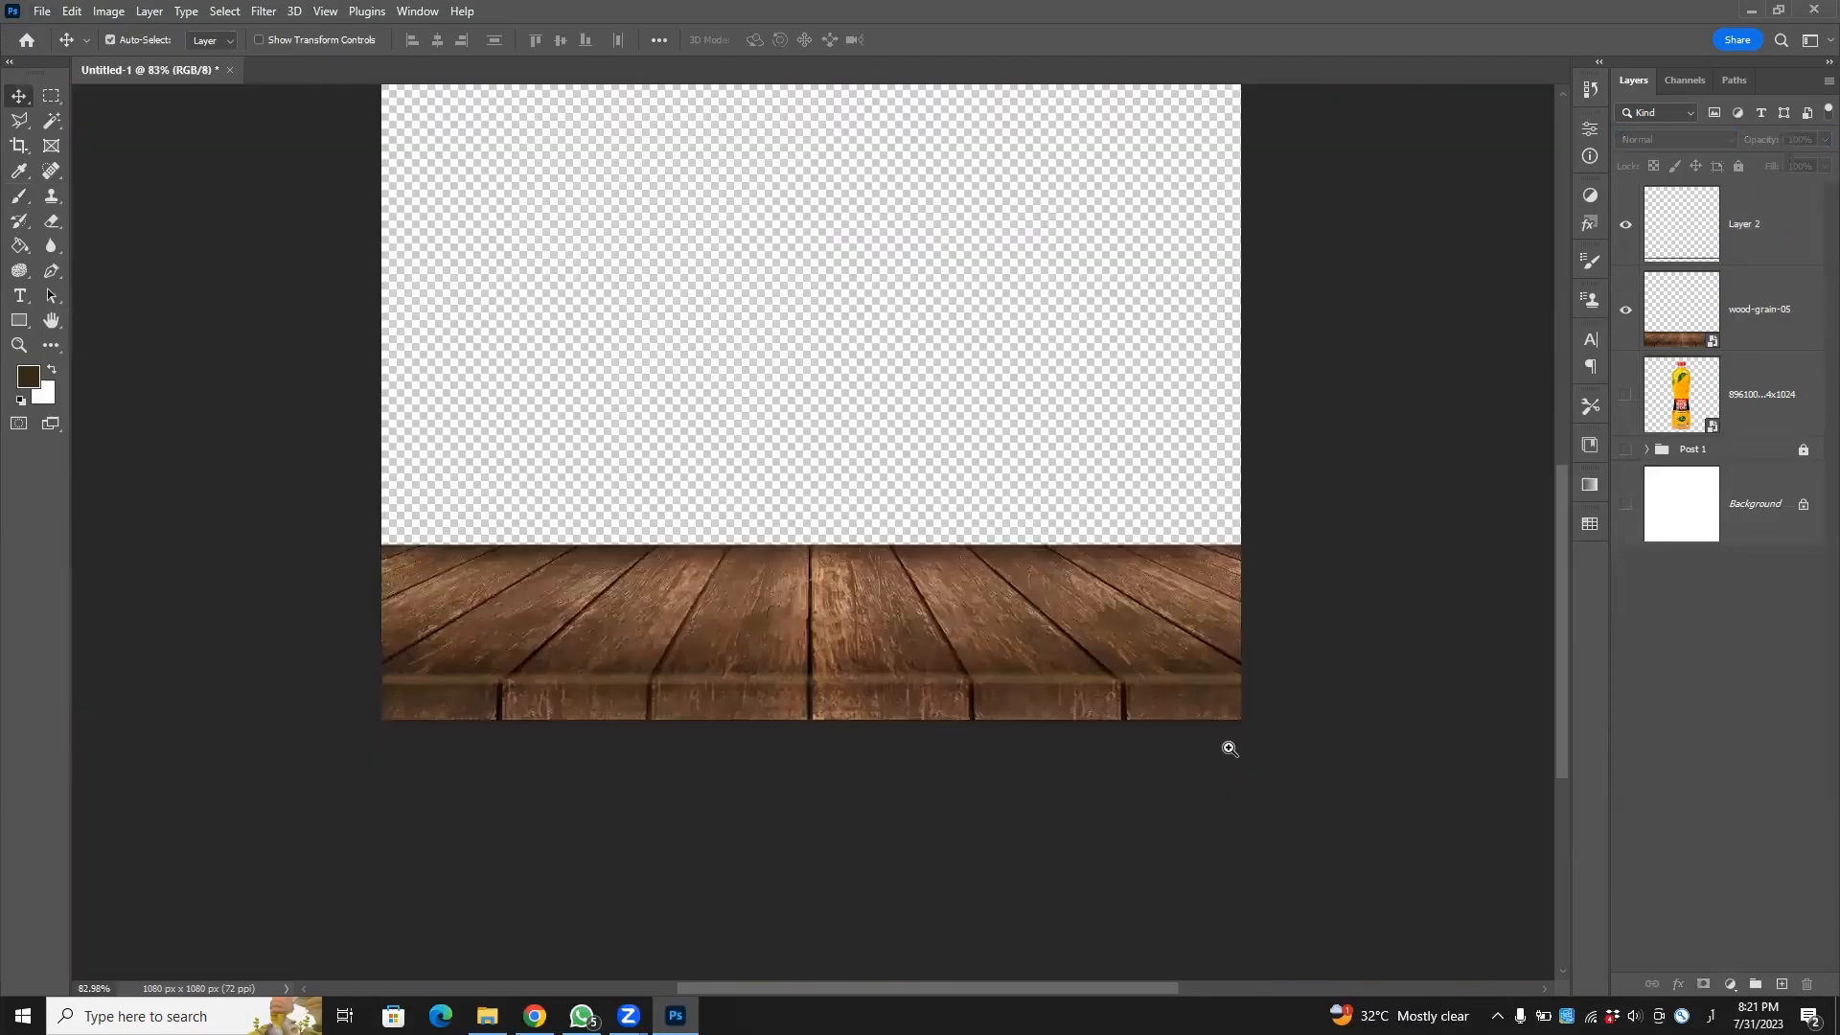
pyautogui.moveTo(1226, 746); pyautogui.dragTo(1203, 752)
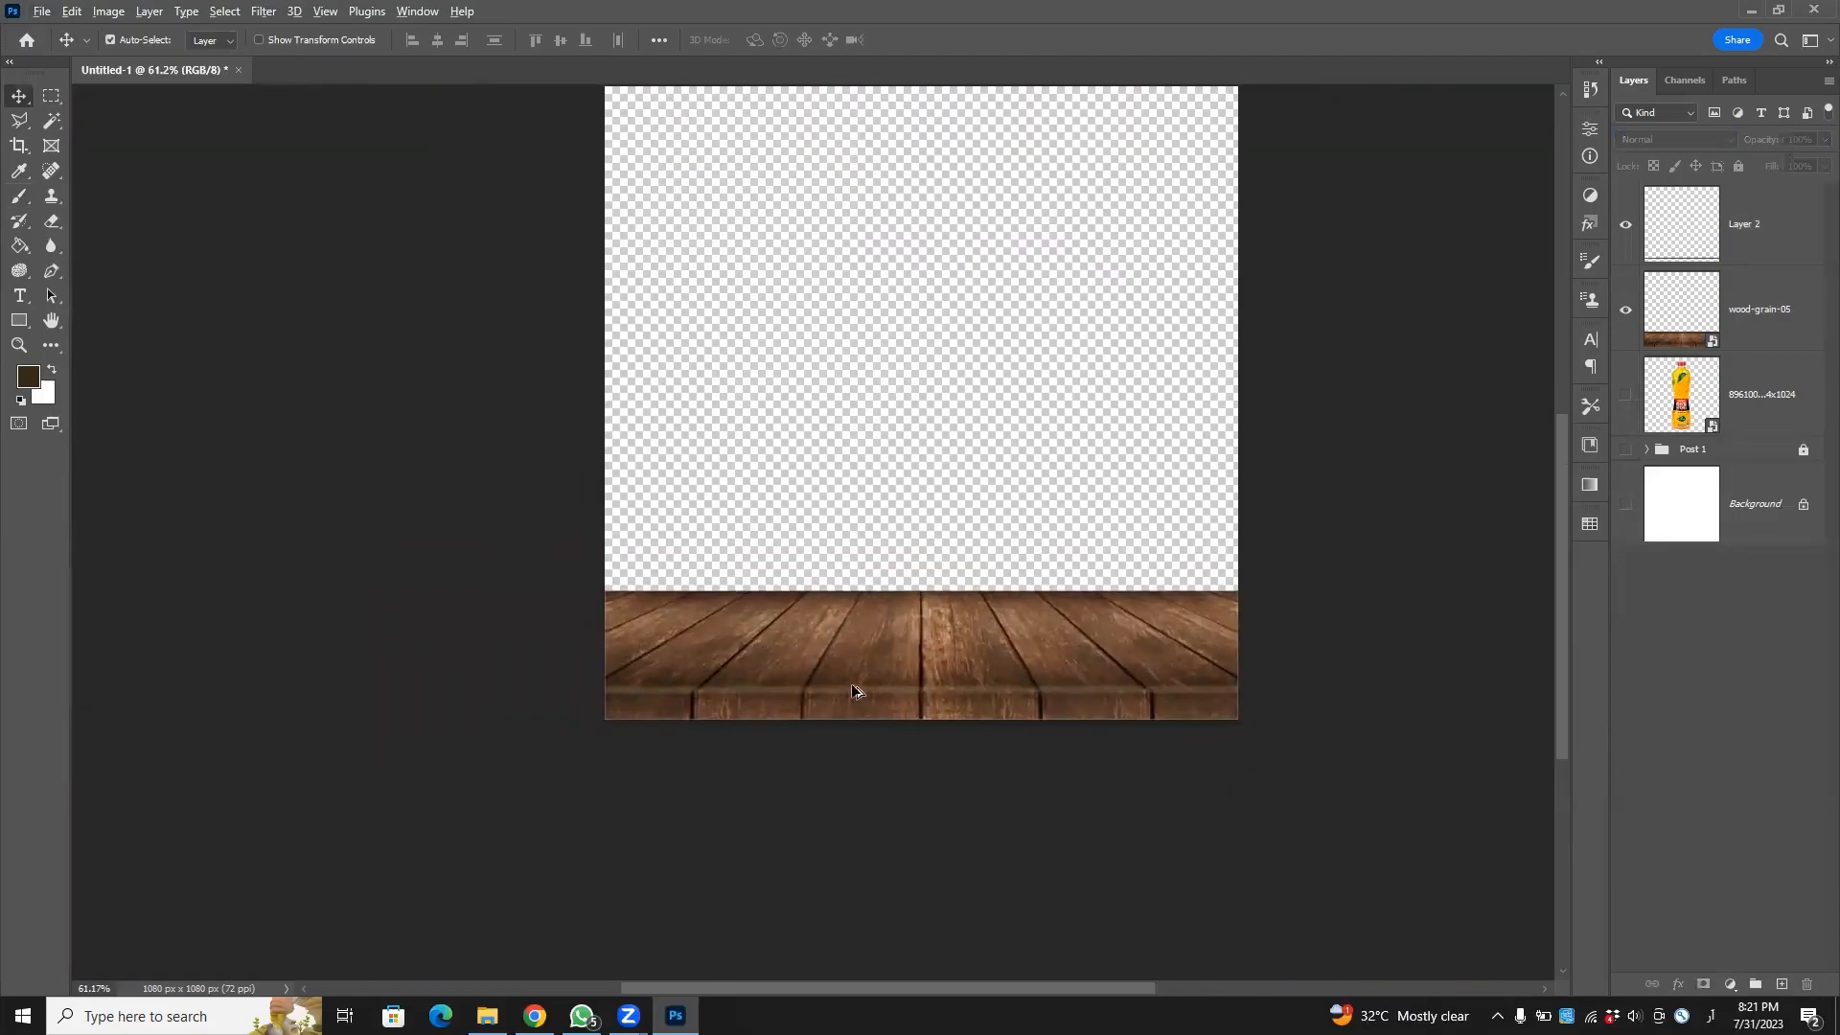
# Transform the seam line layer into a thinner highlight strip along the tabletop's front edge.
pyautogui.keyDown('ctrl'); pyautogui.keyDown('space'); pyautogui.moveTo(867, 678); pyautogui.dragTo(979, 736); pyautogui.keyUp('space'); pyautogui.keyUp('ctrl')
pyautogui.keyDown('ctrl'); pyautogui.click(1007, 703); pyautogui.keyUp('ctrl')
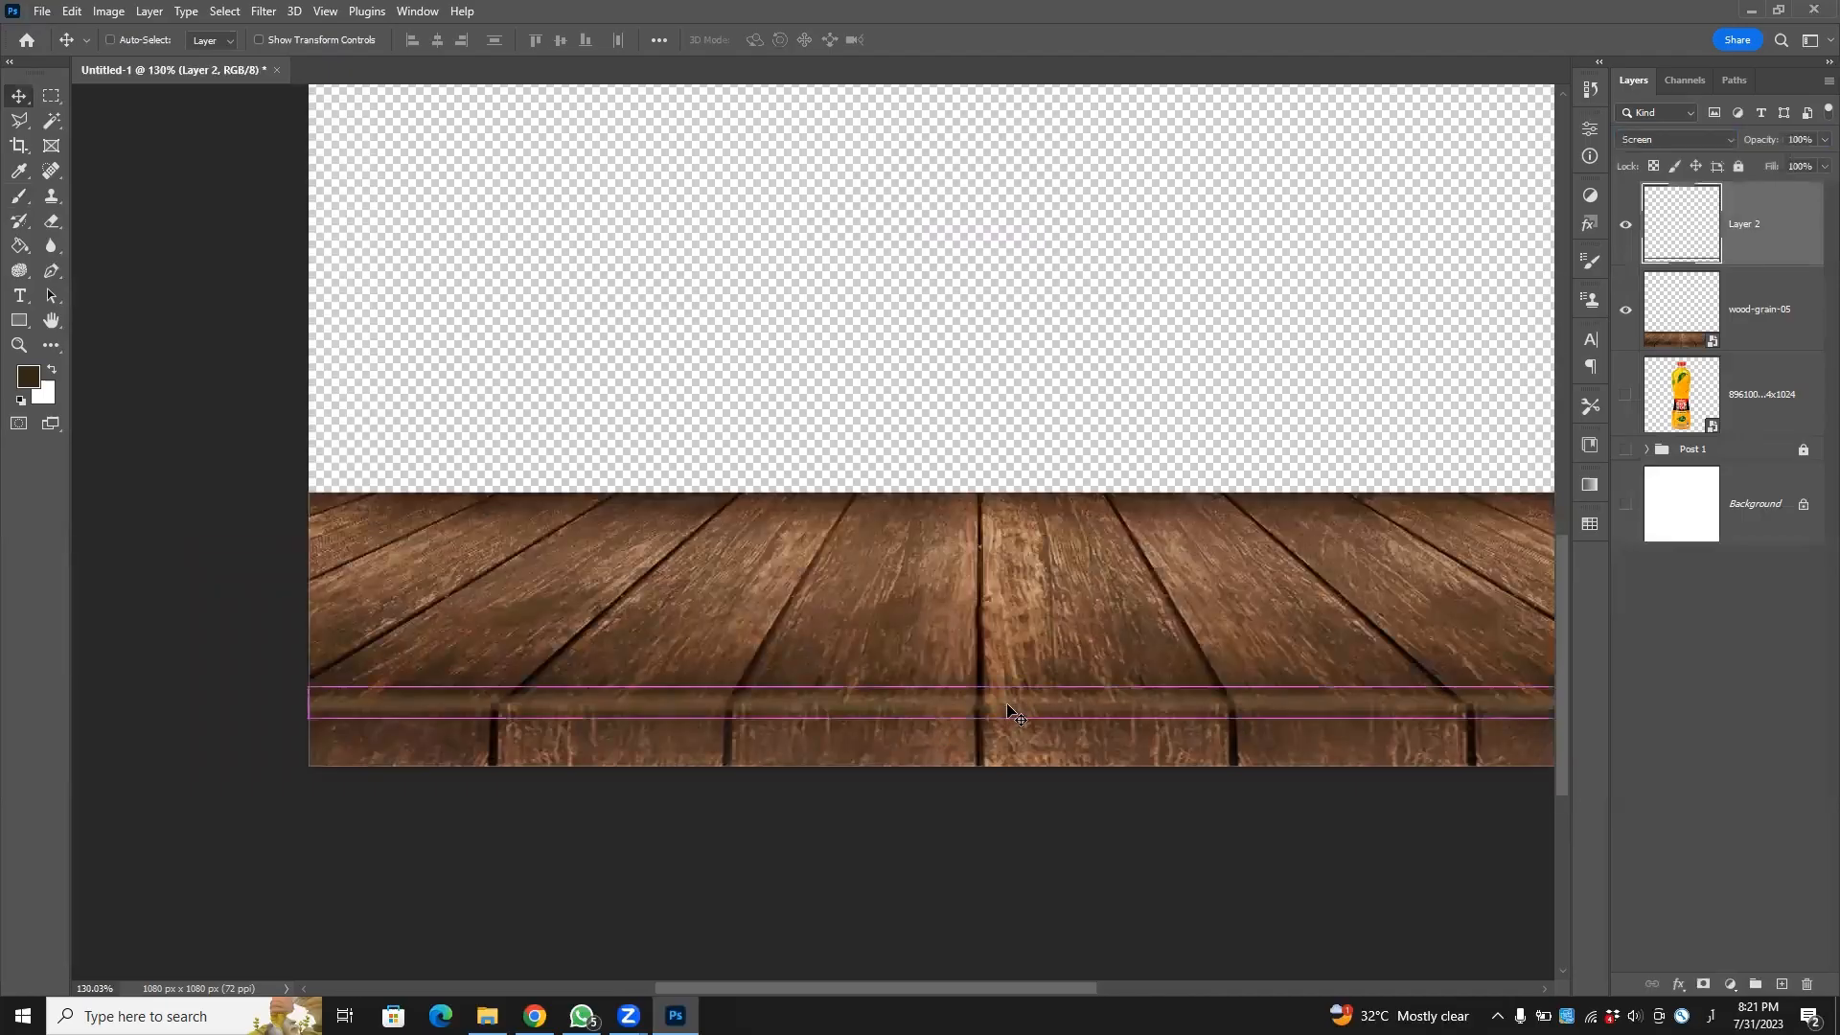
pyautogui.hotkey('ctrl', 't')
pyautogui.scroll(4, 997, 707)
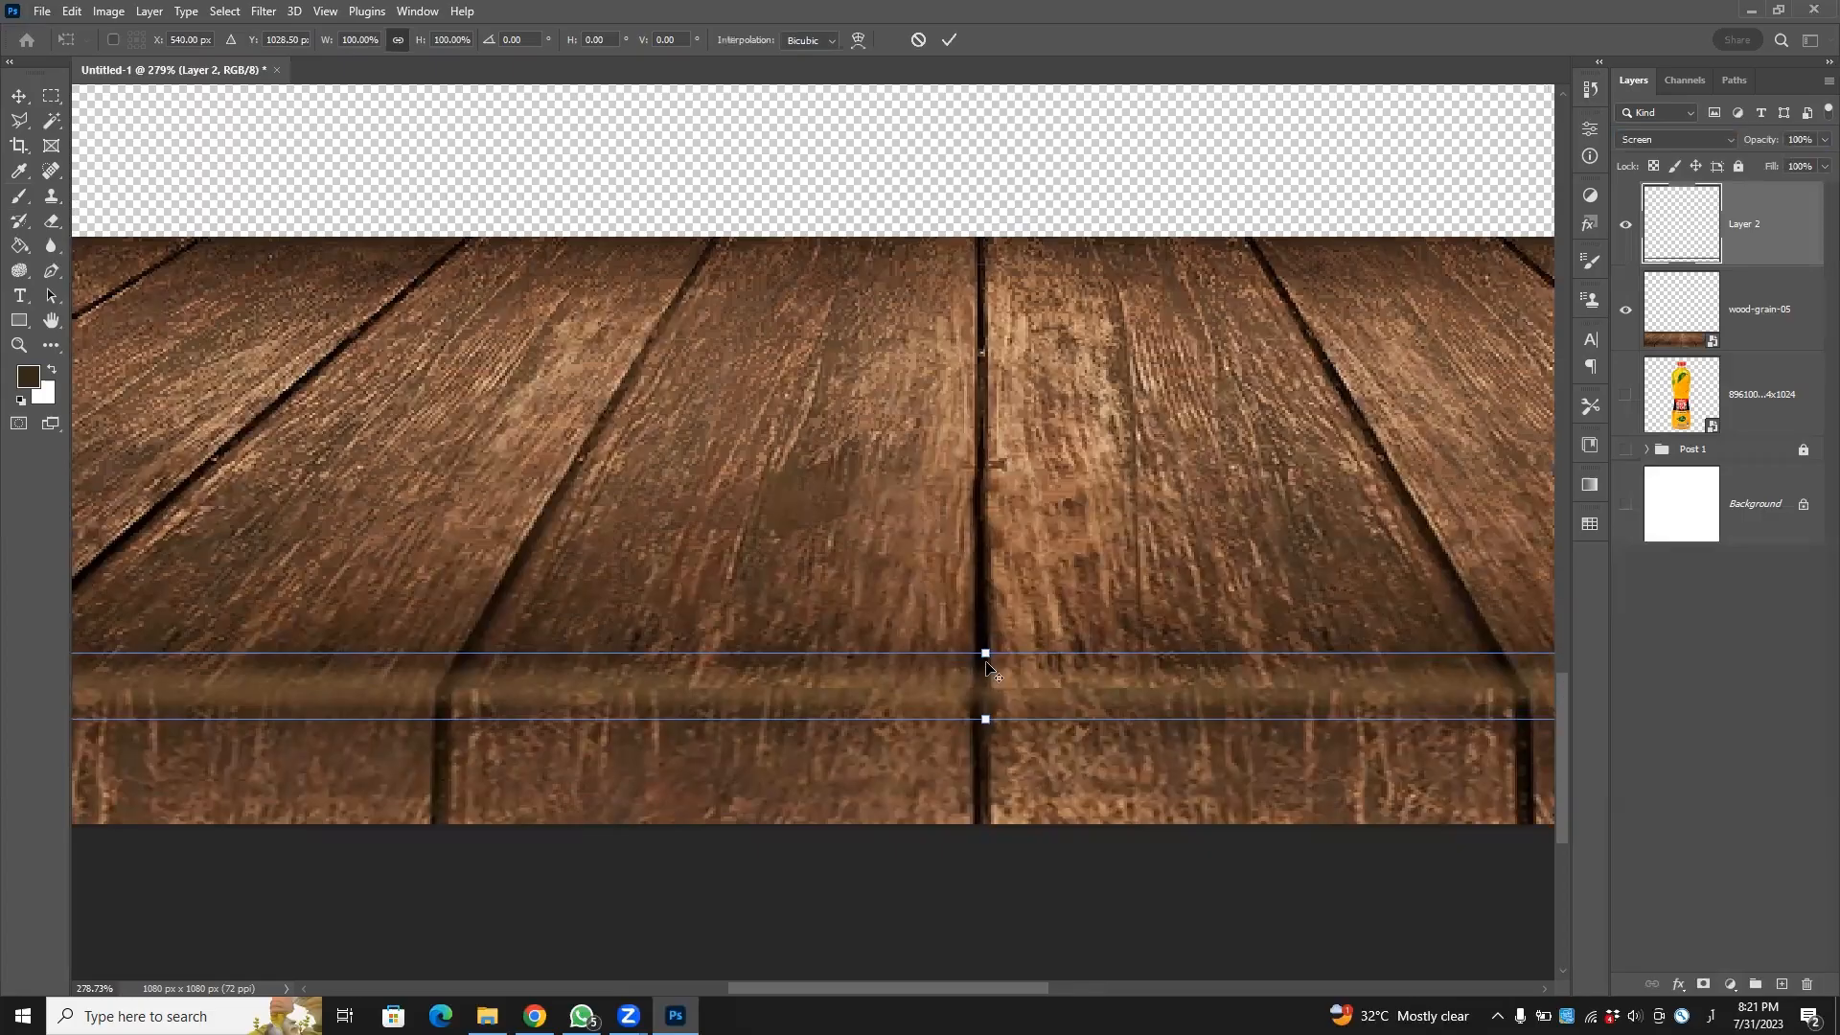
pyautogui.moveTo(987, 653); pyautogui.dragTo(985, 671)
pyautogui.click(950, 39)
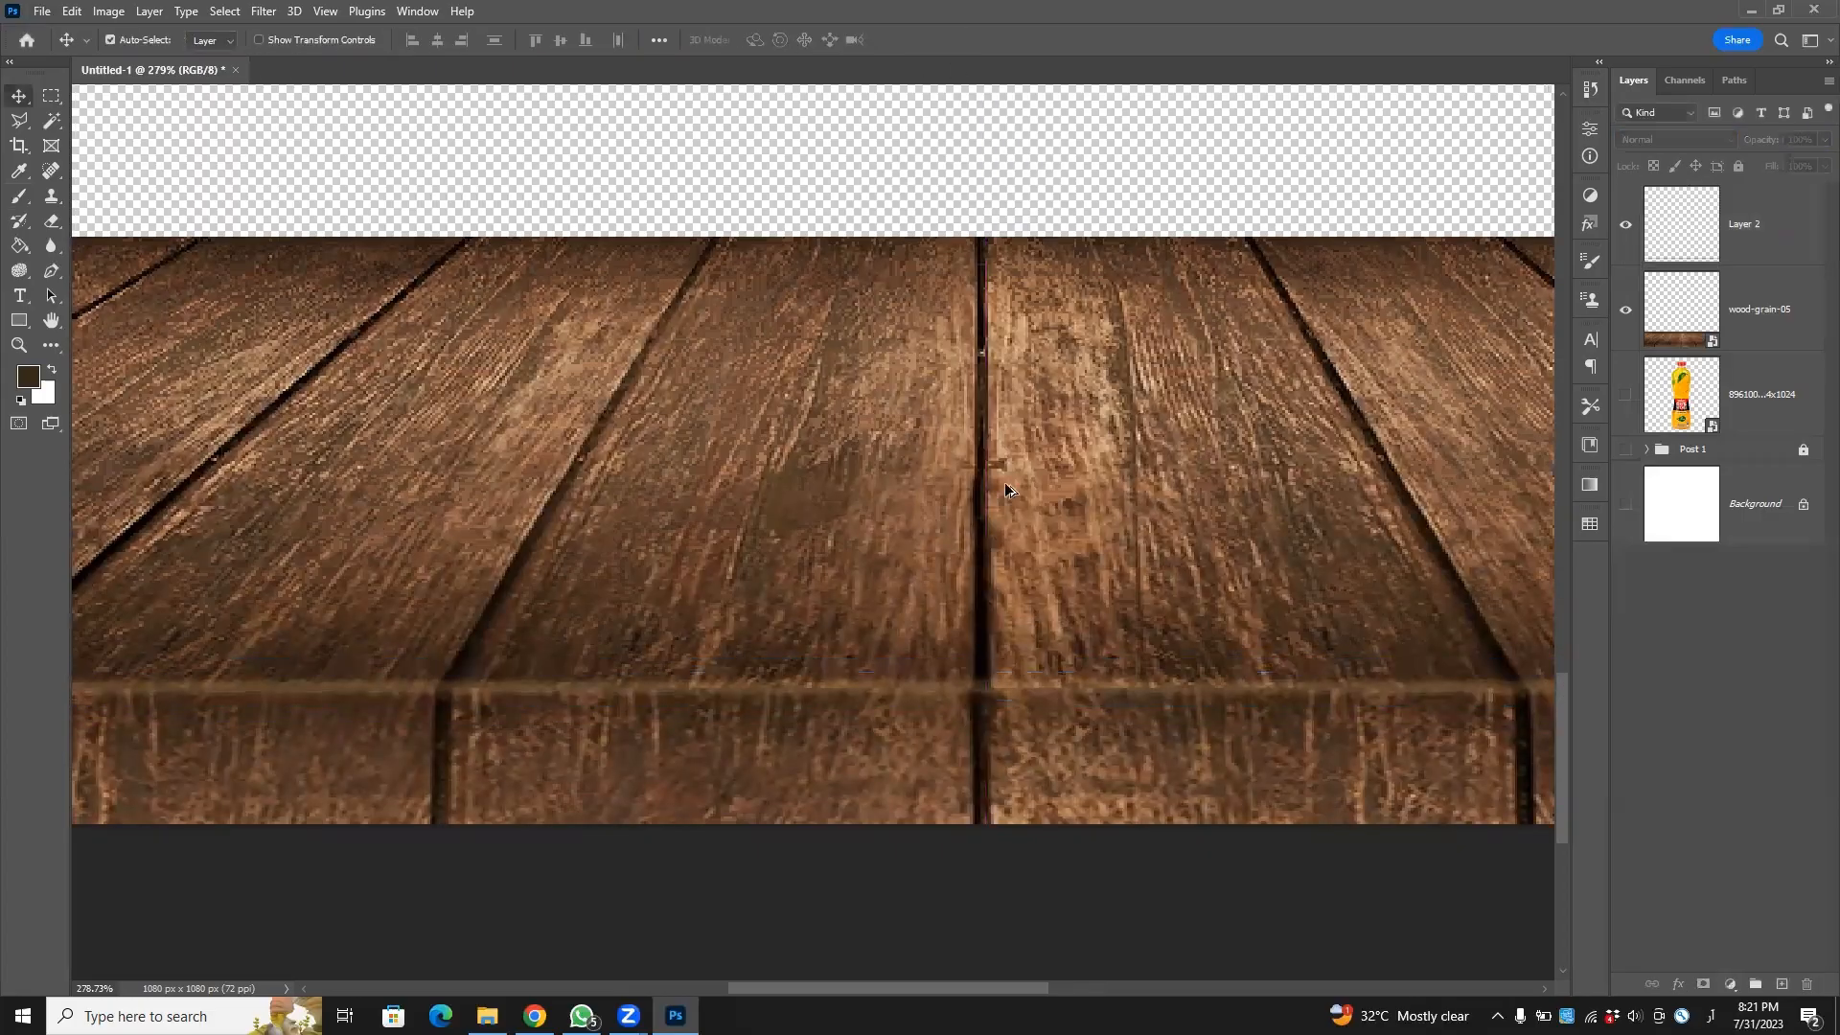
pyautogui.scroll(-6, 1054, 495)
pyautogui.moveTo(1054, 741); pyautogui.dragTo(716, 732)
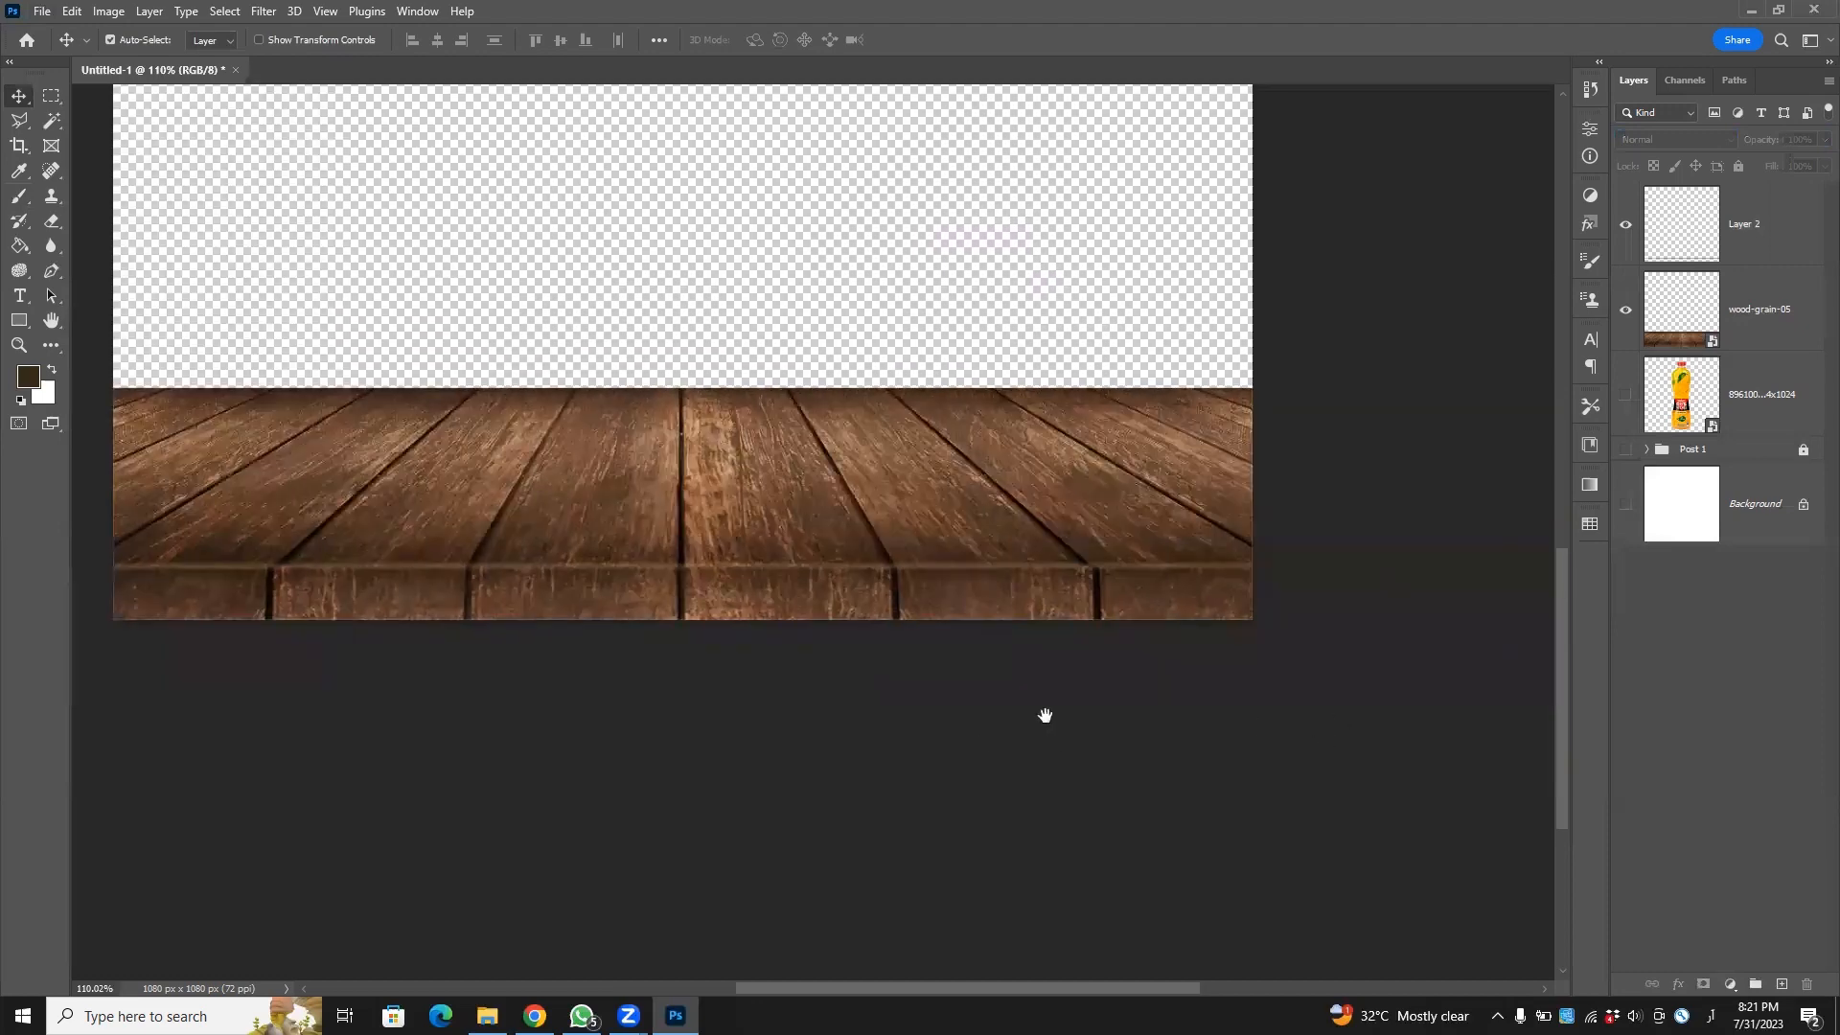
pyautogui.click(1797, 222)
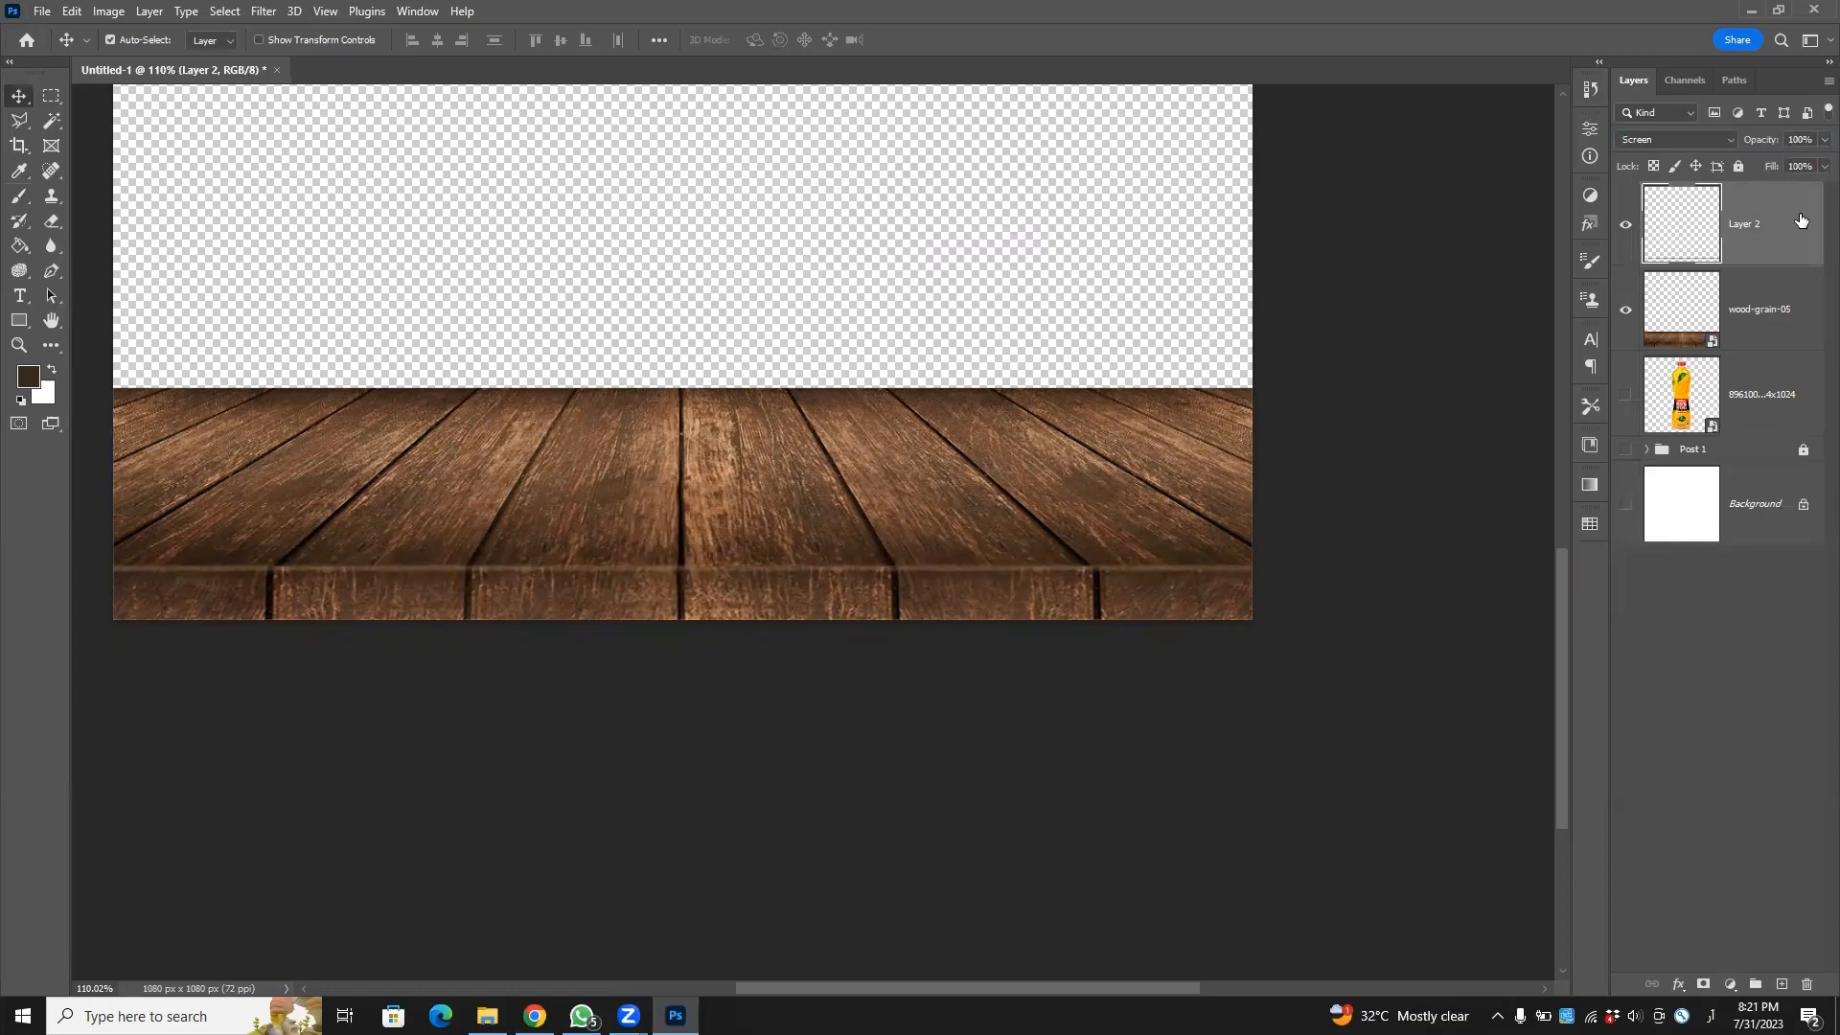
pyautogui.click(1418, 490)
pyautogui.scroll(-2, 1556, 332)
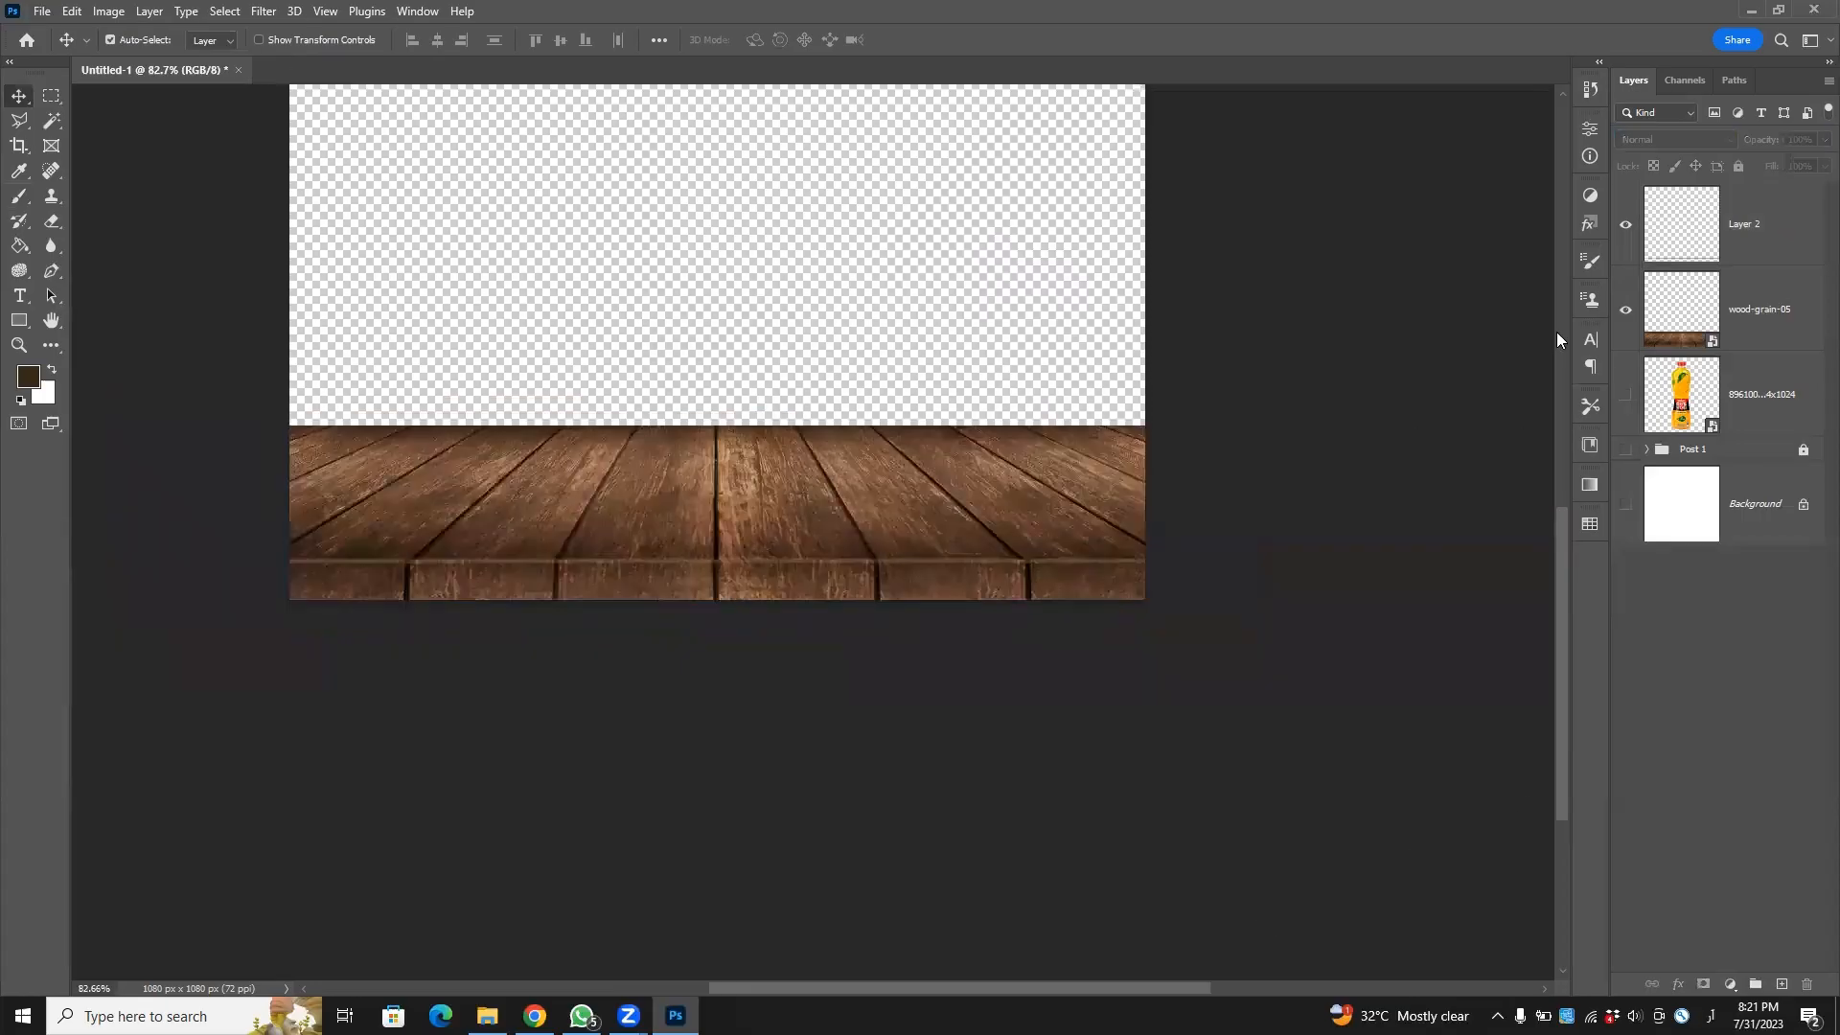
# Show the juice bottle layer, bring it above all other layers and shift the bottle up on the canvas.
pyautogui.click(1626, 394)
pyautogui.scroll(-3, 1338, 526)
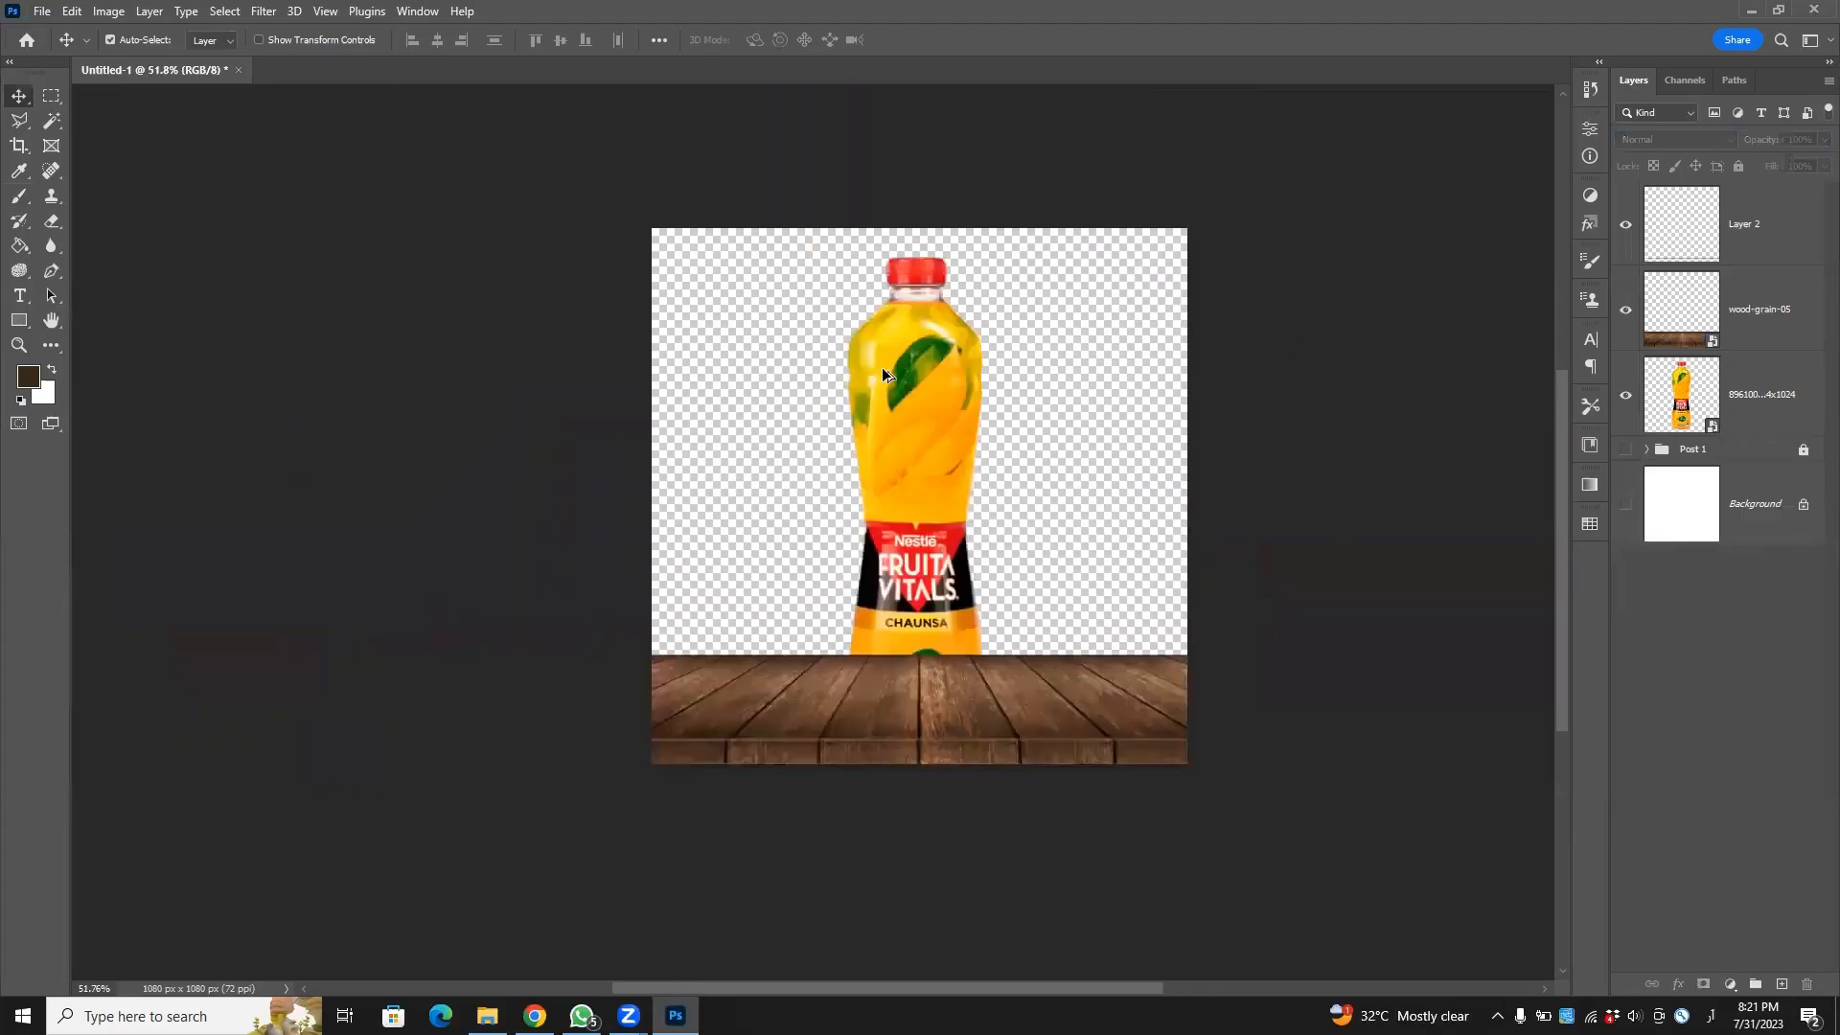
pyautogui.moveTo(1772, 395); pyautogui.dragTo(1777, 182)
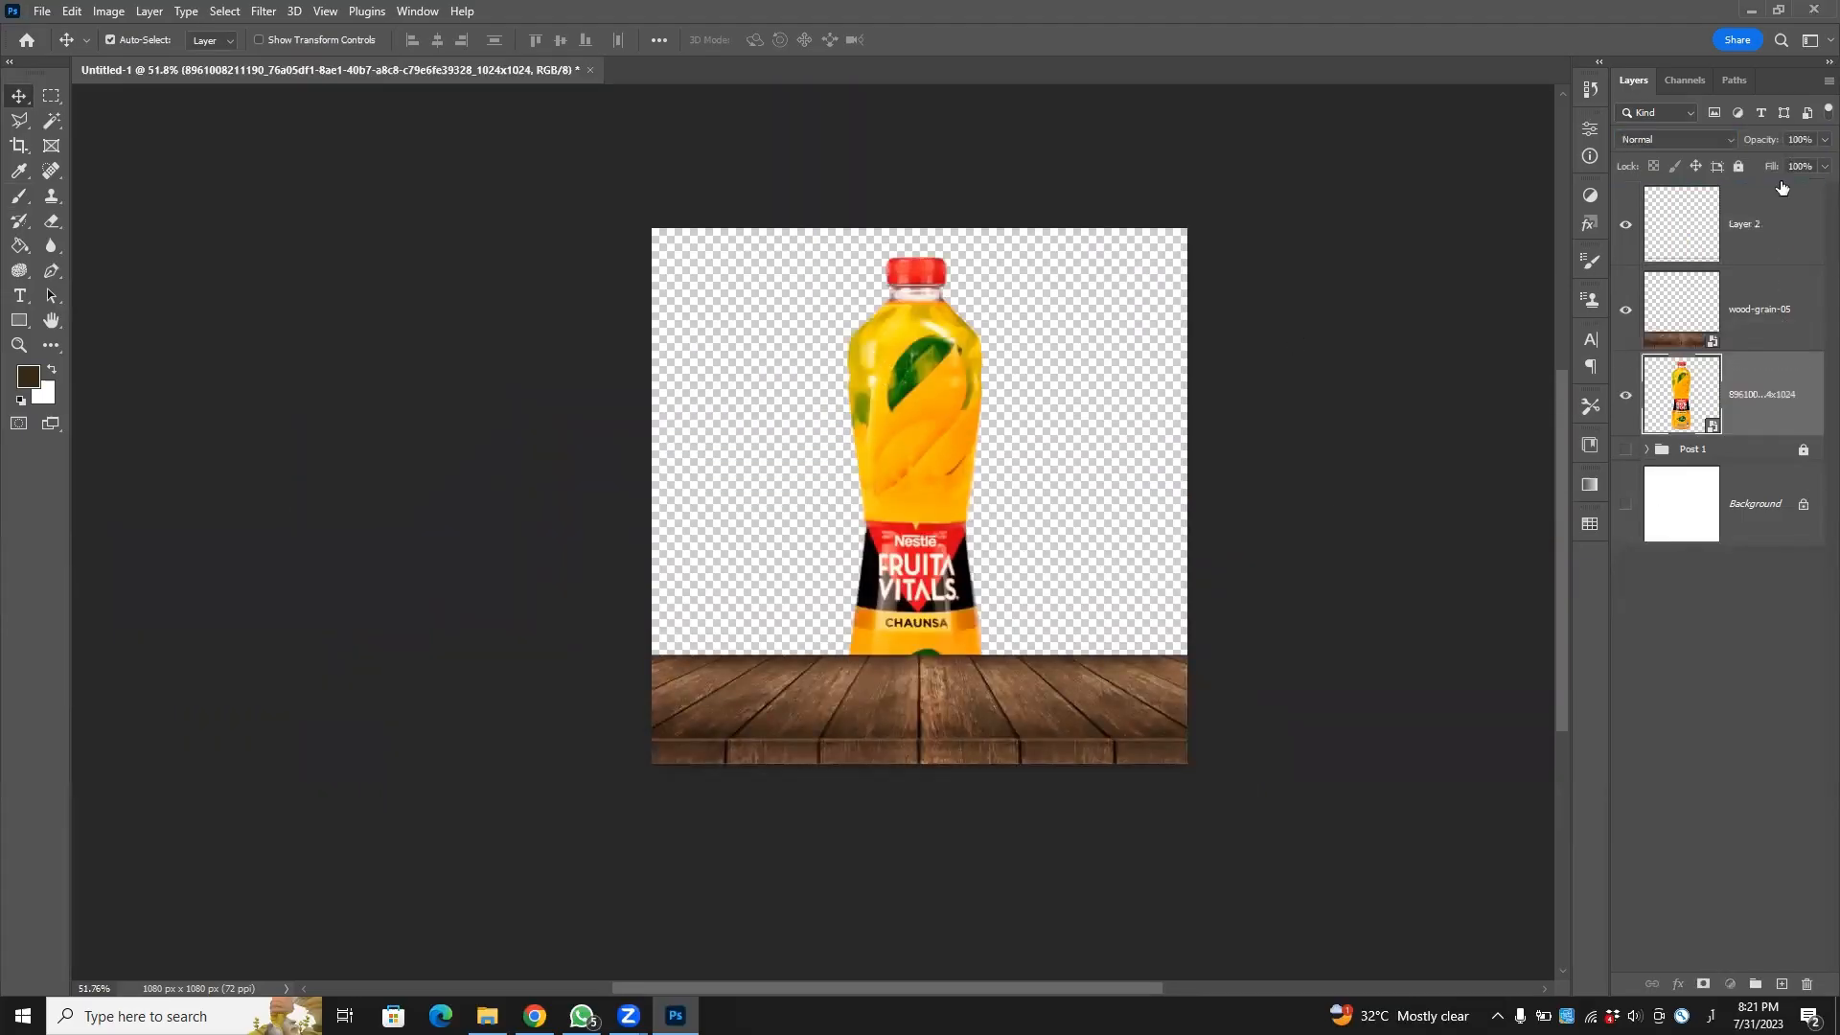
pyautogui.click(1287, 500)
pyautogui.moveTo(917, 527); pyautogui.dragTo(918, 485)
# Scale the bottle down proportionally and position it centred with its base standing on the tabletop.
pyautogui.hotkey('ctrl', 't')
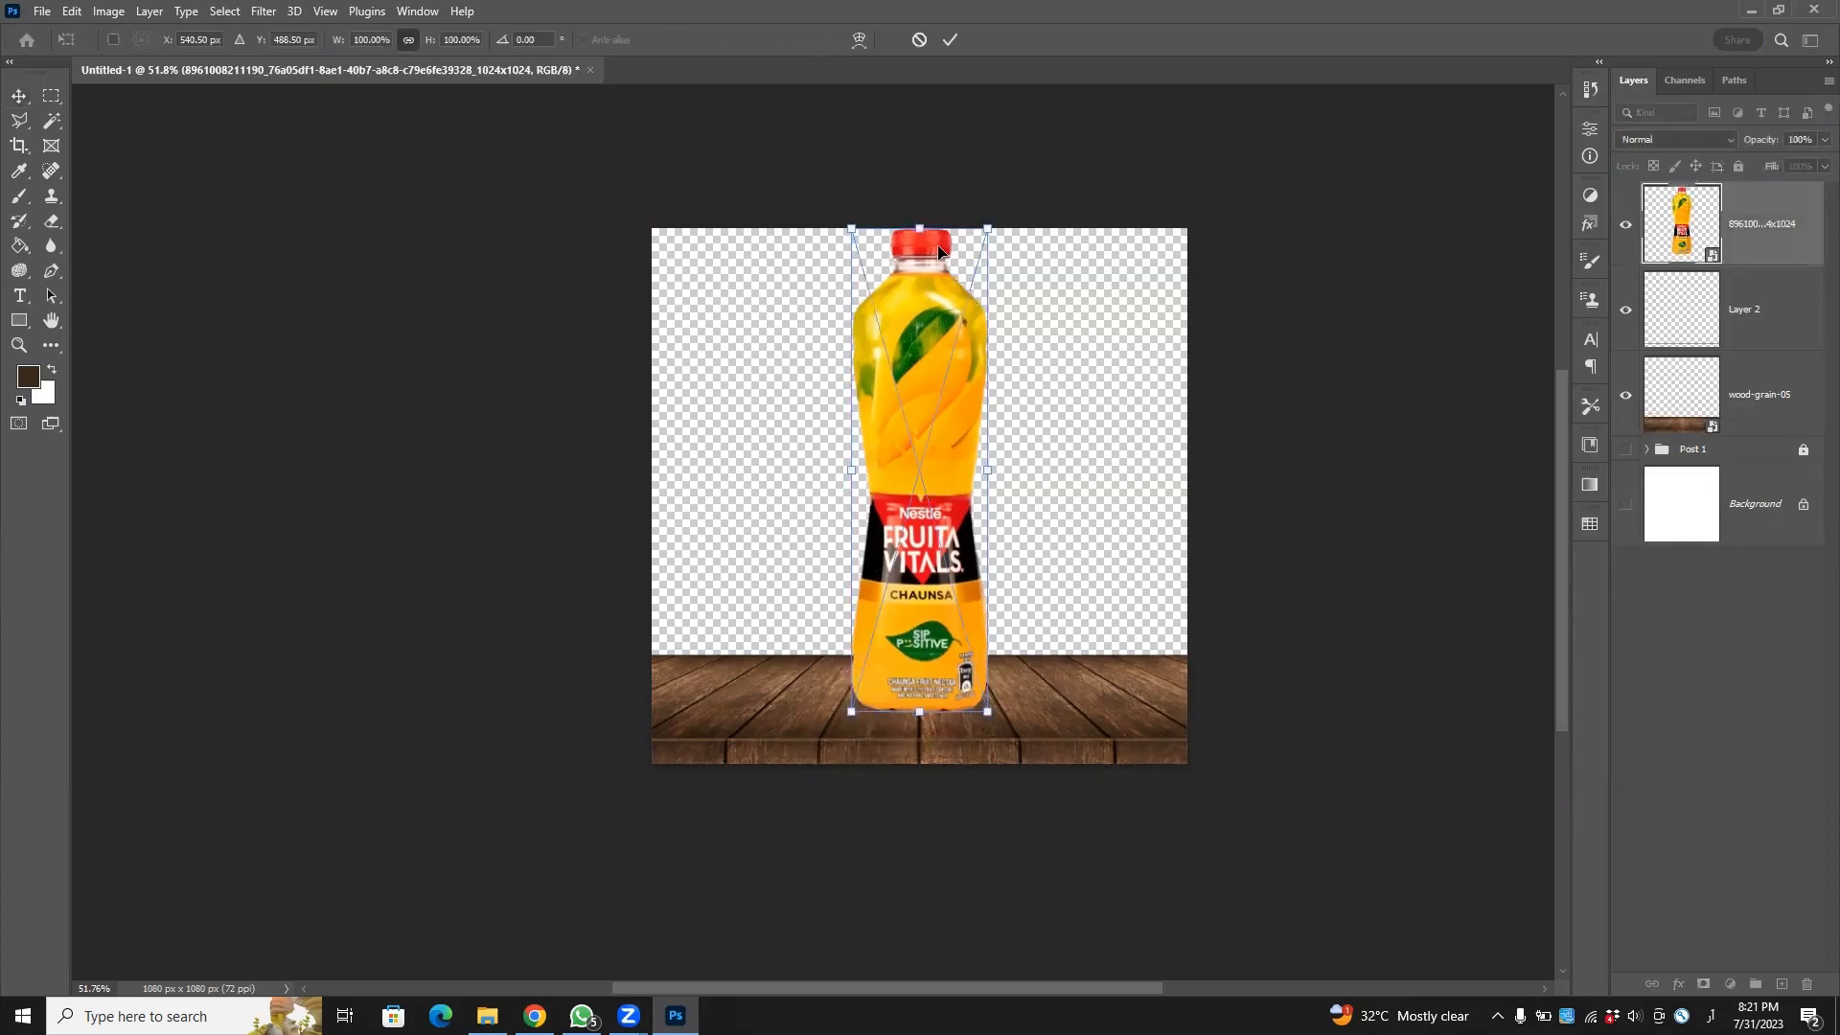
pyautogui.moveTo(921, 227); pyautogui.dragTo(921, 345)
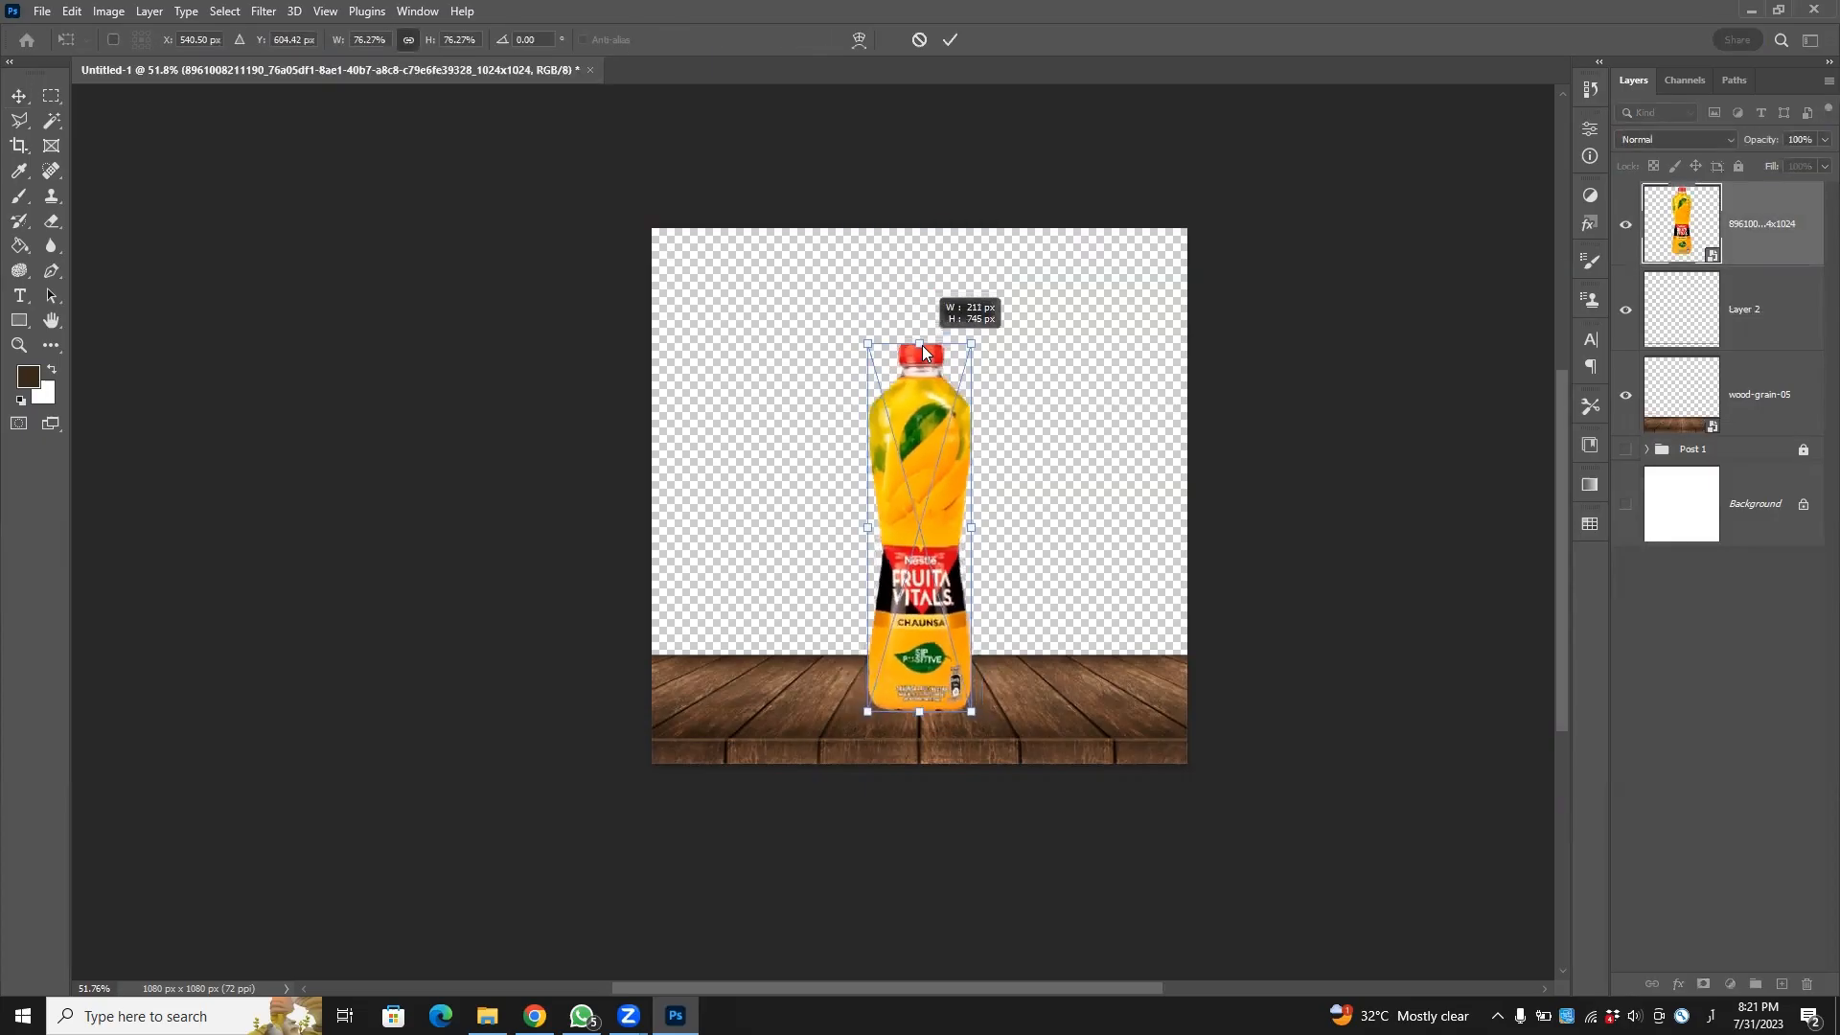
pyautogui.moveTo(929, 562)
pyautogui.mouseDown()
pyautogui.moveTo(949, 538)
pyautogui.moveTo(934, 546)
pyautogui.mouseUp()
pyautogui.moveTo(922, 330); pyautogui.dragTo(926, 308)
pyautogui.click(949, 39)
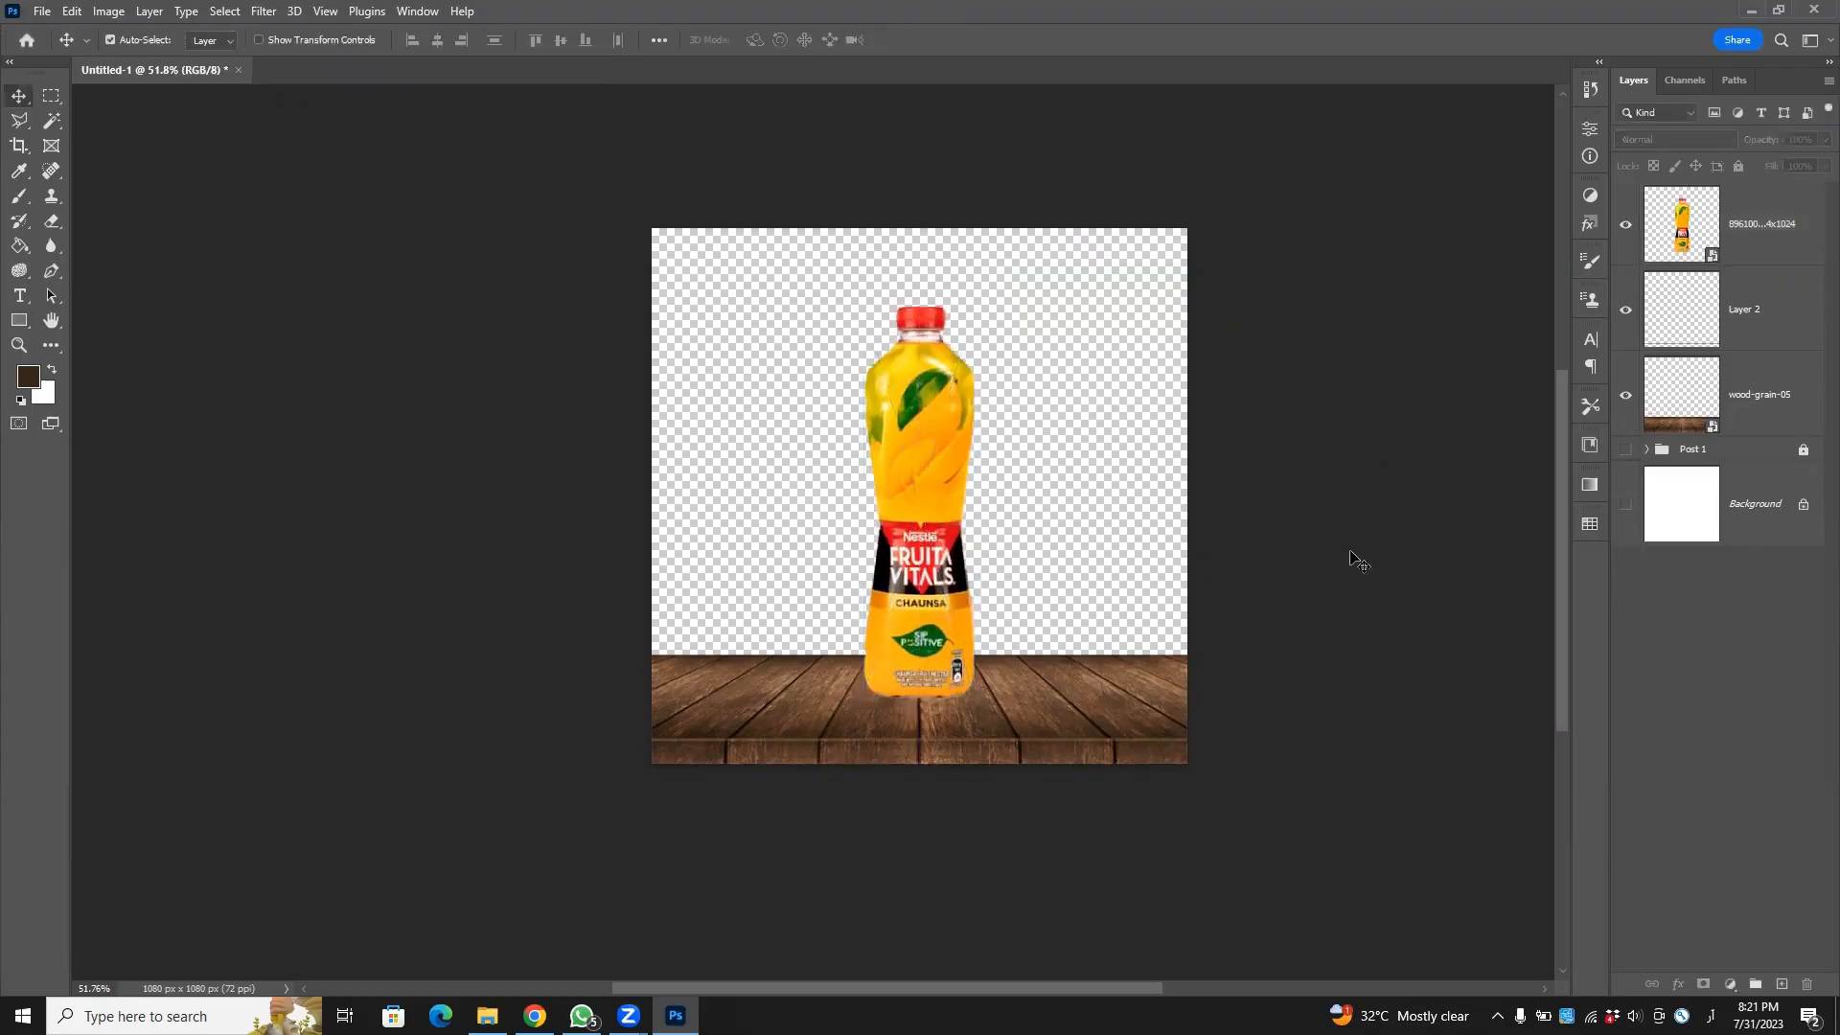
pyautogui.click(931, 567)
pyautogui.moveTo(928, 560); pyautogui.dragTo(936, 607)
pyautogui.scroll(5, 936, 606)
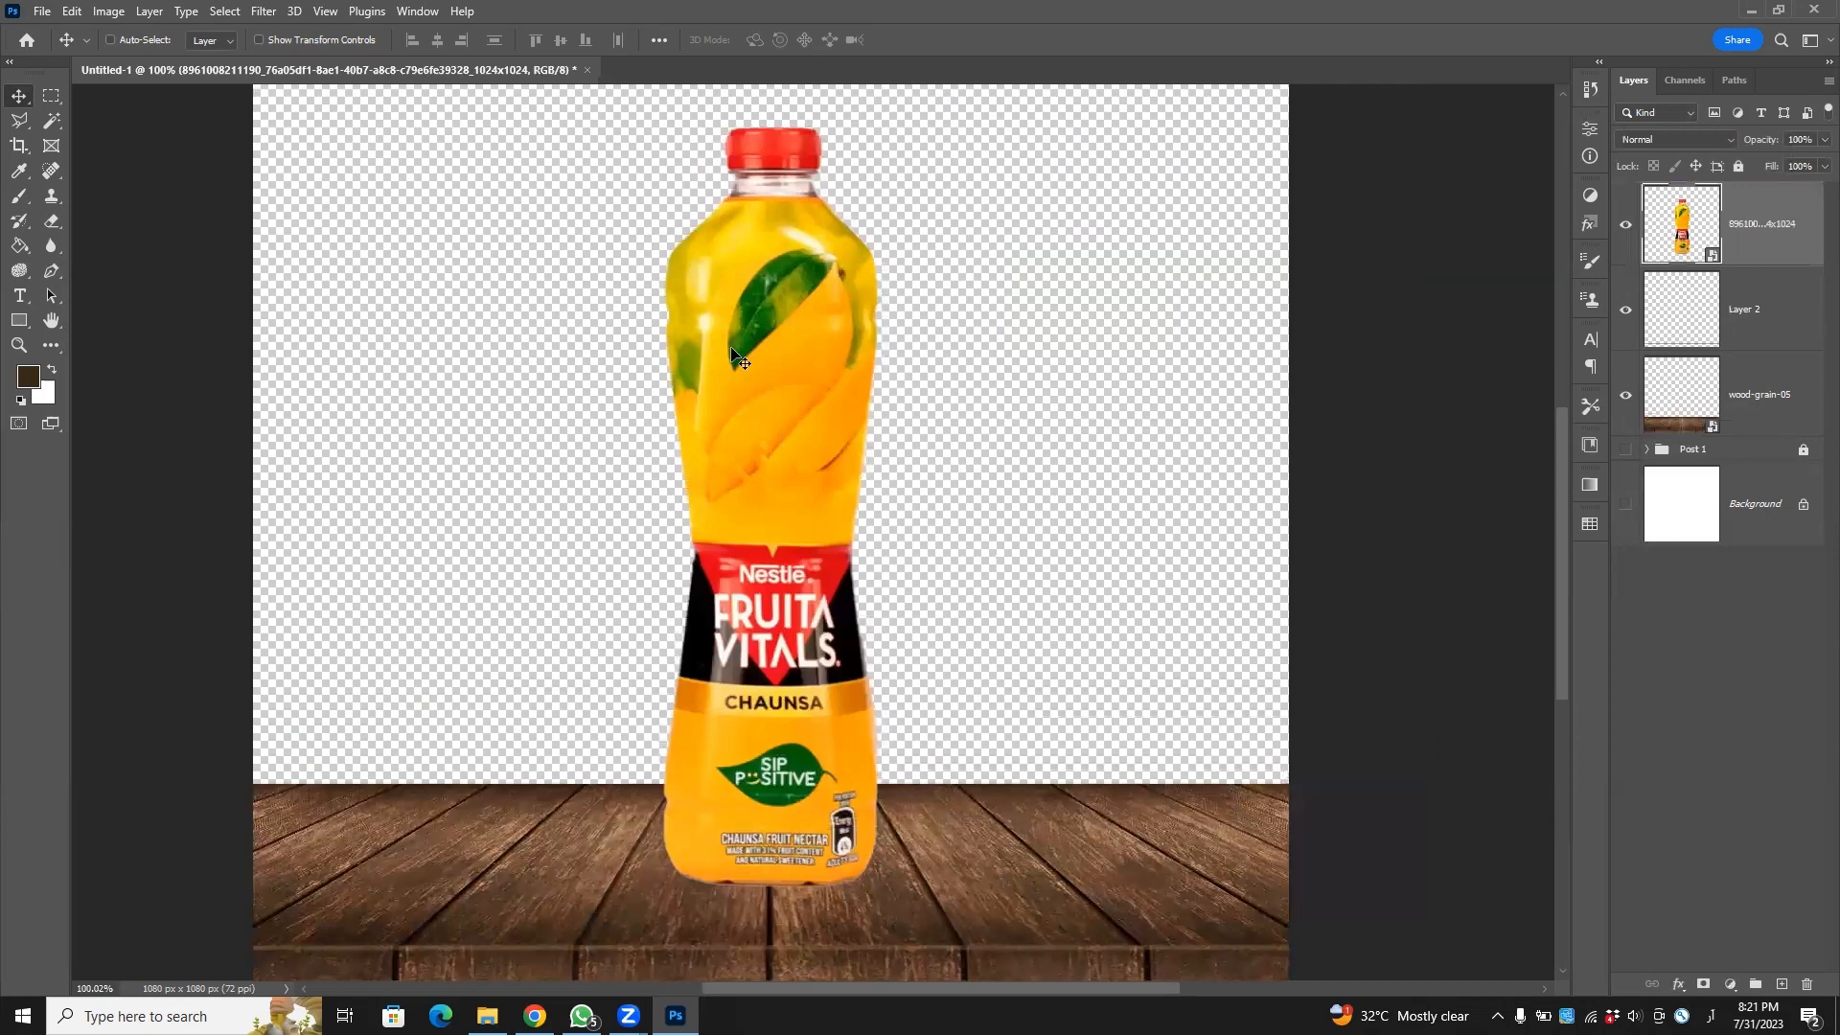
# Duplicate the bottle twice and place one copy on each side of the original, partly overlapping it.
pyautogui.hotkey('ctrl', 'j')
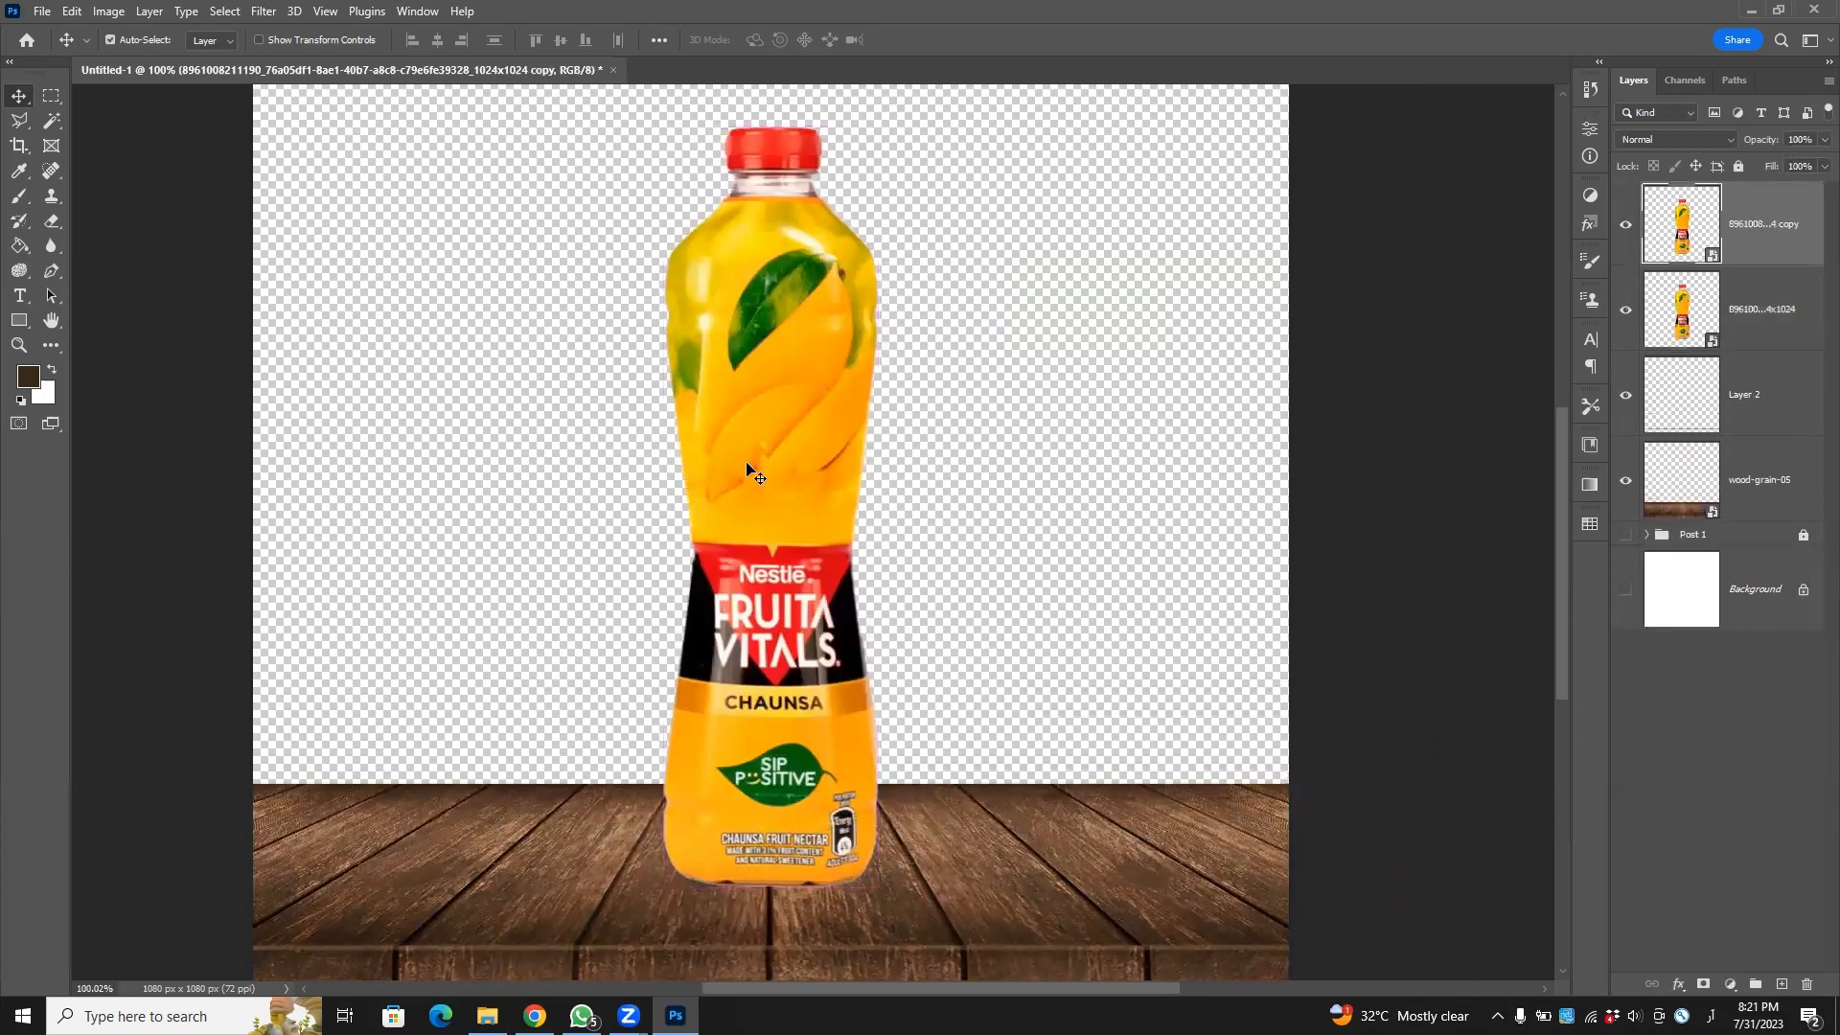
pyautogui.moveTo(772, 432); pyautogui.dragTo(883, 440)
pyautogui.hotkey('ctrl', 'j')
pyautogui.moveTo(1782, 240); pyautogui.dragTo(1784, 330)
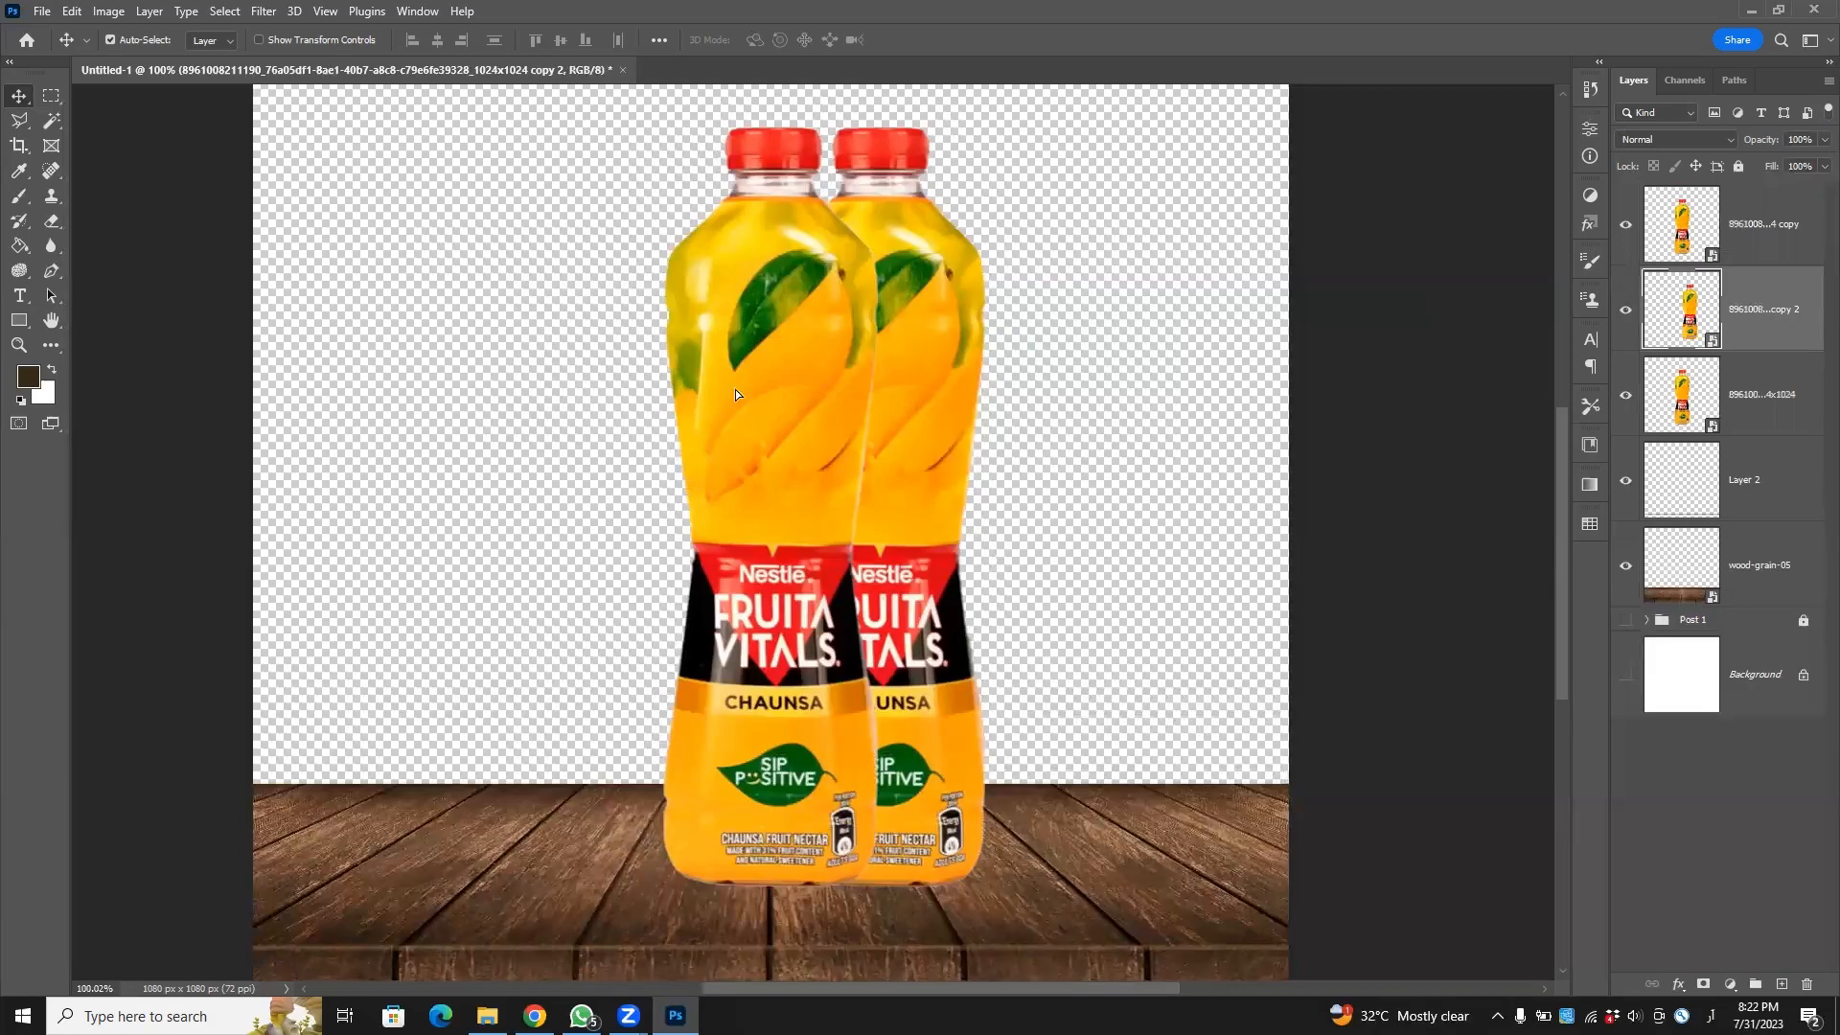
pyautogui.moveTo(734, 389); pyautogui.dragTo(669, 381)
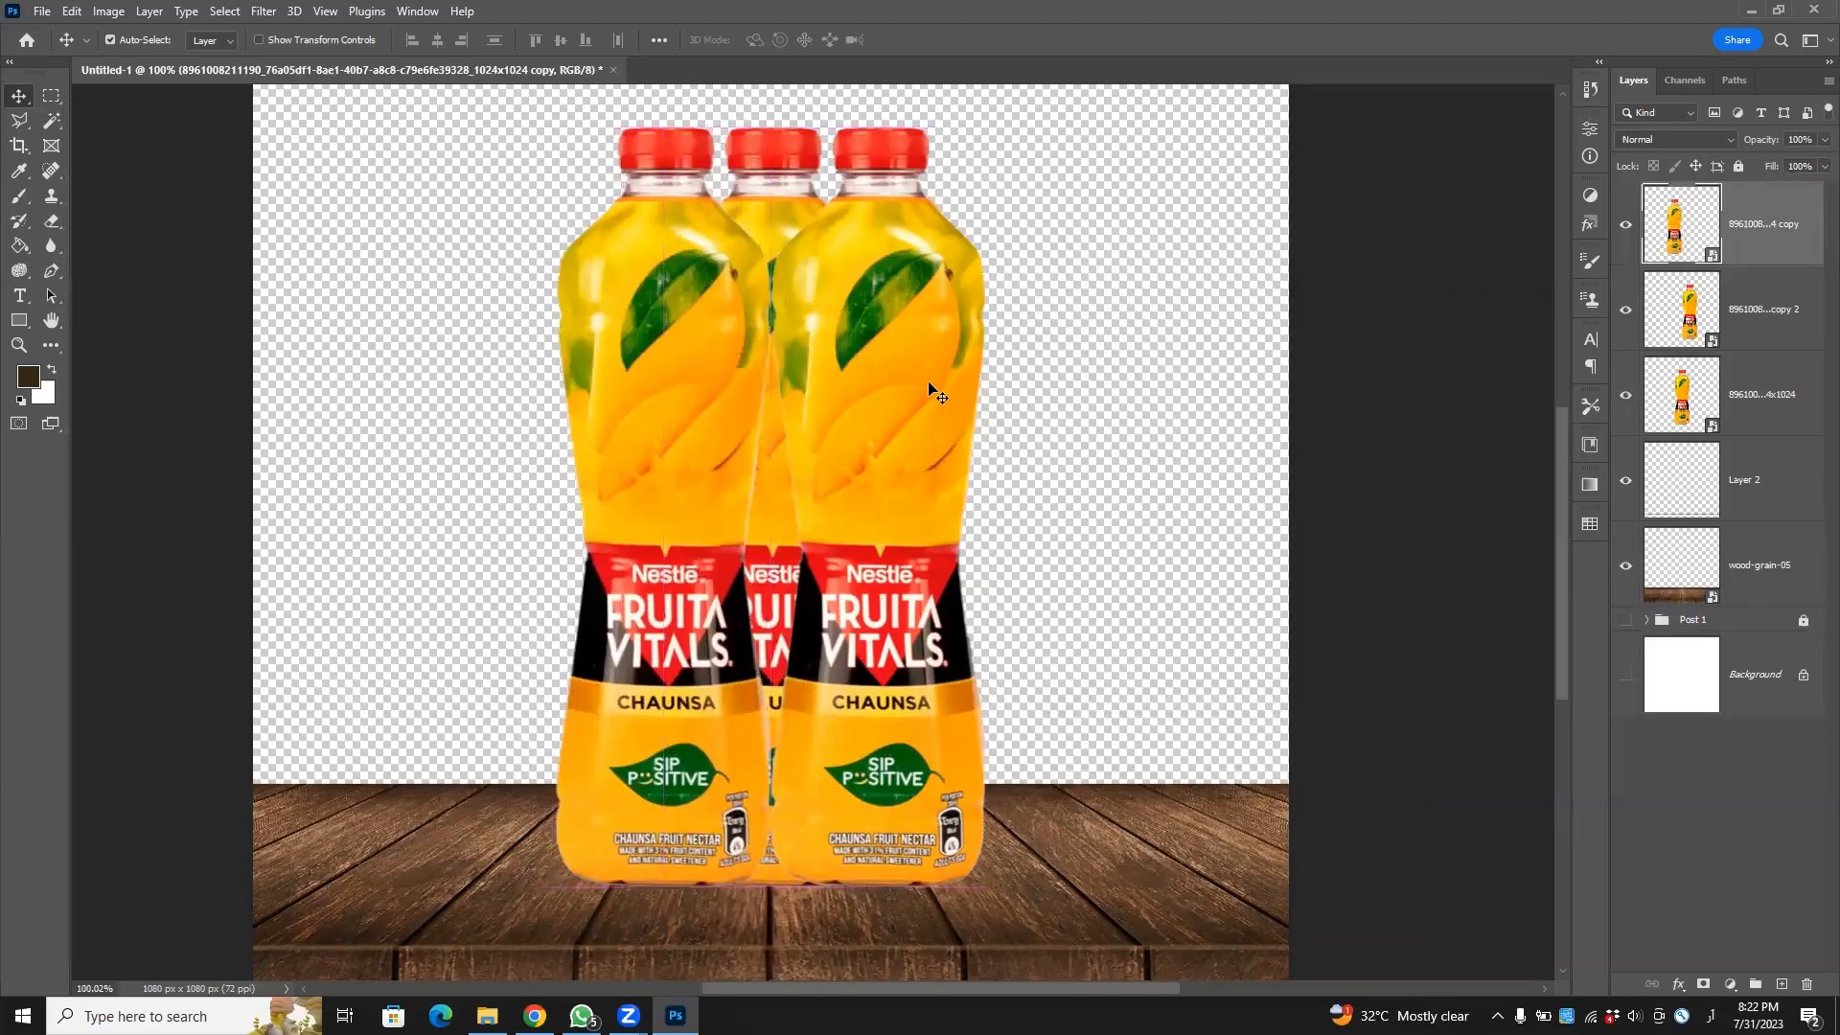
# Move both bottle copies below the original bottle layer so the centre bottle stands in front.
pyautogui.keyDown('shift'); pyautogui.click(1783, 320); pyautogui.keyUp('shift')
pyautogui.moveTo(1797, 235); pyautogui.dragTo(1770, 431)
pyautogui.scroll(-3, 1061, 467)
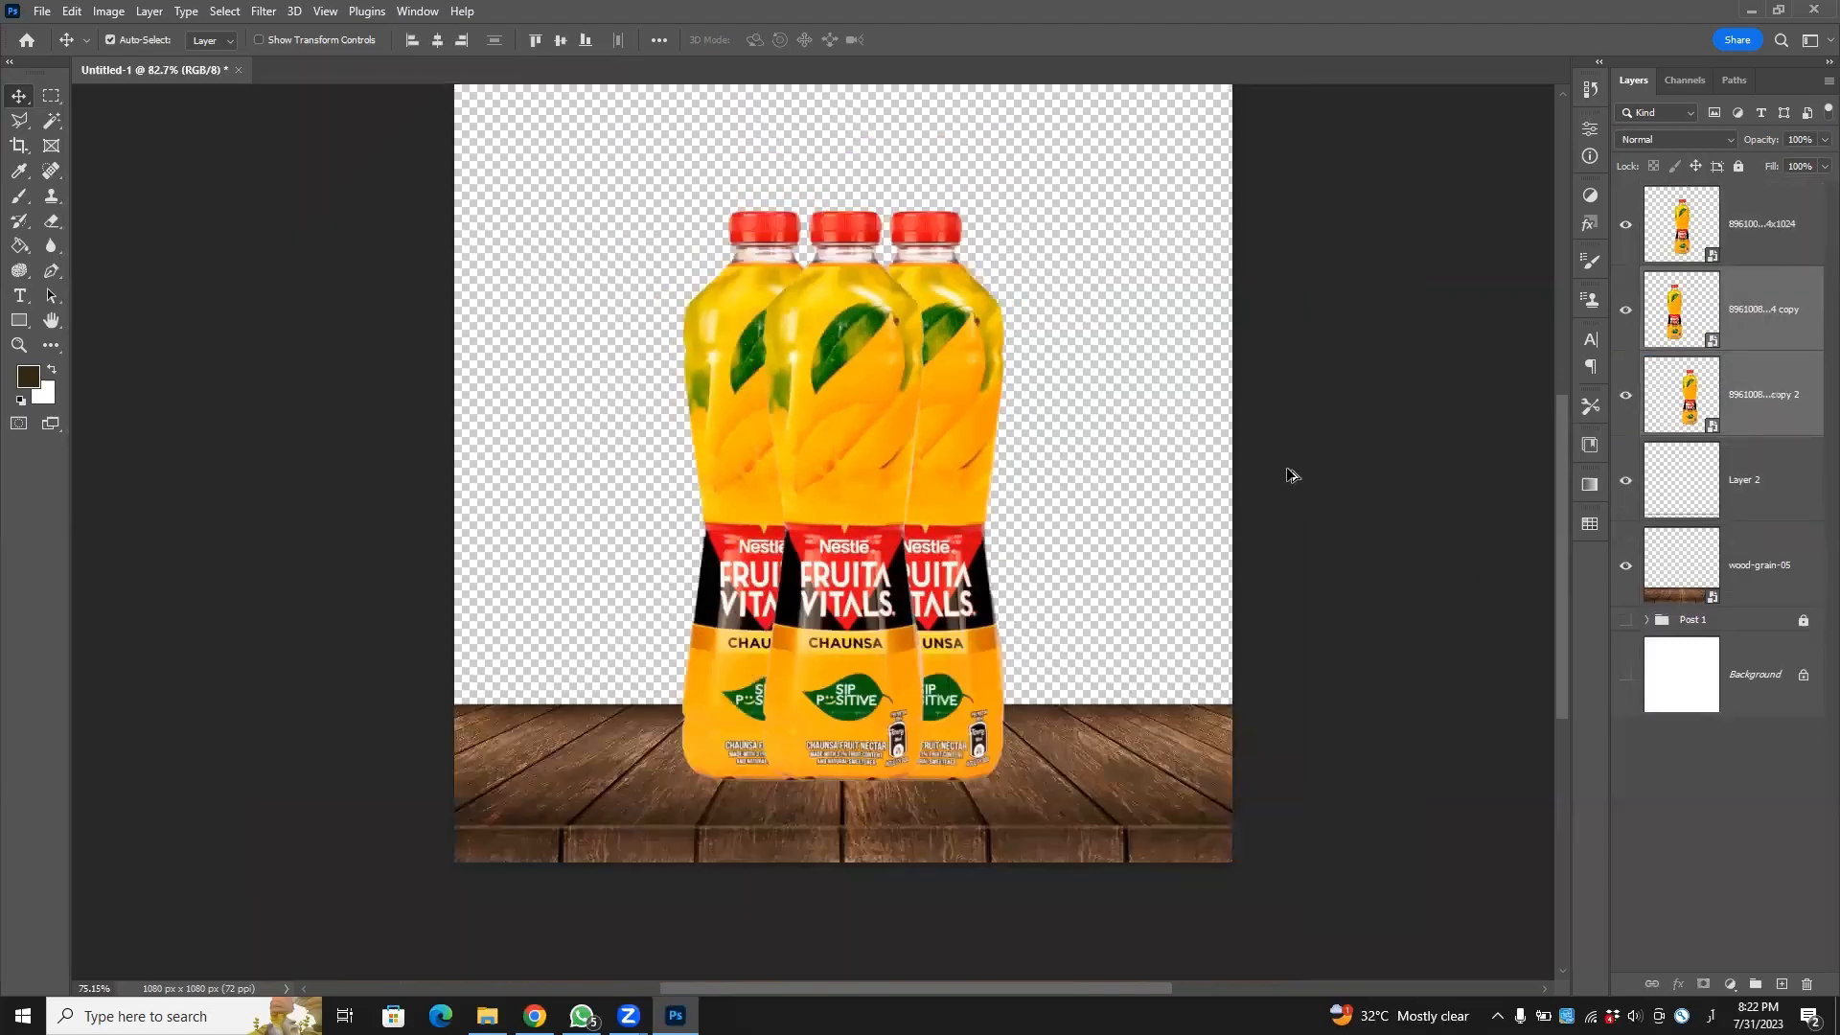
pyautogui.click(1418, 434)
# Scale the two side bottles together to about 94.6% and raise them slightly behind the centre bottle.
pyautogui.click(944, 442)
pyautogui.keyDown('shift'); pyautogui.click(728, 432); pyautogui.keyUp('shift')
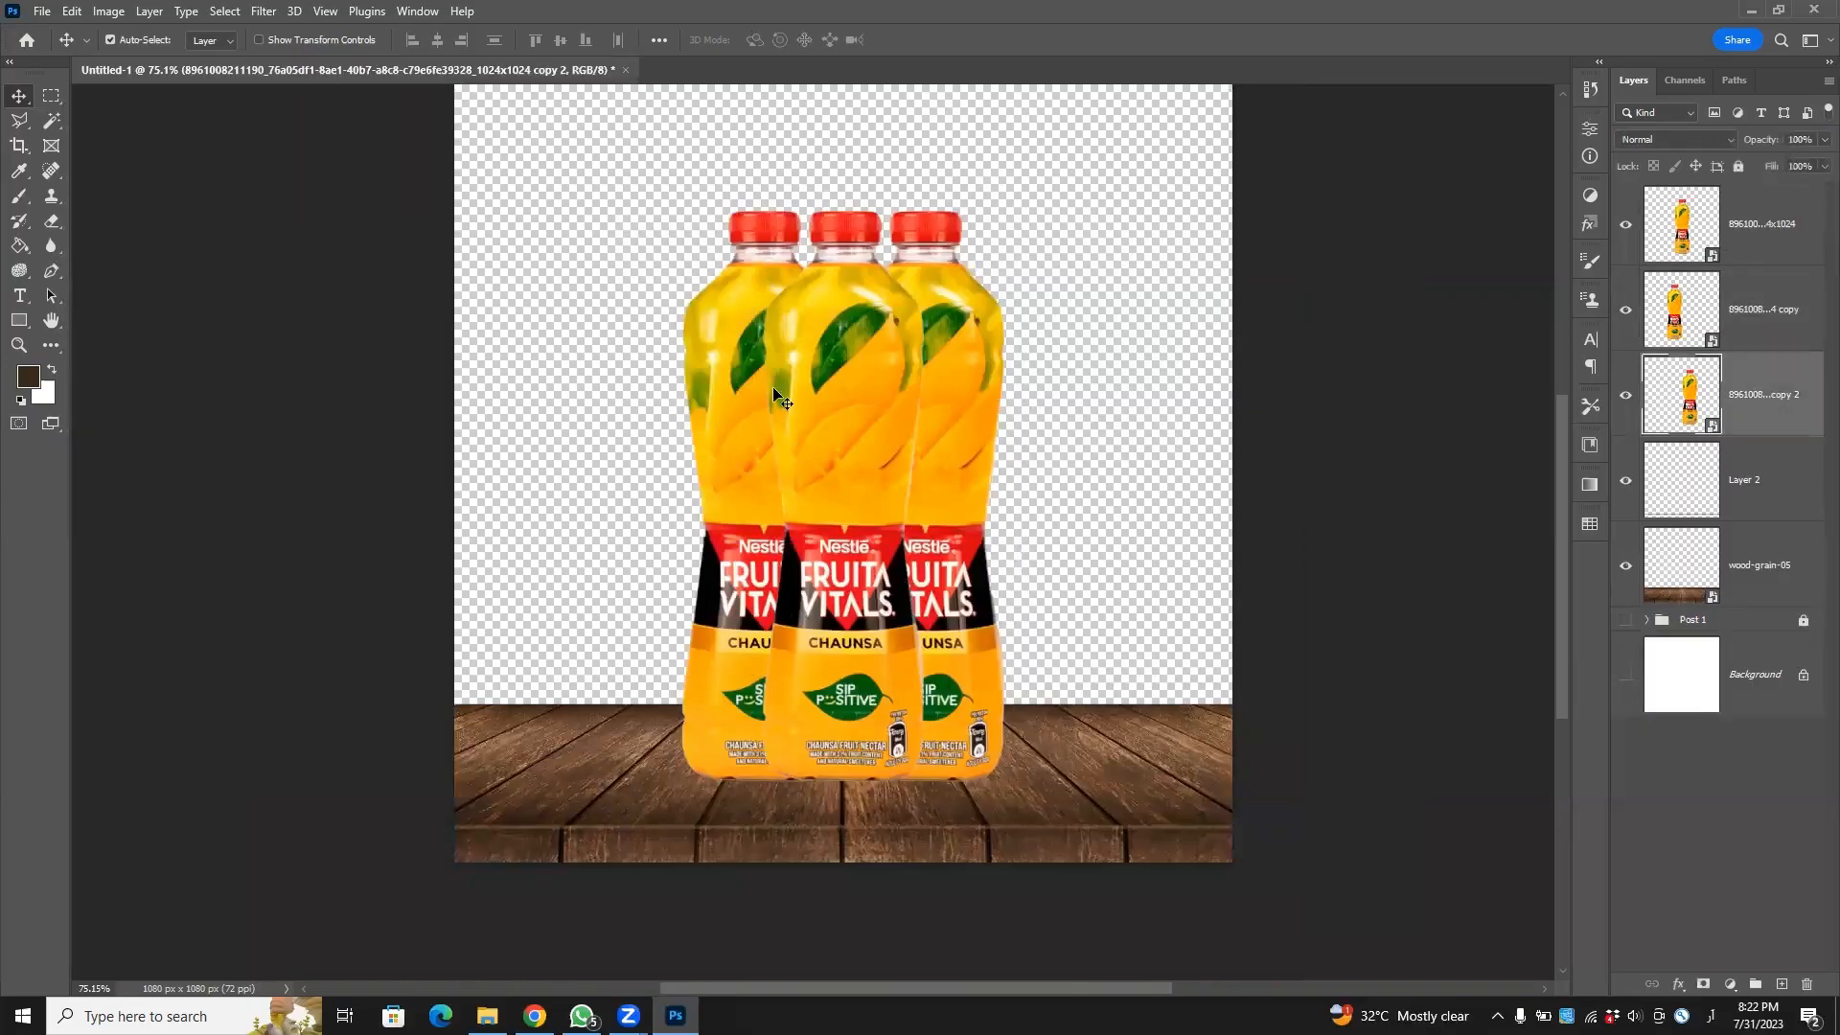
pyautogui.hotkey('ctrl', 't')
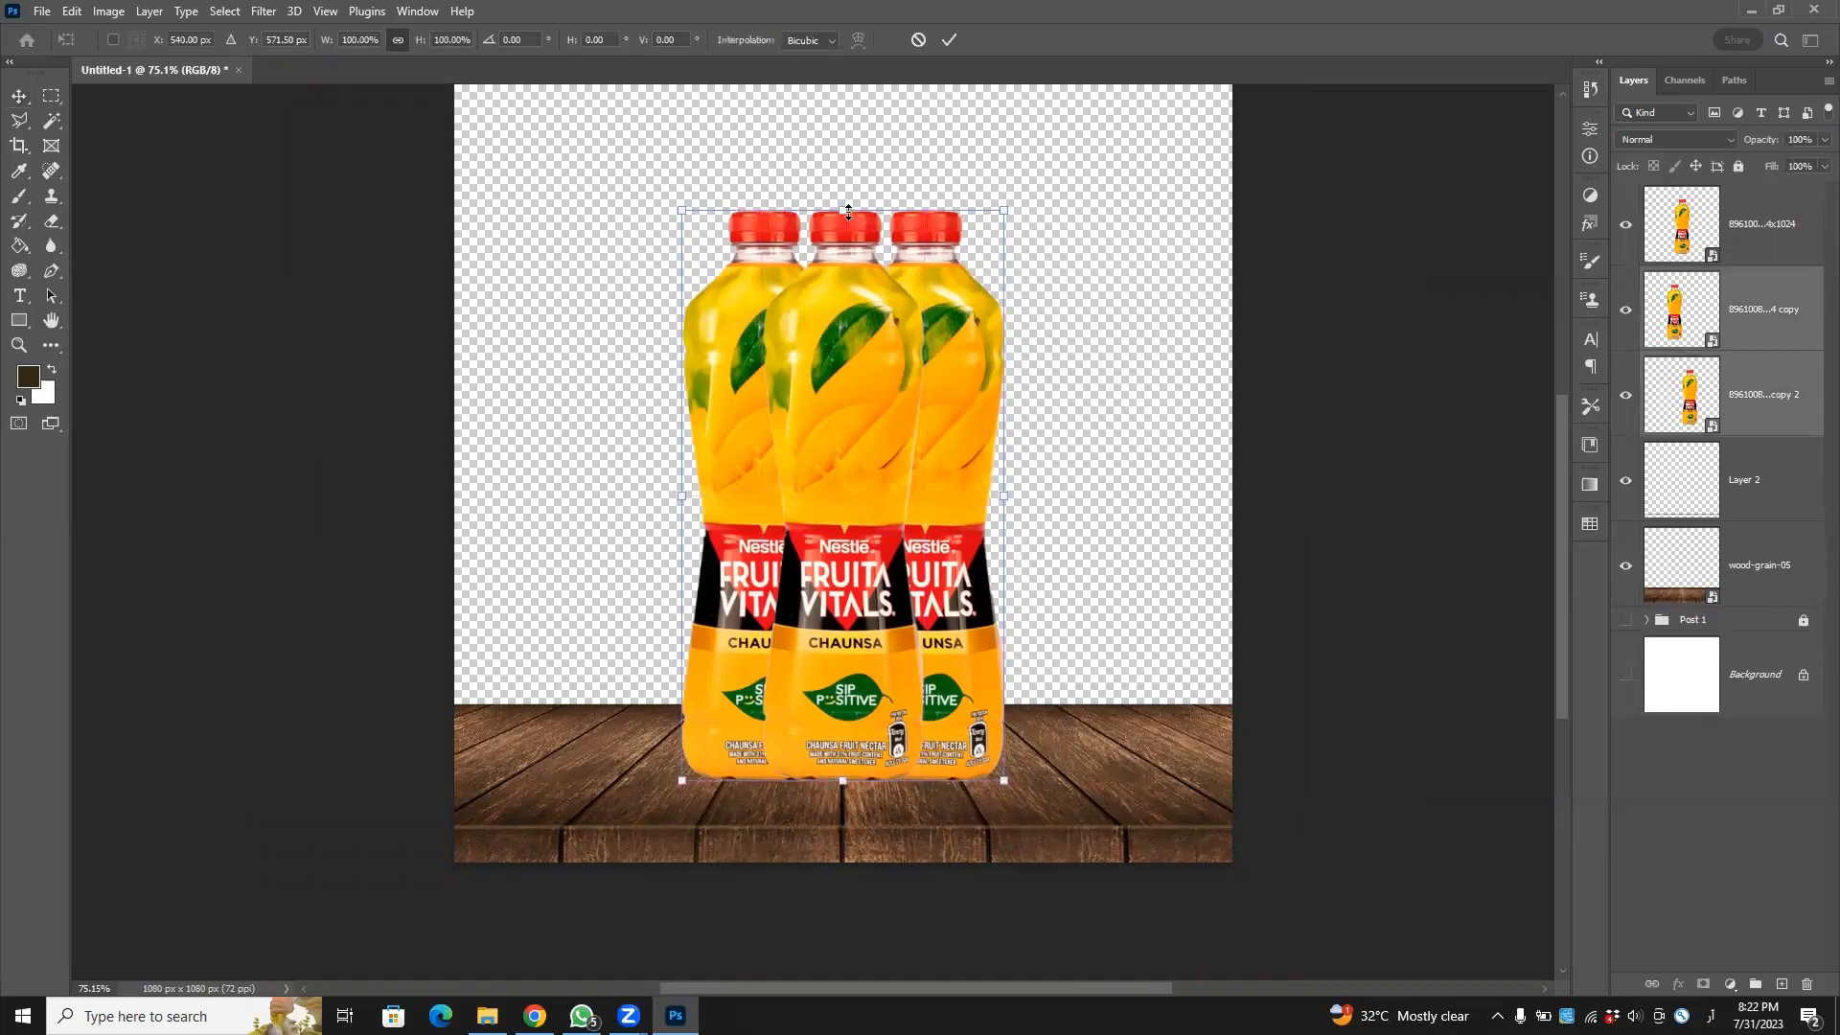
pyautogui.moveTo(848, 212)
pyautogui.mouseDown()
pyautogui.moveTo(847, 197)
pyautogui.moveTo(867, 241)
pyautogui.mouseUp()
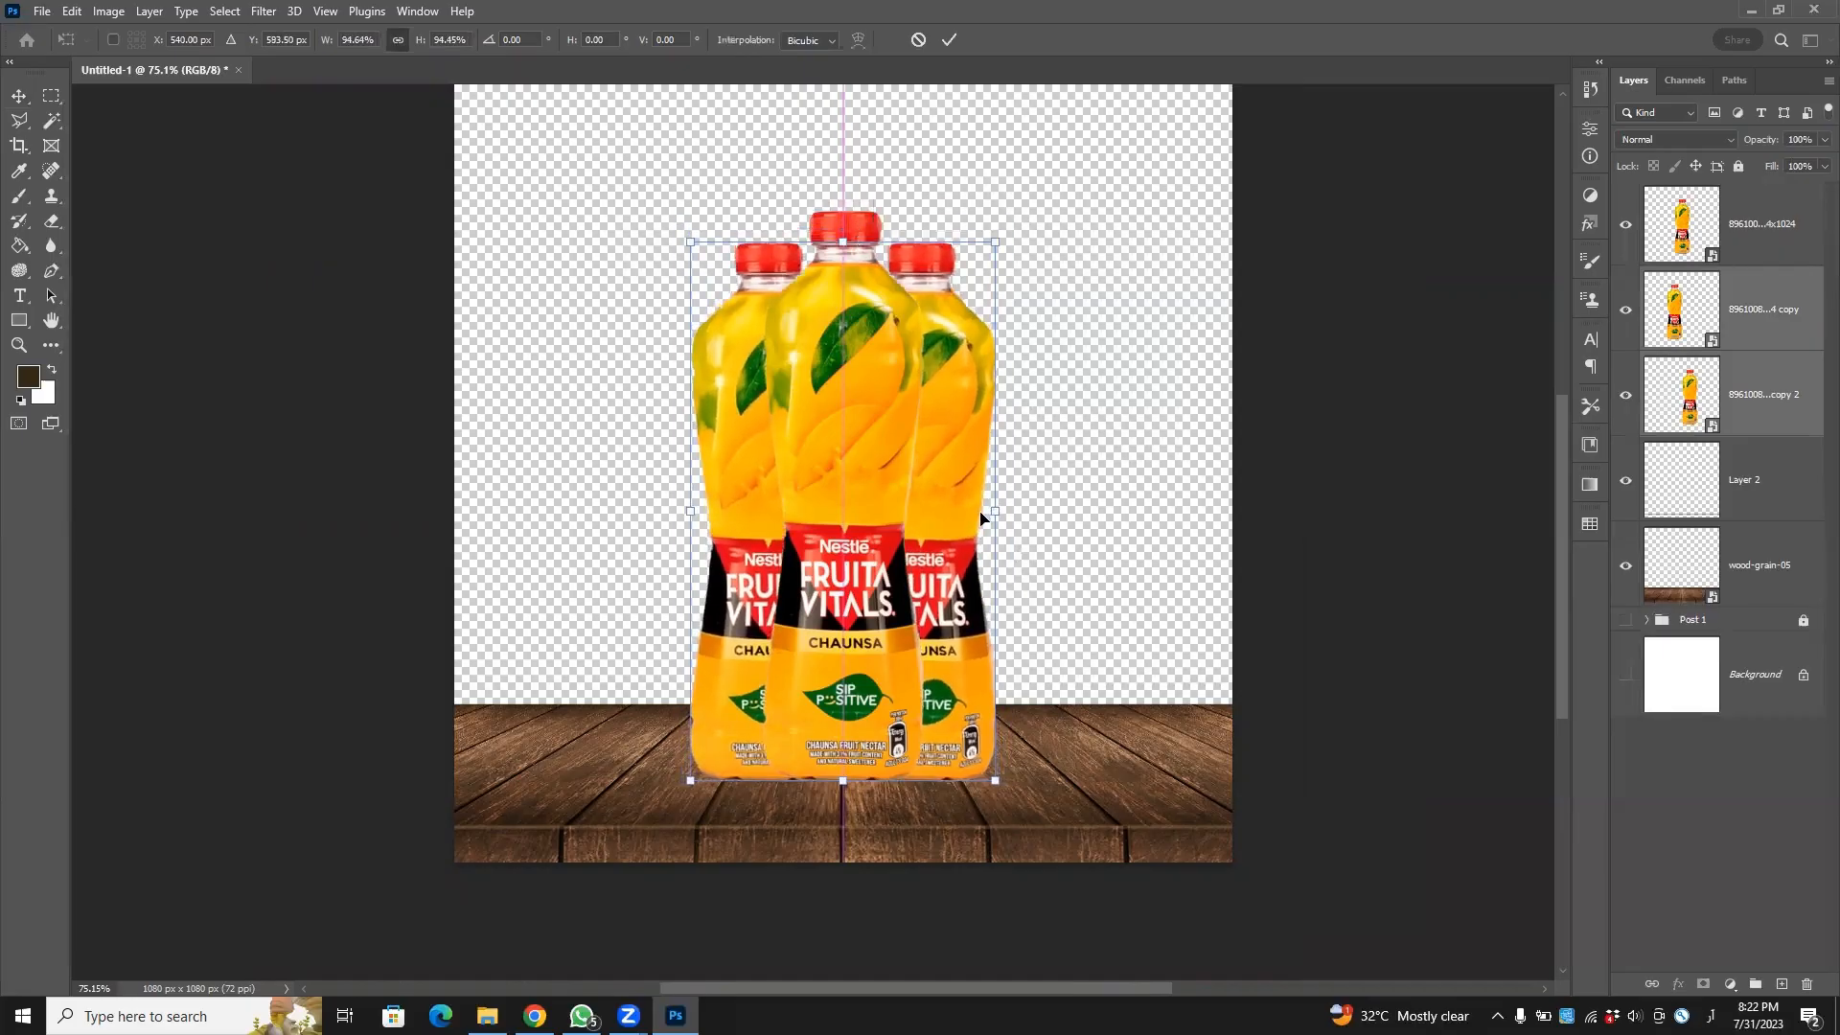
pyautogui.moveTo(963, 536); pyautogui.dragTo(963, 520)
pyautogui.click(949, 39)
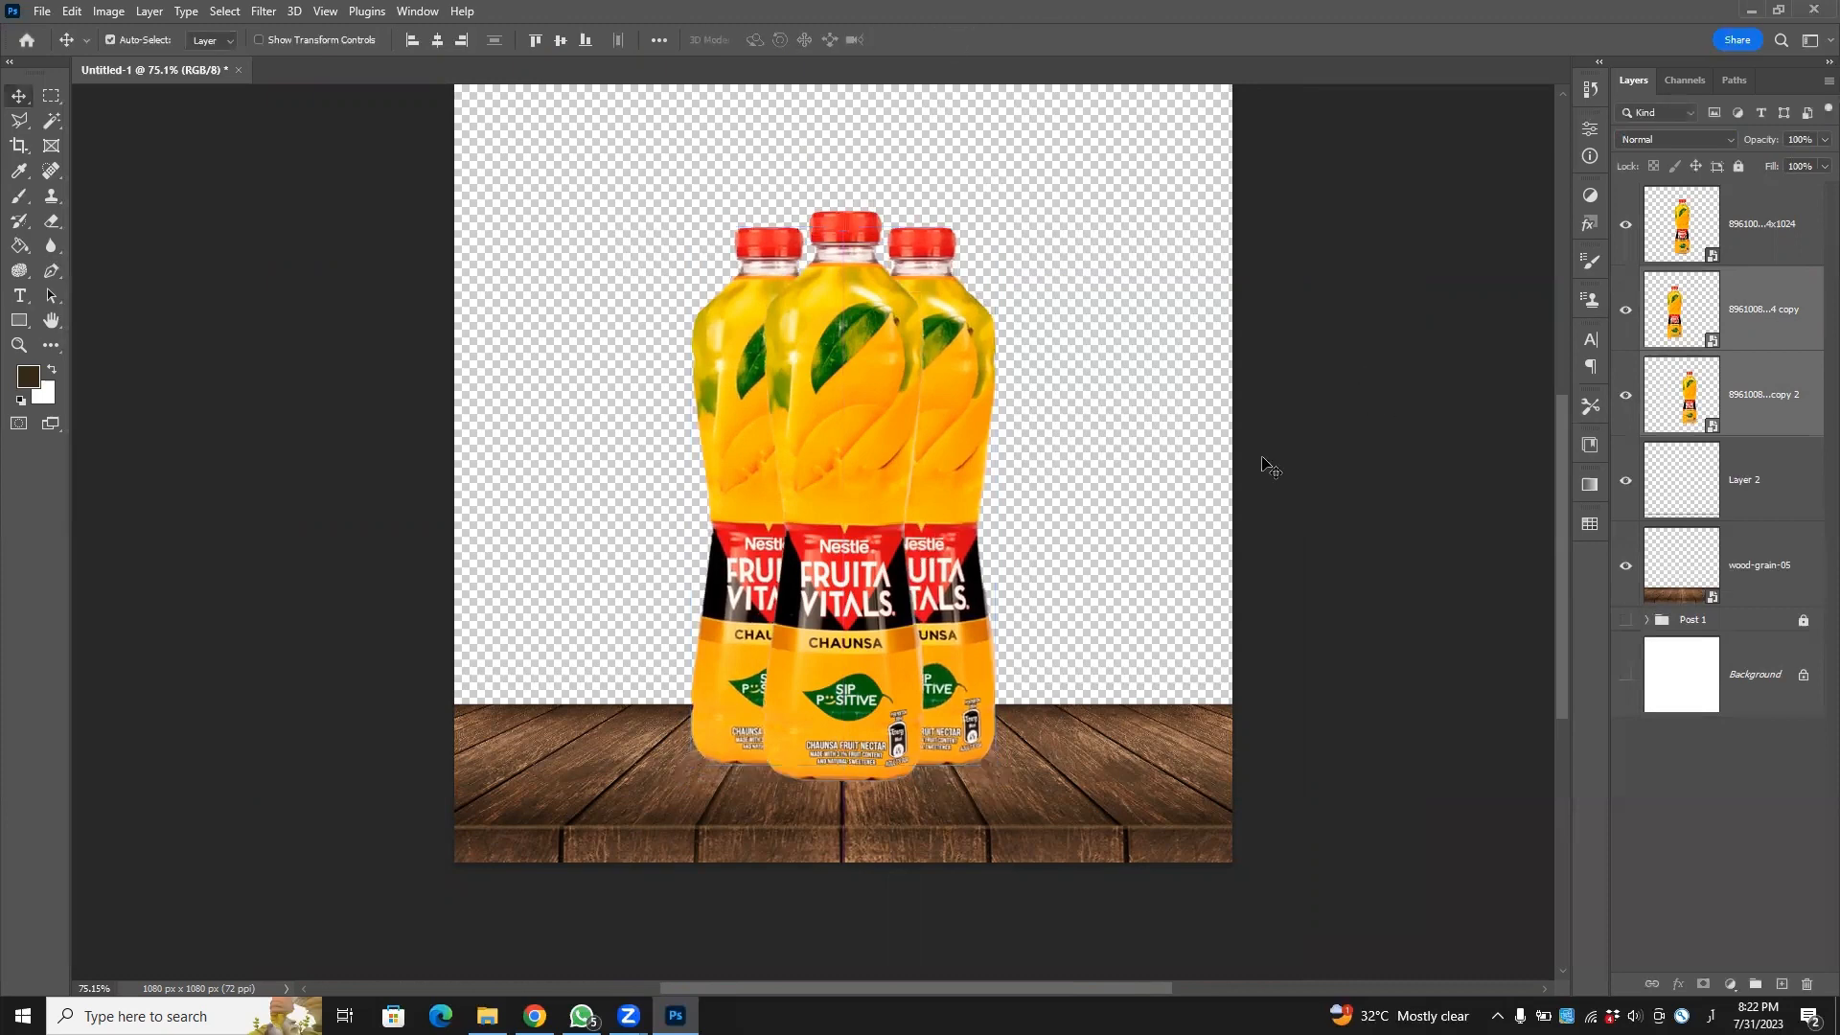
# Nudge the right-hand bottle 40 px further right, away from the centre bottle.
pyautogui.click(958, 445)
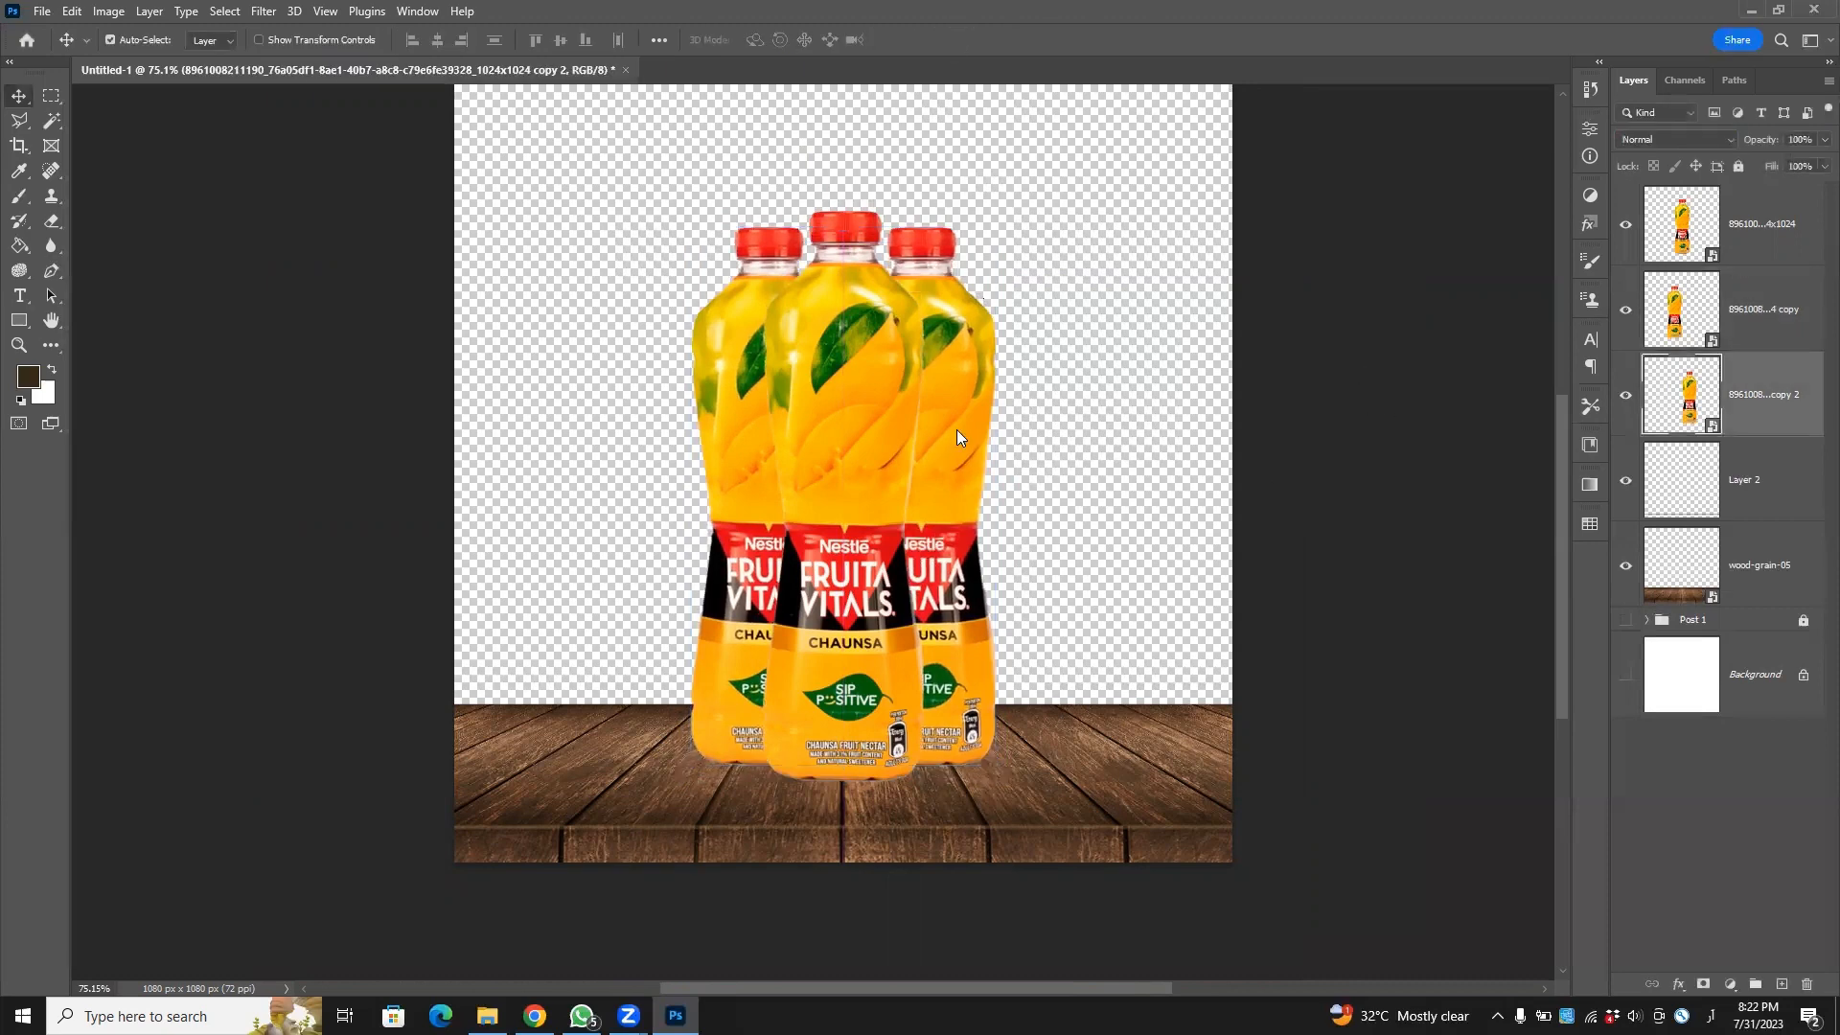
pyautogui.hotkey('shift', 'Right')
pyautogui.hotkey('shift', 'Right')
pyautogui.hotkey('shift', 'Right')
pyautogui.hotkey('shift', 'Right')
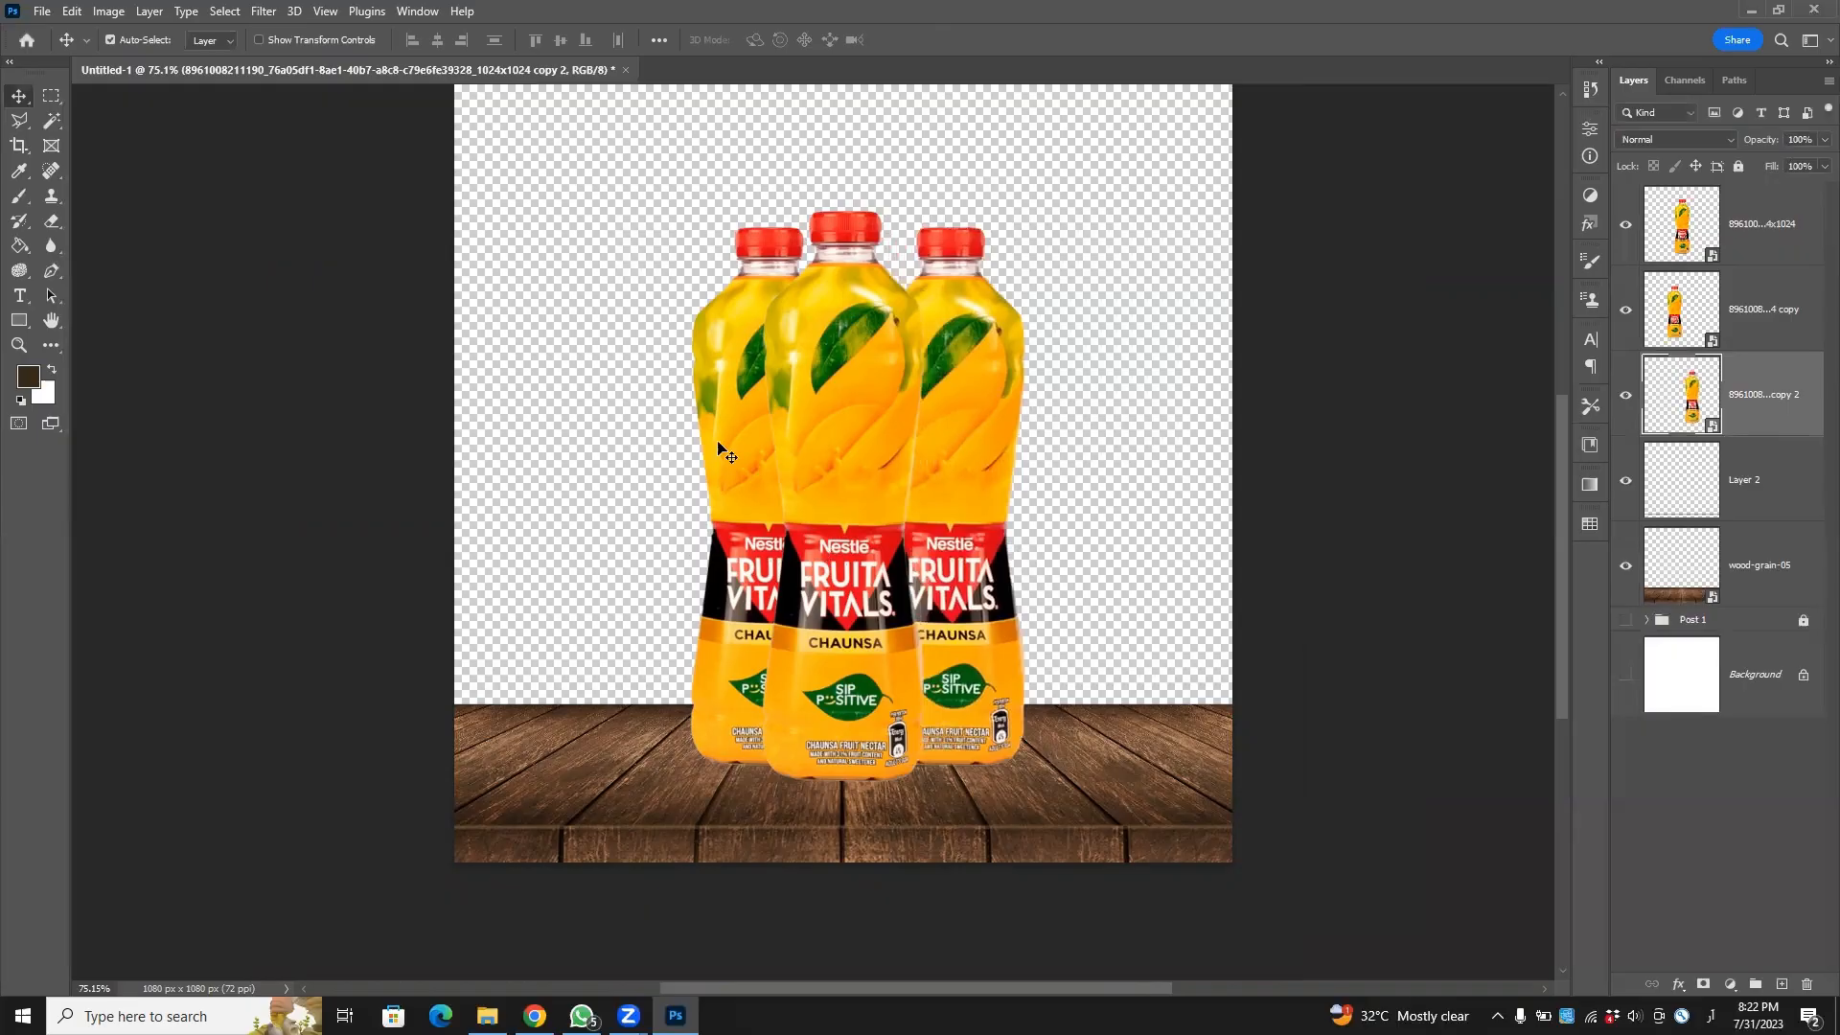
# Nudge the left-hand bottle 40 px further left to match the spacing on the other side.
pyautogui.click(747, 289)
pyautogui.hotkey('shift', 'Left')
pyautogui.hotkey('shift', 'Left')
pyautogui.hotkey('shift', 'Left')
pyautogui.hotkey('shift', 'Left')
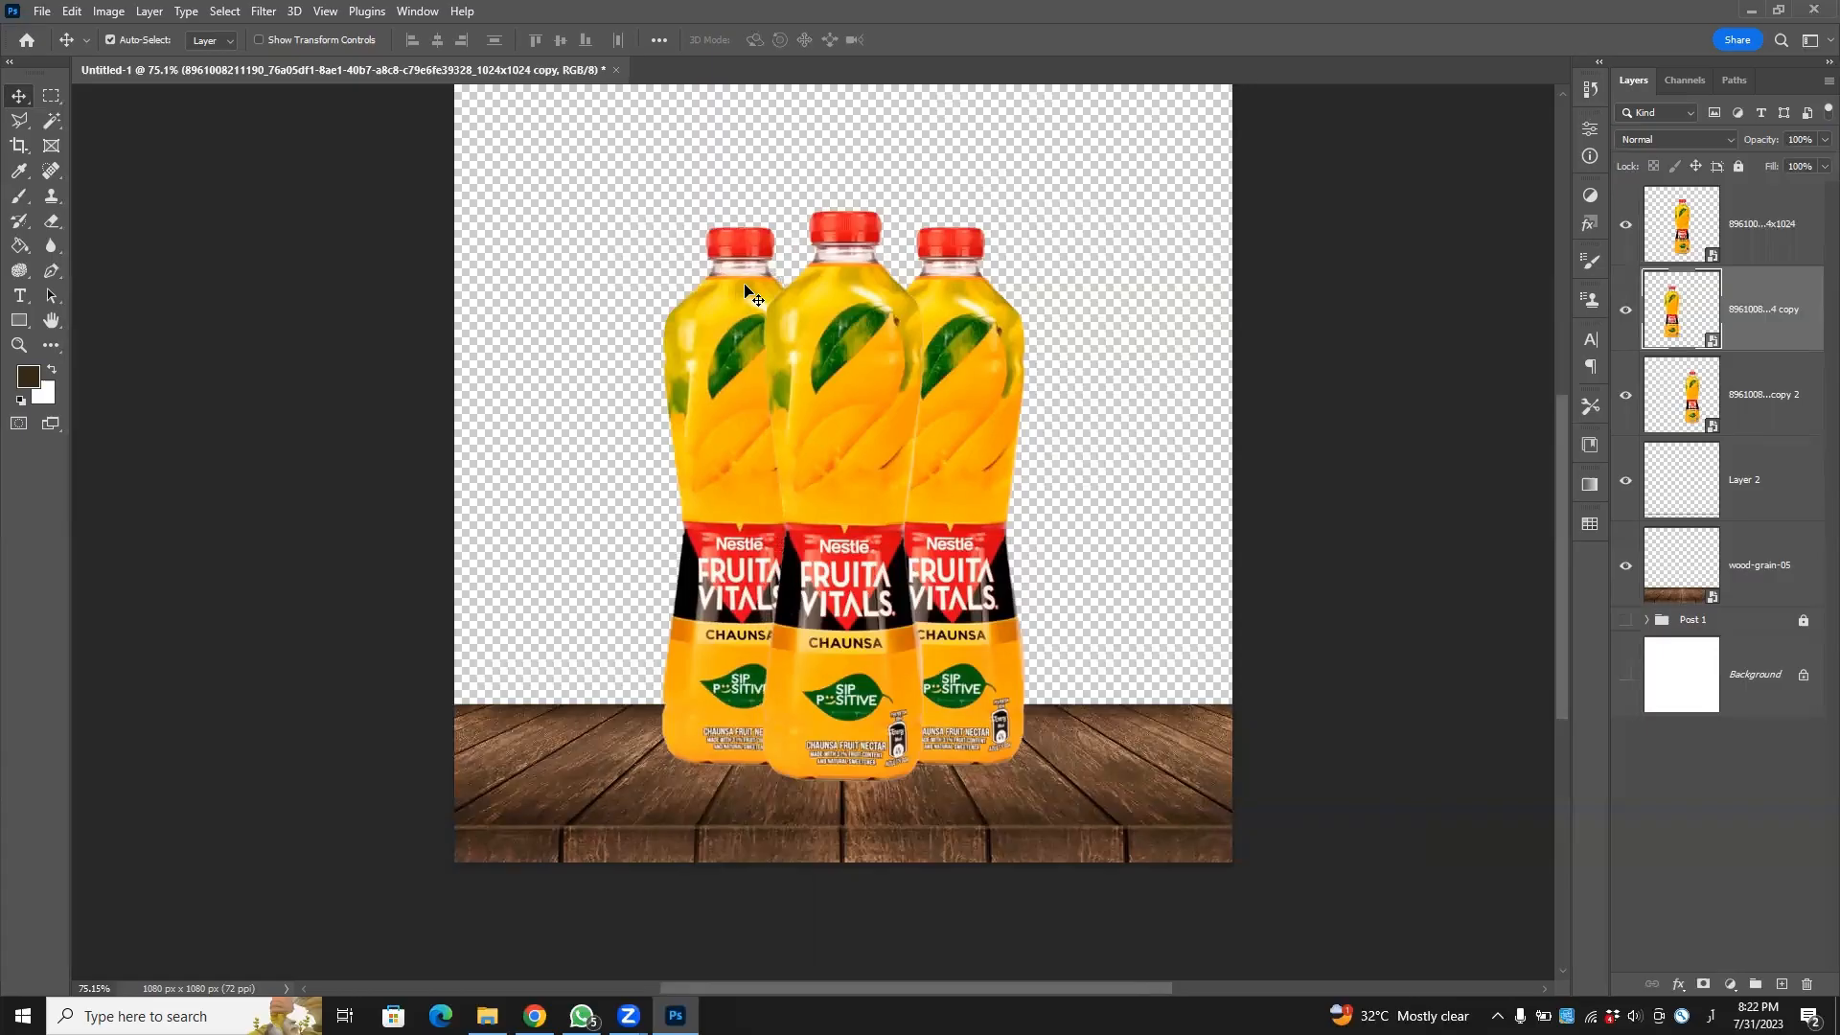
pyautogui.click(1446, 460)
pyautogui.scroll(-1, 1080, 412)
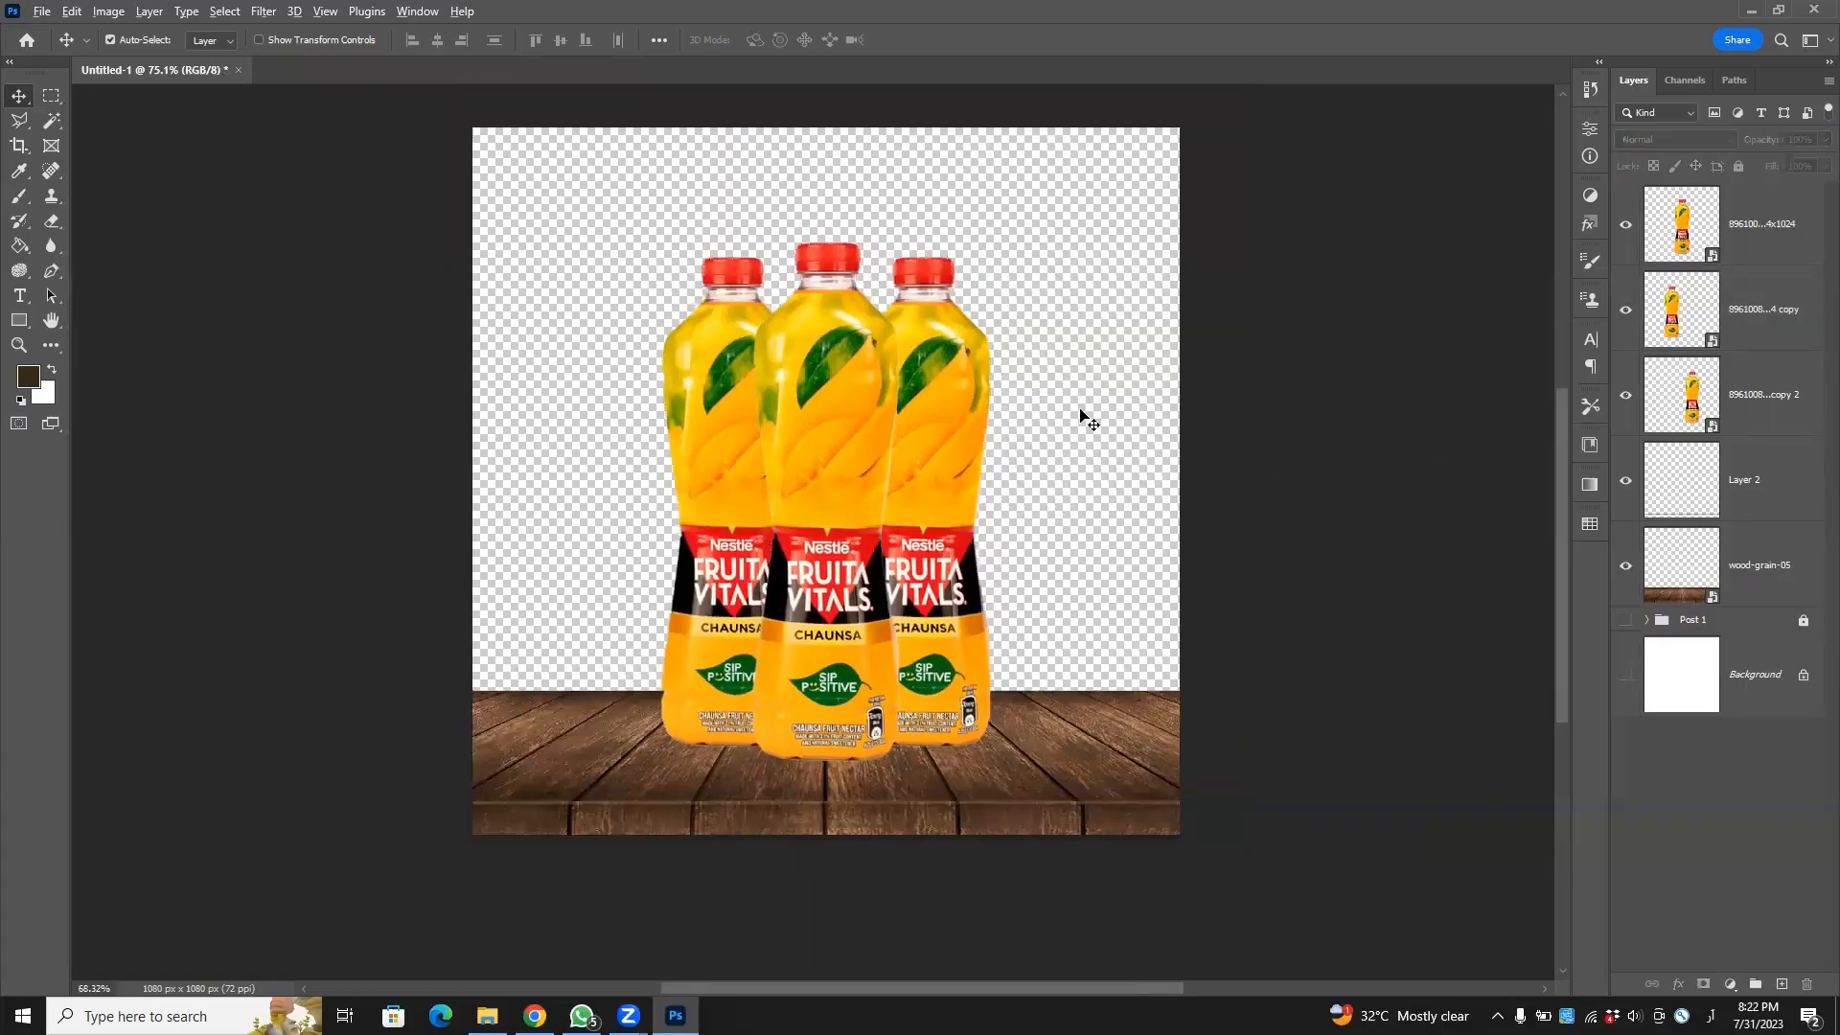
pyautogui.scroll(-1, 1081, 412)
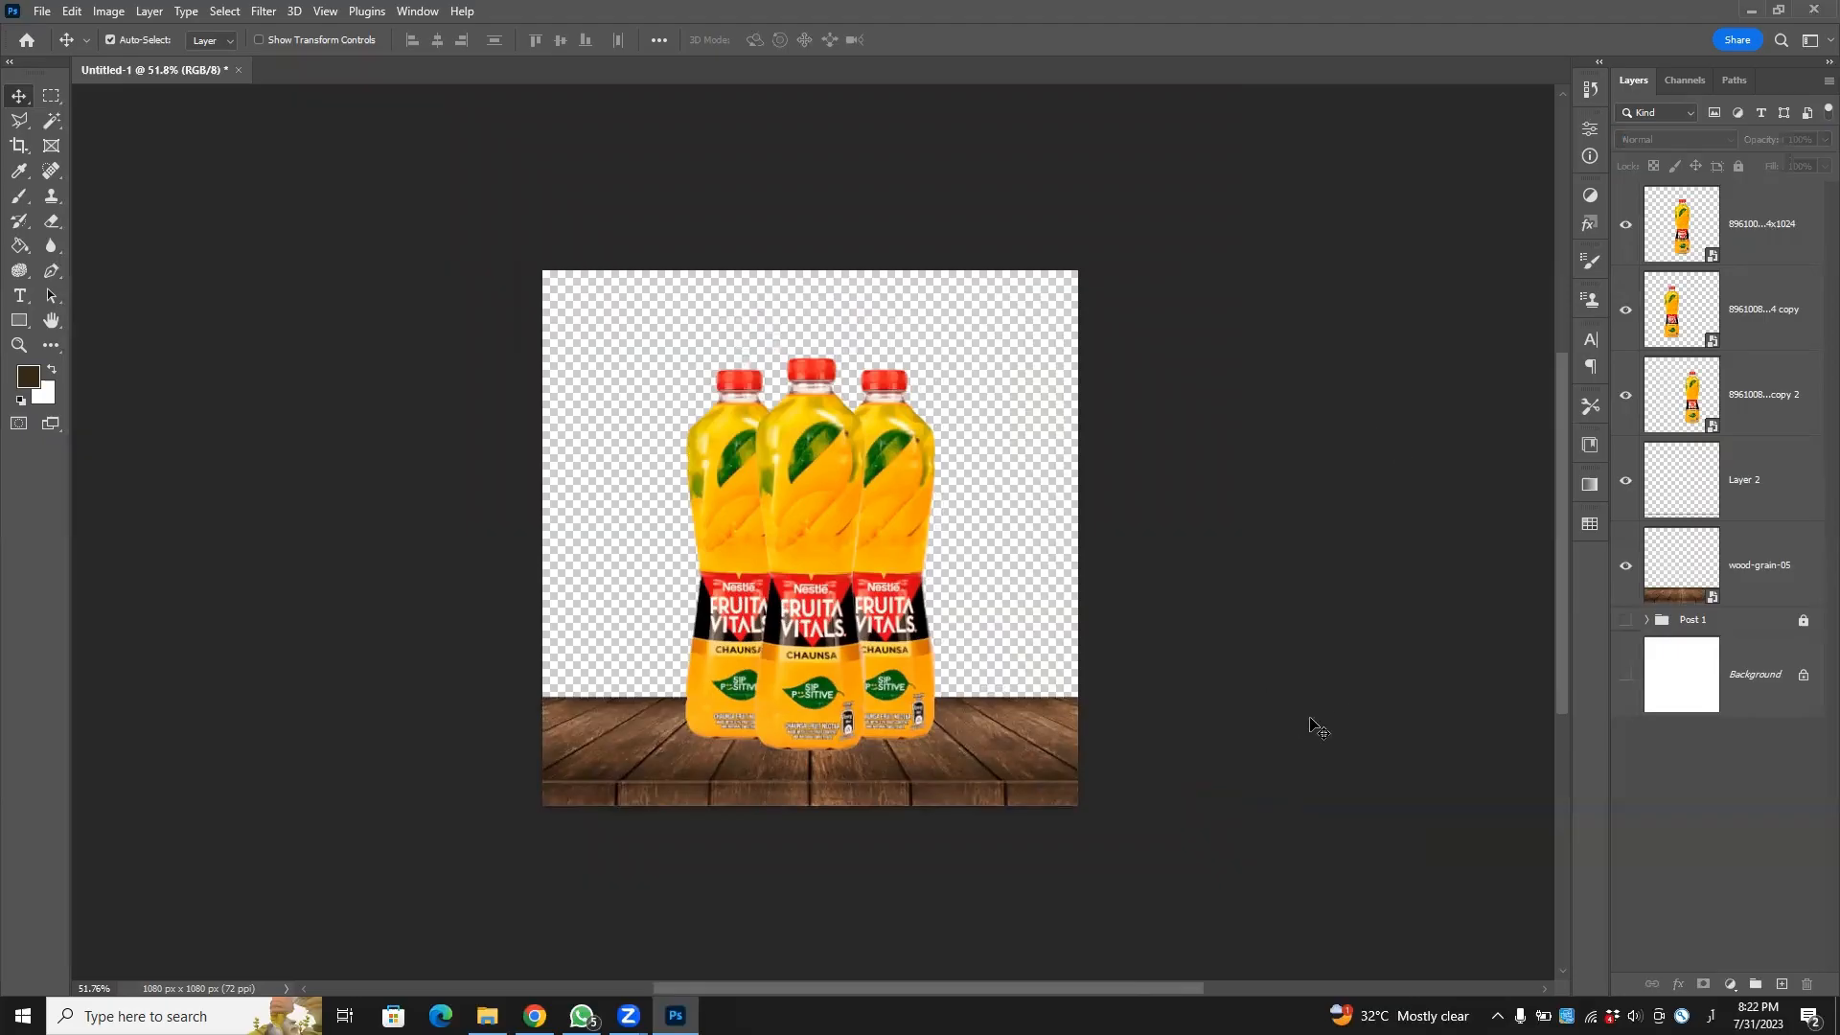
# Switch to Chrome and search Google Images for a mango farm background.
pyautogui.hotkey('alt', 'Tab')
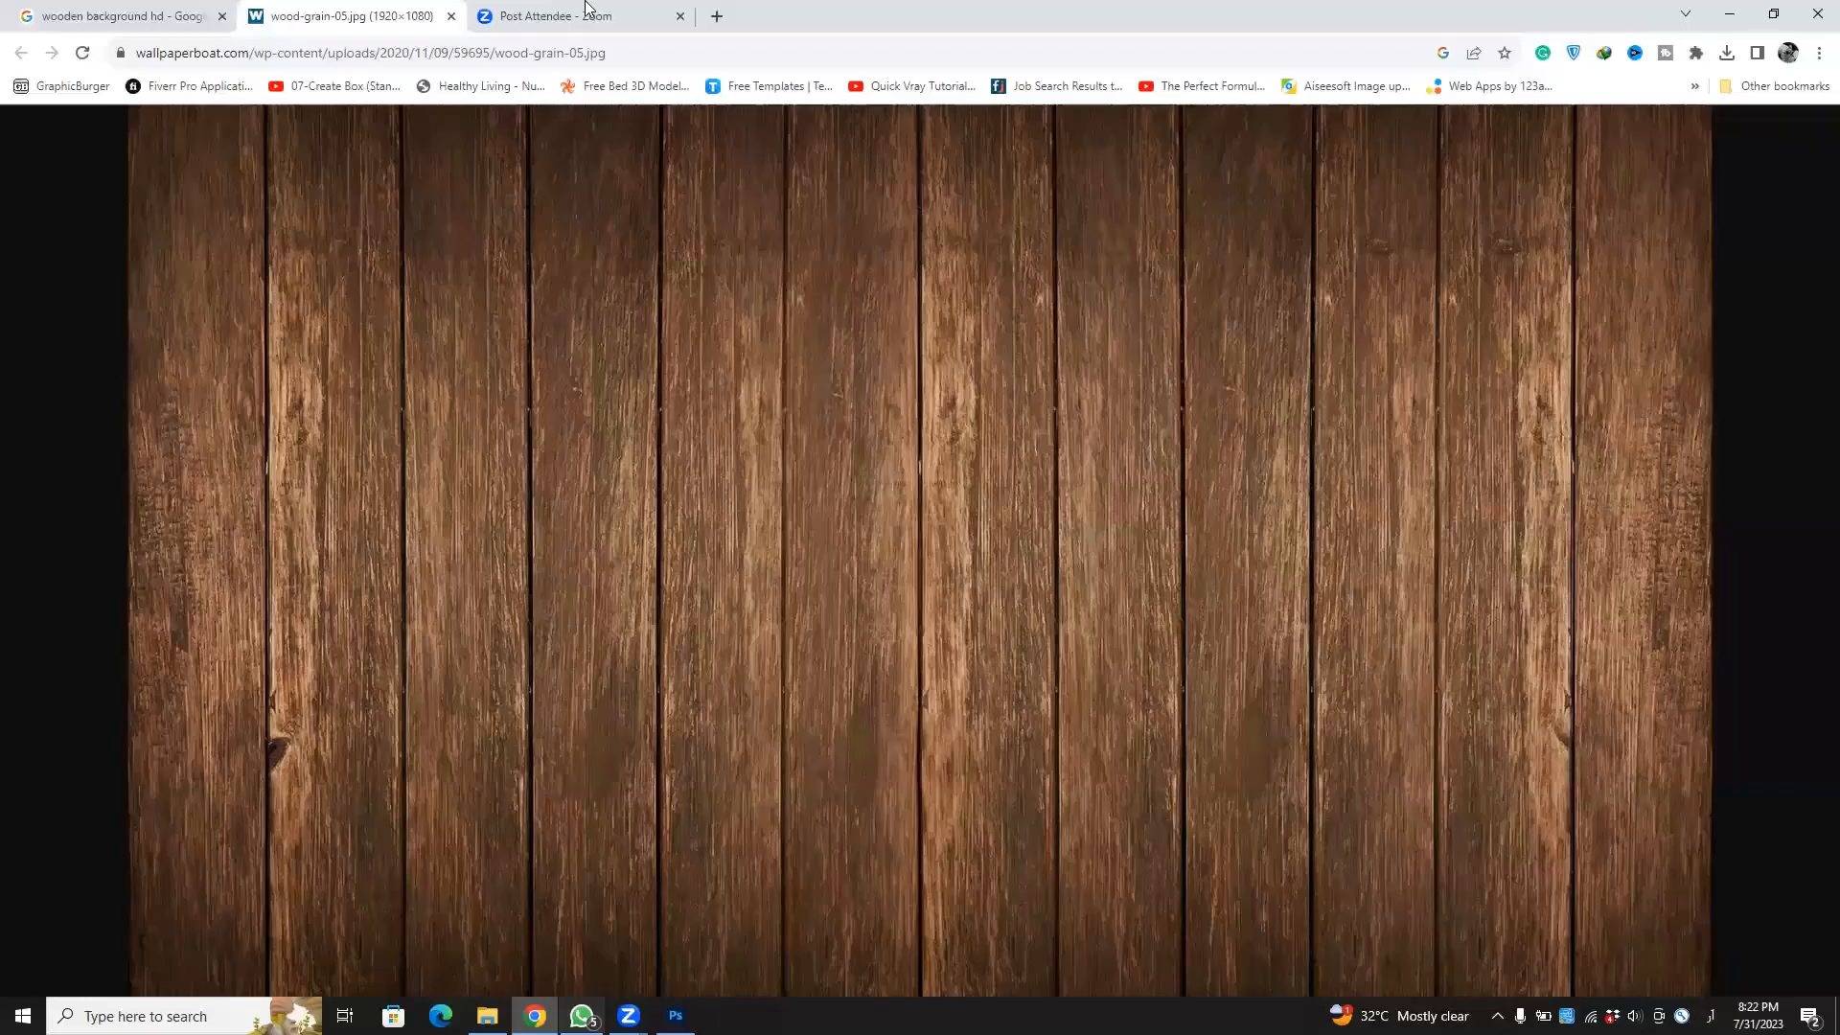
pyautogui.click(99, 8)
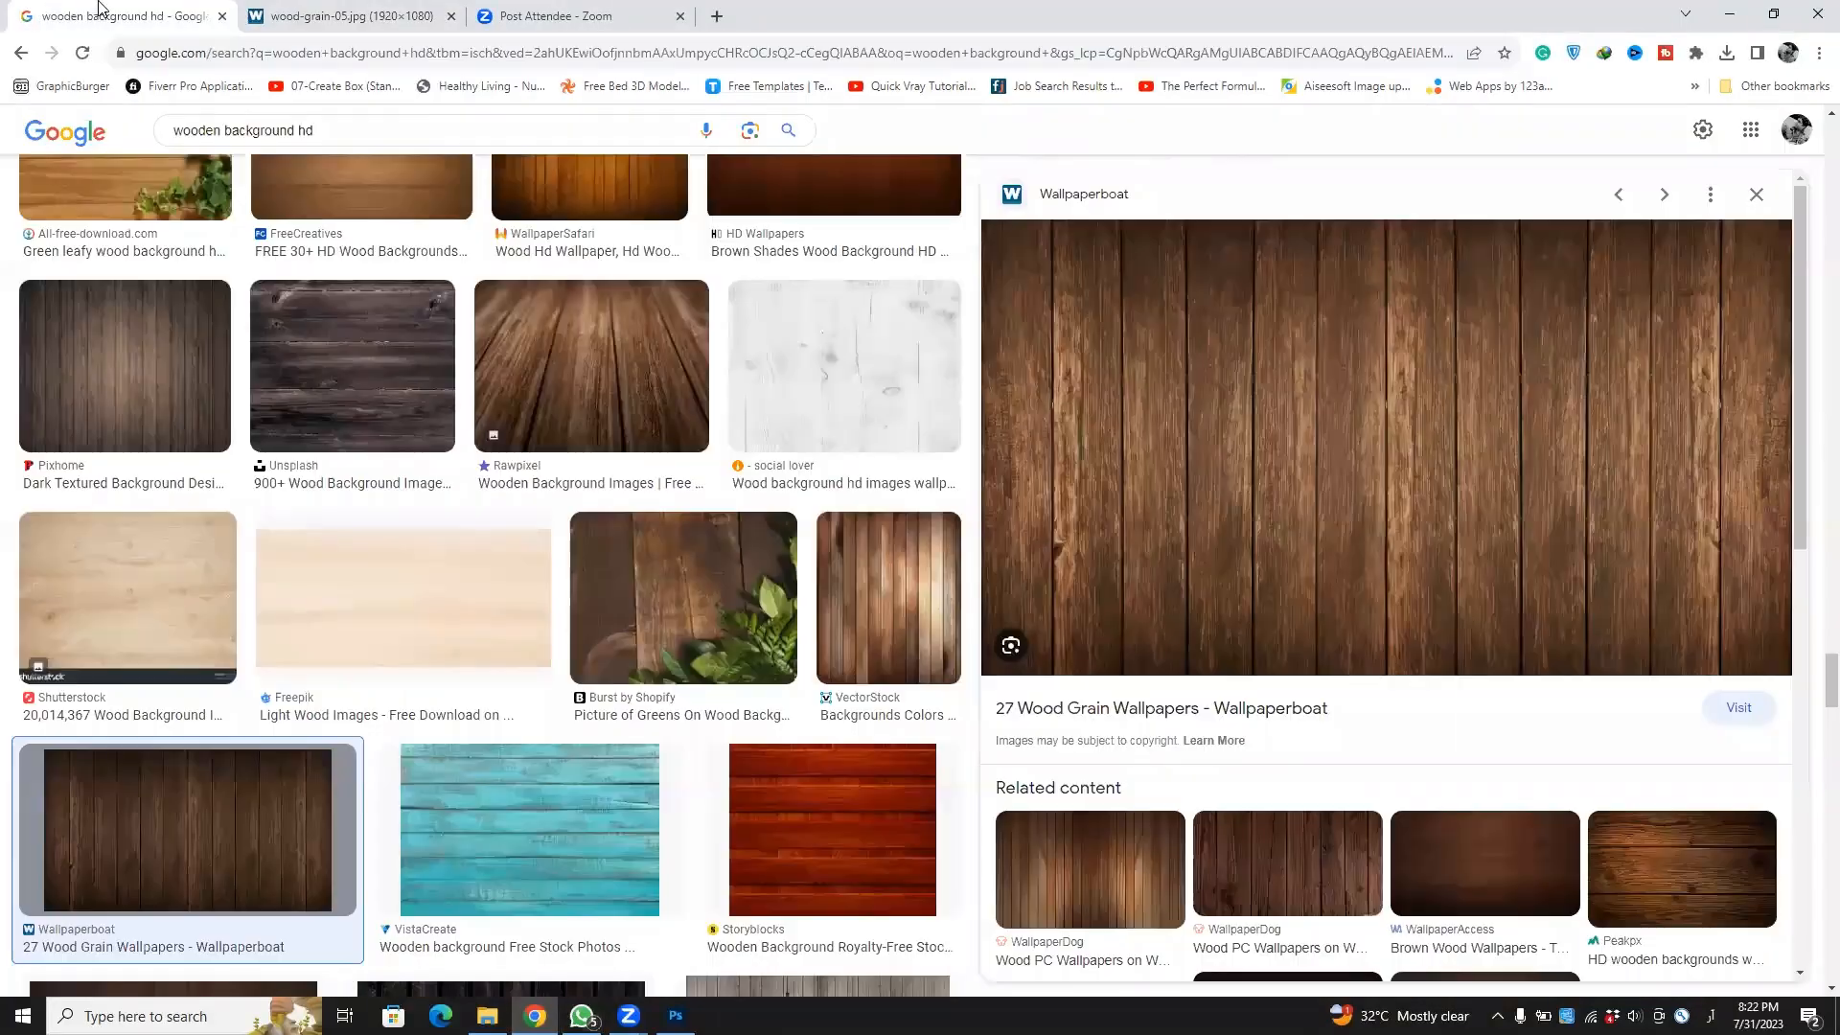
pyautogui.click(330, 117)
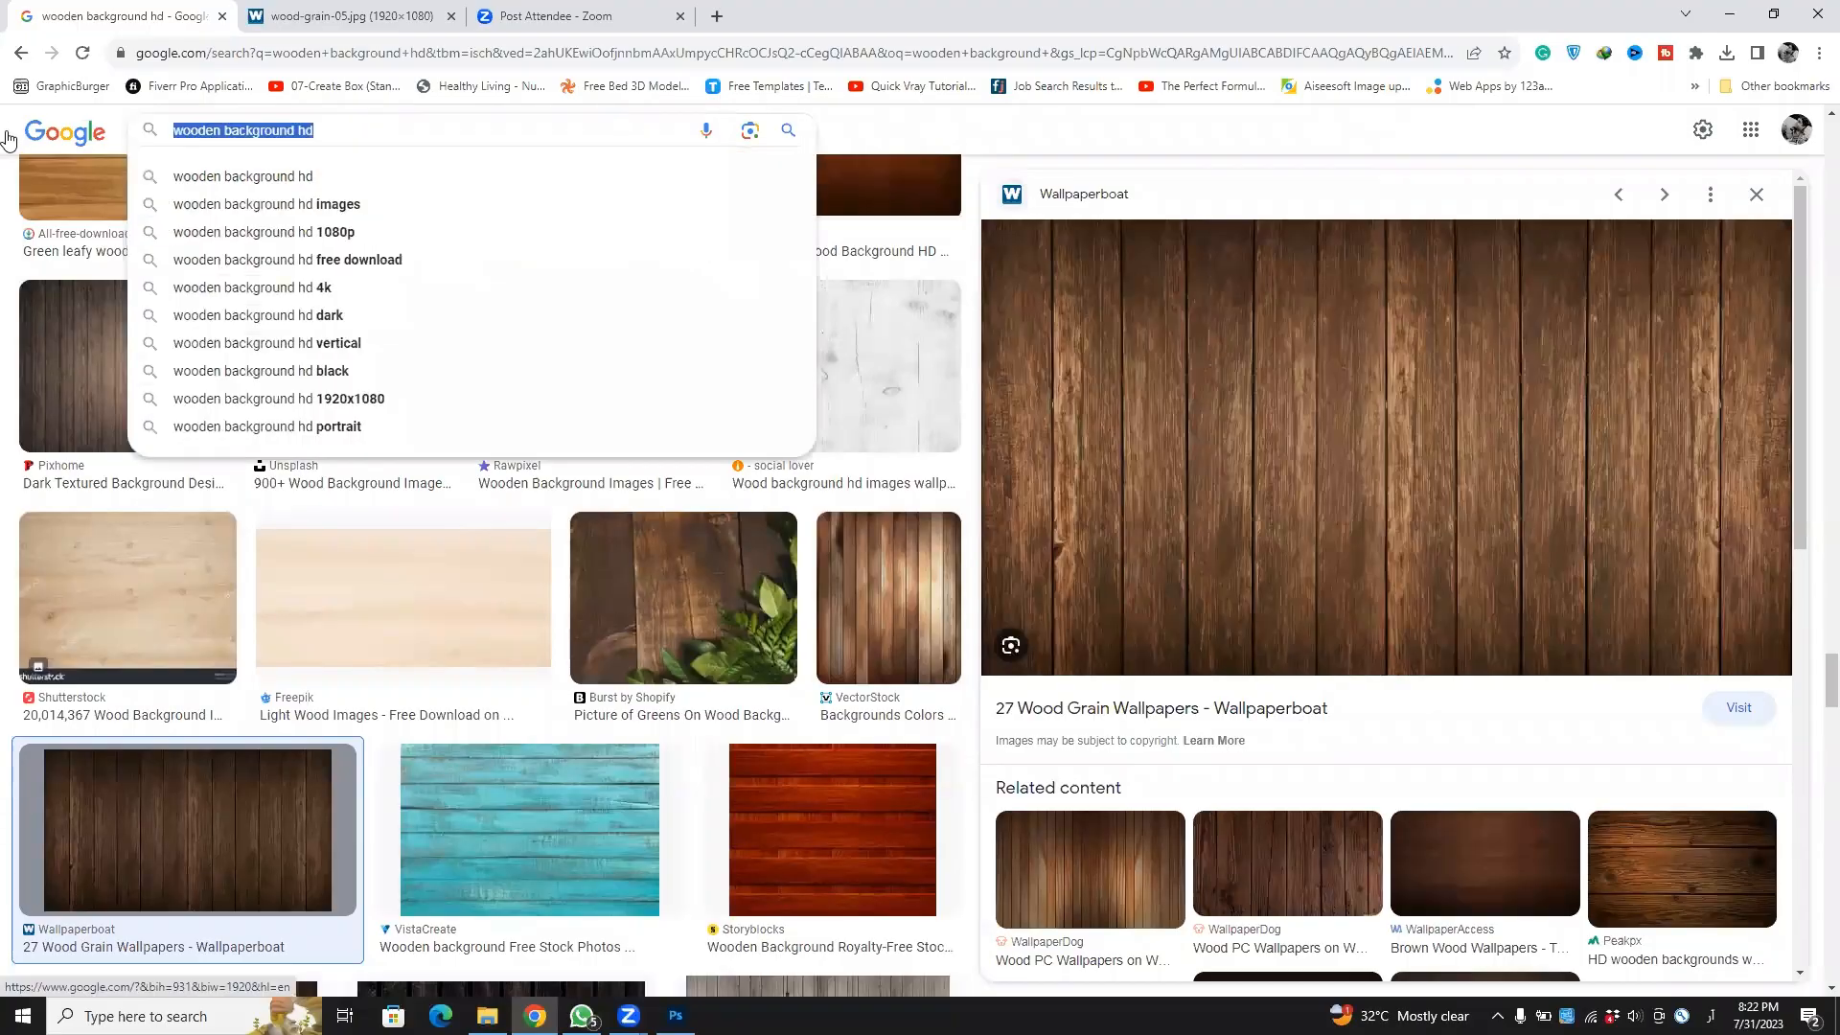
pyautogui.write('man')
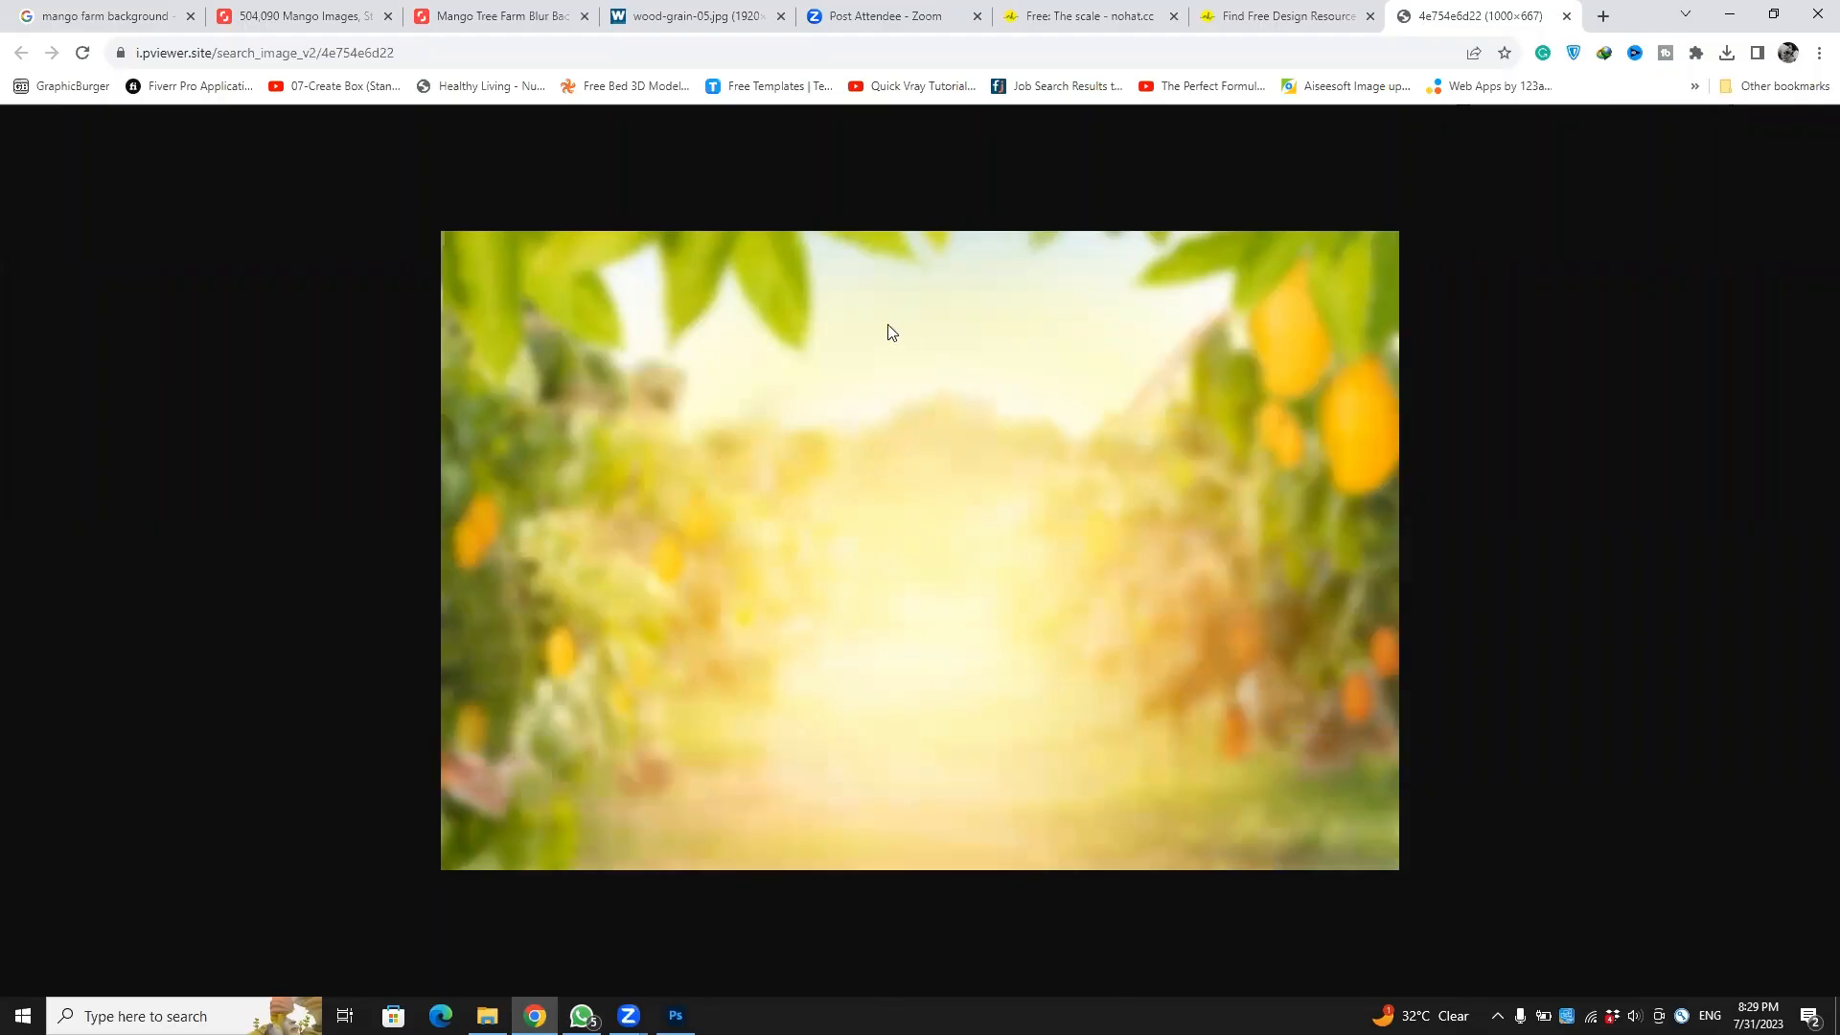
# Save the blurred mango farm image as 4e754e6d22.jpeg and place it in the Photoshop document.
pyautogui.rightClick(865, 334)
pyautogui.click(978, 369)
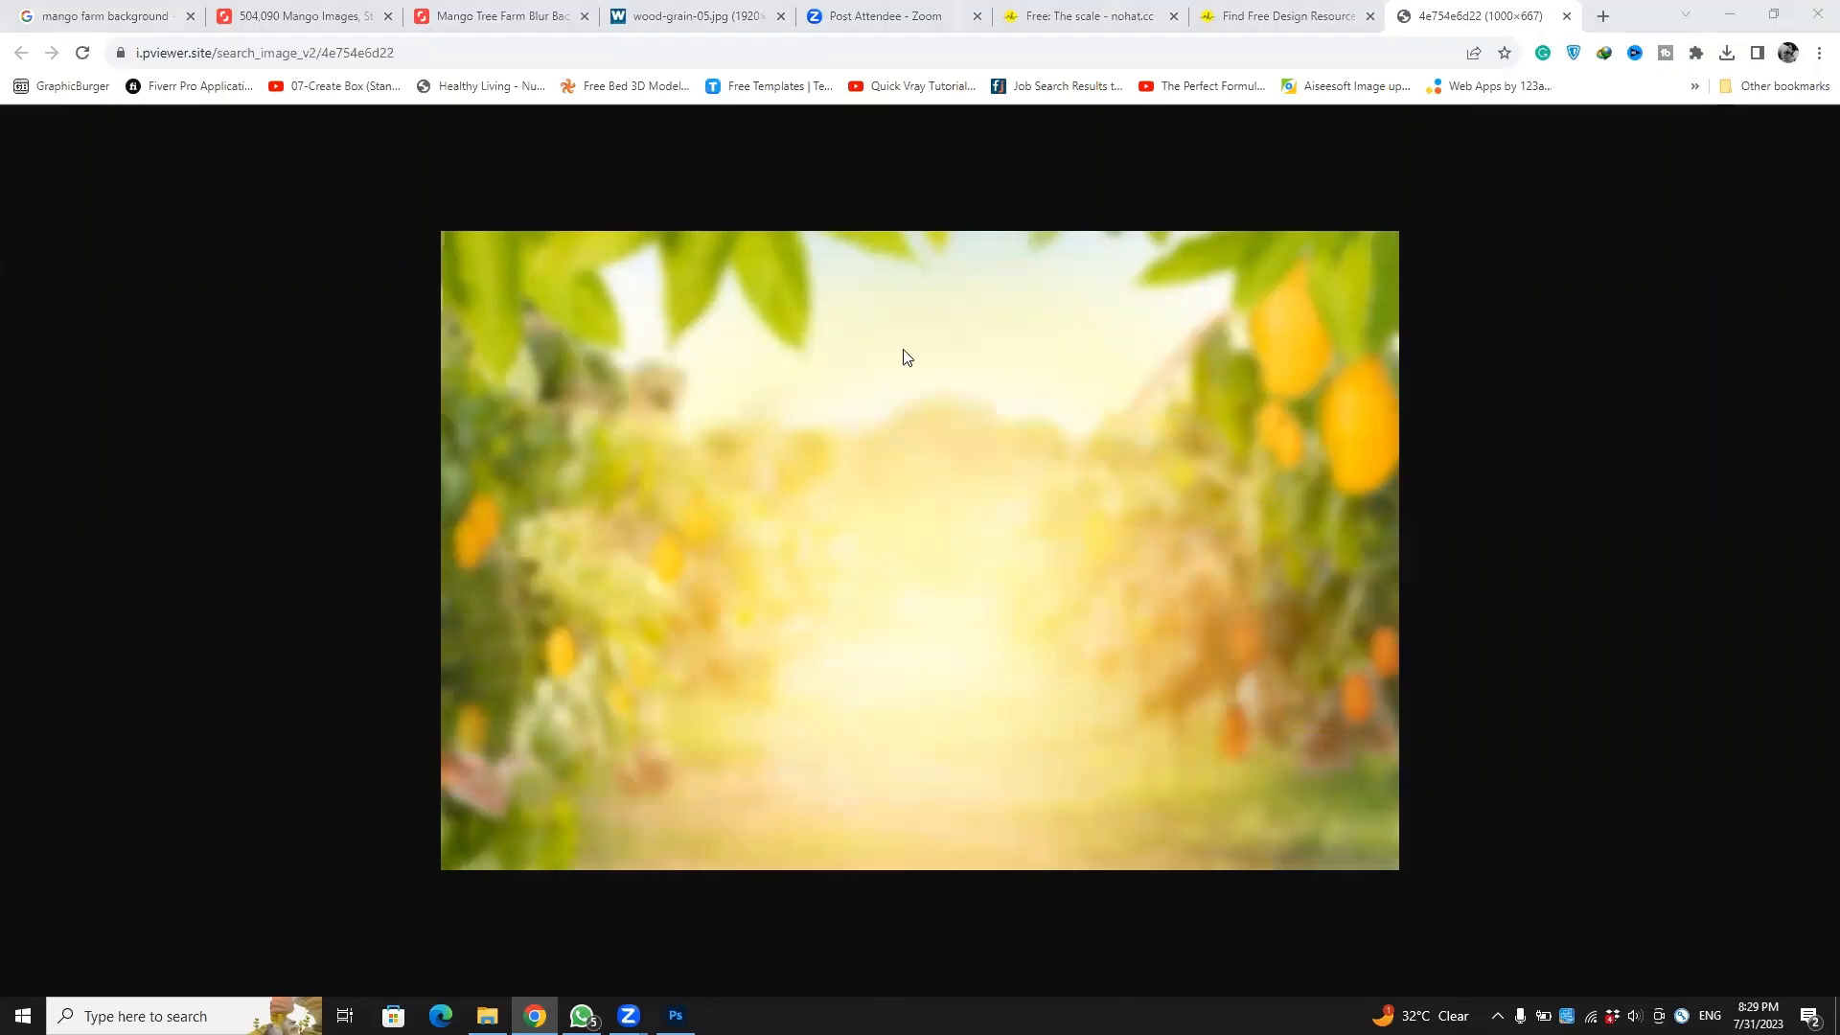
pyautogui.click(1686, 971)
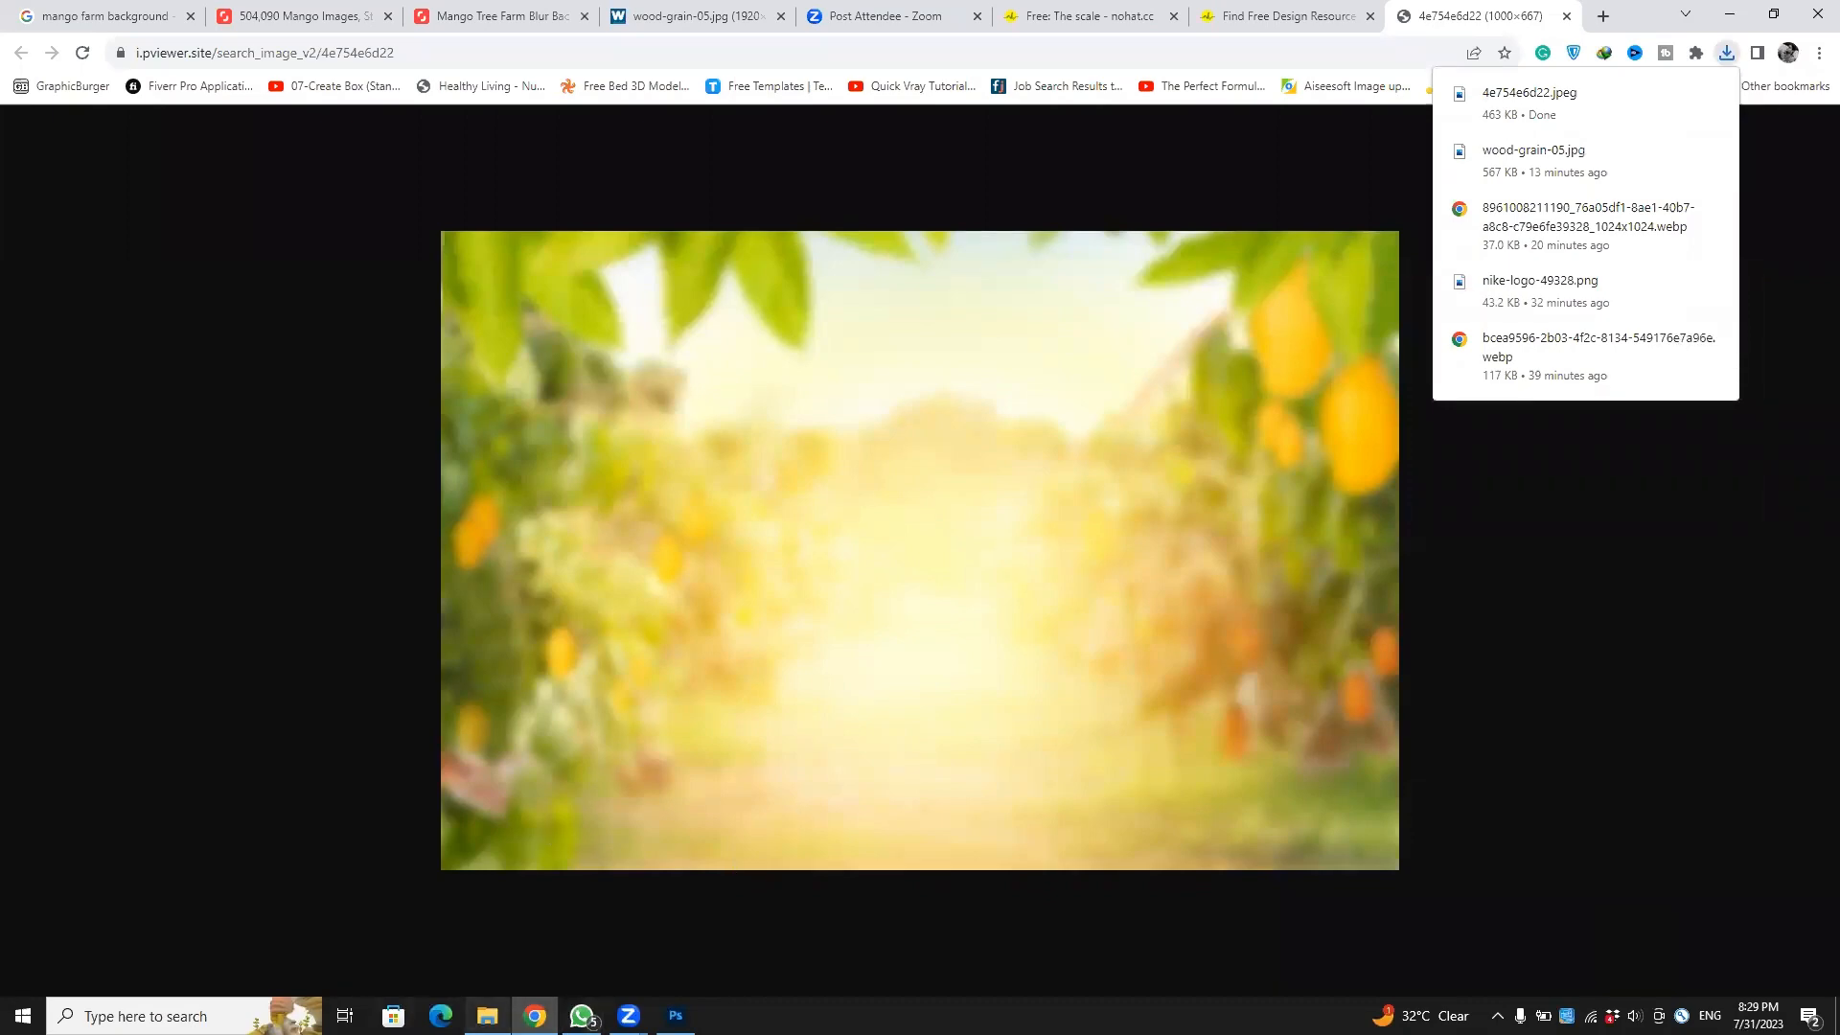
pyautogui.click(487, 1015)
pyautogui.moveTo(822, 277); pyautogui.dragTo(954, 381)
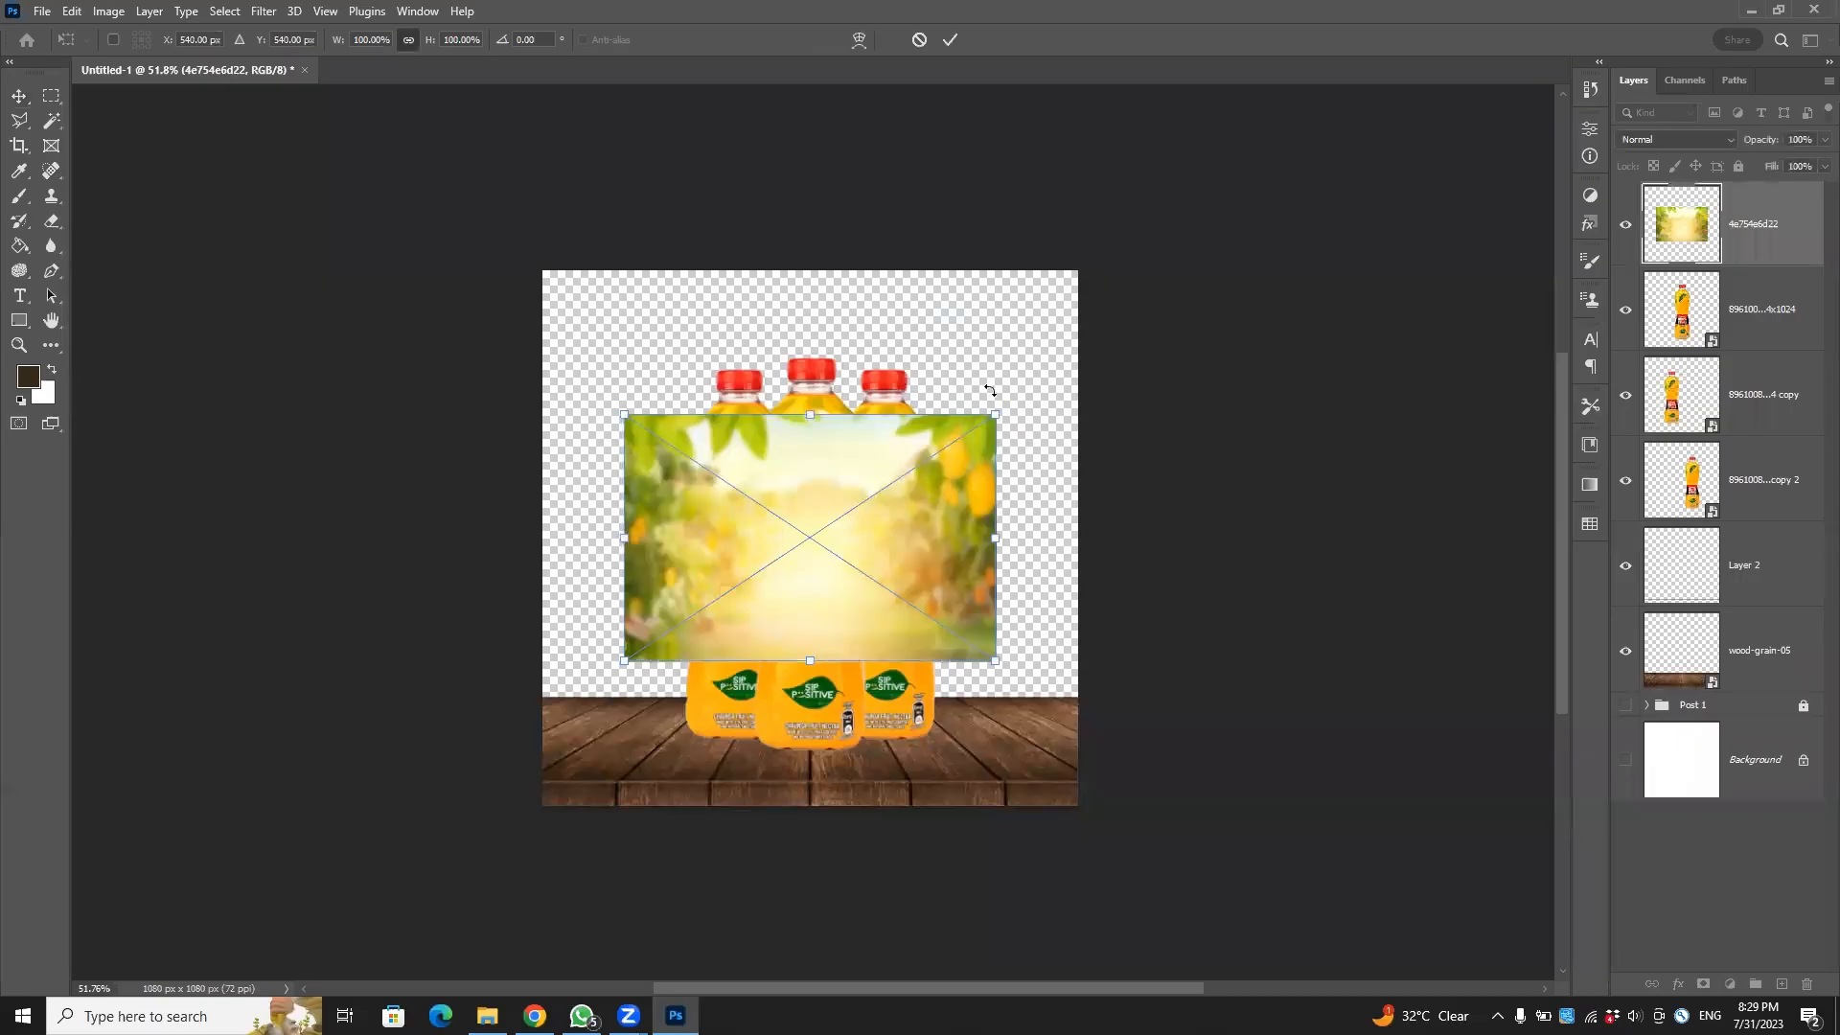
# Scale the mango farm image to about 183%, align it with the canvas top, and move its layer below wood-grain-05.
pyautogui.moveTo(999, 406); pyautogui.dragTo(1147, 307)
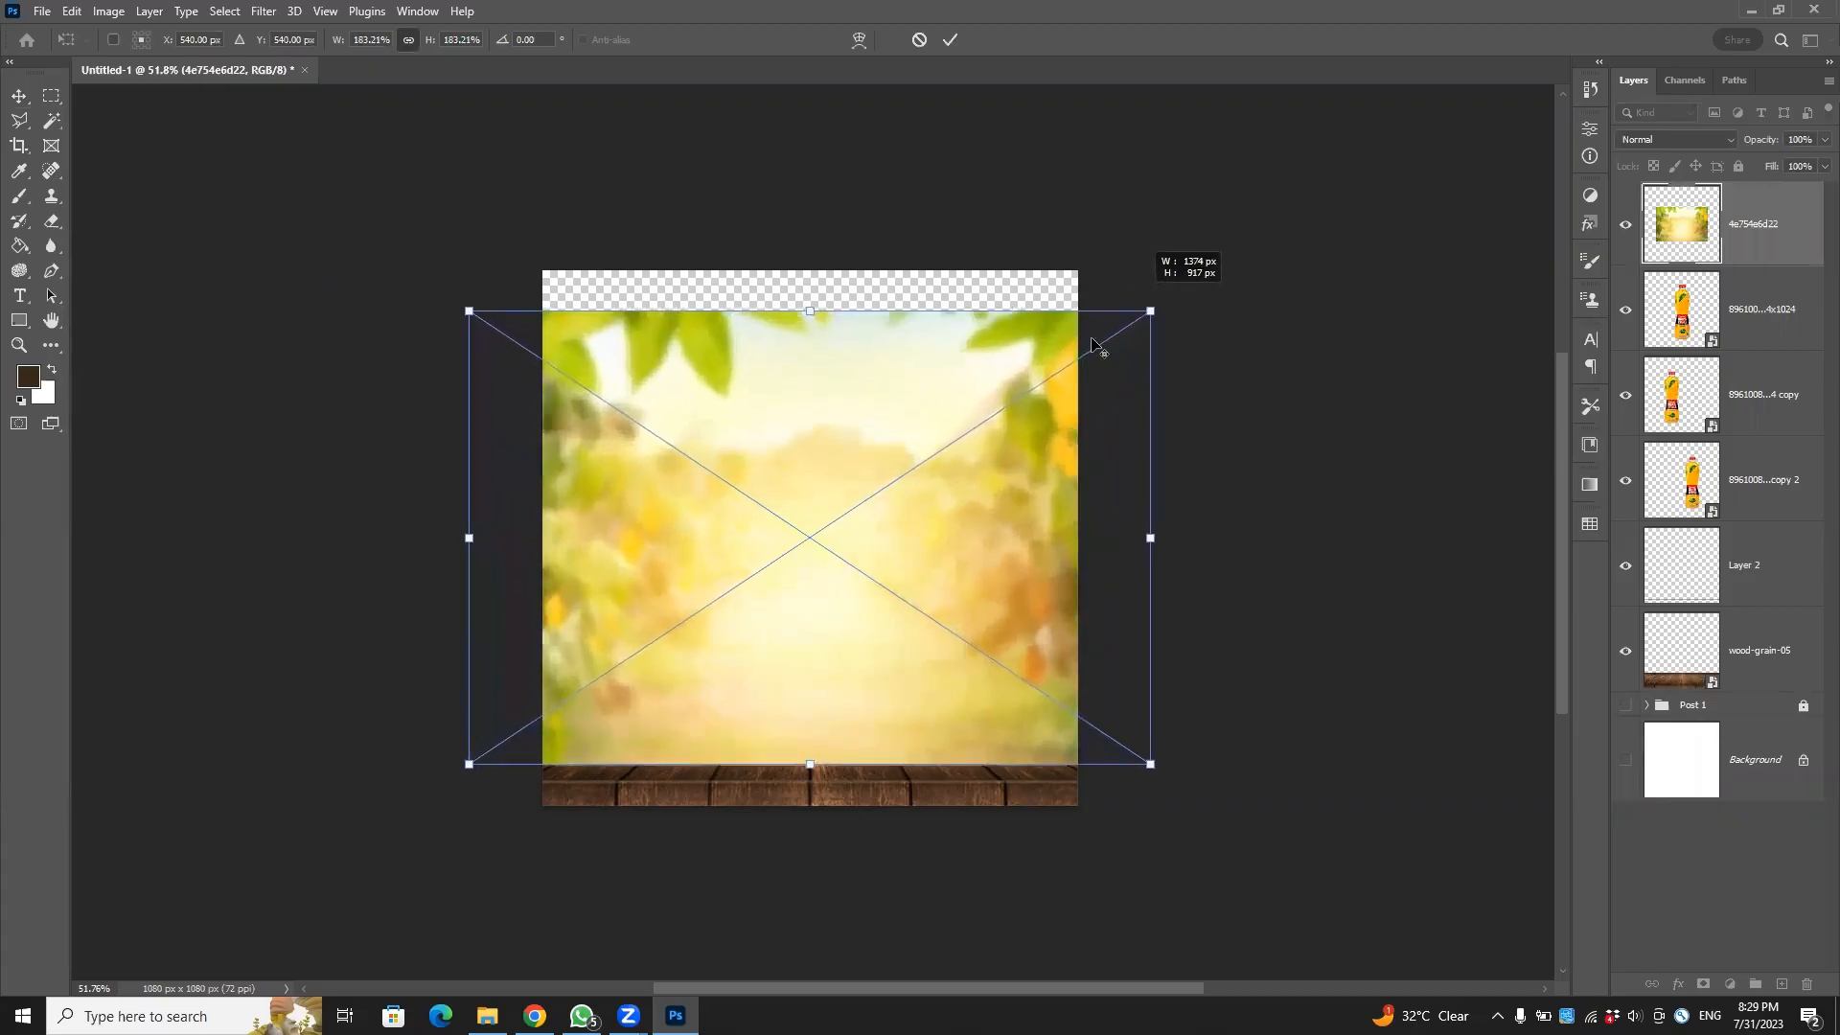
pyautogui.moveTo(878, 477); pyautogui.dragTo(880, 435)
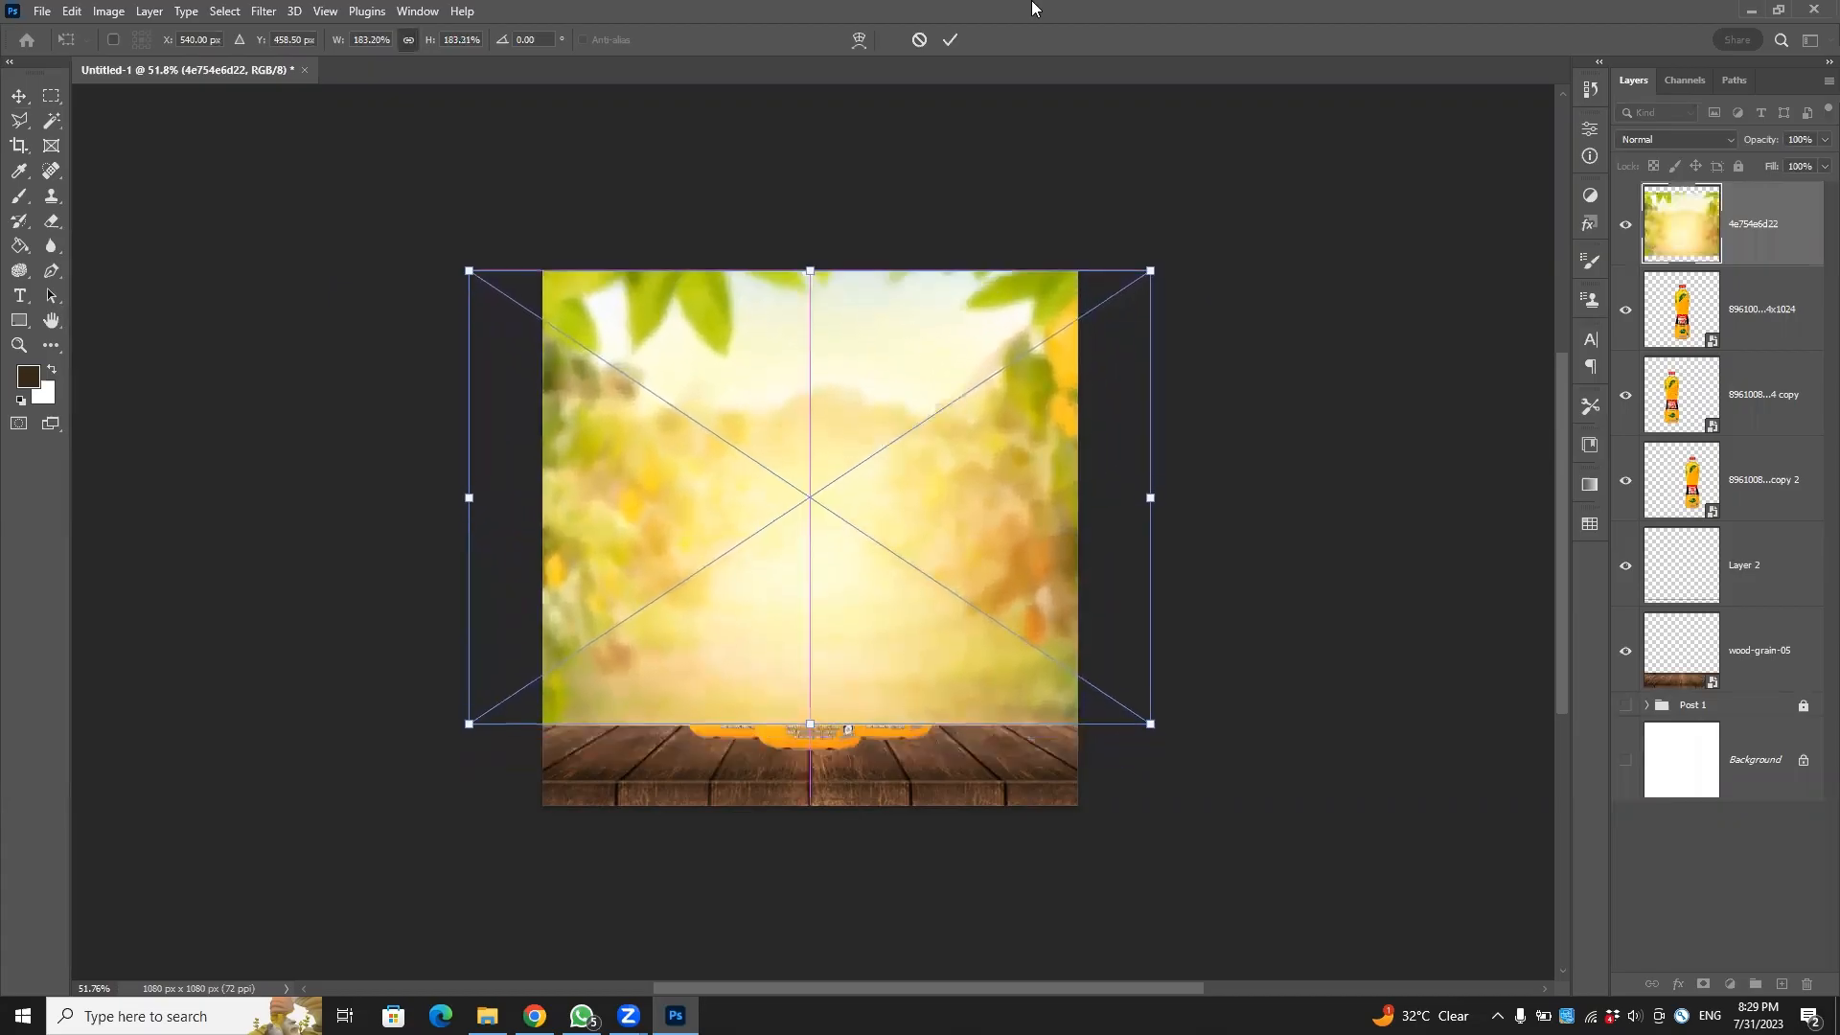
pyautogui.click(950, 40)
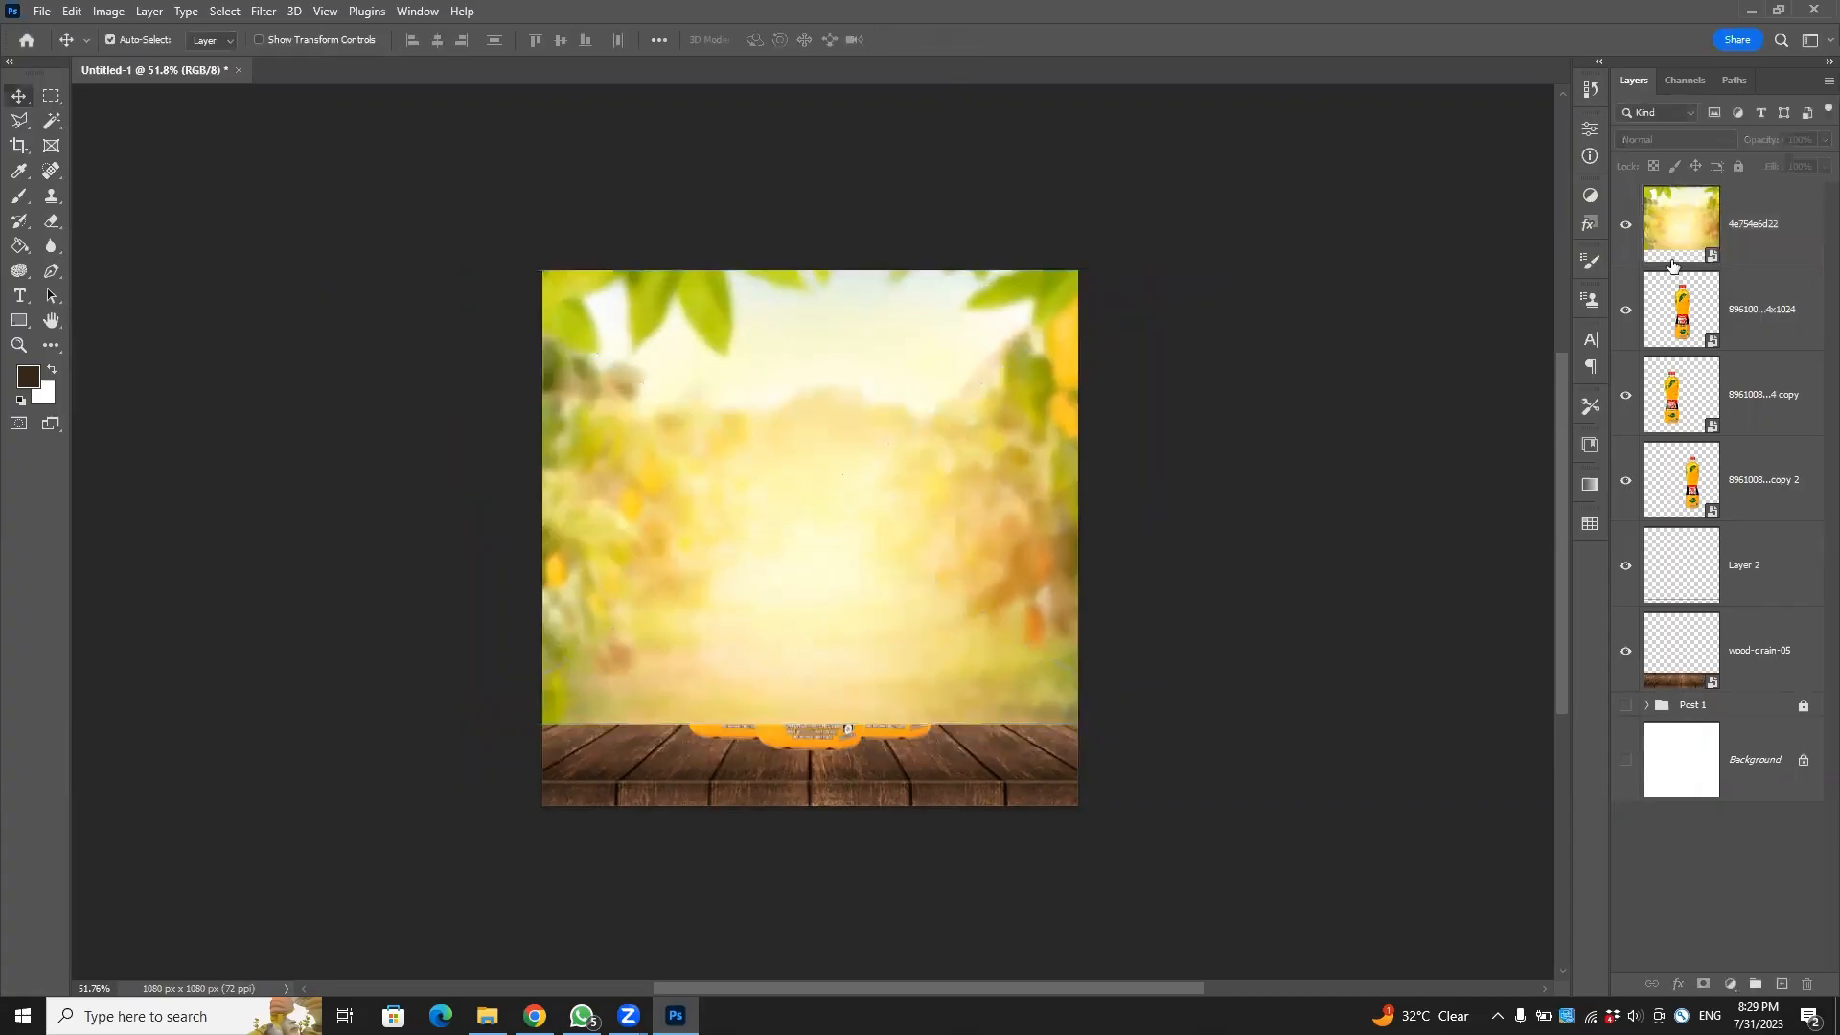
pyautogui.moveTo(1785, 218); pyautogui.dragTo(1761, 682)
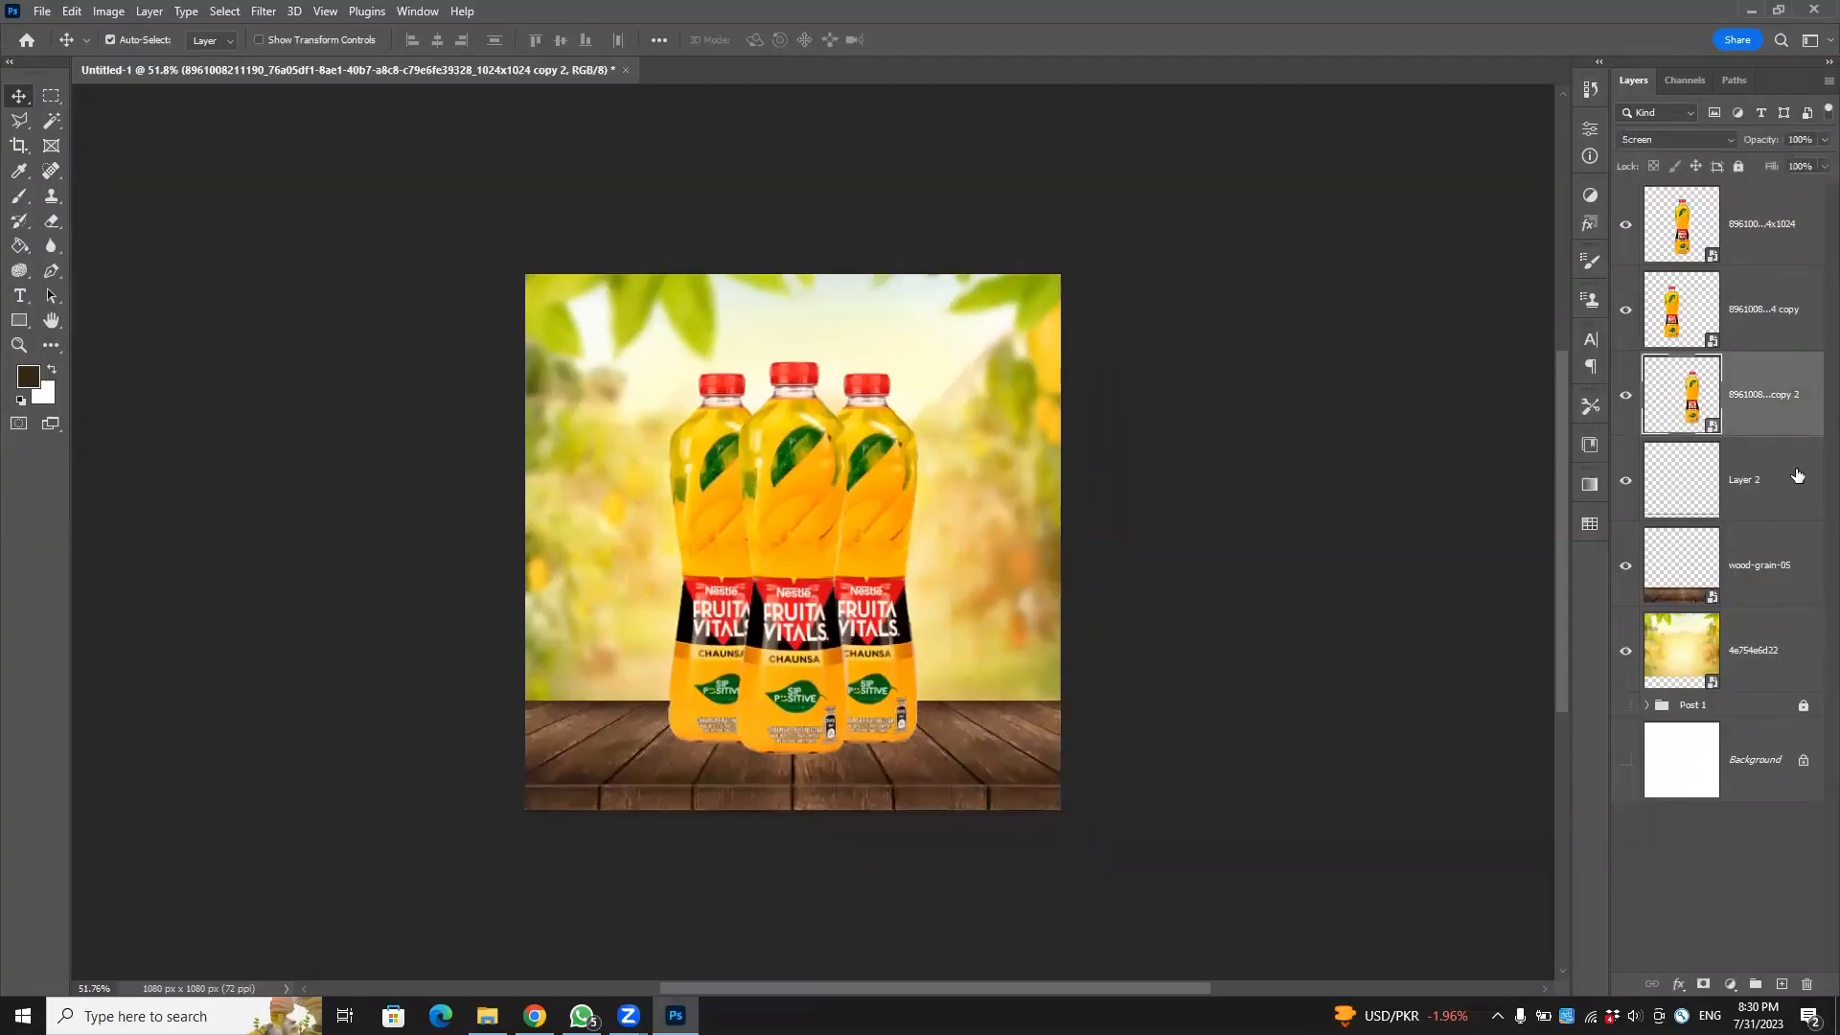
# Add a new layer above Layer 2 and prepare a soft round brush of 50 px with 0% hardness.
pyautogui.click(1796, 476)
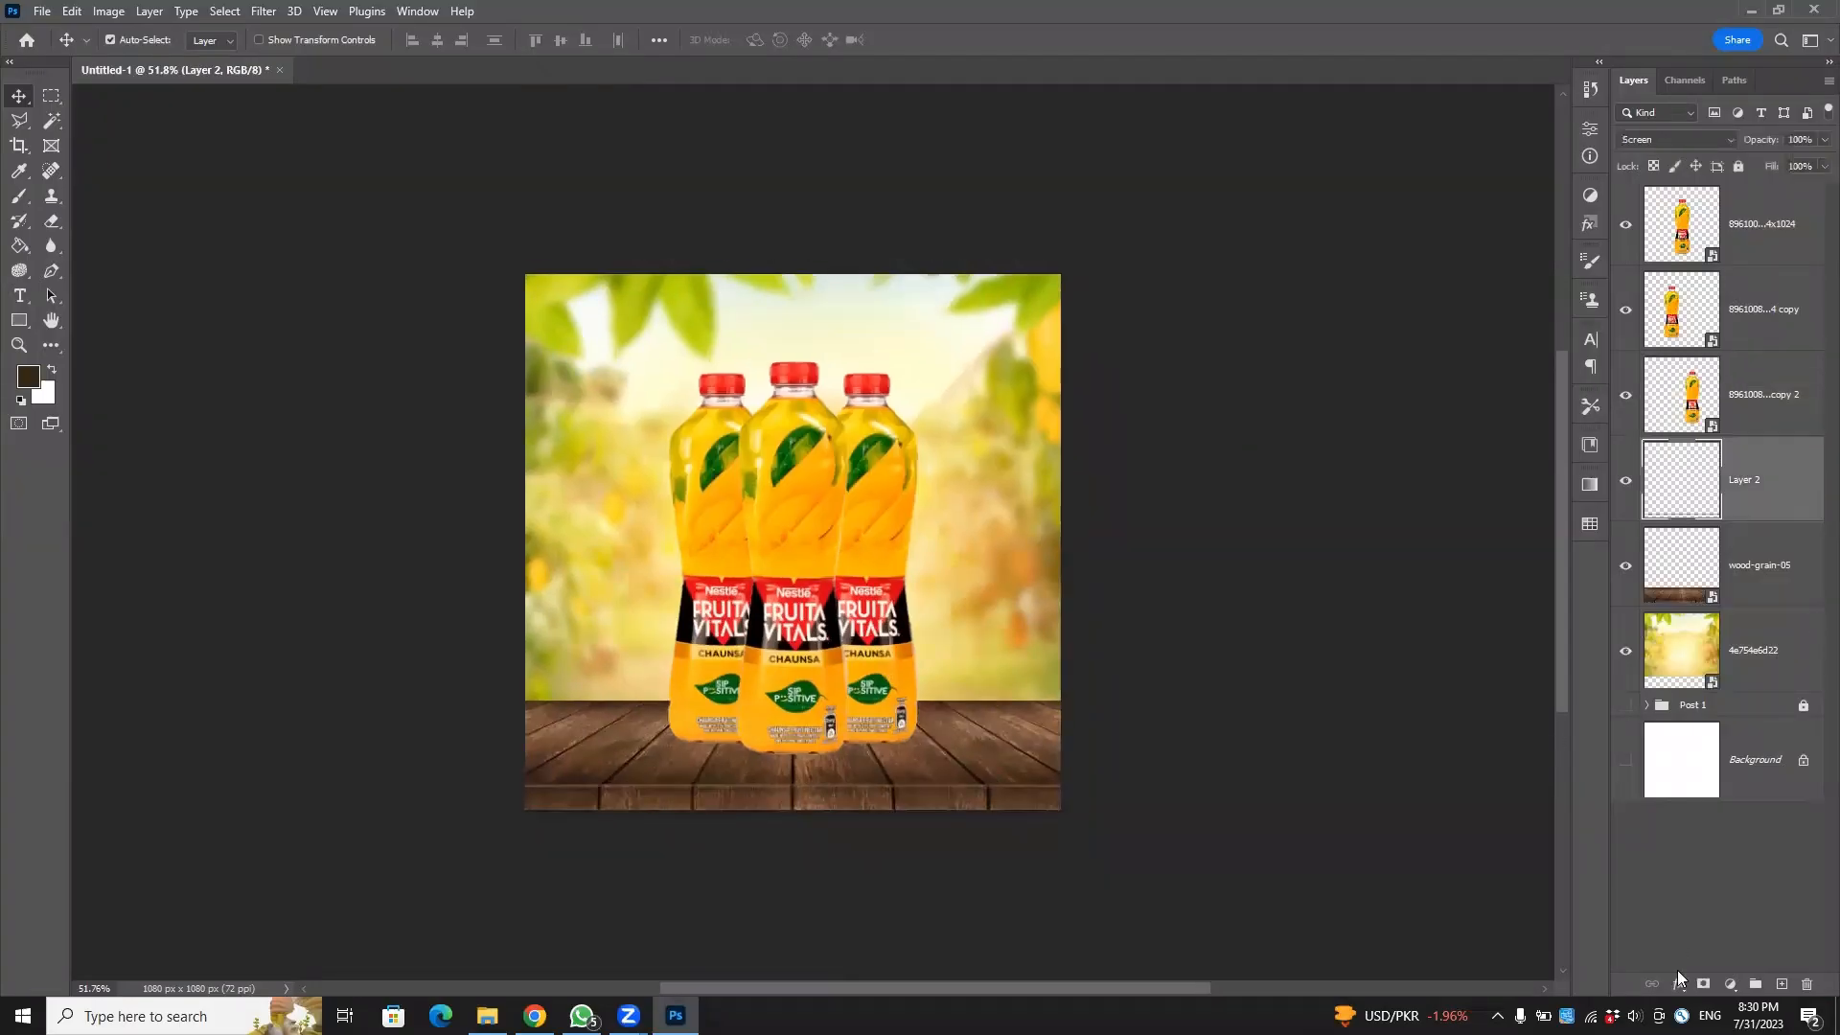
pyautogui.click(1780, 986)
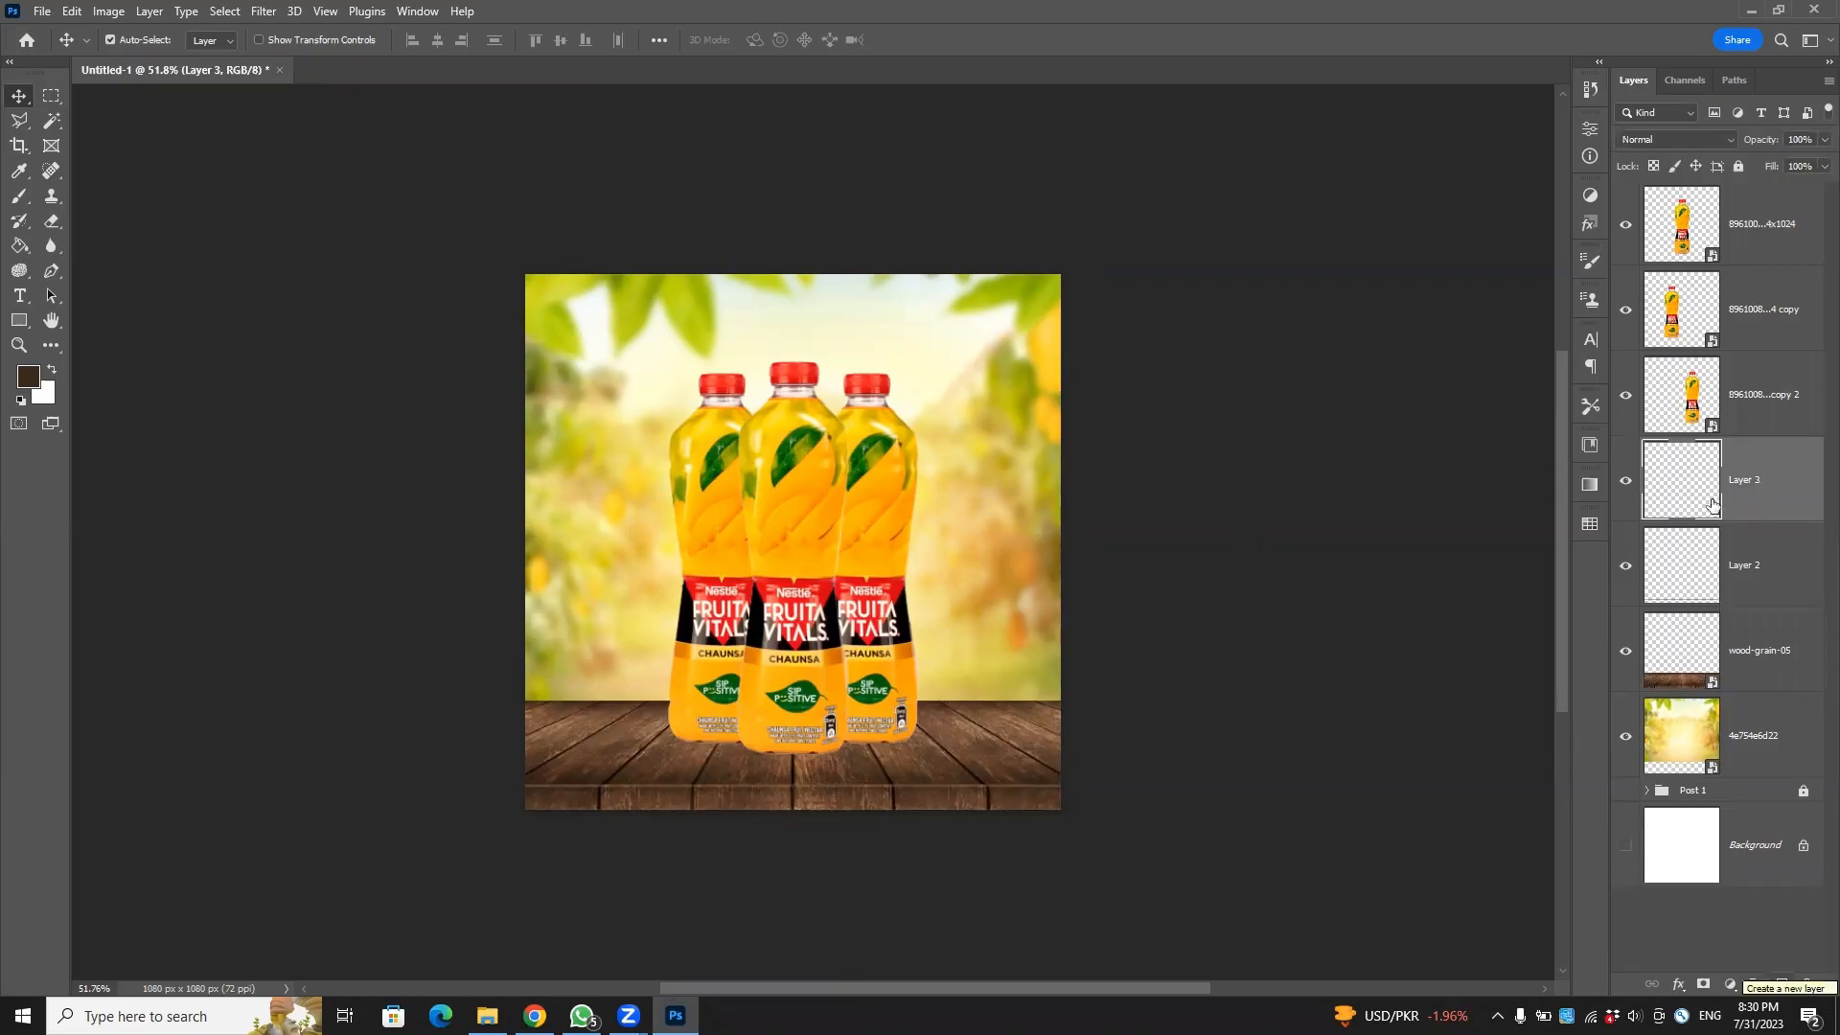
pyautogui.scroll(6, 885, 729)
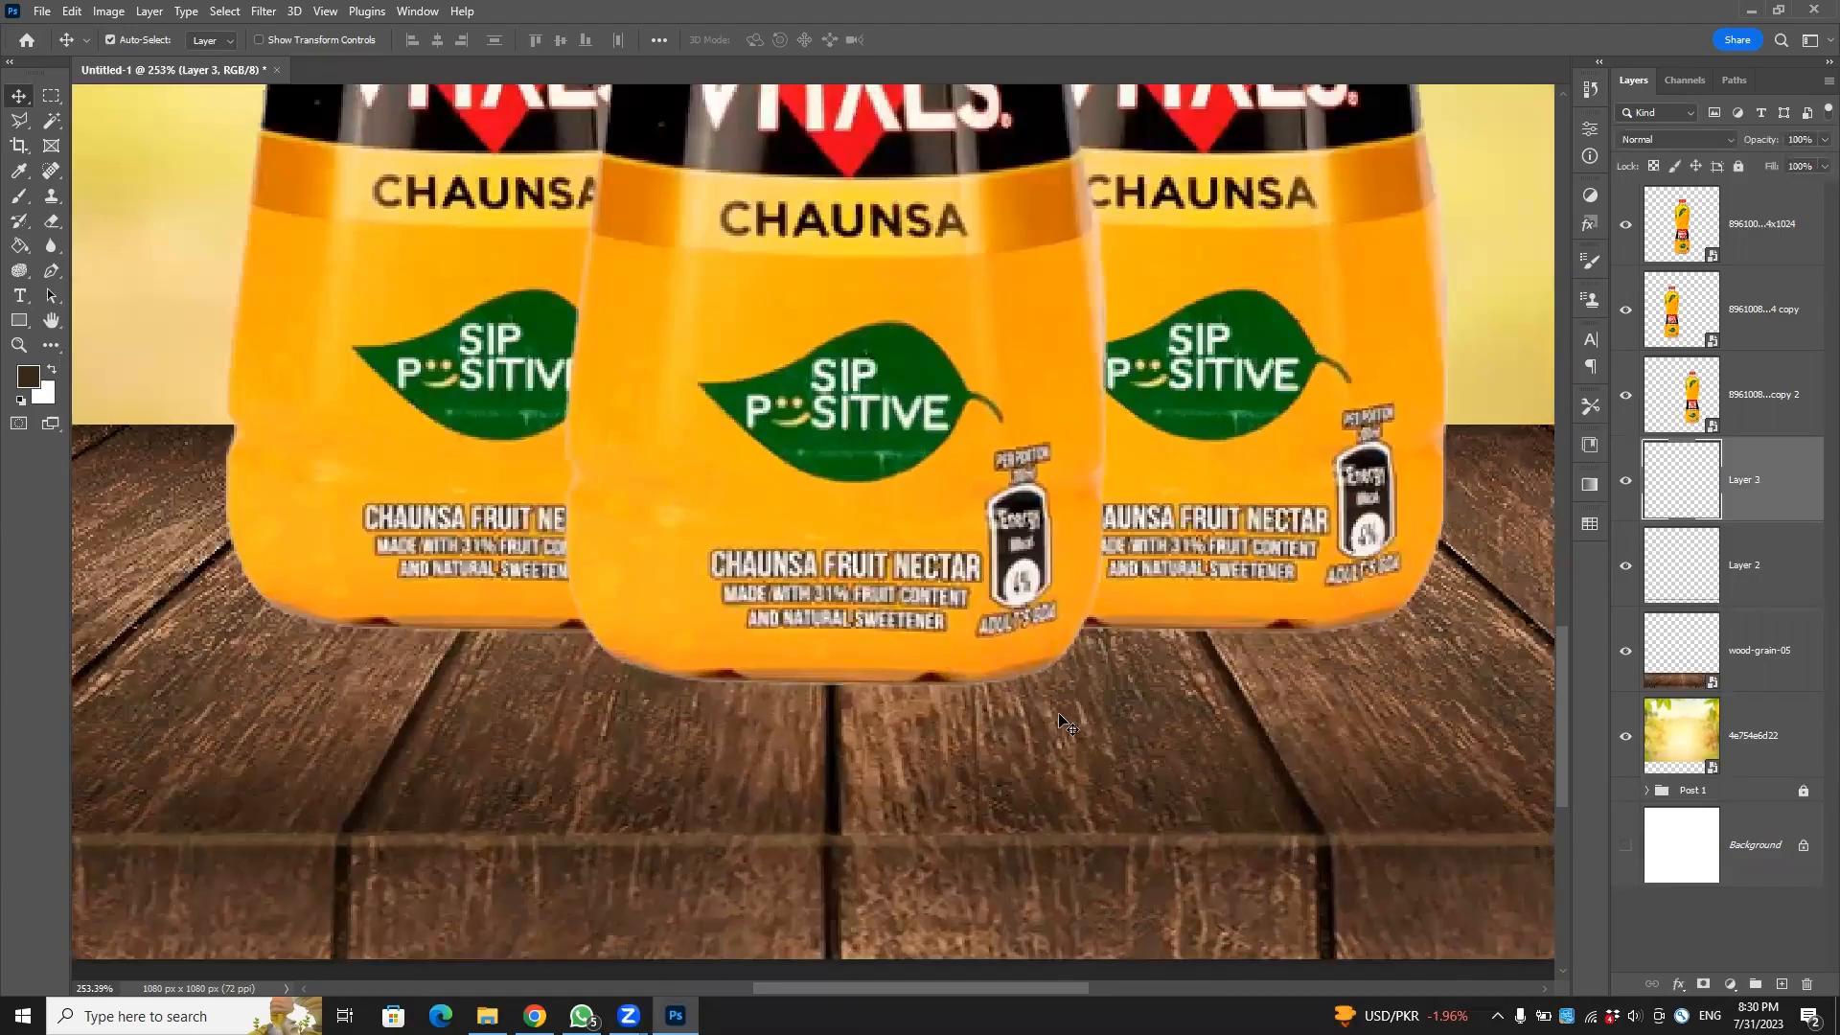
pyautogui.press('b')
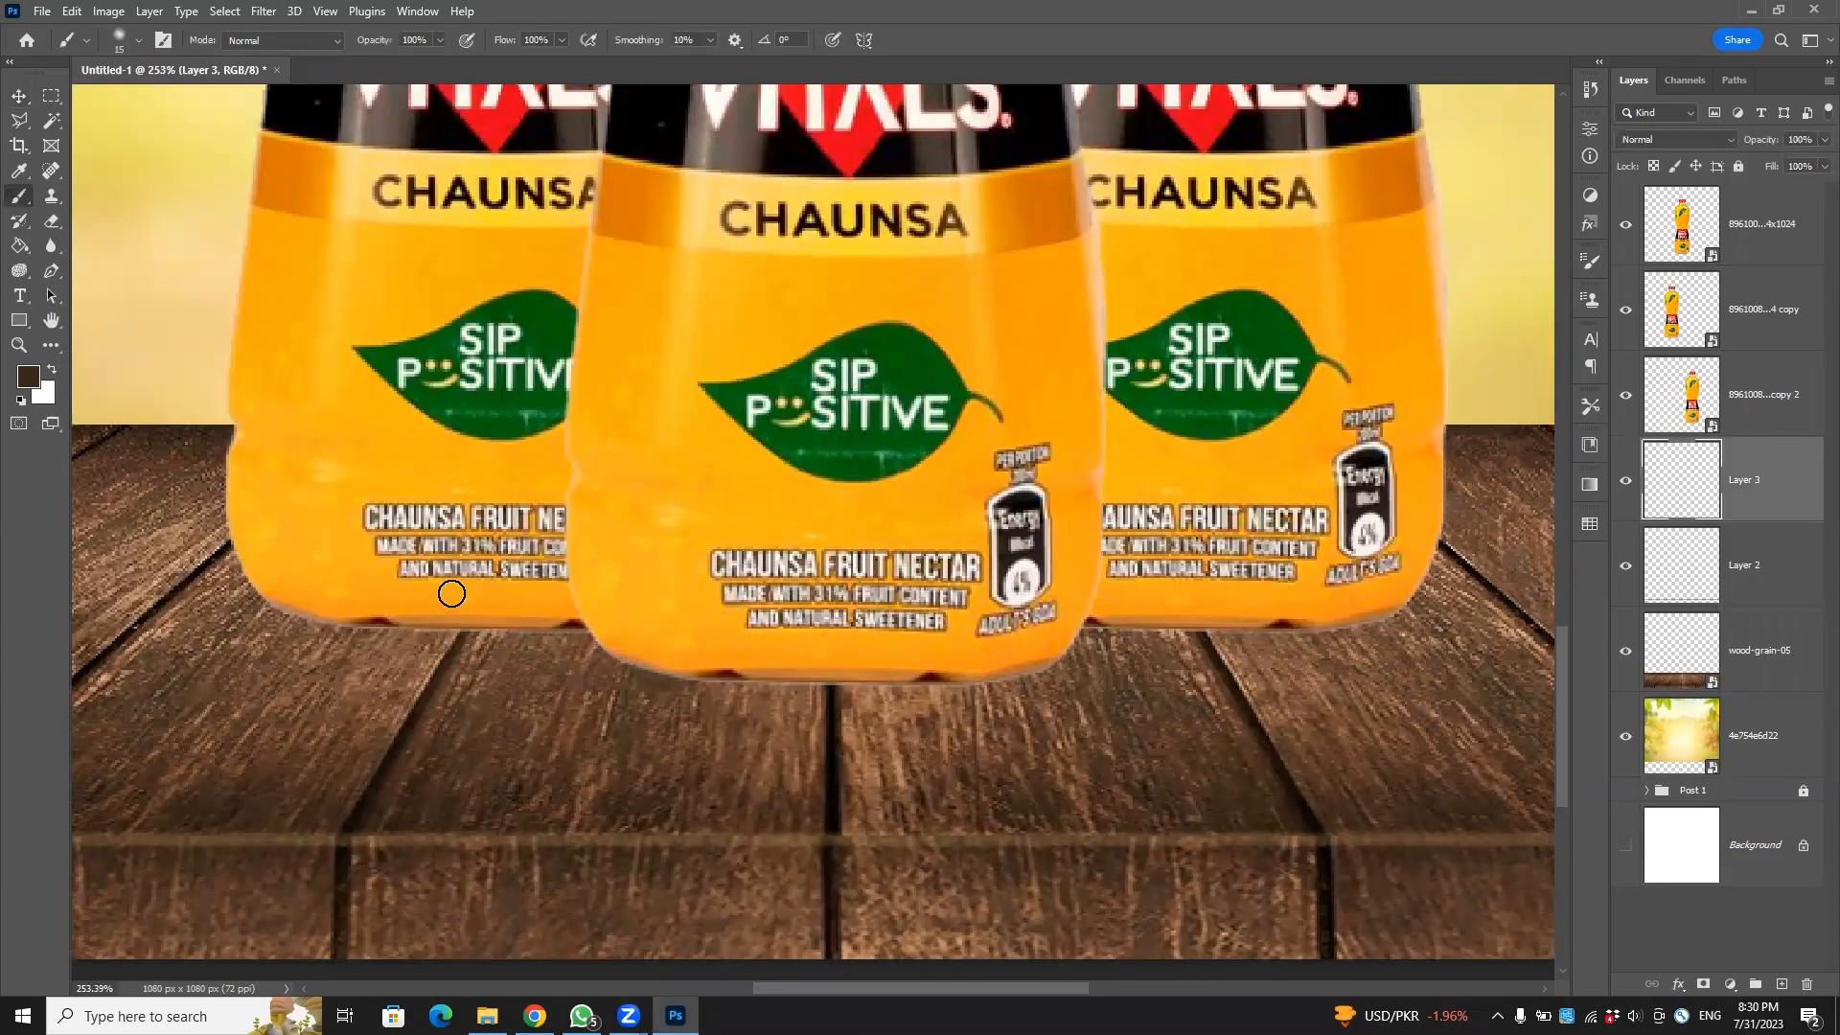
pyautogui.press(']')
pyautogui.press(']')
pyautogui.press(']')
pyautogui.press(']')
pyautogui.press(']')
pyautogui.rightClick(480, 499)
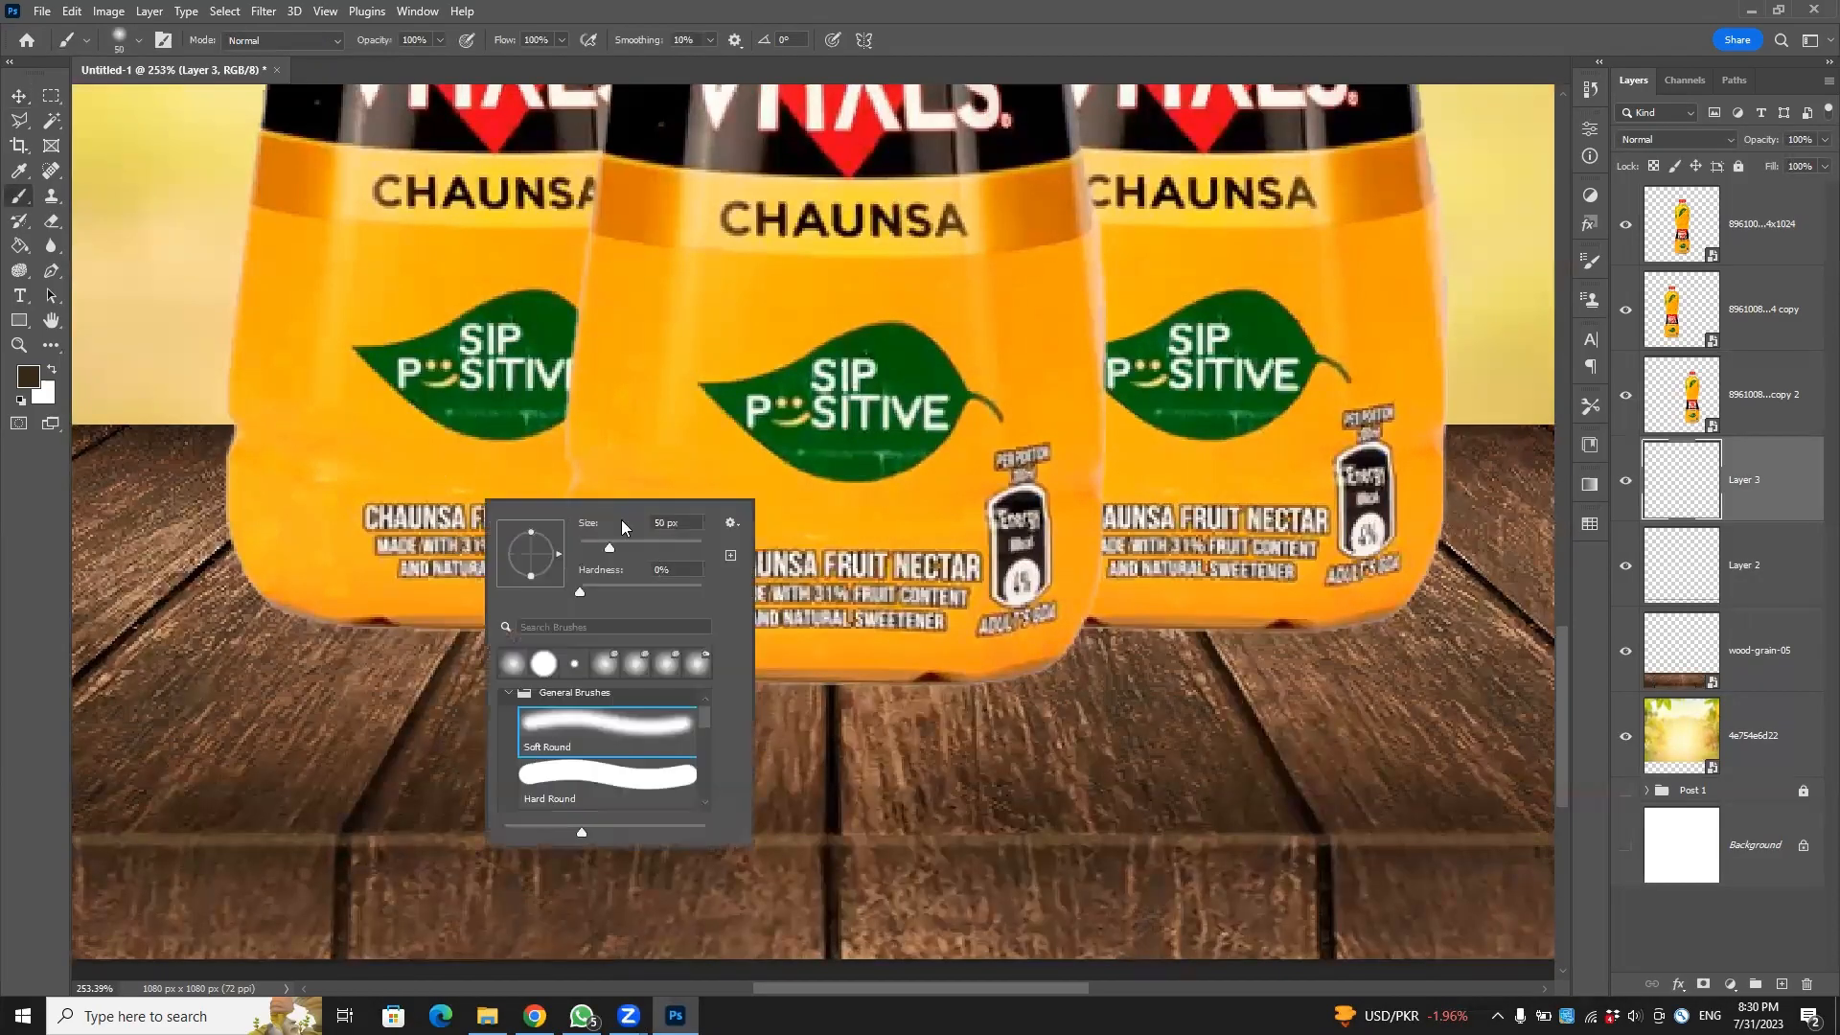
# Paint a soft dark brown (#331e02) contact shadow on the table along the bases of the three bottles.
pyautogui.click(28, 377)
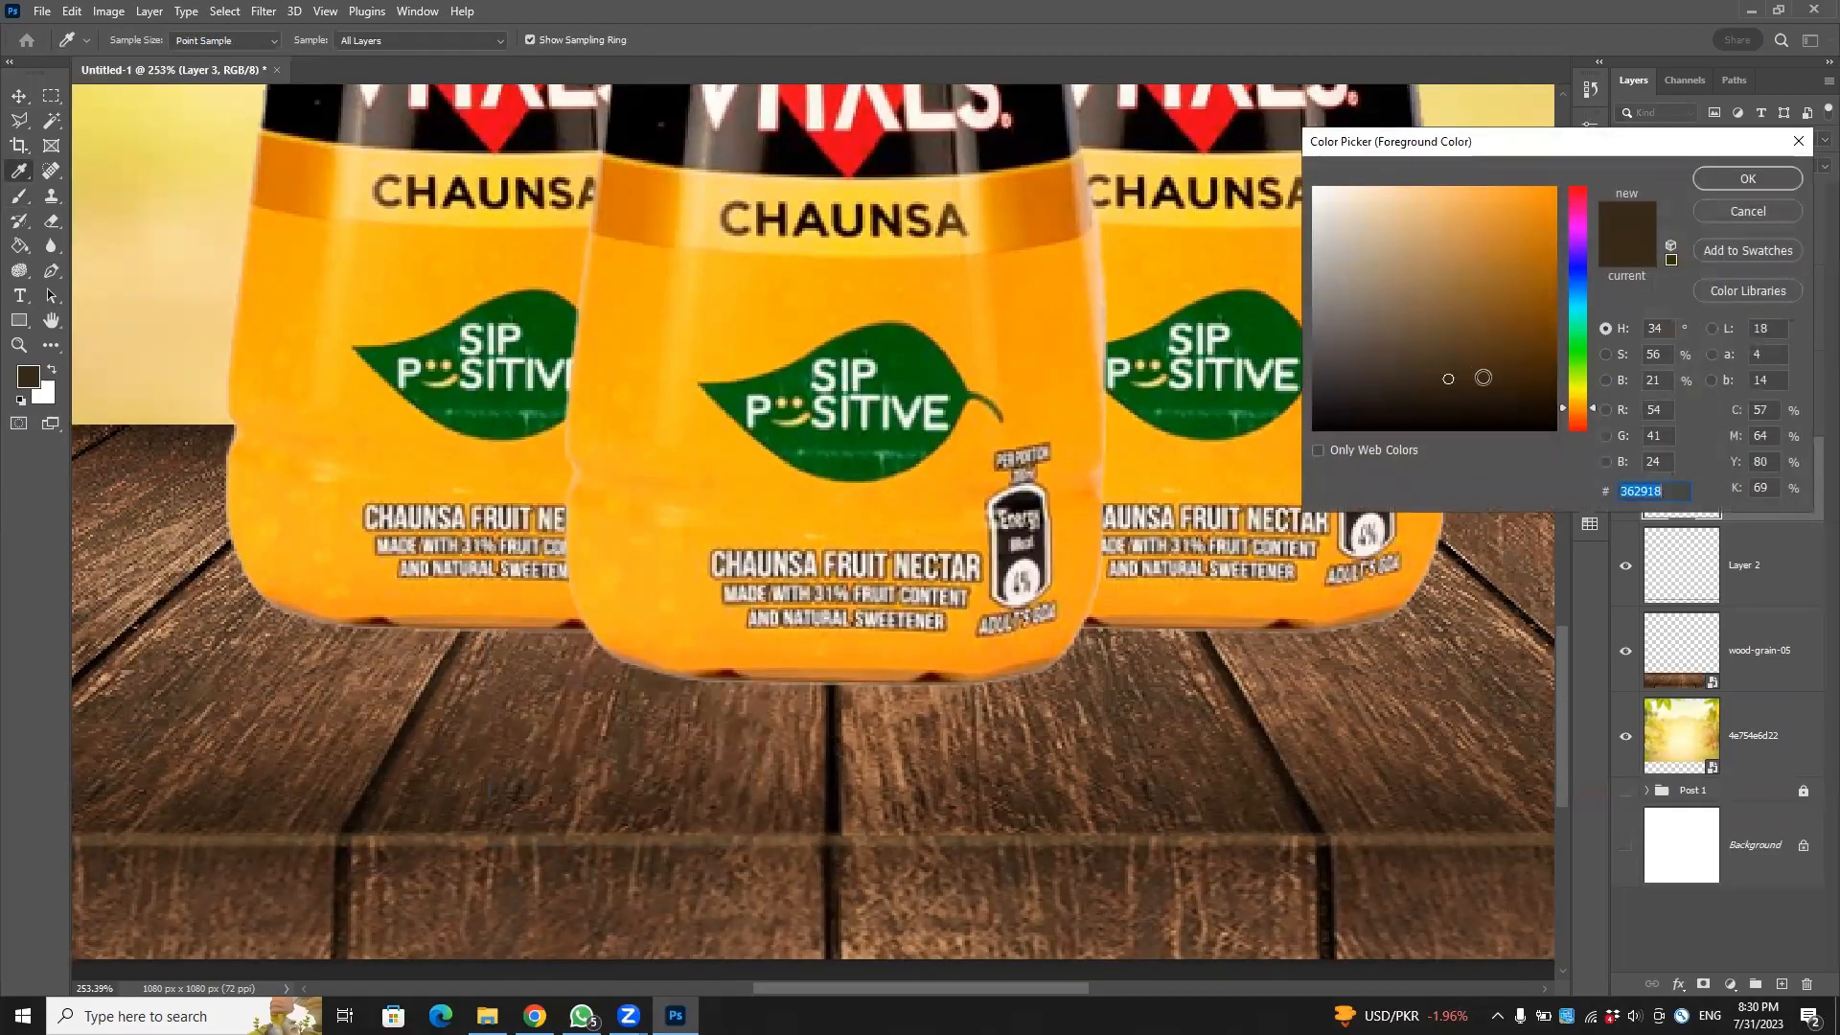
pyautogui.click(1547, 382)
pyautogui.click(1729, 189)
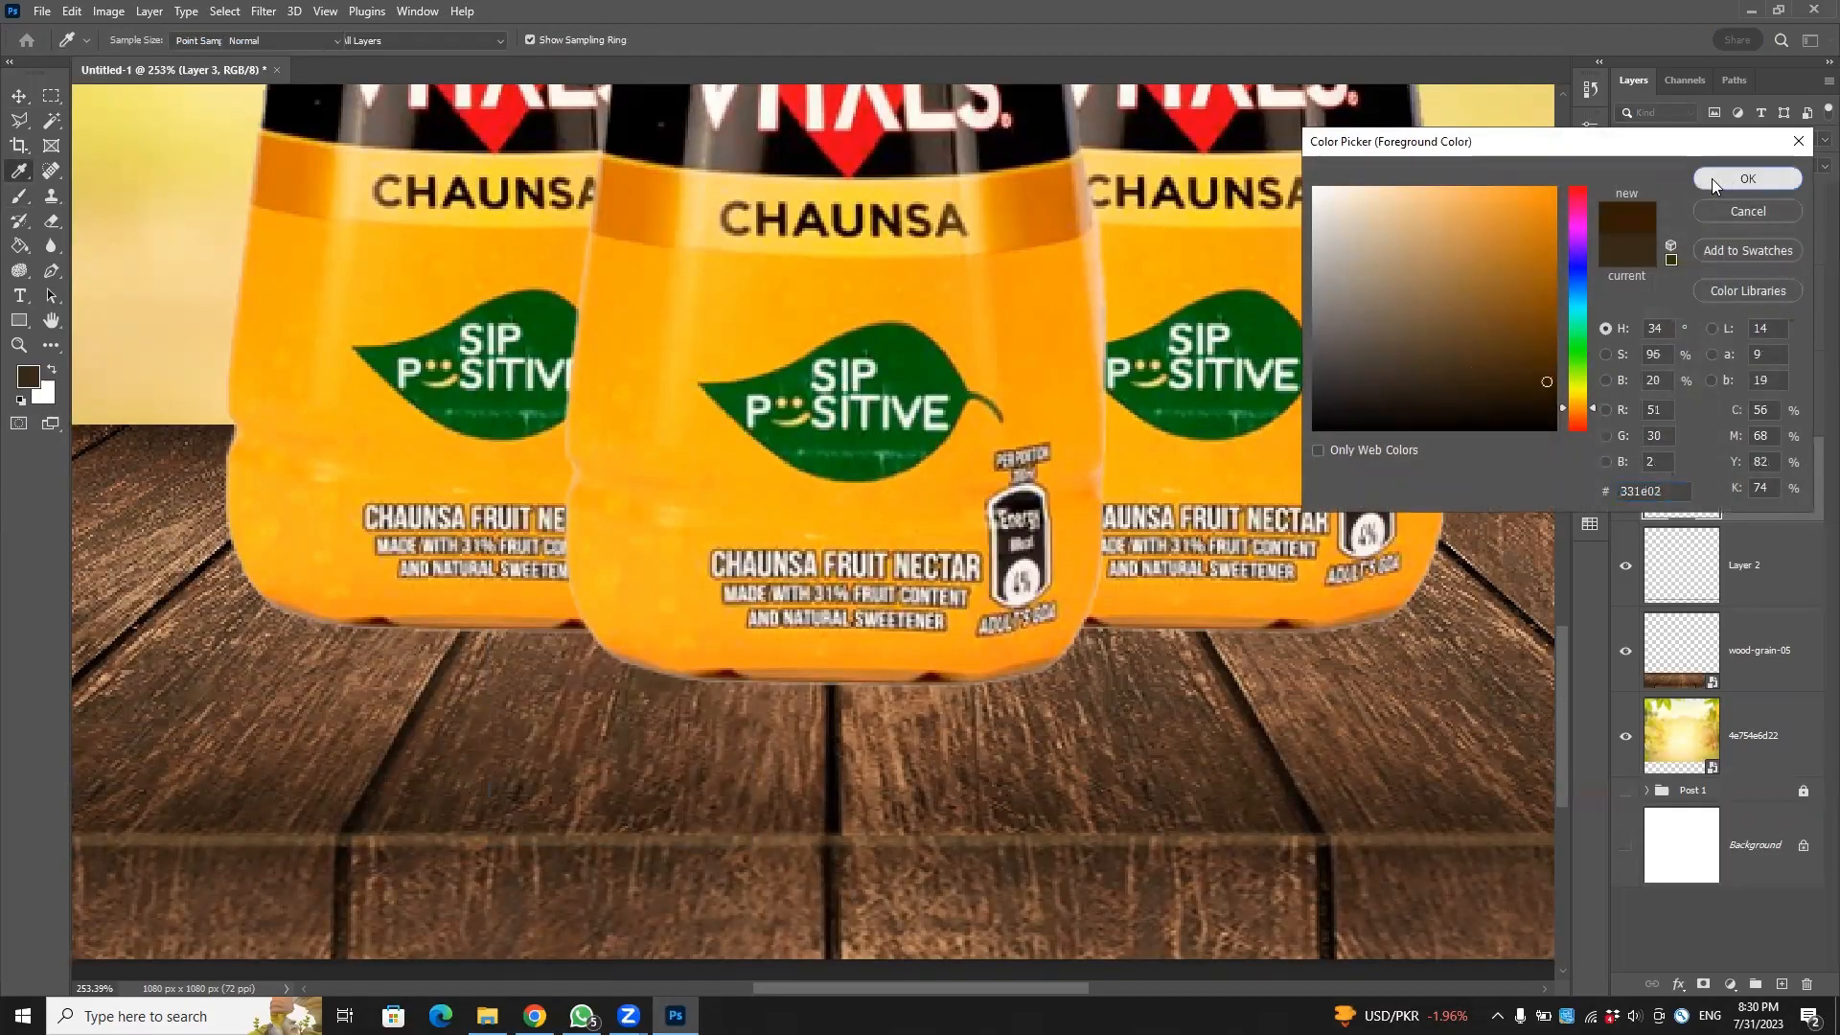
pyautogui.moveTo(349, 575)
pyautogui.mouseDown()
pyautogui.moveTo(614, 590)
pyautogui.moveTo(746, 645)
pyautogui.moveTo(934, 621)
pyautogui.moveTo(741, 624)
pyautogui.moveTo(966, 630)
pyautogui.moveTo(981, 604)
pyautogui.moveTo(901, 640)
pyautogui.moveTo(731, 638)
pyautogui.moveTo(919, 654)
pyautogui.moveTo(1016, 636)
pyautogui.moveTo(1068, 602)
pyautogui.moveTo(1001, 626)
pyautogui.moveTo(1102, 588)
pyautogui.moveTo(1346, 575)
pyautogui.mouseUp()
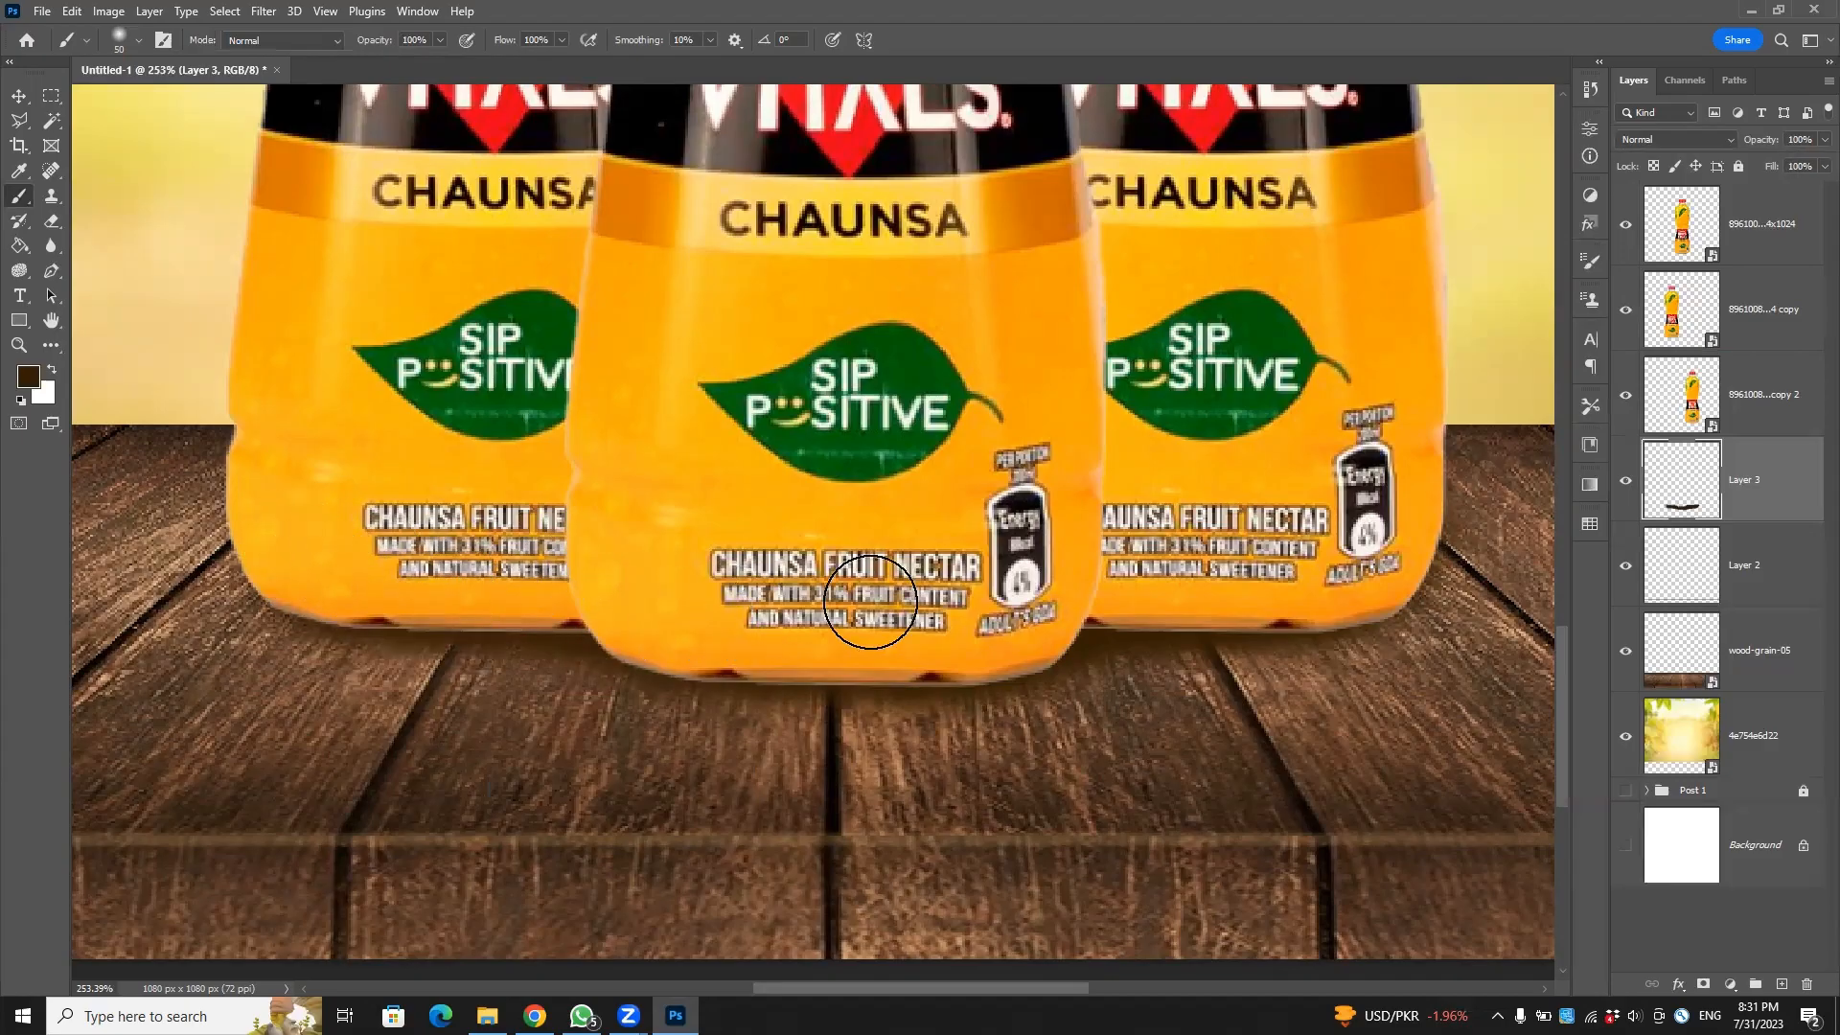
pyautogui.keyDown('alt'); pyautogui.scroll(-3, 998, 360); pyautogui.keyUp('alt')
pyautogui.keyDown('alt'); pyautogui.scroll(-4, 997, 360); pyautogui.keyUp('alt')
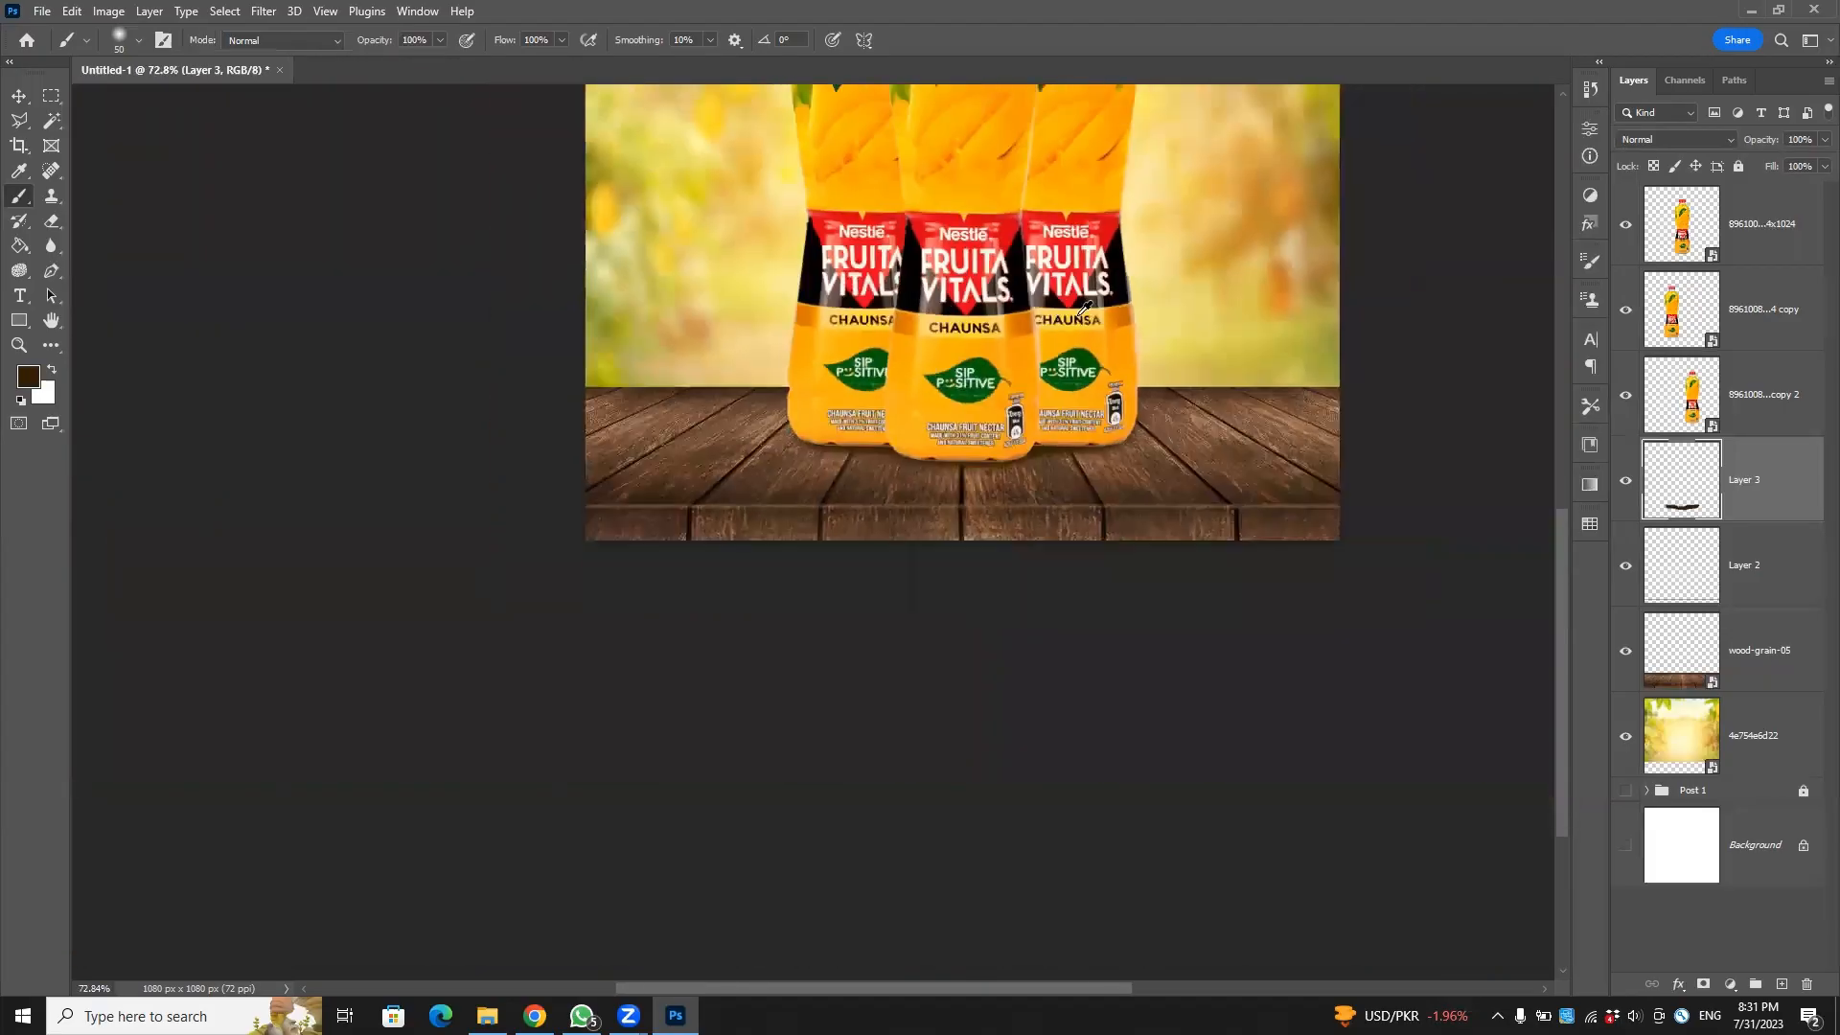
pyautogui.moveTo(1142, 678); pyautogui.dragTo(1046, 826)
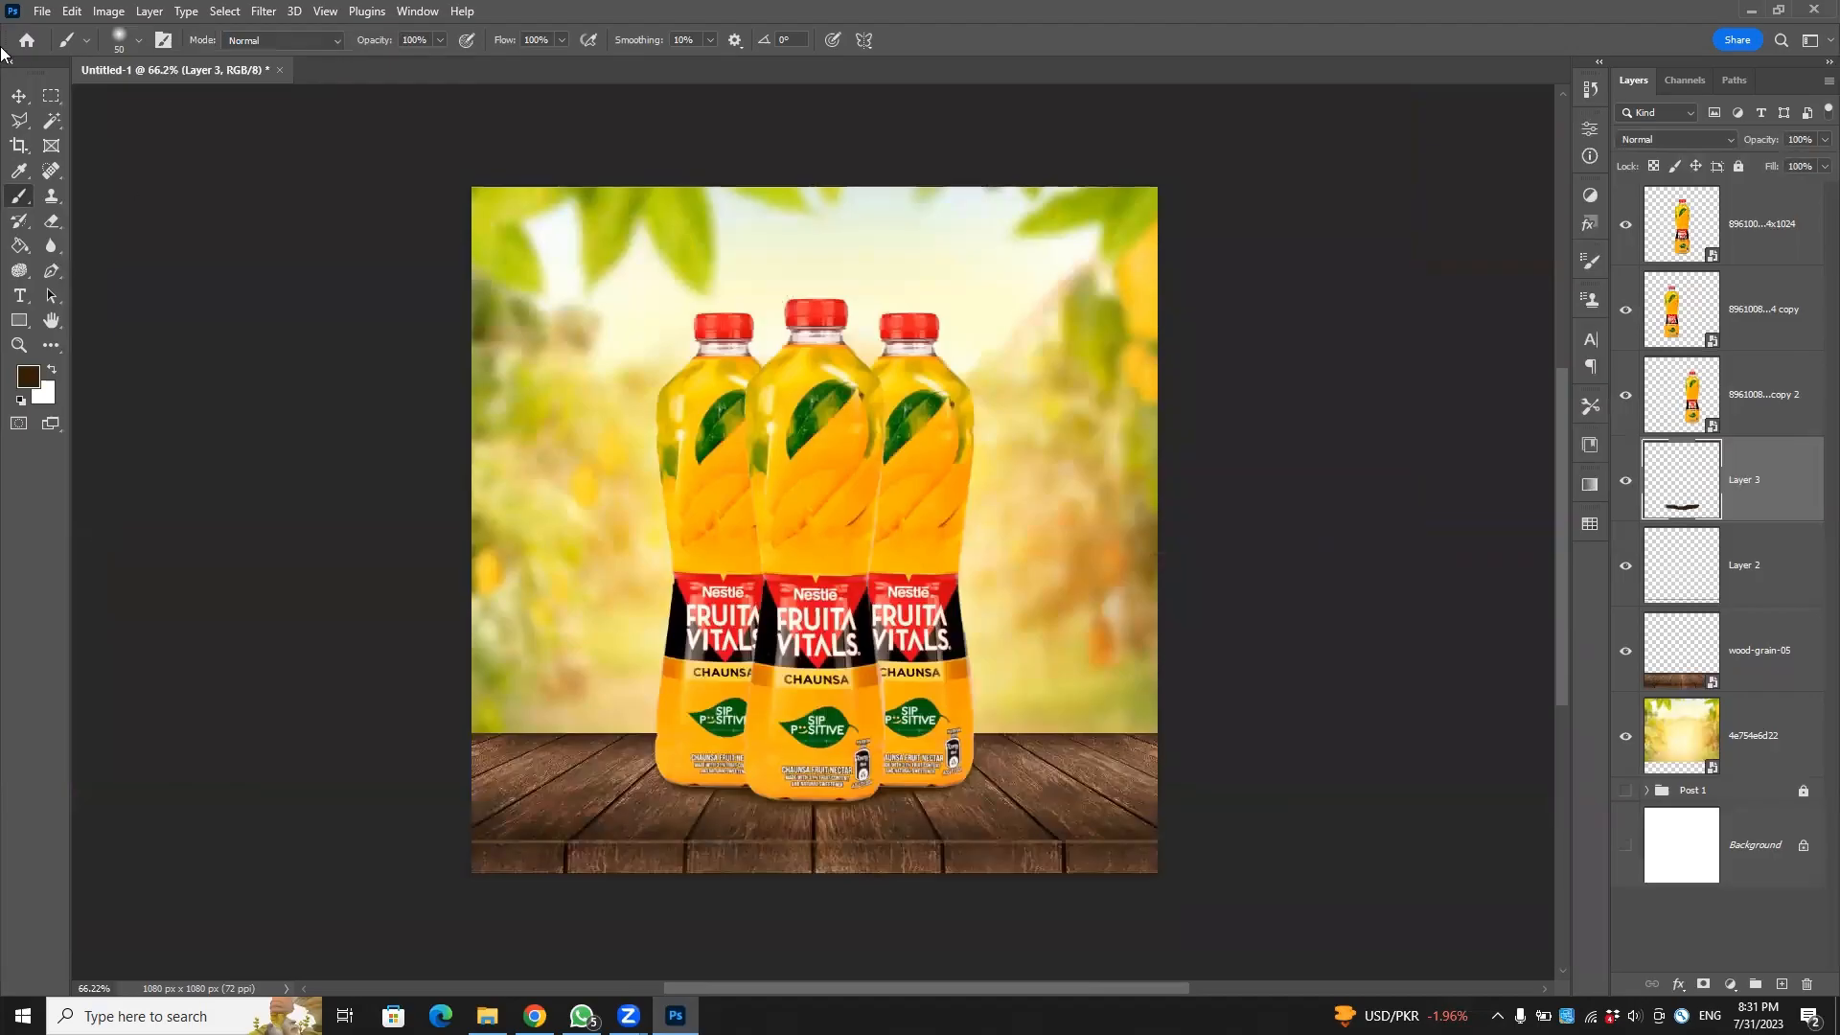
pyautogui.click(19, 97)
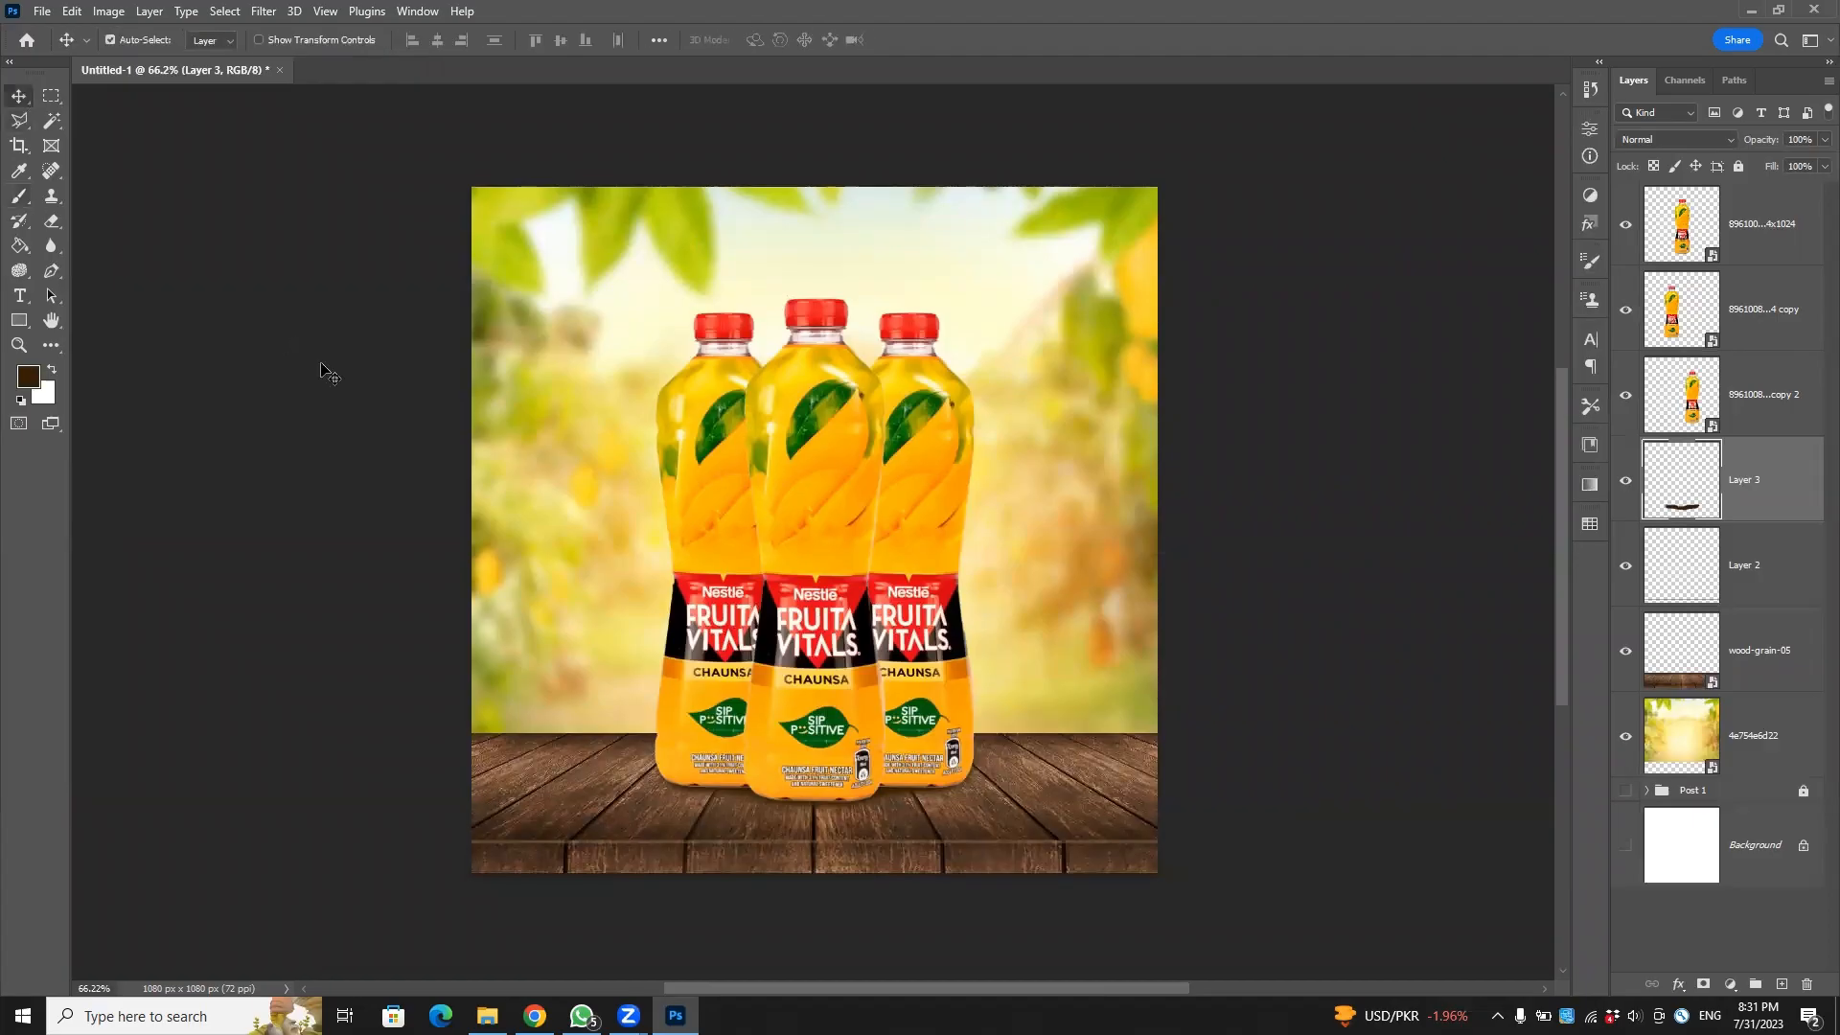
pyautogui.click(329, 369)
# Add a new empty layer directly above the right-hand bottle's layer.
pyautogui.click(1763, 221)
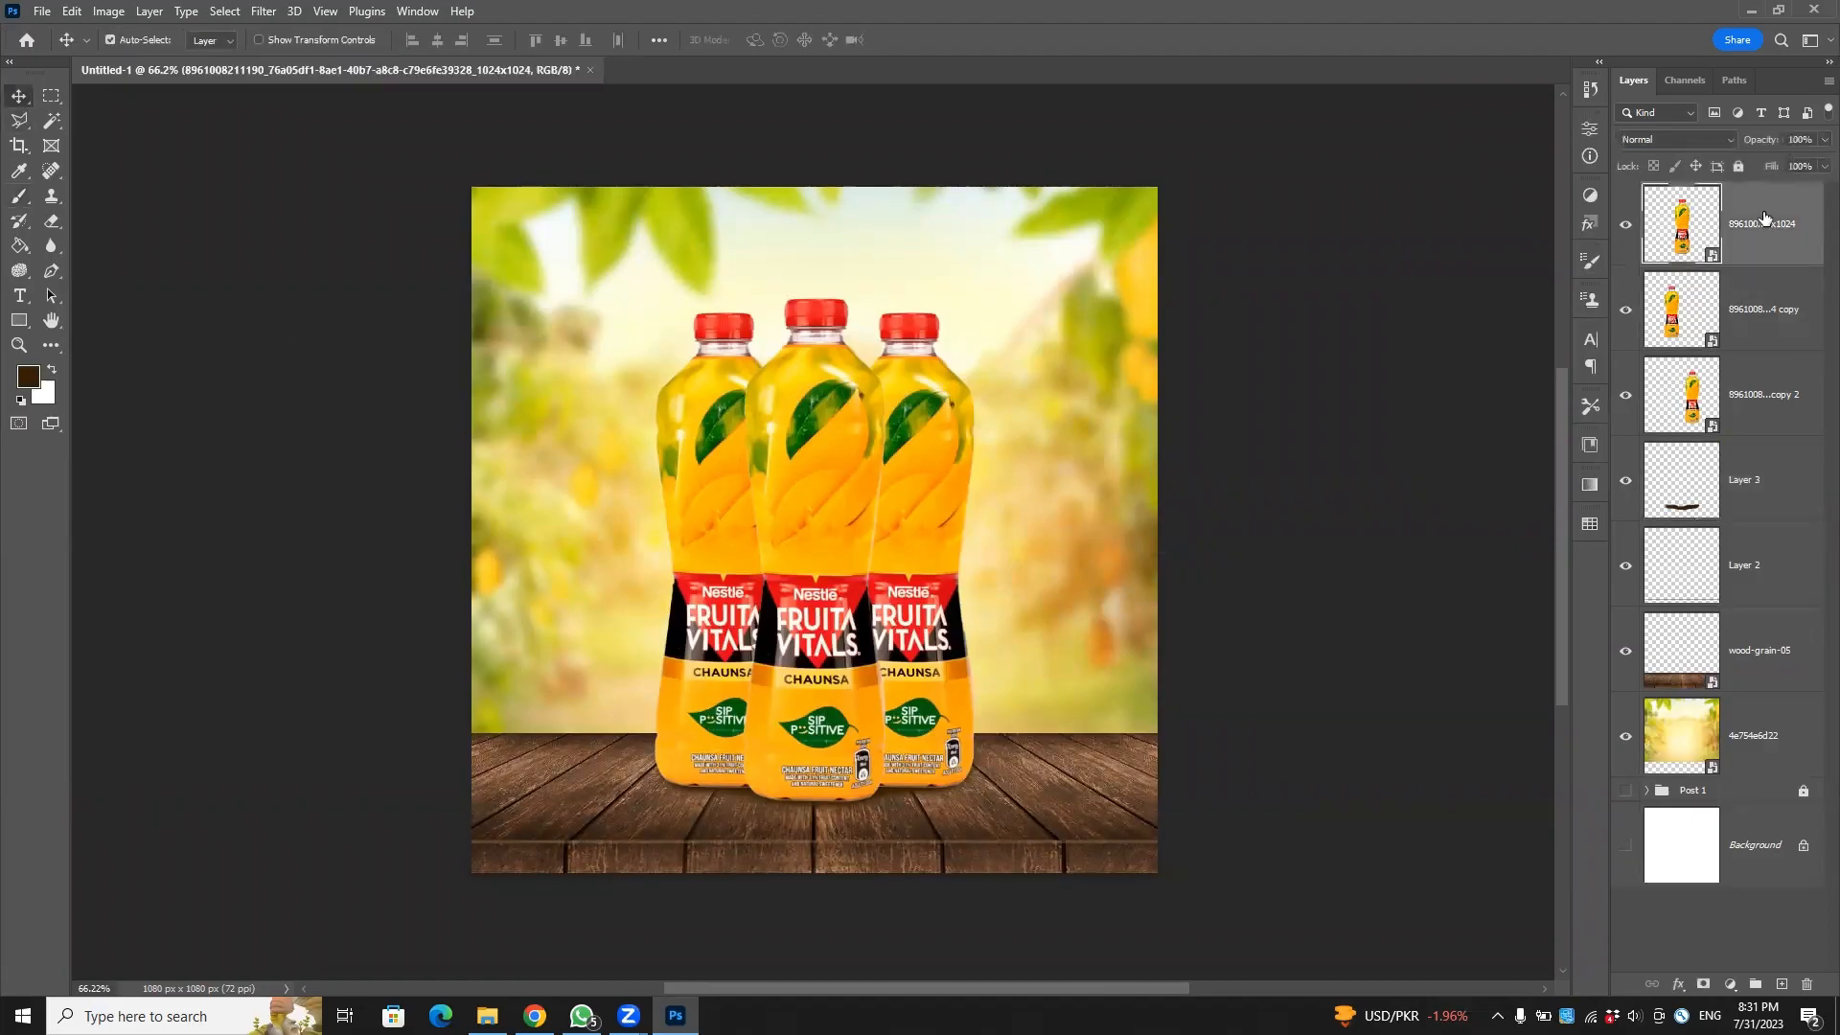
pyautogui.click(1785, 348)
pyautogui.click(1788, 407)
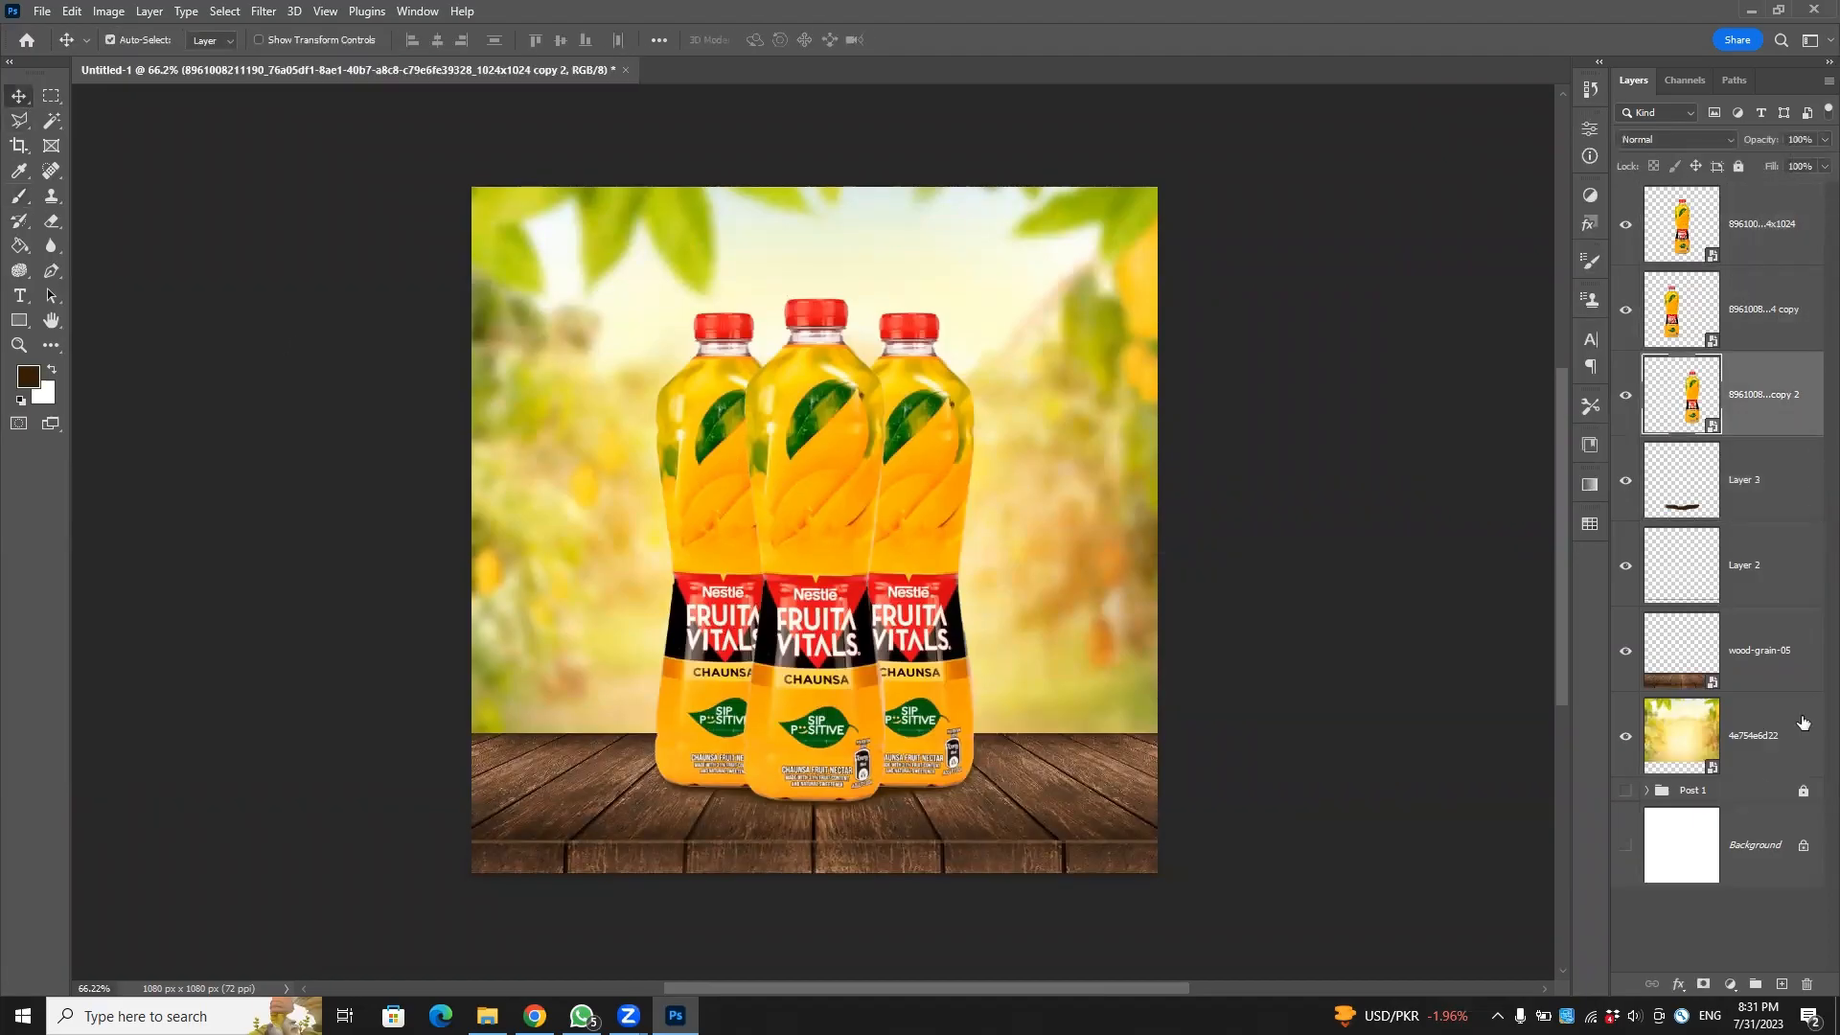
pyautogui.click(1782, 984)
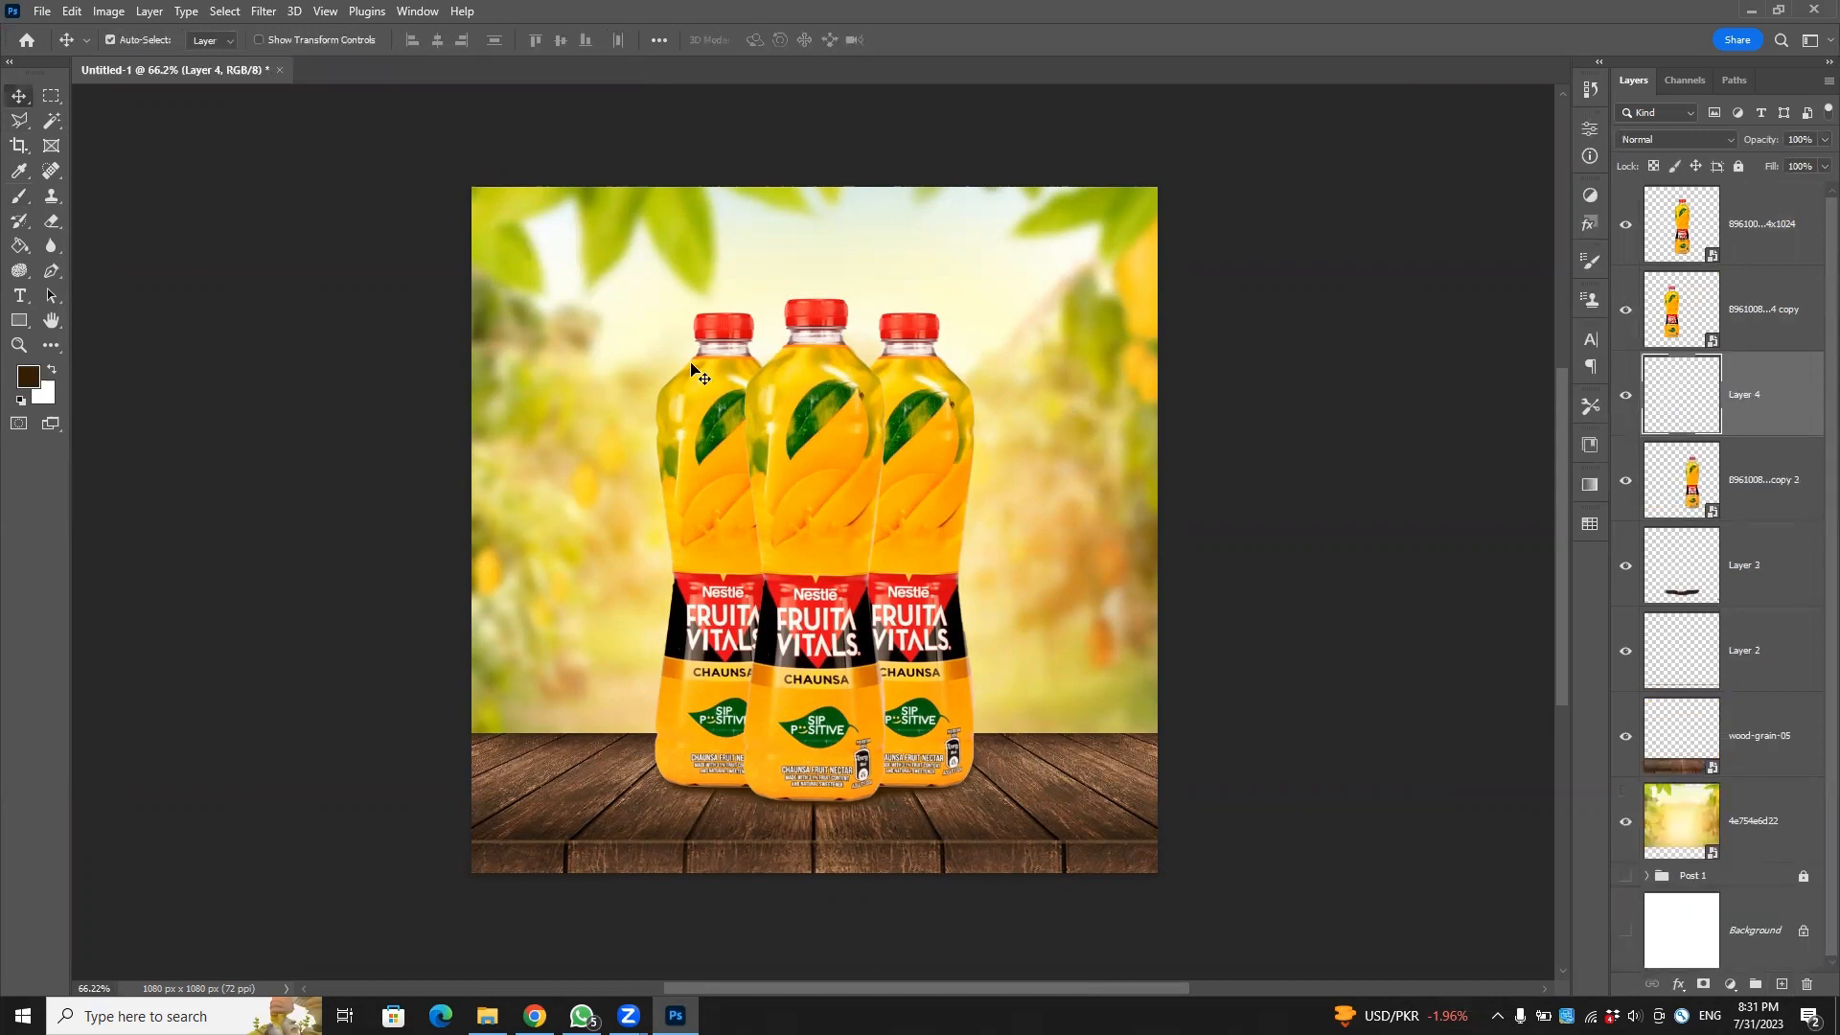
# Paint a straight vertical dark brown shadow behind the centre bottle with the soft brush enlarged to 300 px.
pyautogui.press('b')
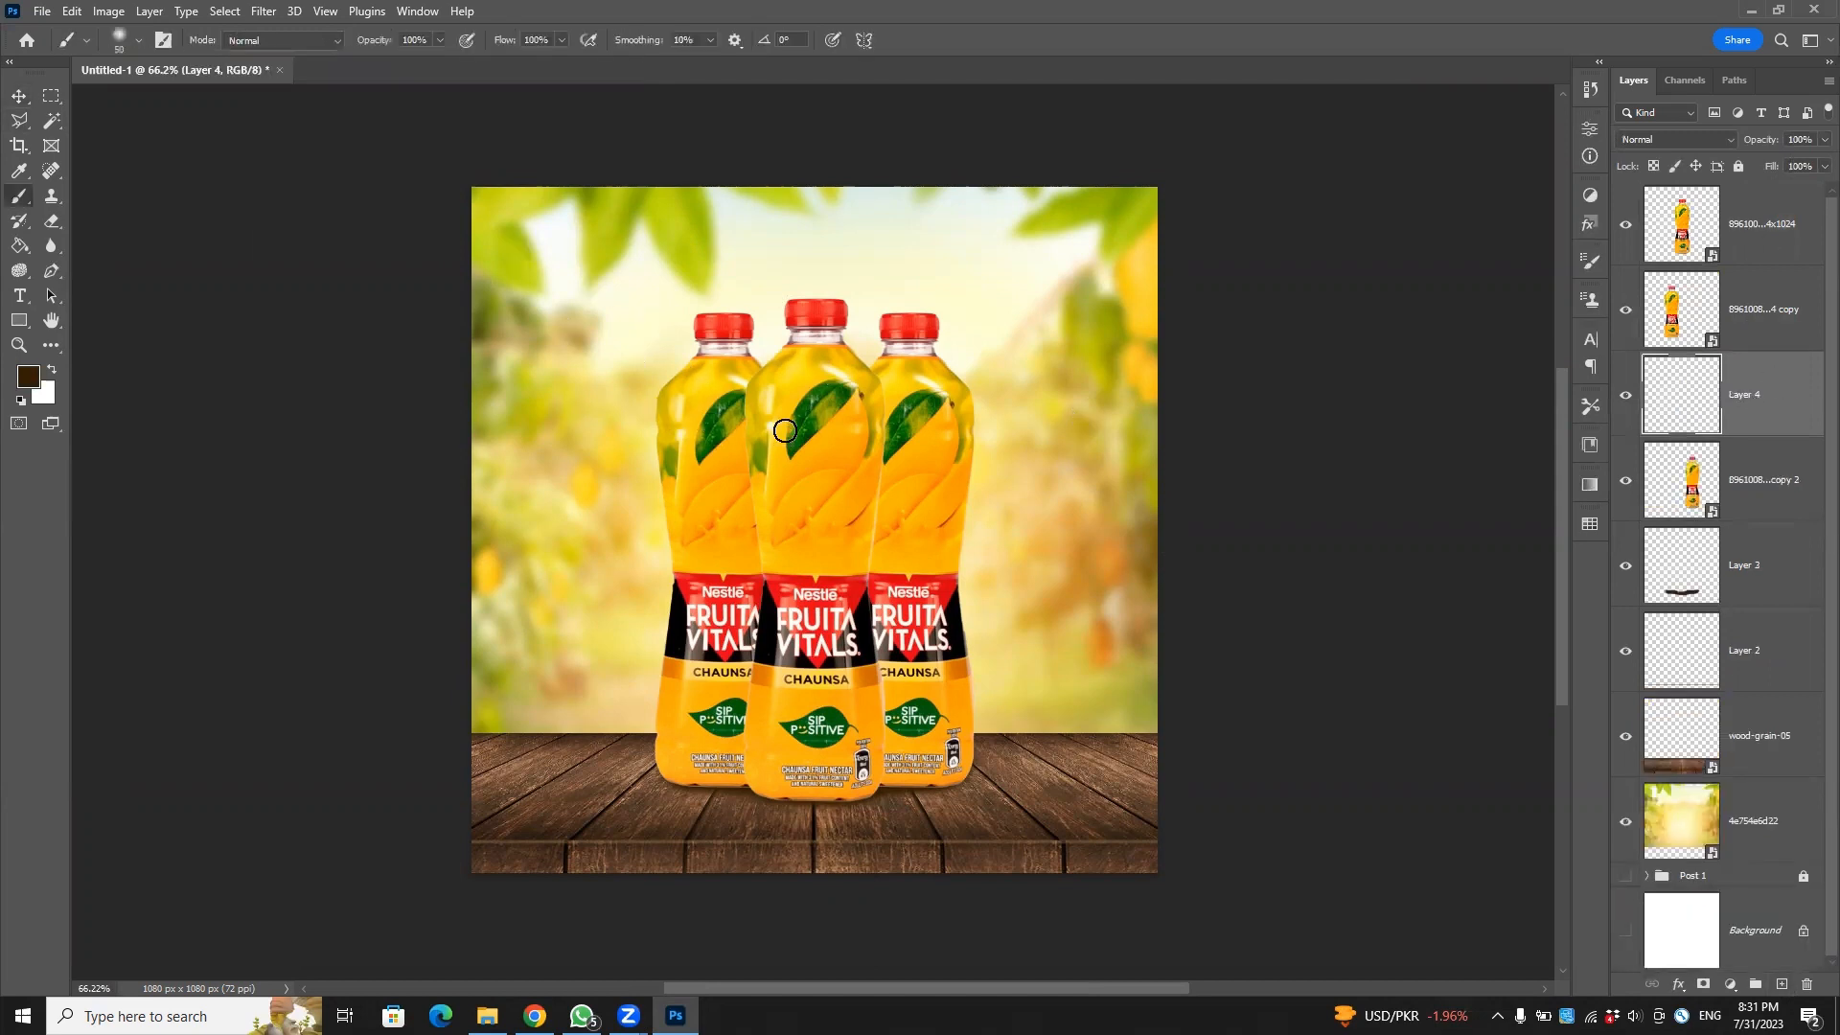
pyautogui.press(']')
pyautogui.press(']')
pyautogui.press(']')
pyautogui.press(']')
pyautogui.press(']')
pyautogui.press(']')
pyautogui.press(']')
pyautogui.press(']')
pyautogui.press(']')
pyautogui.press(']')
pyautogui.press(']')
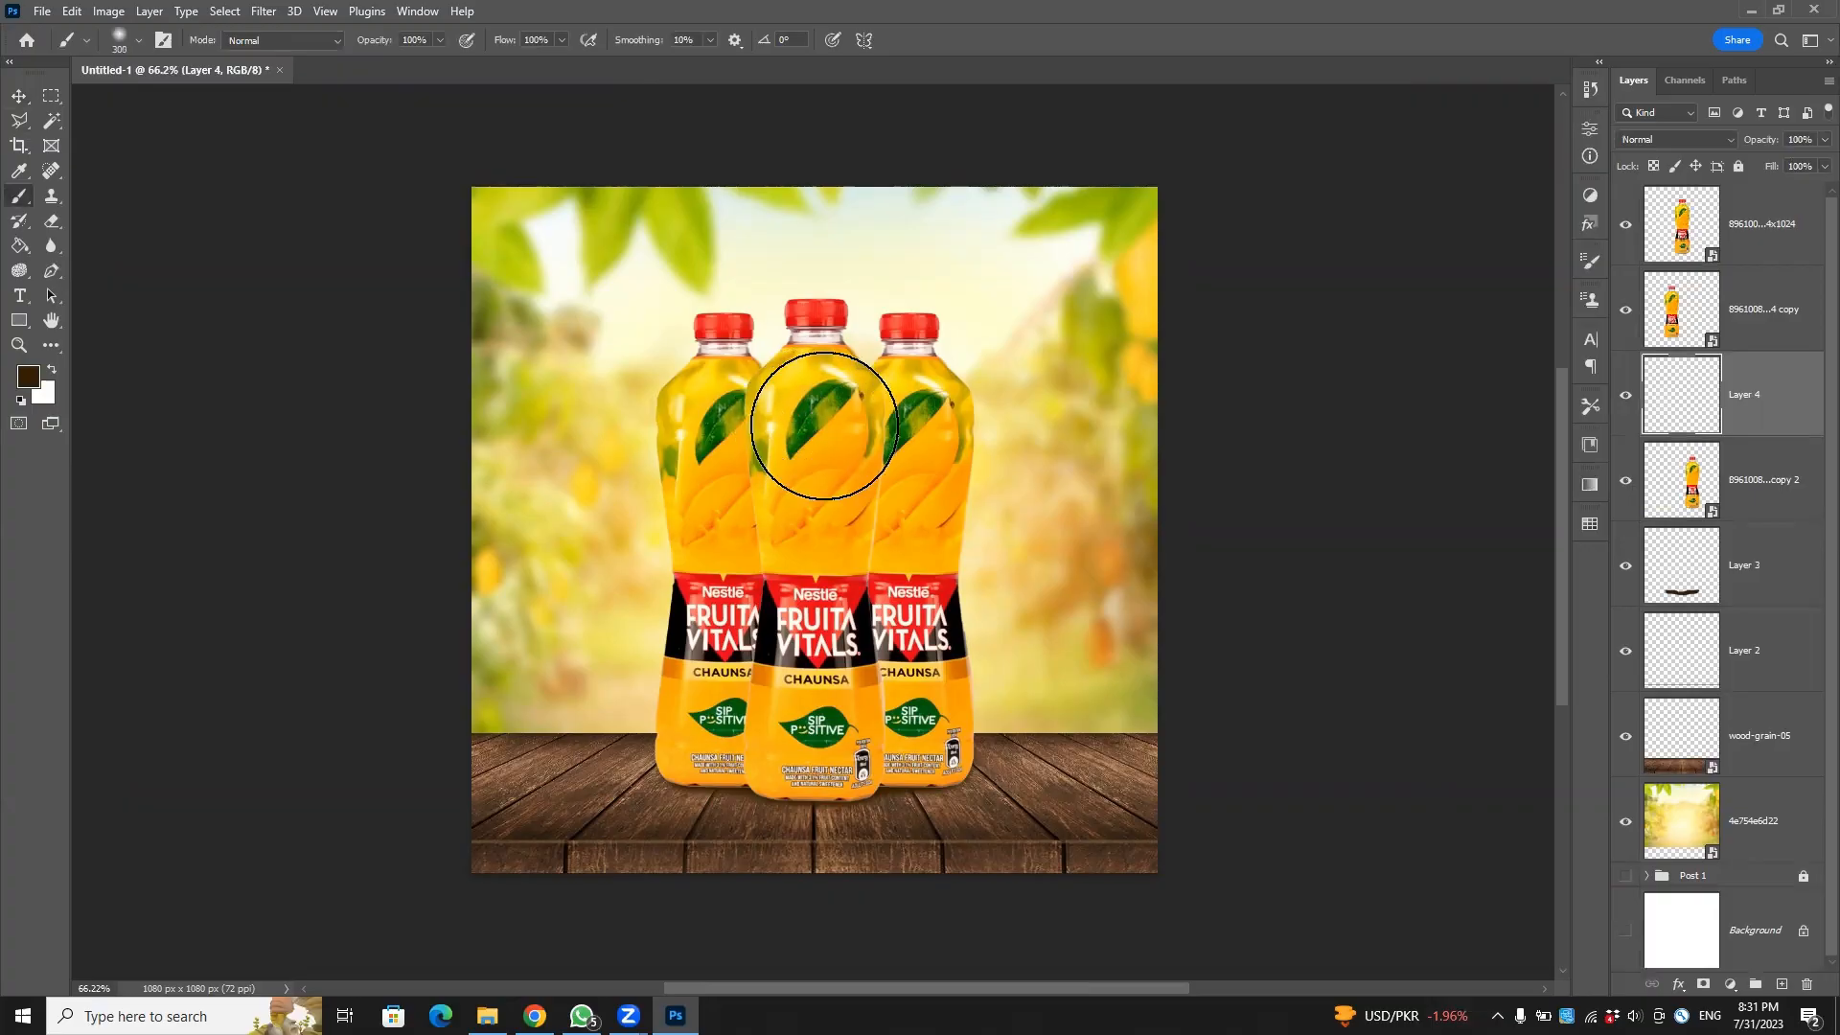
pyautogui.press(']')
pyautogui.press('[')
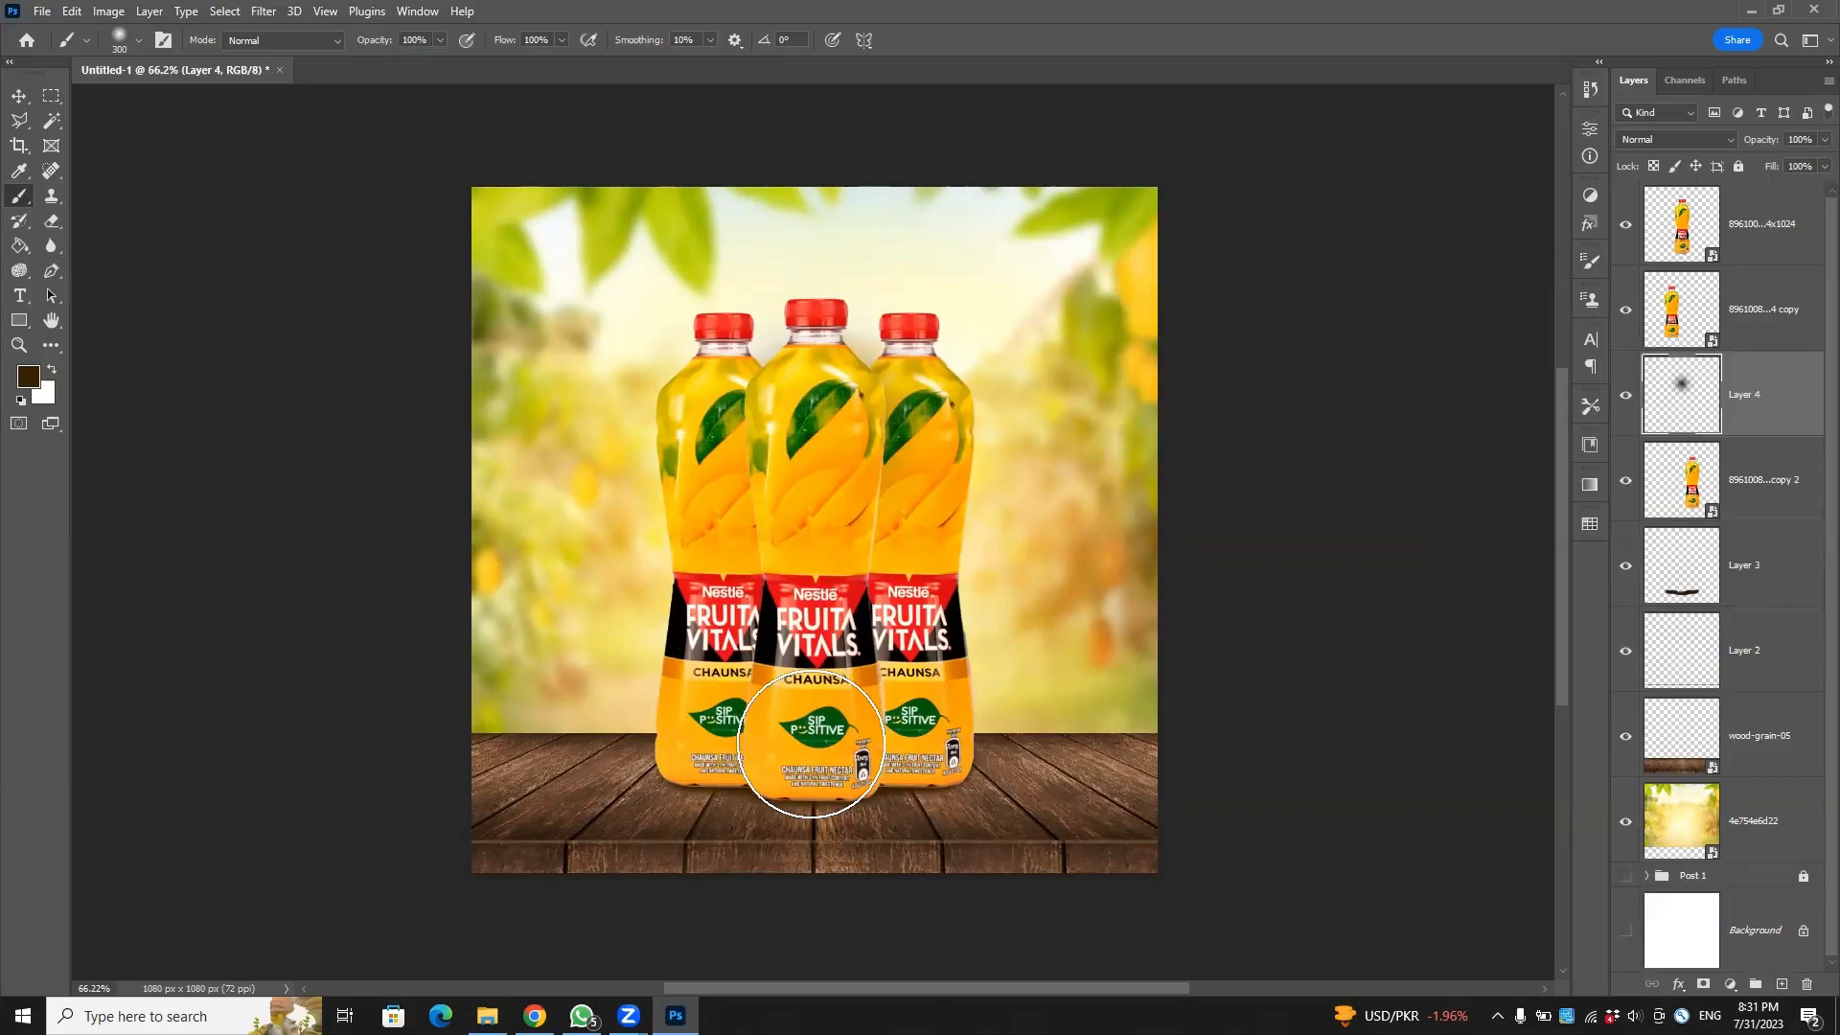
pyautogui.keyDown('shift'); pyautogui.click(814, 745); pyautogui.keyUp('shift')
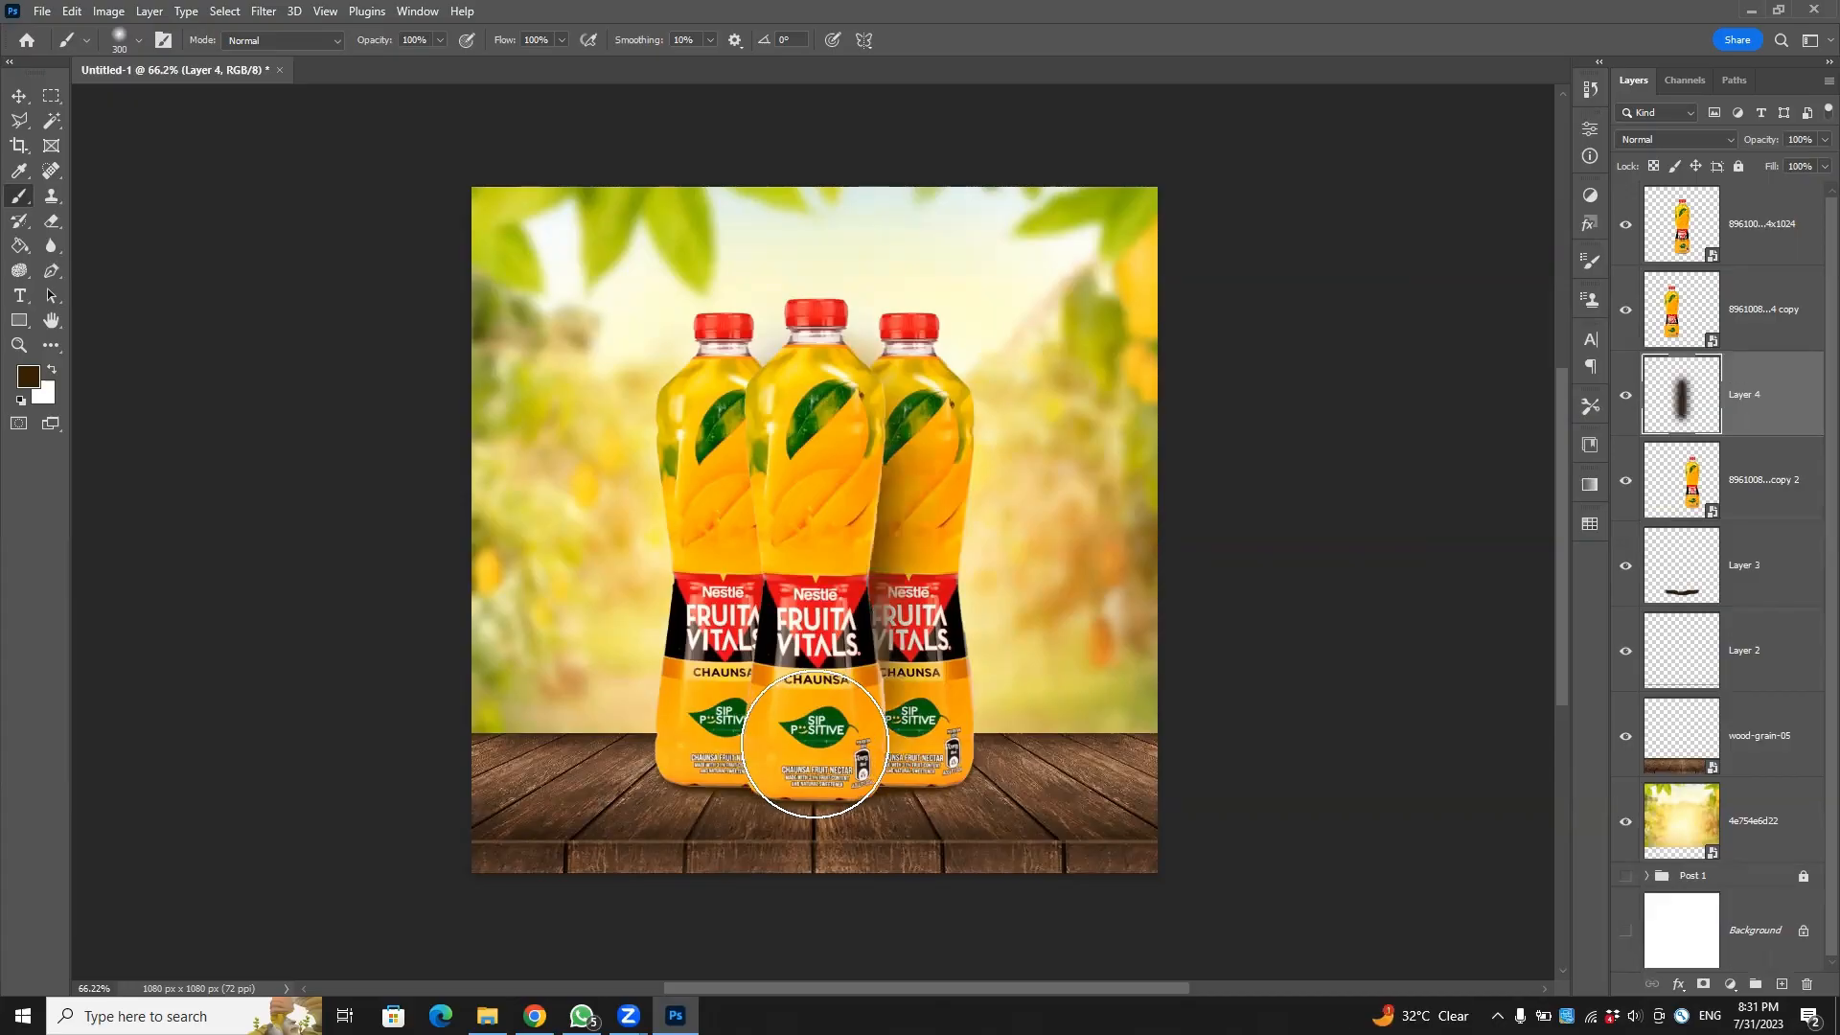
# Move the vertical shadow layer above the left-hand bottle so it shades both side bottles.
pyautogui.moveTo(1765, 408); pyautogui.dragTo(1758, 285)
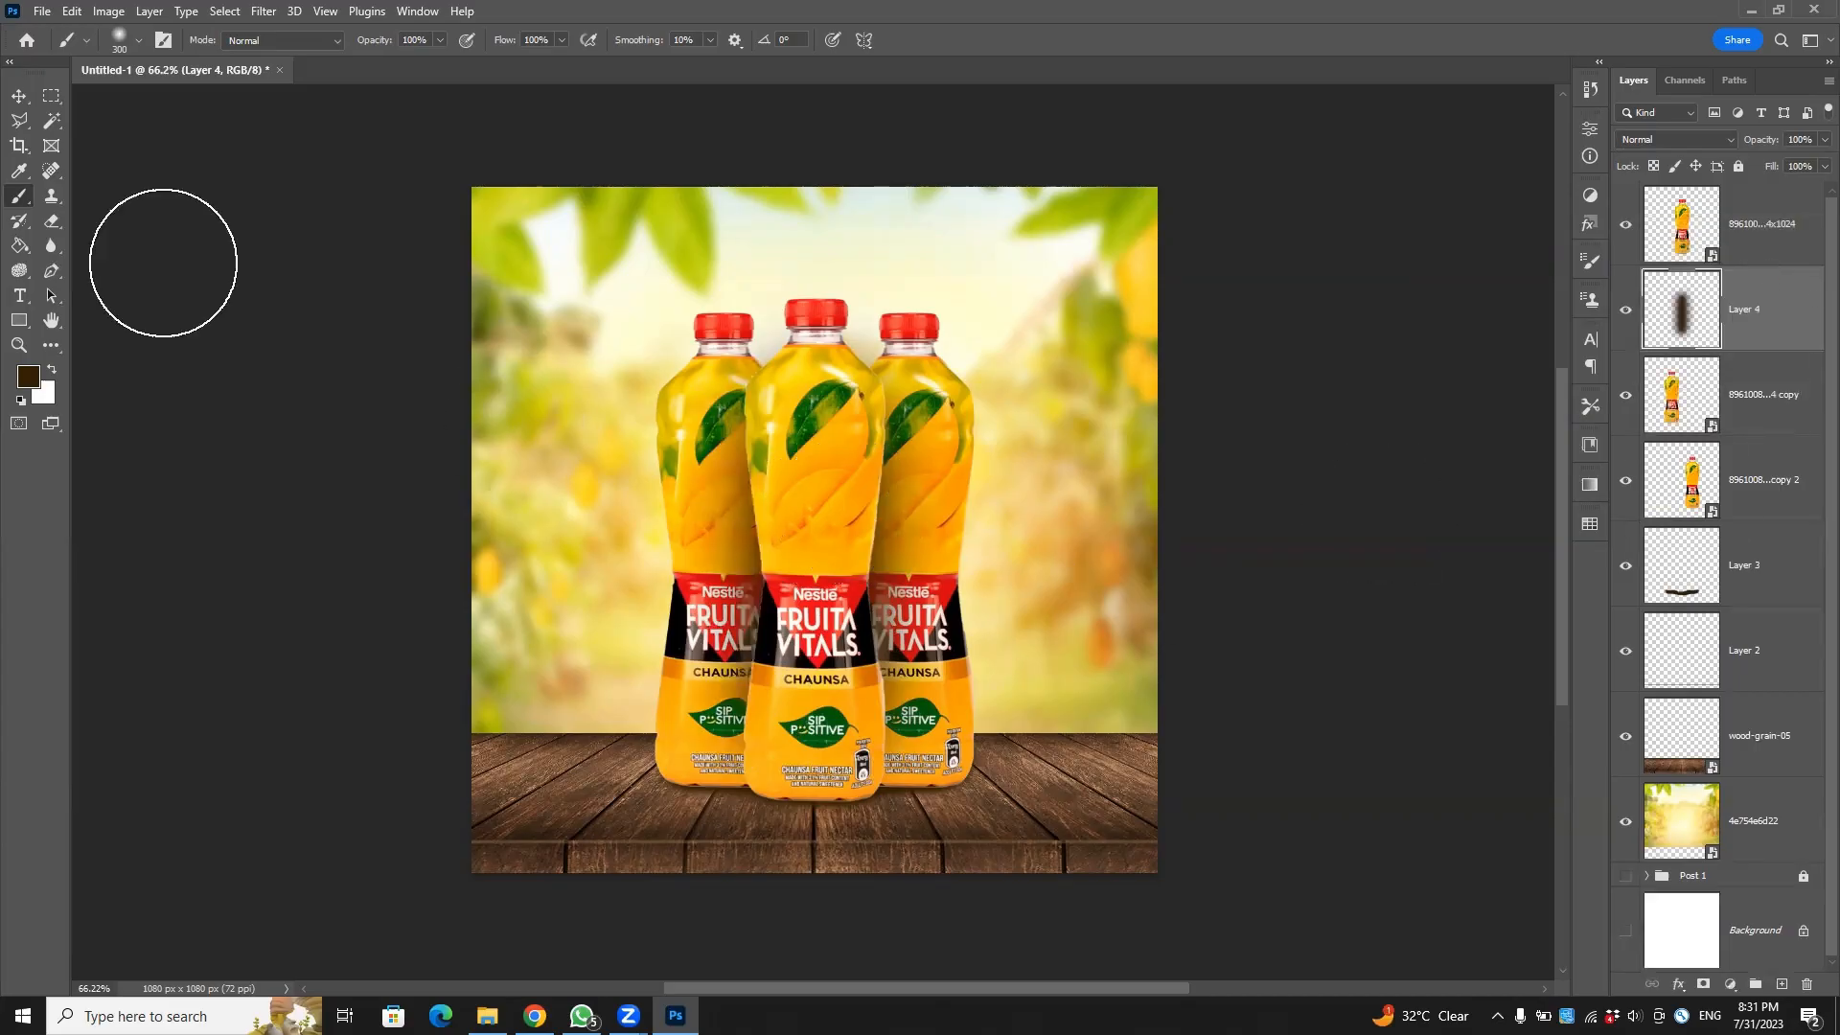
pyautogui.click(18, 96)
pyautogui.click(189, 295)
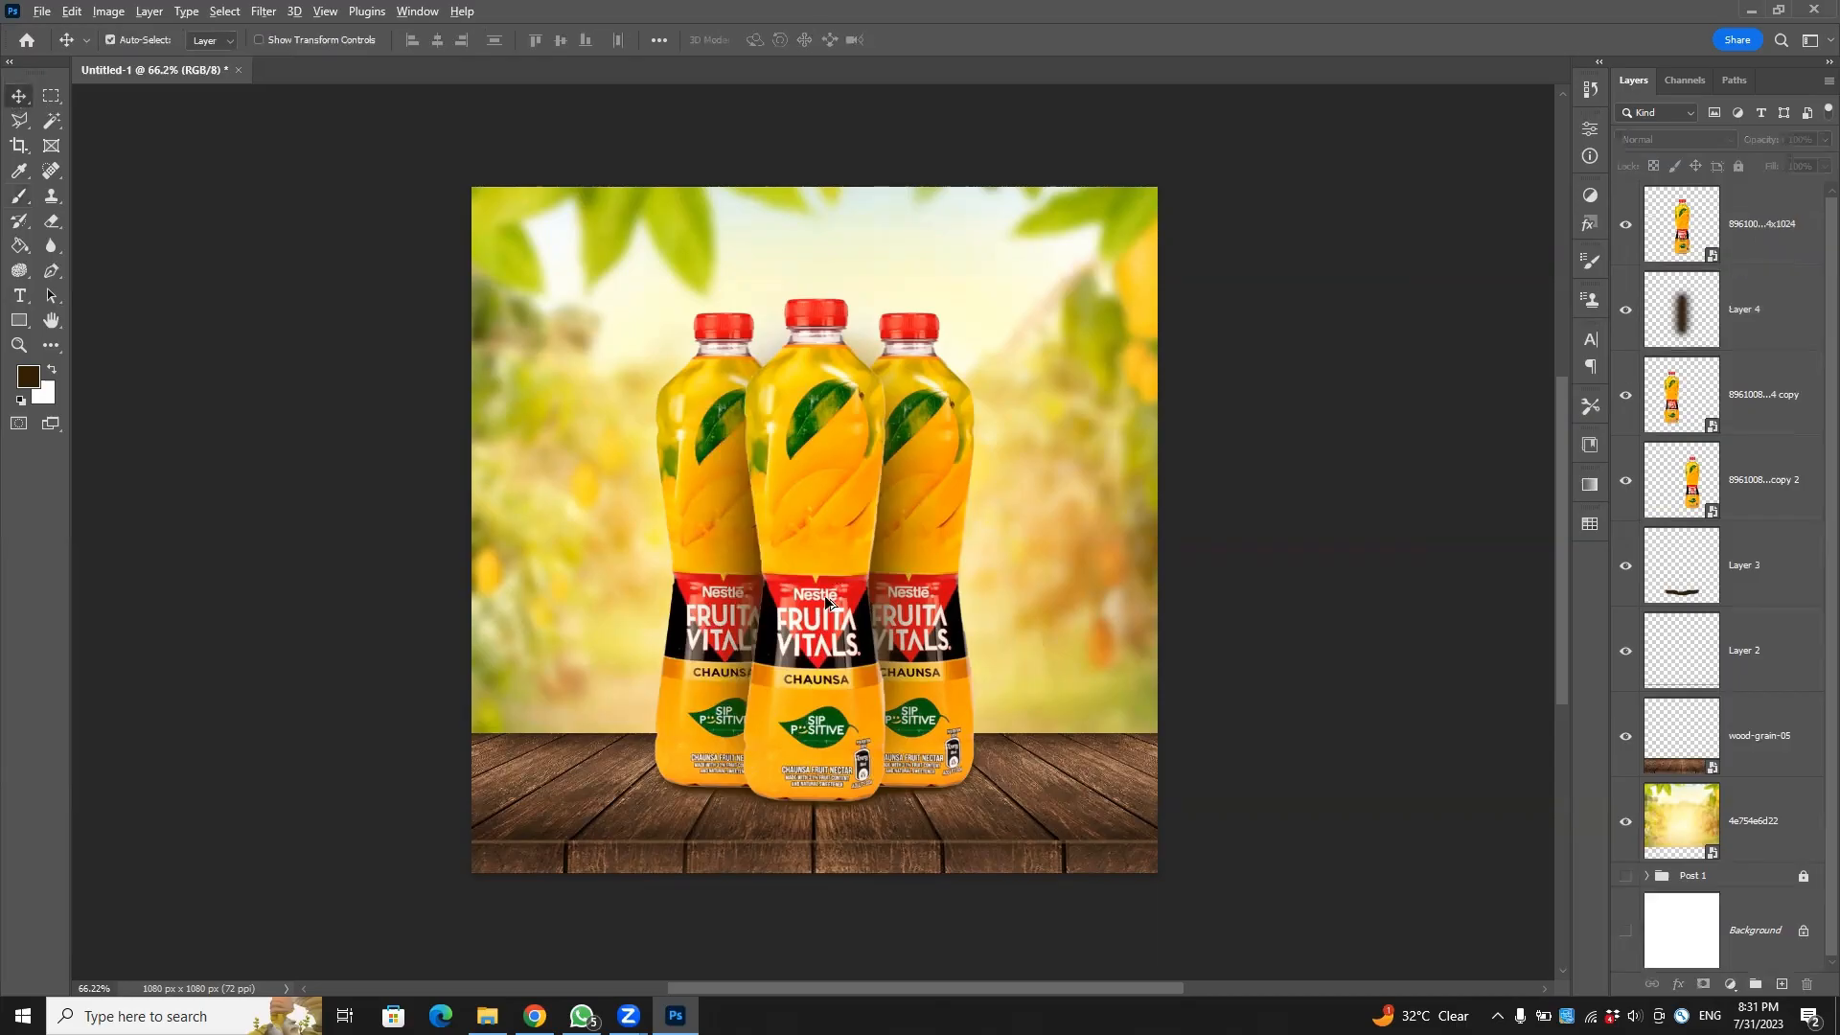
# Reduce the opacity of the shadow layer behind the centre bottle to 52%.
pyautogui.scroll(5, 1030, 517)
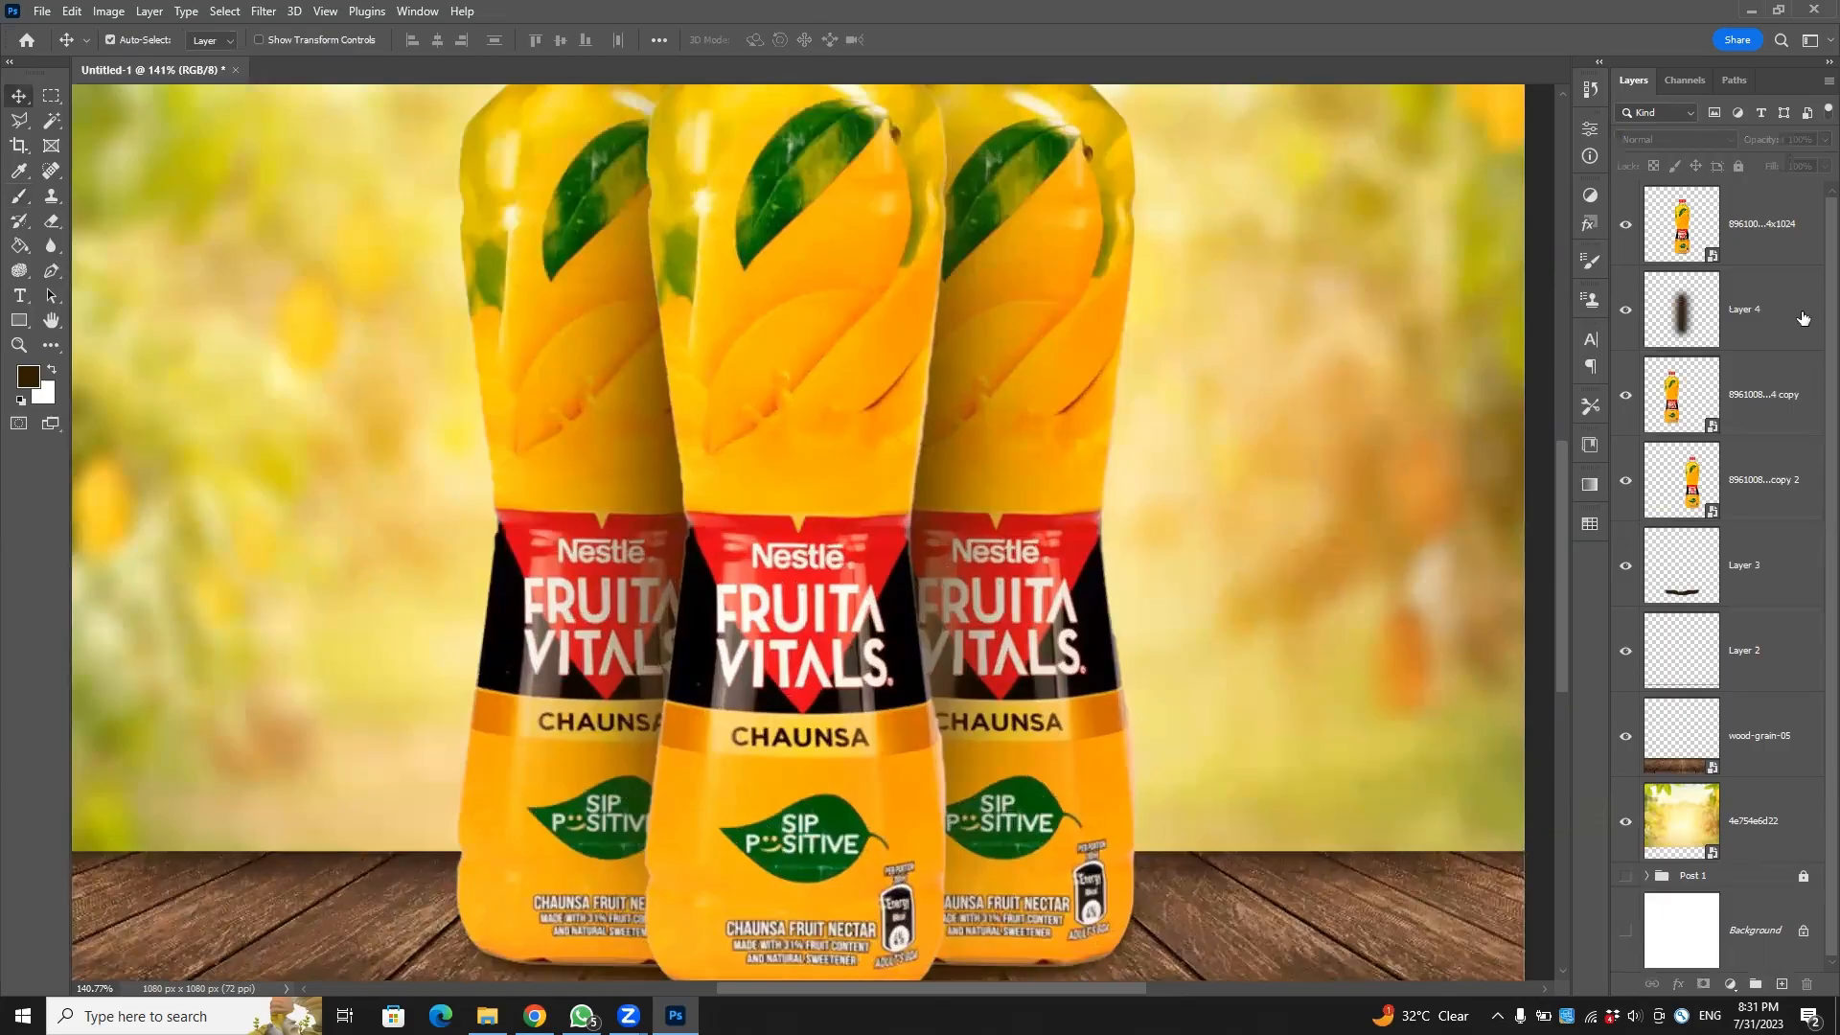
pyautogui.click(1751, 305)
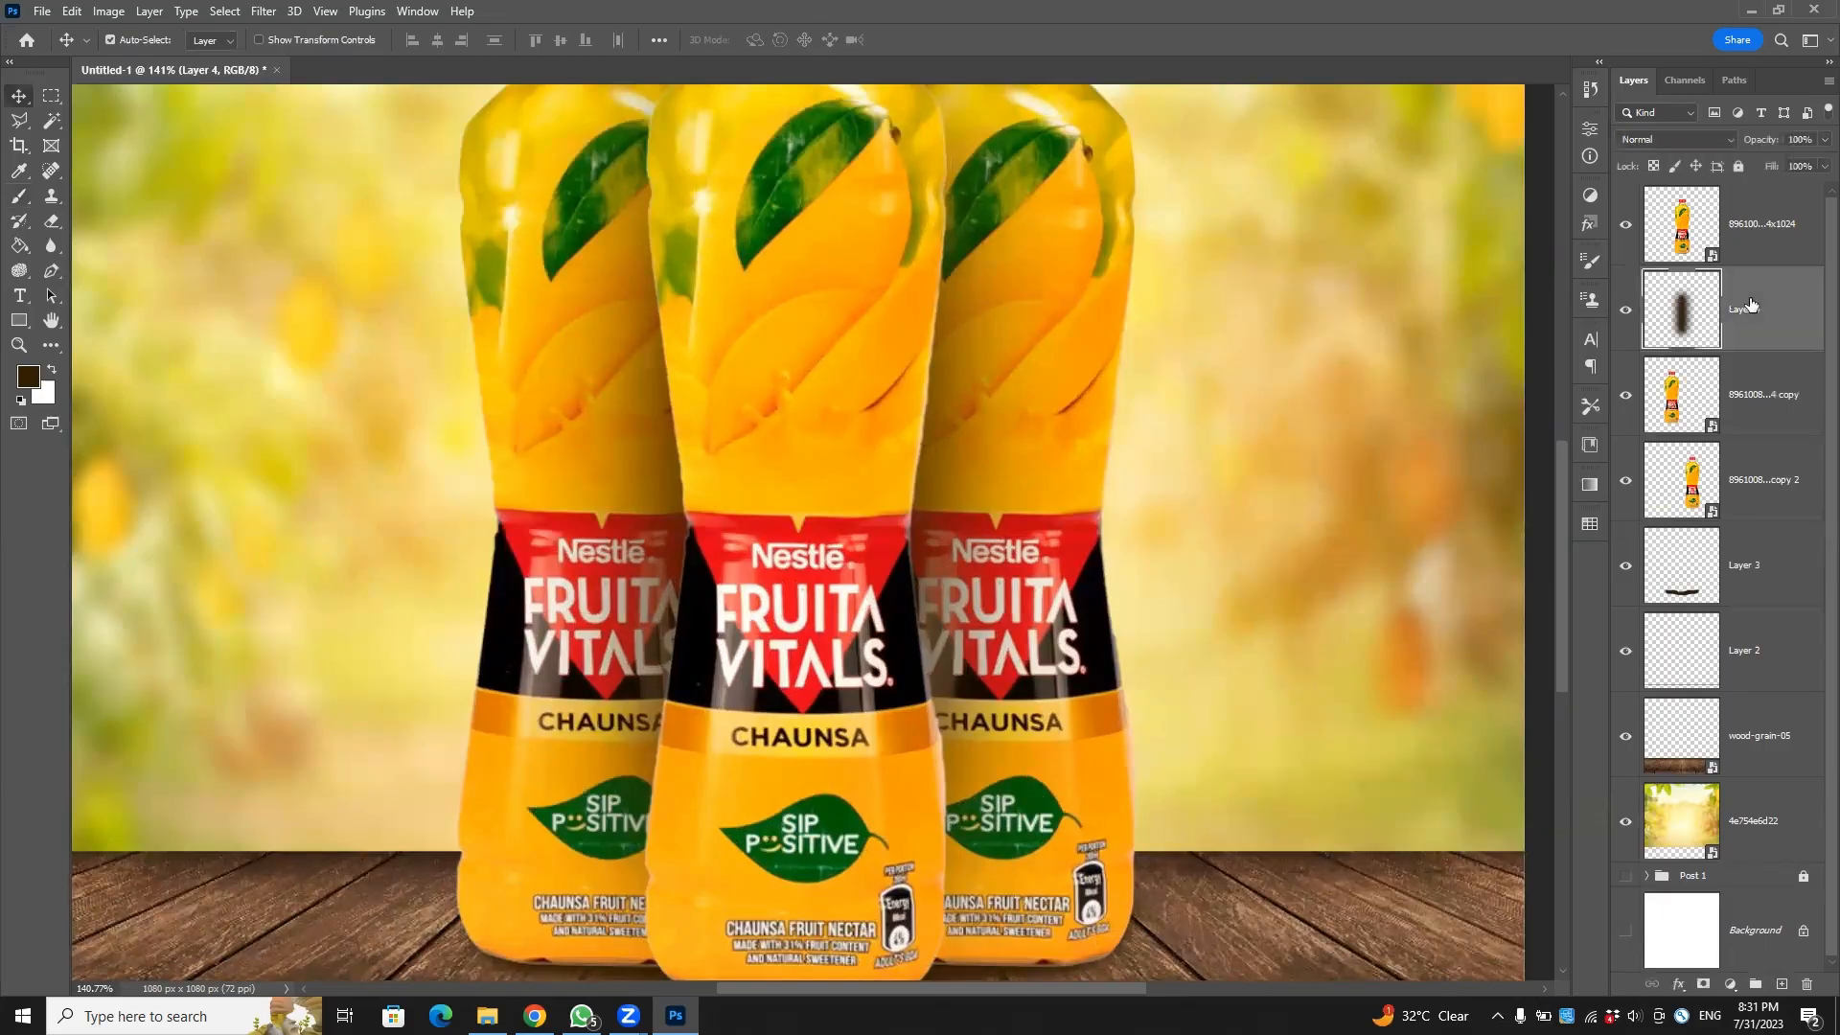
pyautogui.scroll(-4, 968, 670)
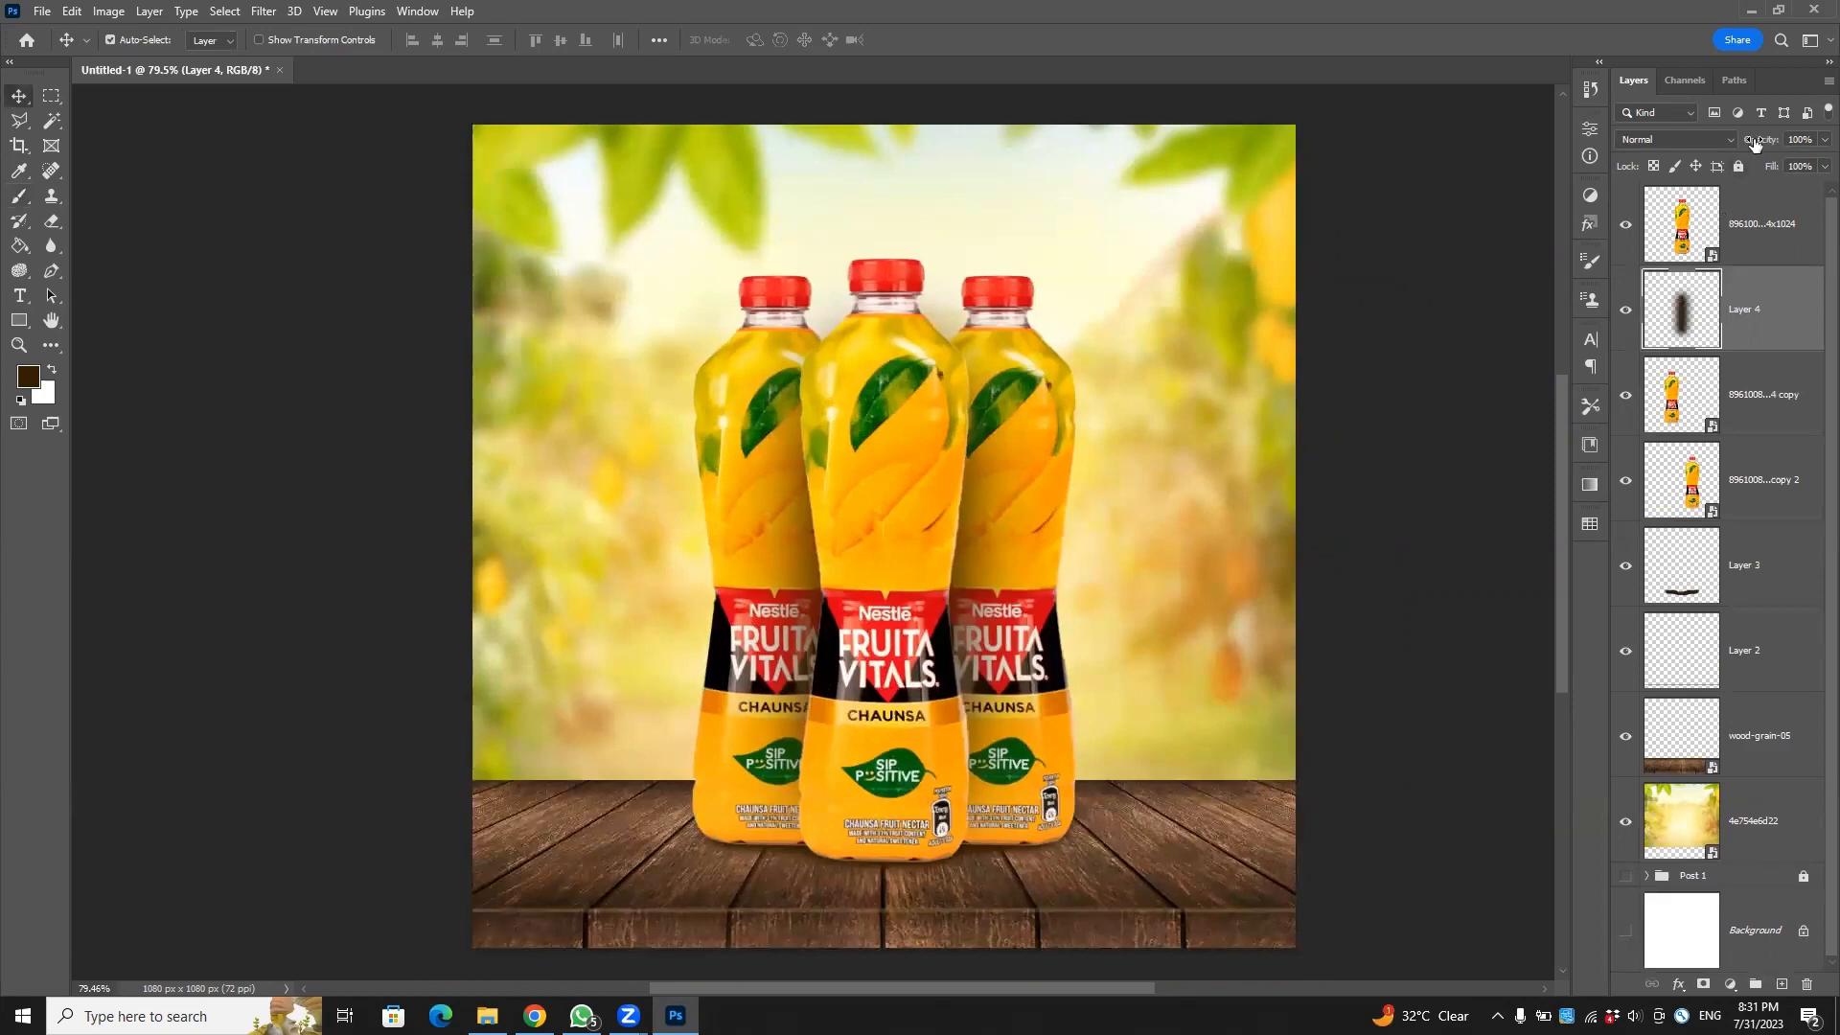
pyautogui.moveTo(1754, 142)
pyautogui.mouseDown()
pyautogui.moveTo(1680, 138)
pyautogui.moveTo(1784, 144)
pyautogui.moveTo(1769, 144)
pyautogui.mouseUp()
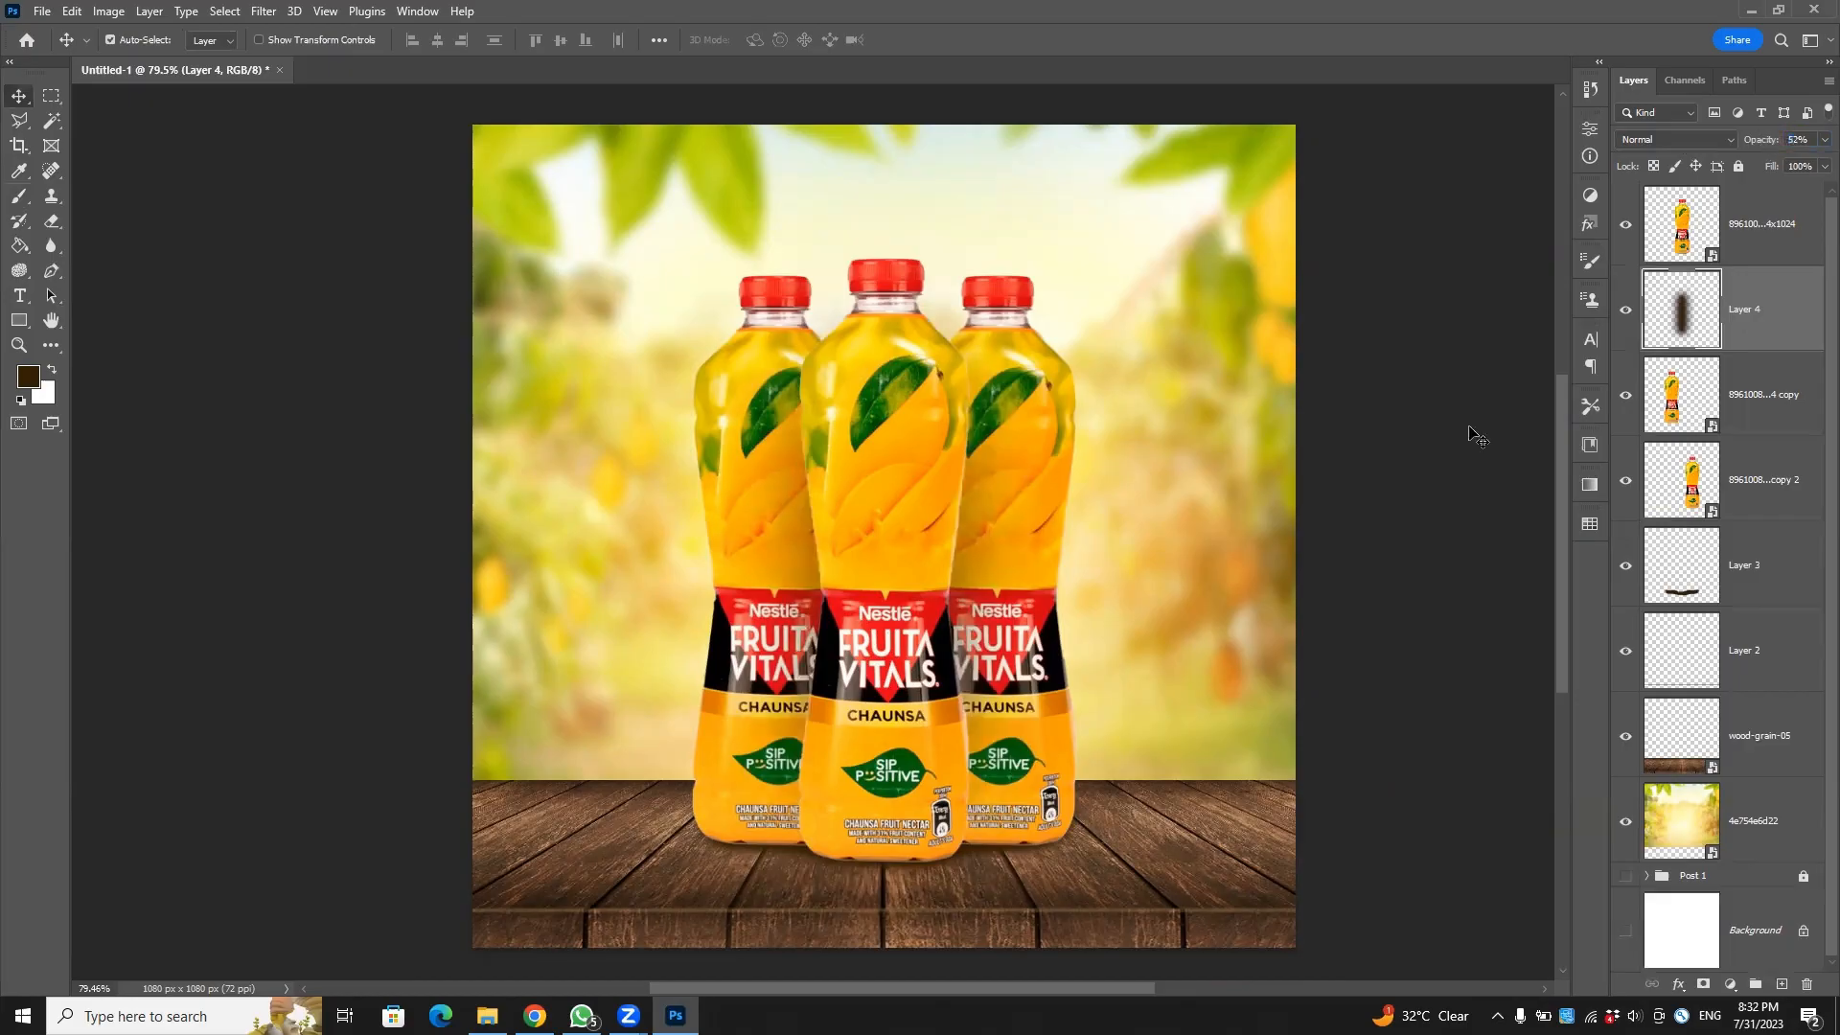
pyautogui.click(1405, 476)
pyautogui.scroll(-4, 792, 743)
pyautogui.moveTo(1309, 715); pyautogui.dragTo(1317, 666)
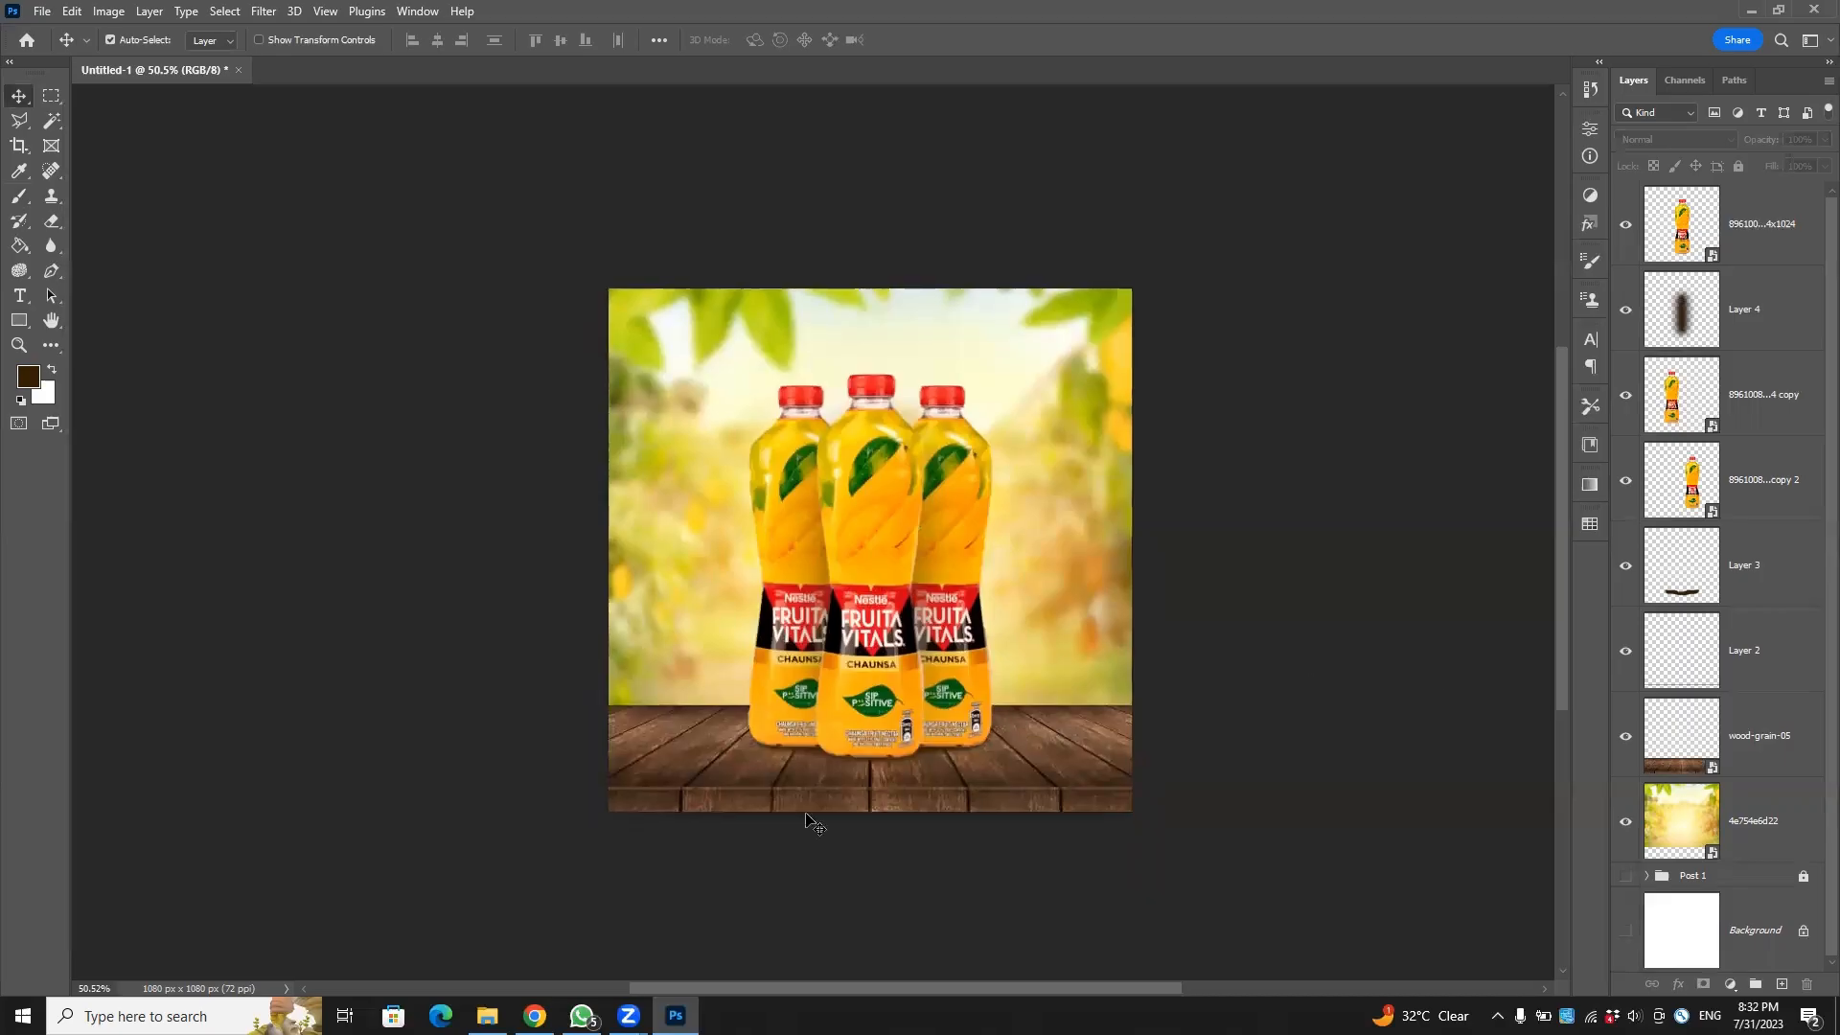
pyautogui.scroll(2, 809, 766)
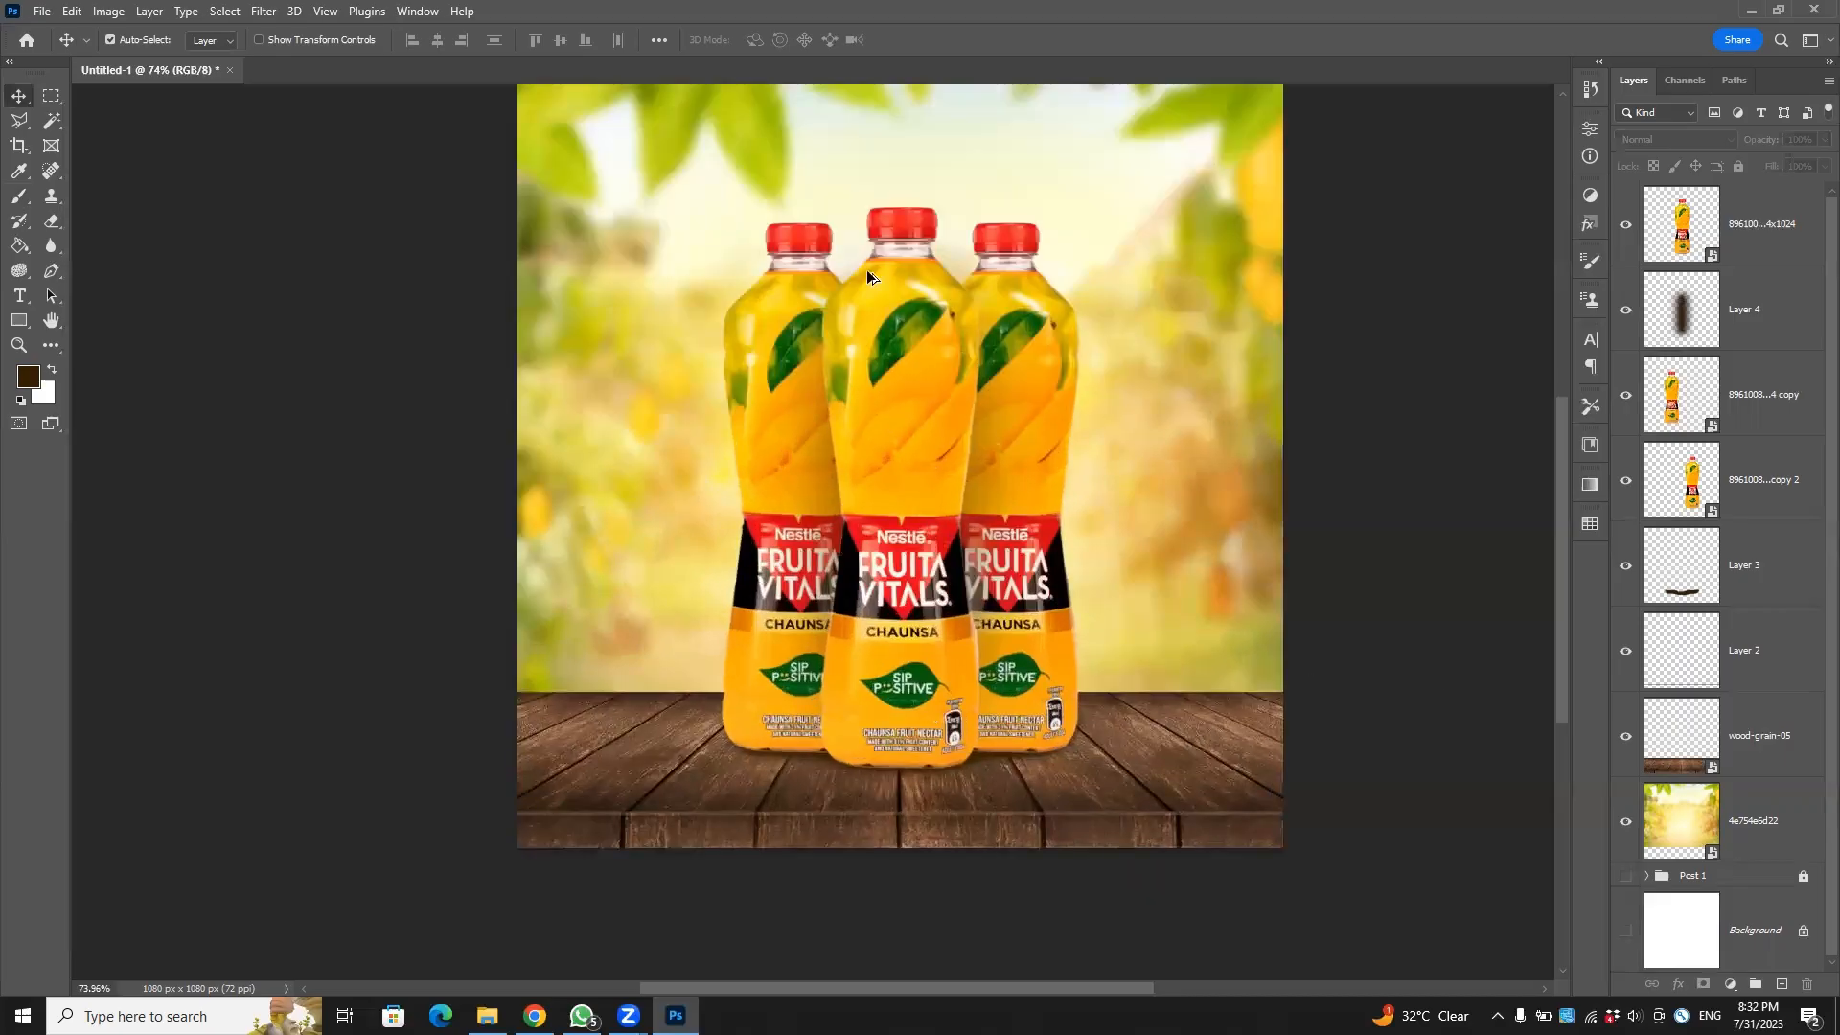
pyautogui.moveTo(1422, 421); pyautogui.dragTo(1441, 546)
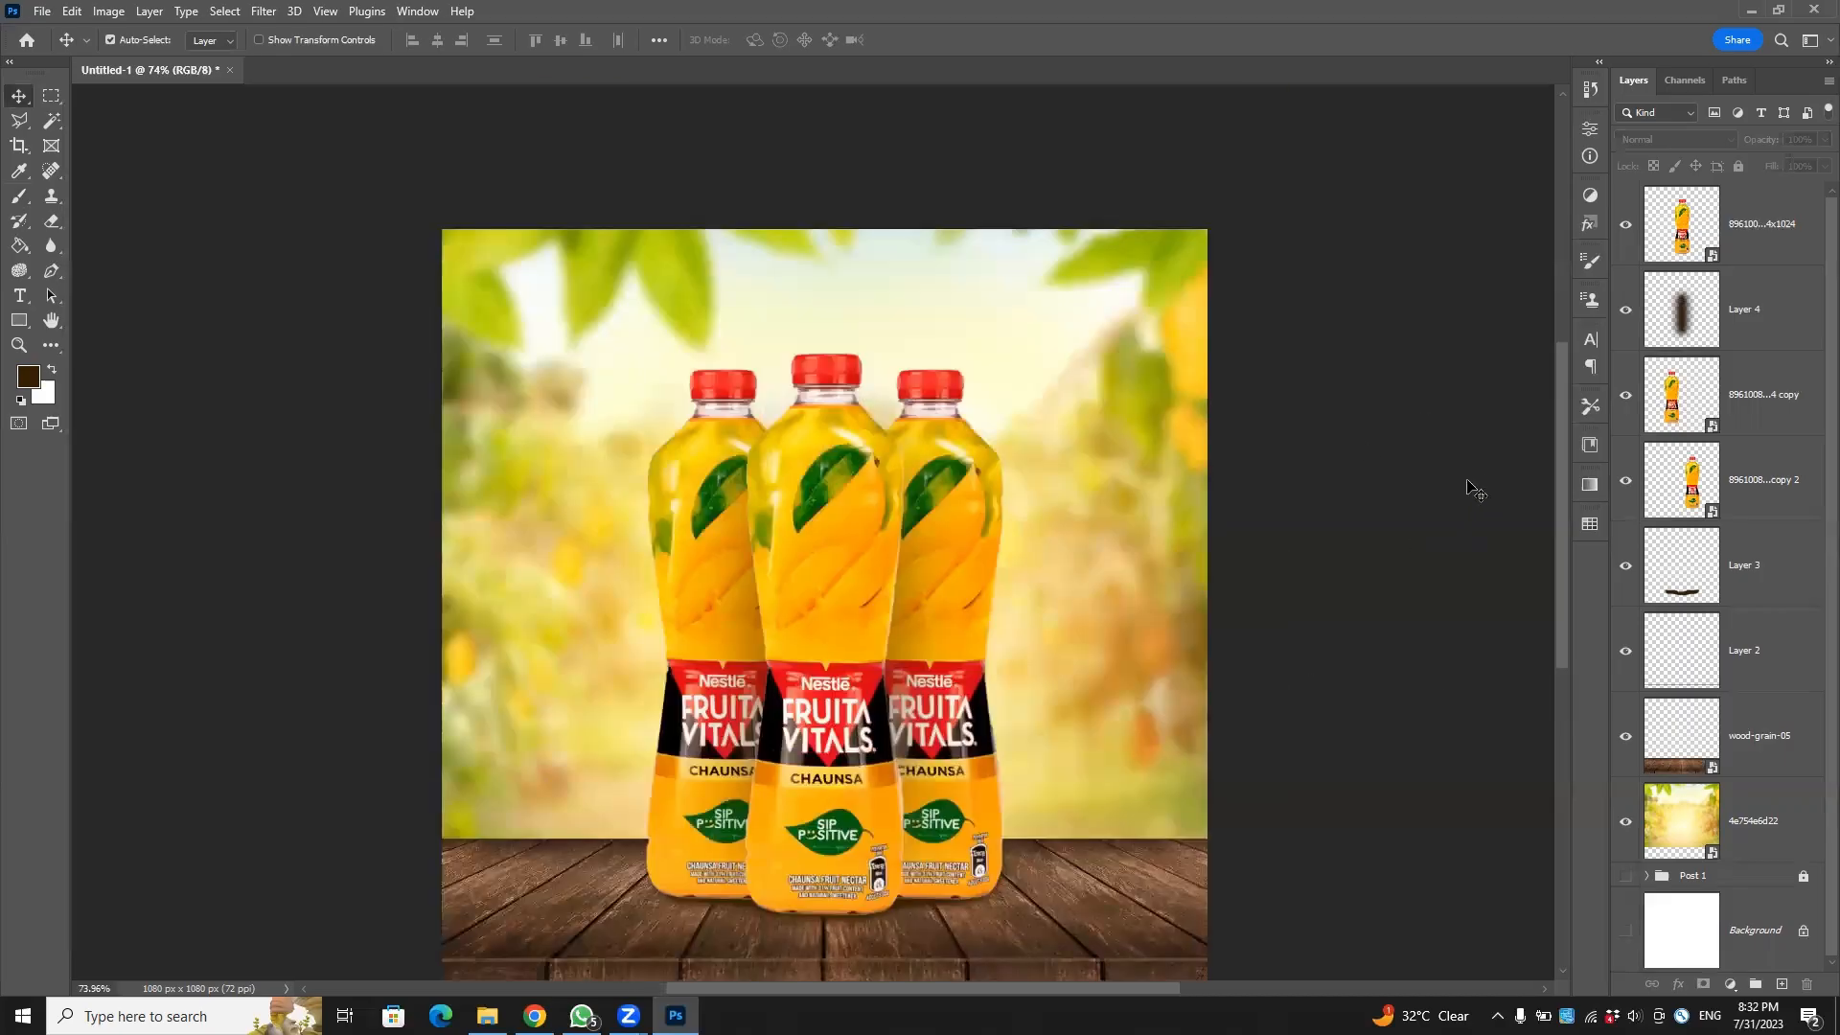
pyautogui.scroll(-2, 1251, 500)
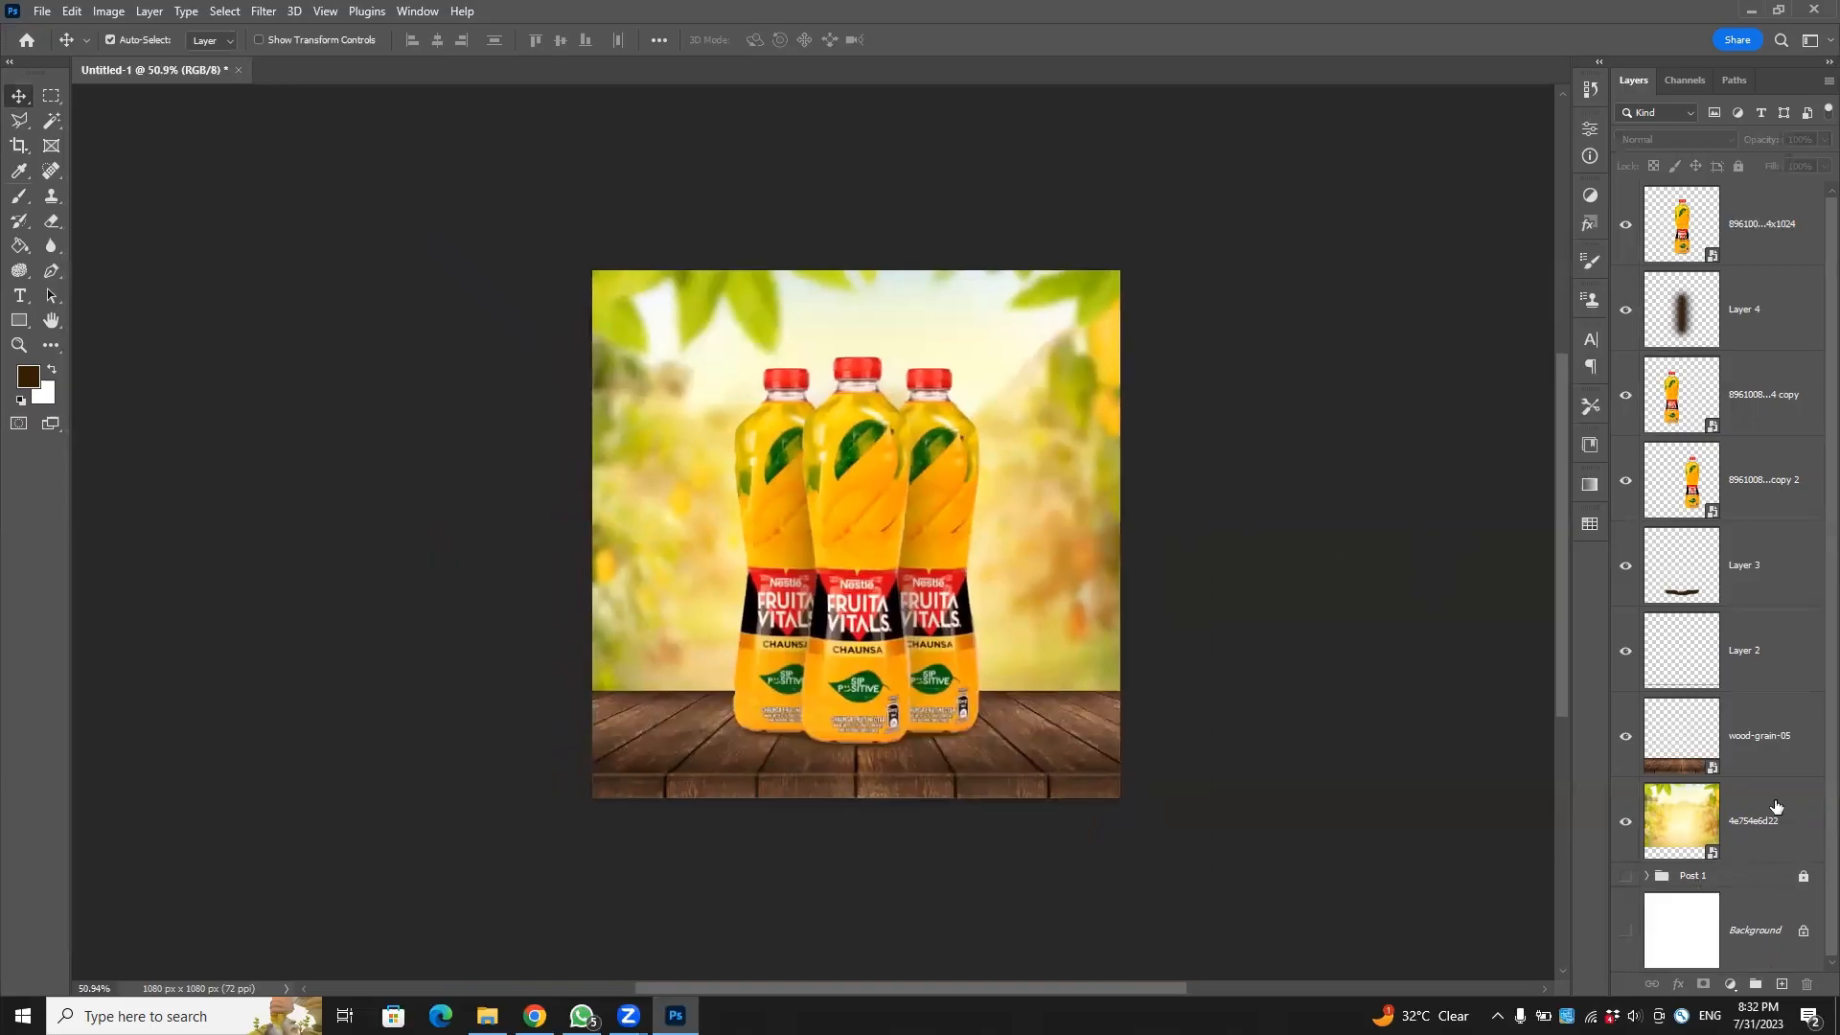
# Paint a dark brown vignette around the canvas edges on a new layer above the wooden tabletop with the soft brush at 800 px.
pyautogui.click(1762, 742)
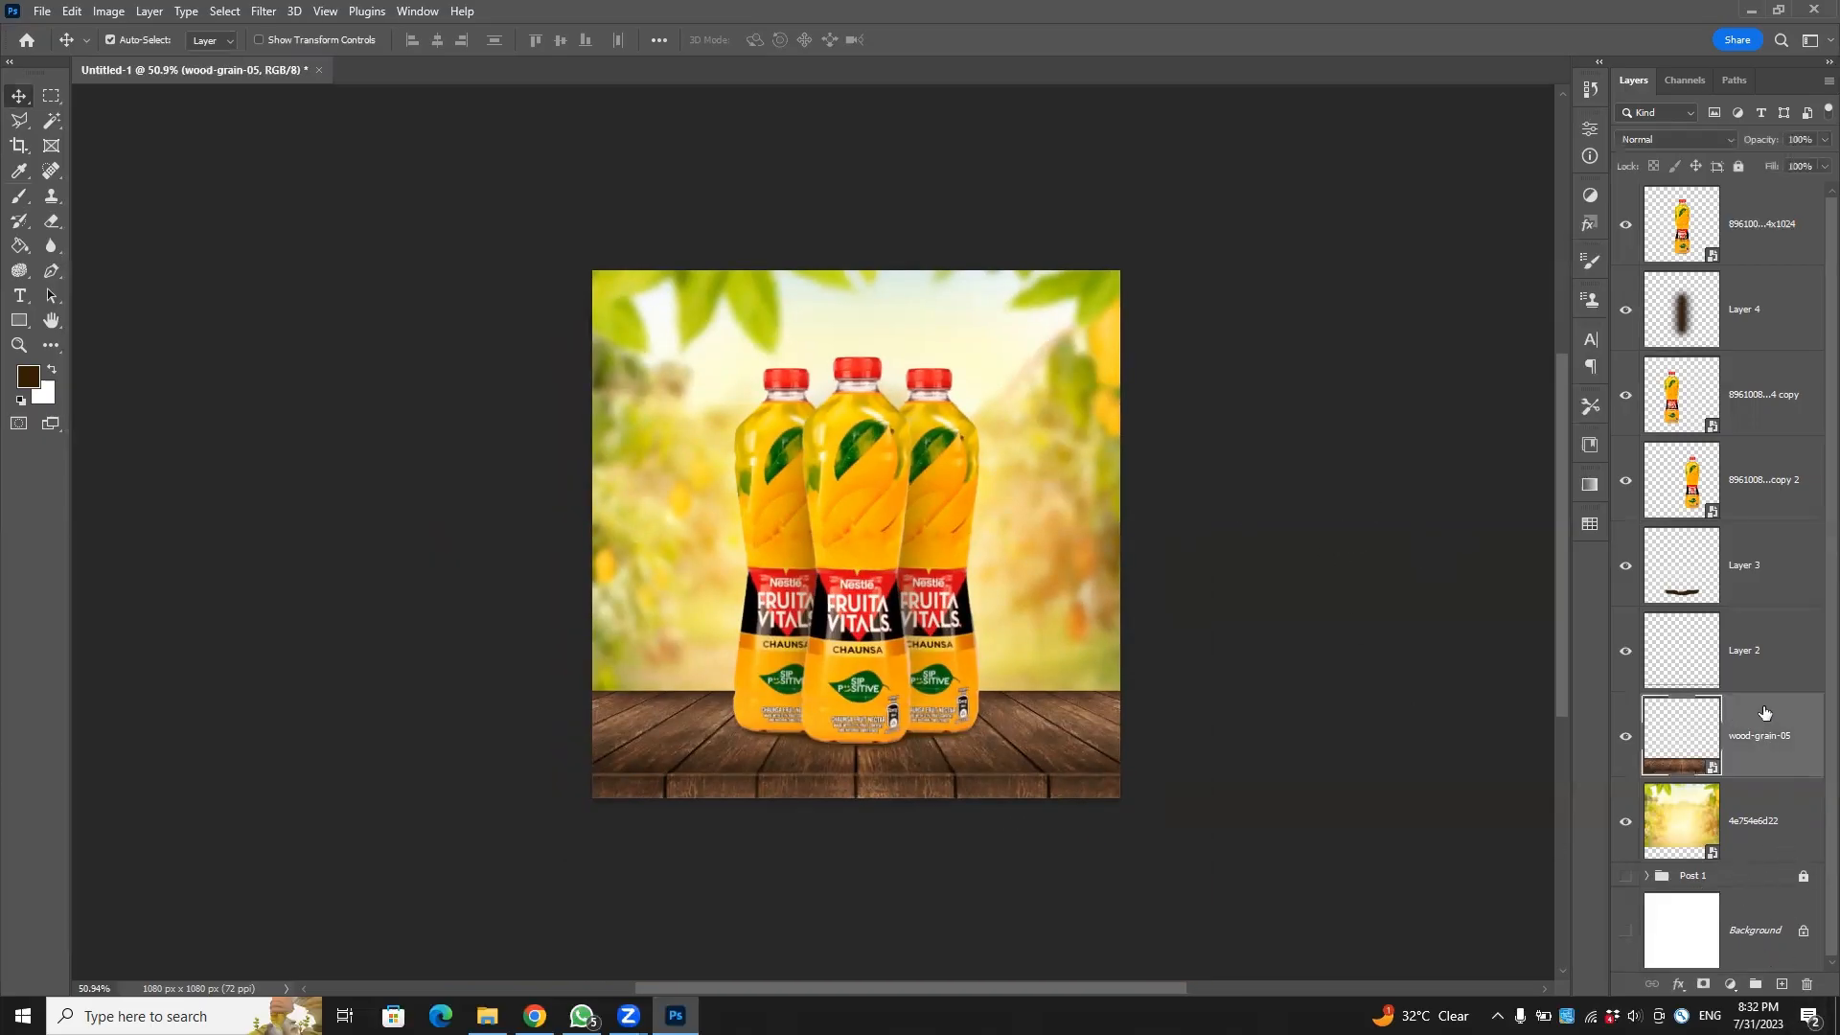
pyautogui.click(1783, 985)
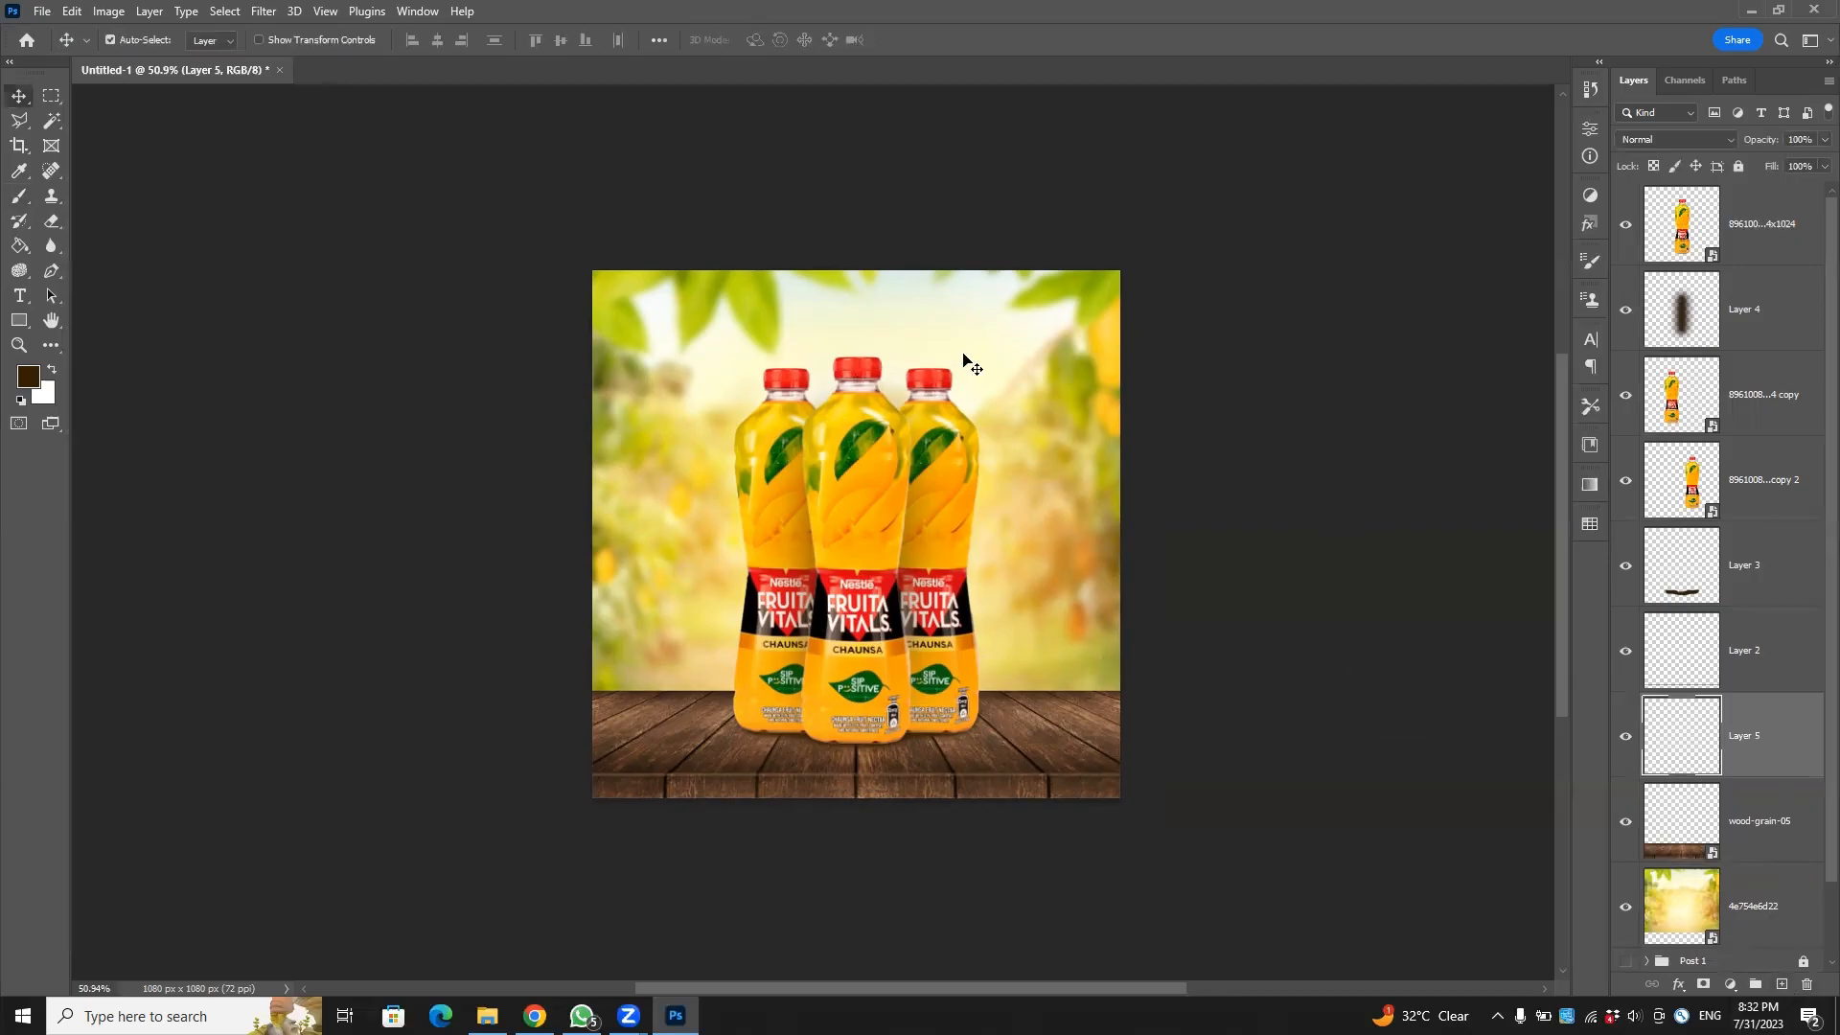
pyautogui.press('b')
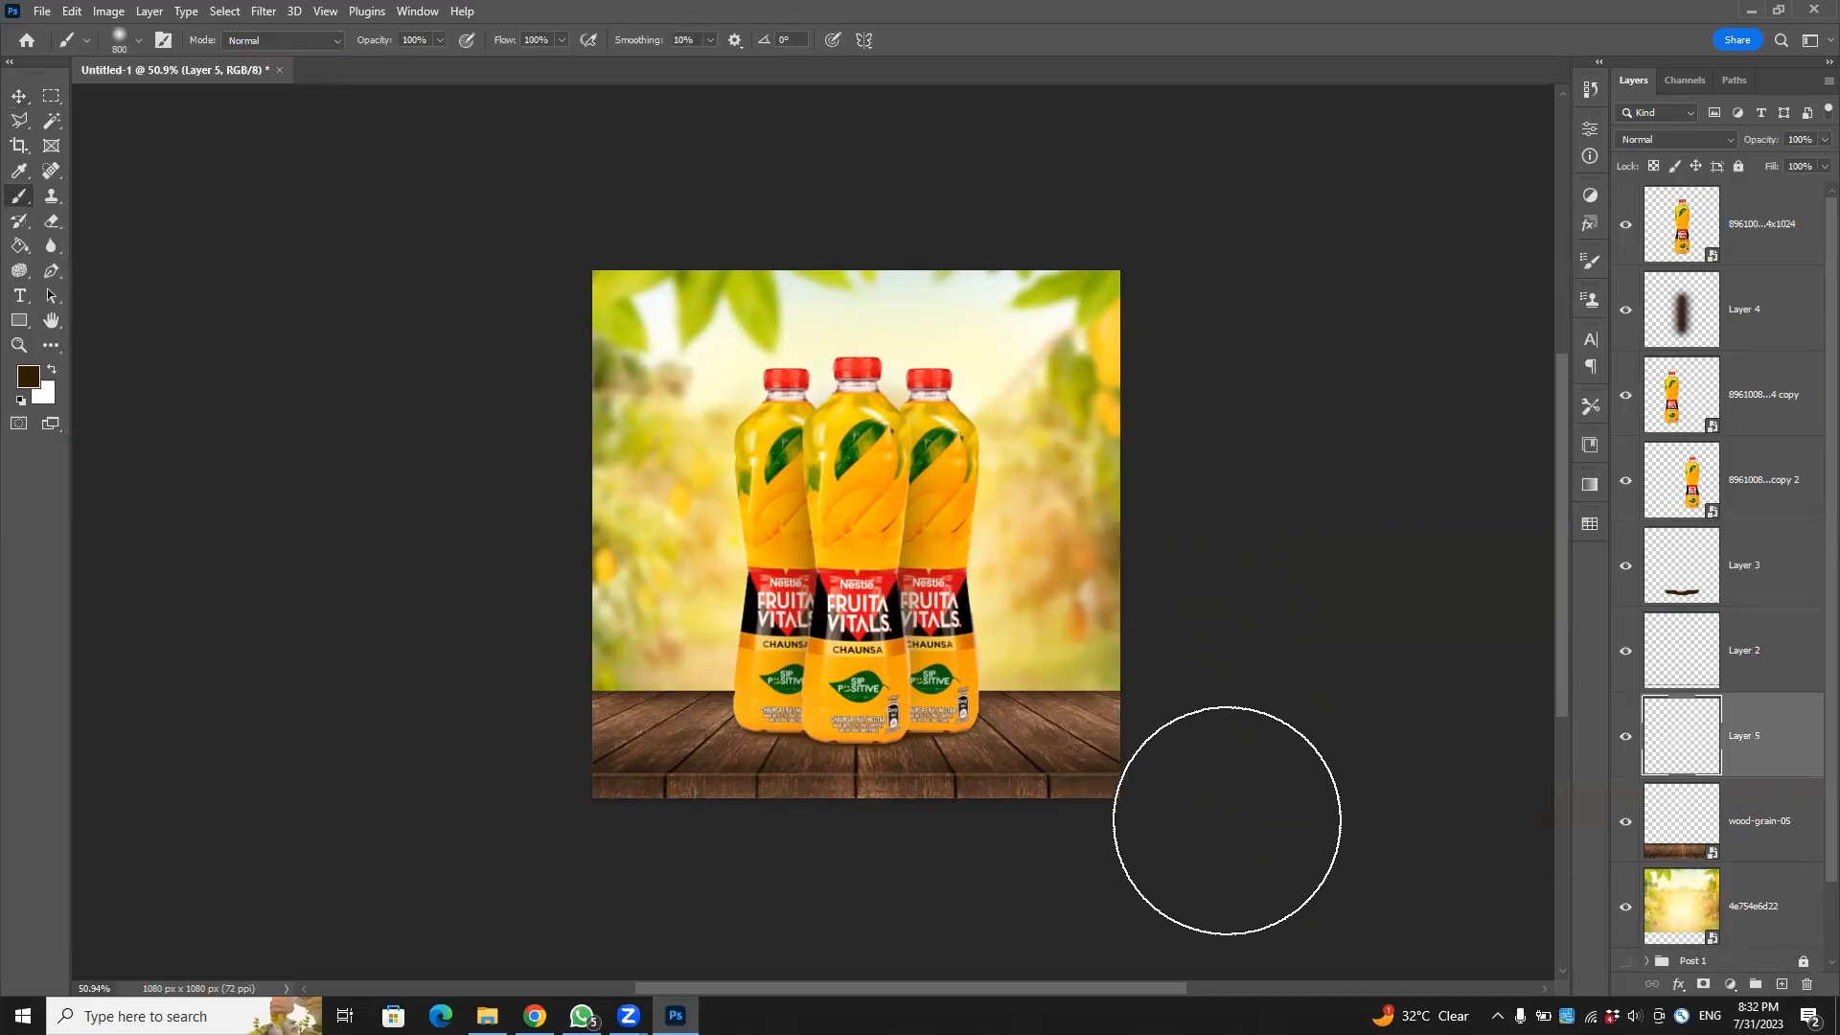
pyautogui.press(']')
pyautogui.moveTo(1224, 690)
pyautogui.mouseDown()
pyautogui.moveTo(1224, 102)
pyautogui.moveTo(1220, 205)
pyautogui.moveTo(460, 124)
pyautogui.moveTo(596, 129)
pyautogui.moveTo(197, 320)
pyautogui.moveTo(428, 238)
pyautogui.moveTo(439, 902)
pyautogui.mouseUp()
pyautogui.moveTo(455, 860)
pyautogui.mouseDown()
pyautogui.moveTo(458, 460)
pyautogui.moveTo(423, 164)
pyautogui.mouseUp()
pyautogui.moveTo(332, 69)
pyautogui.mouseDown()
pyautogui.moveTo(603, 151)
pyautogui.moveTo(1103, 78)
pyautogui.moveTo(1734, 188)
pyautogui.mouseUp()
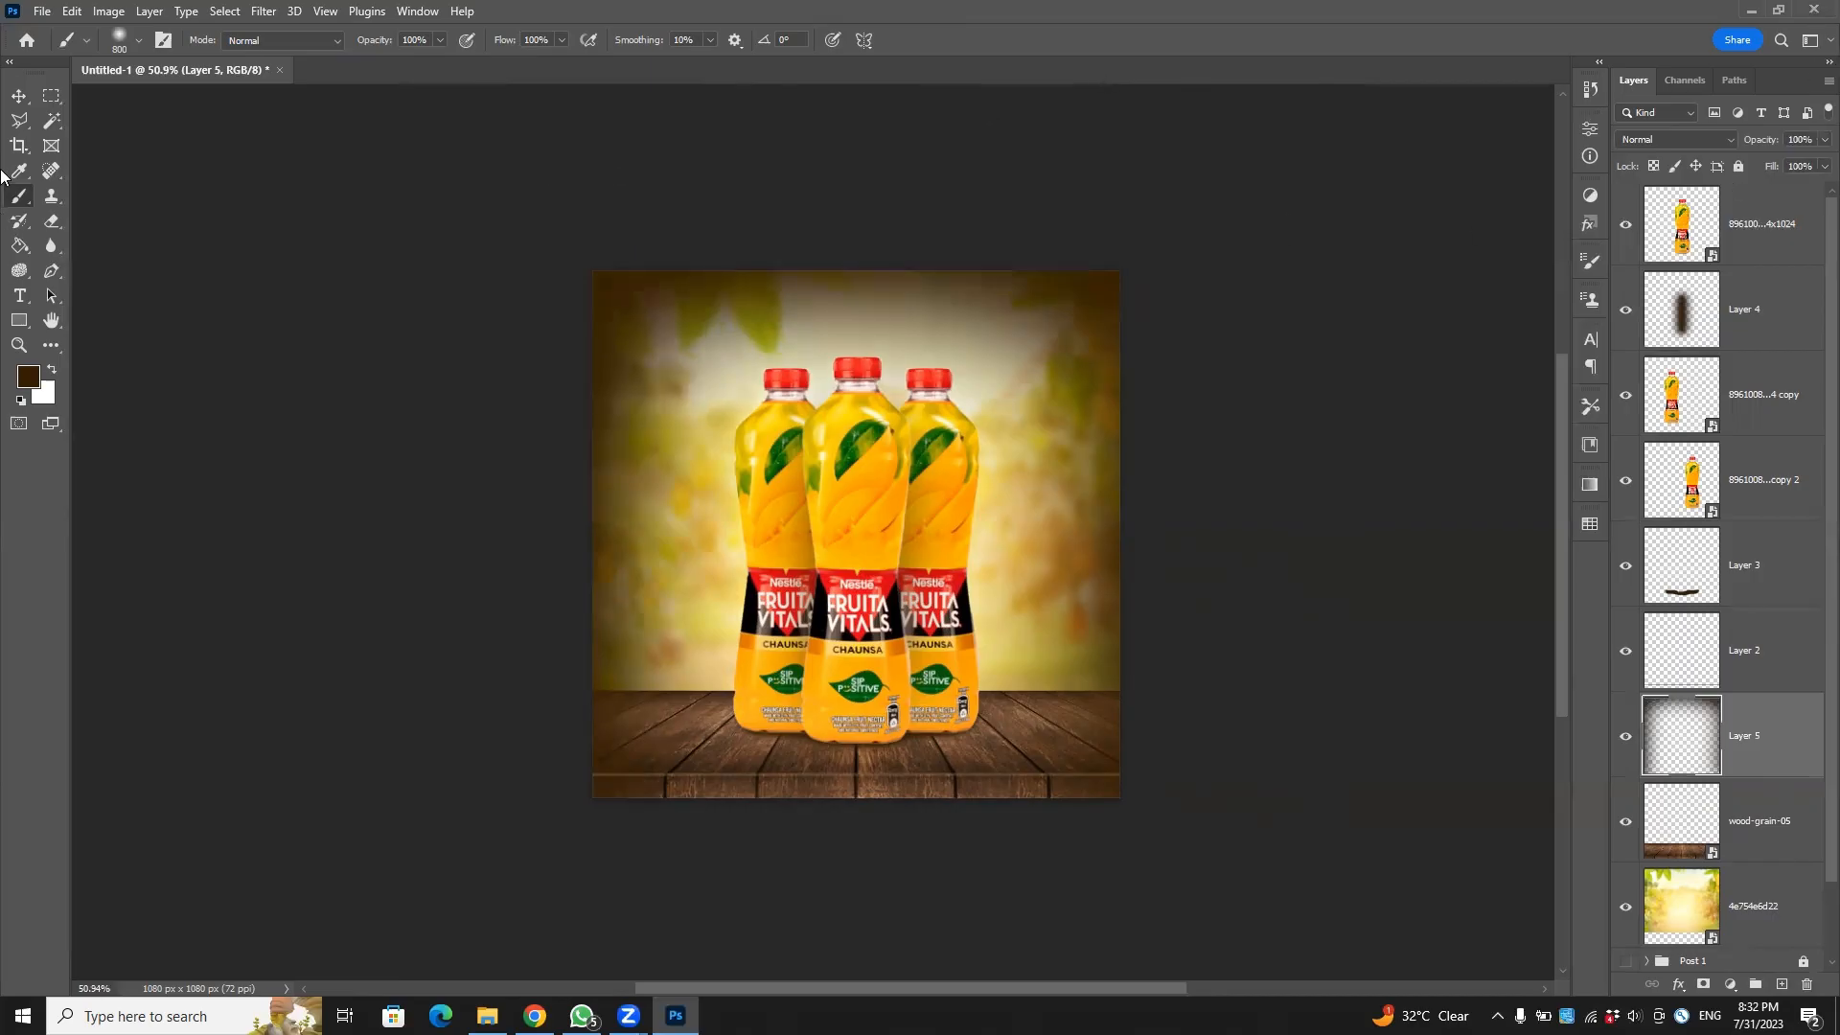
# Set the vignette layer's blend mode to Overlay.
pyautogui.click(19, 95)
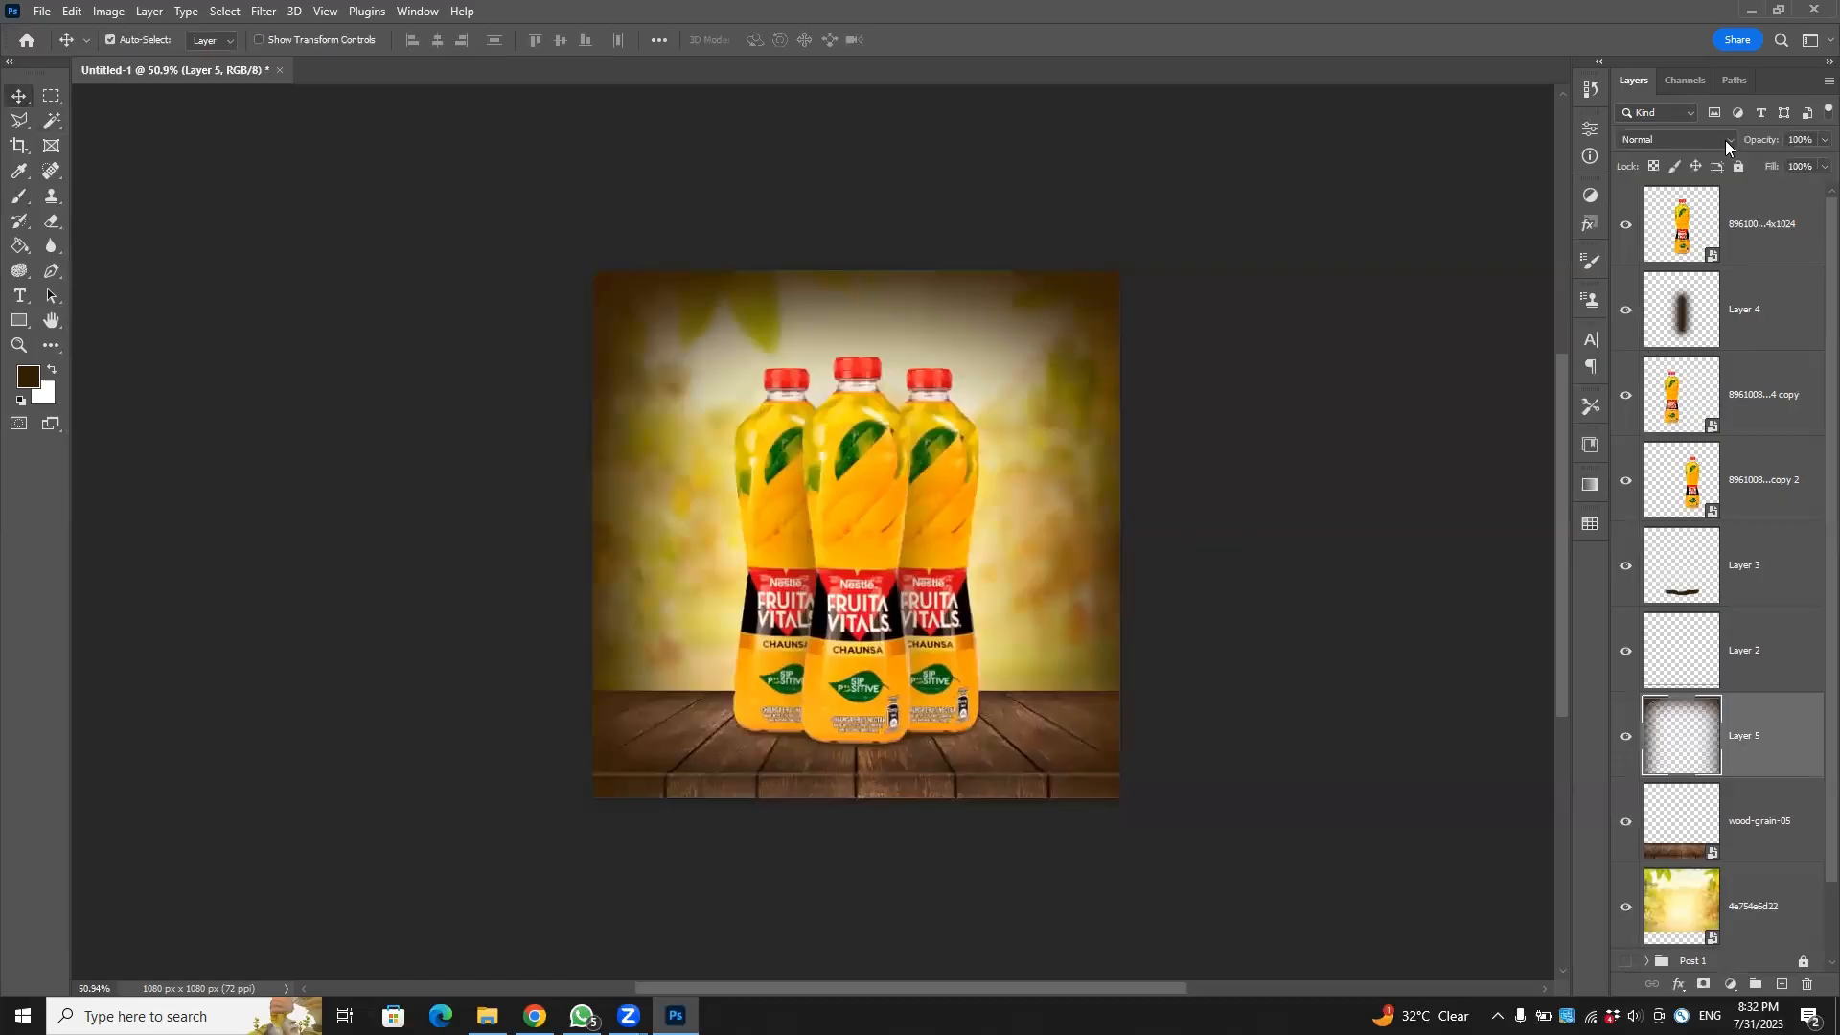
pyautogui.click(1677, 139)
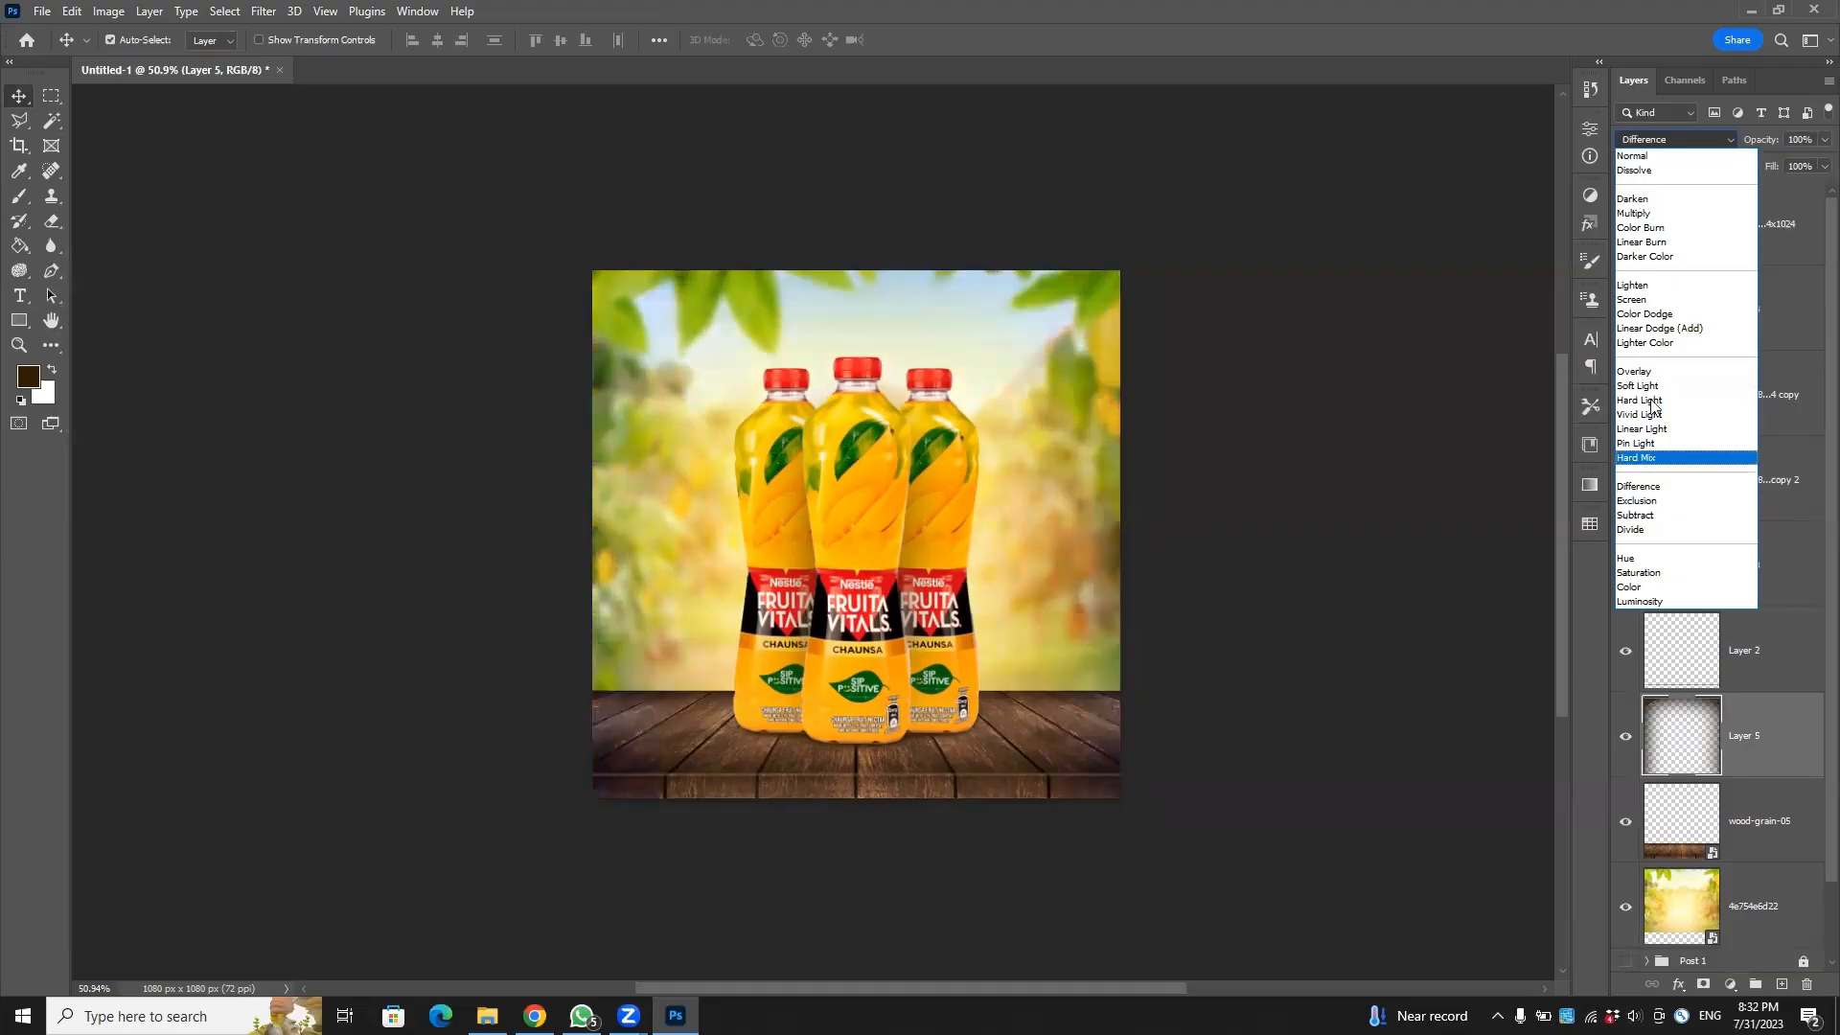
pyautogui.click(1644, 371)
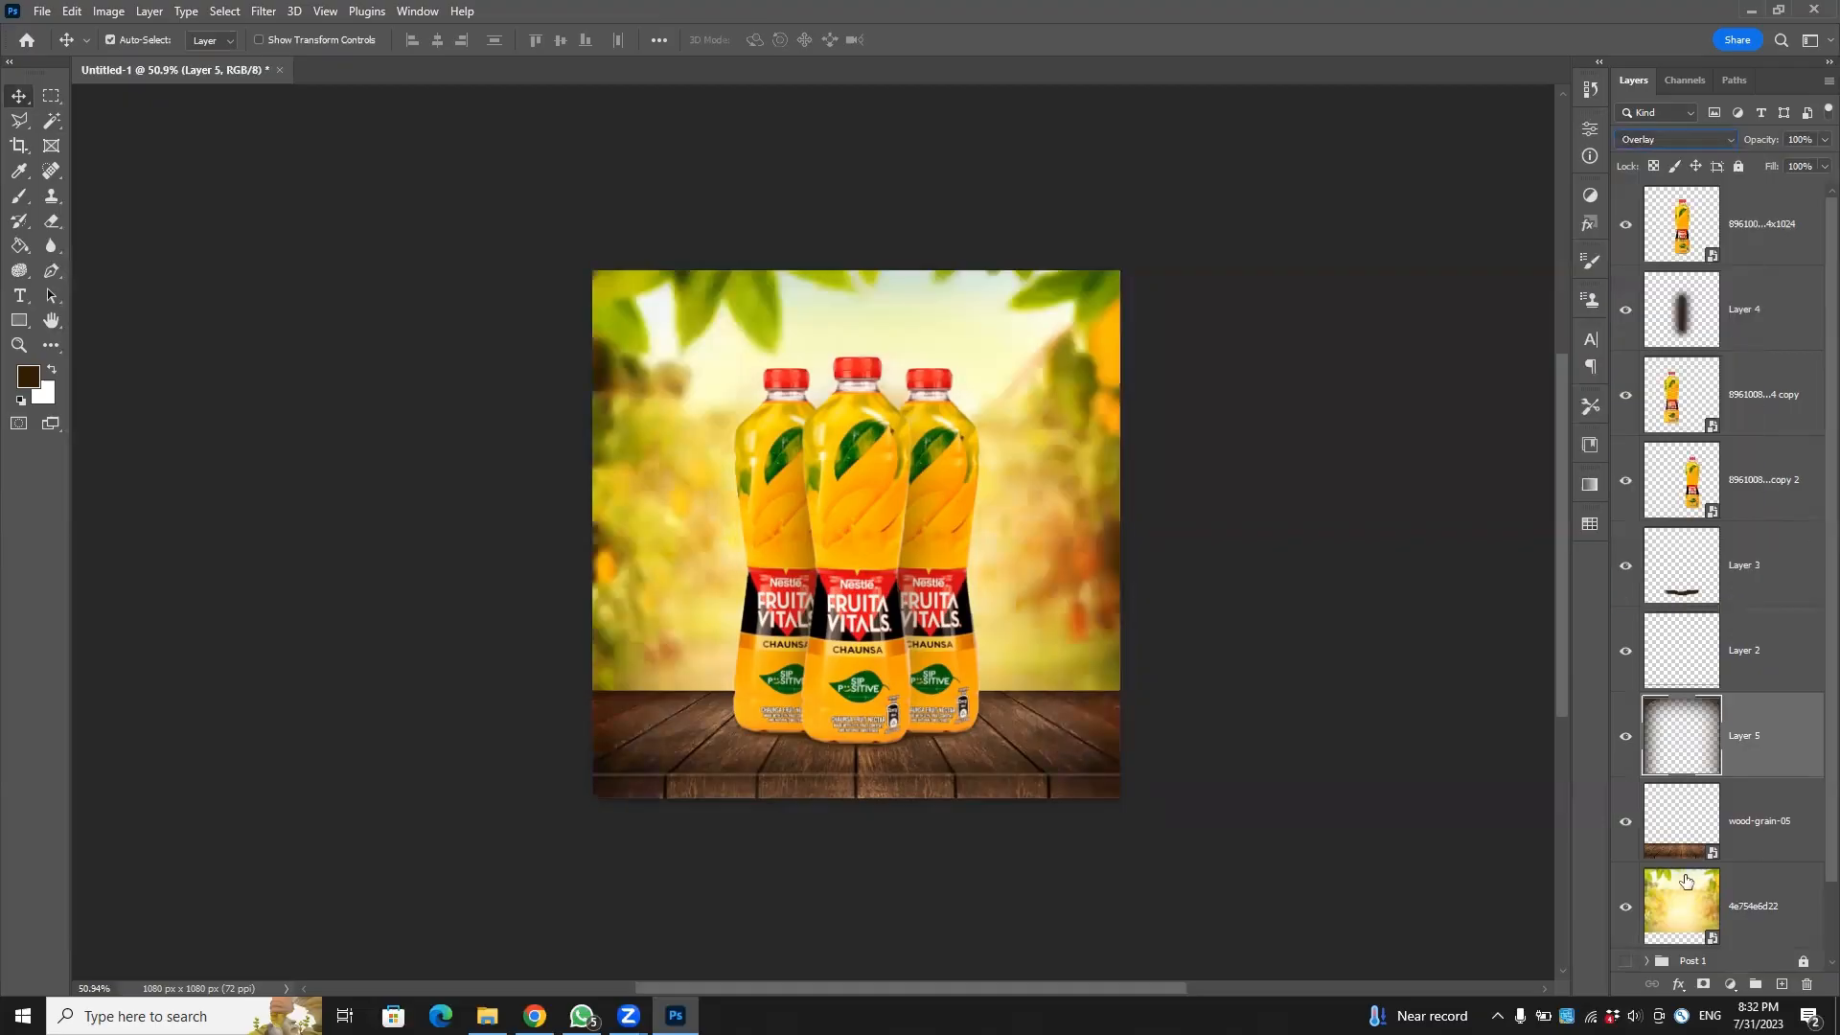
# Compare the composition with and without the vignette layer and examine the shading of the bottles, background and tabletop.
pyautogui.click(1626, 735)
pyautogui.click(1627, 739)
pyautogui.click(1626, 738)
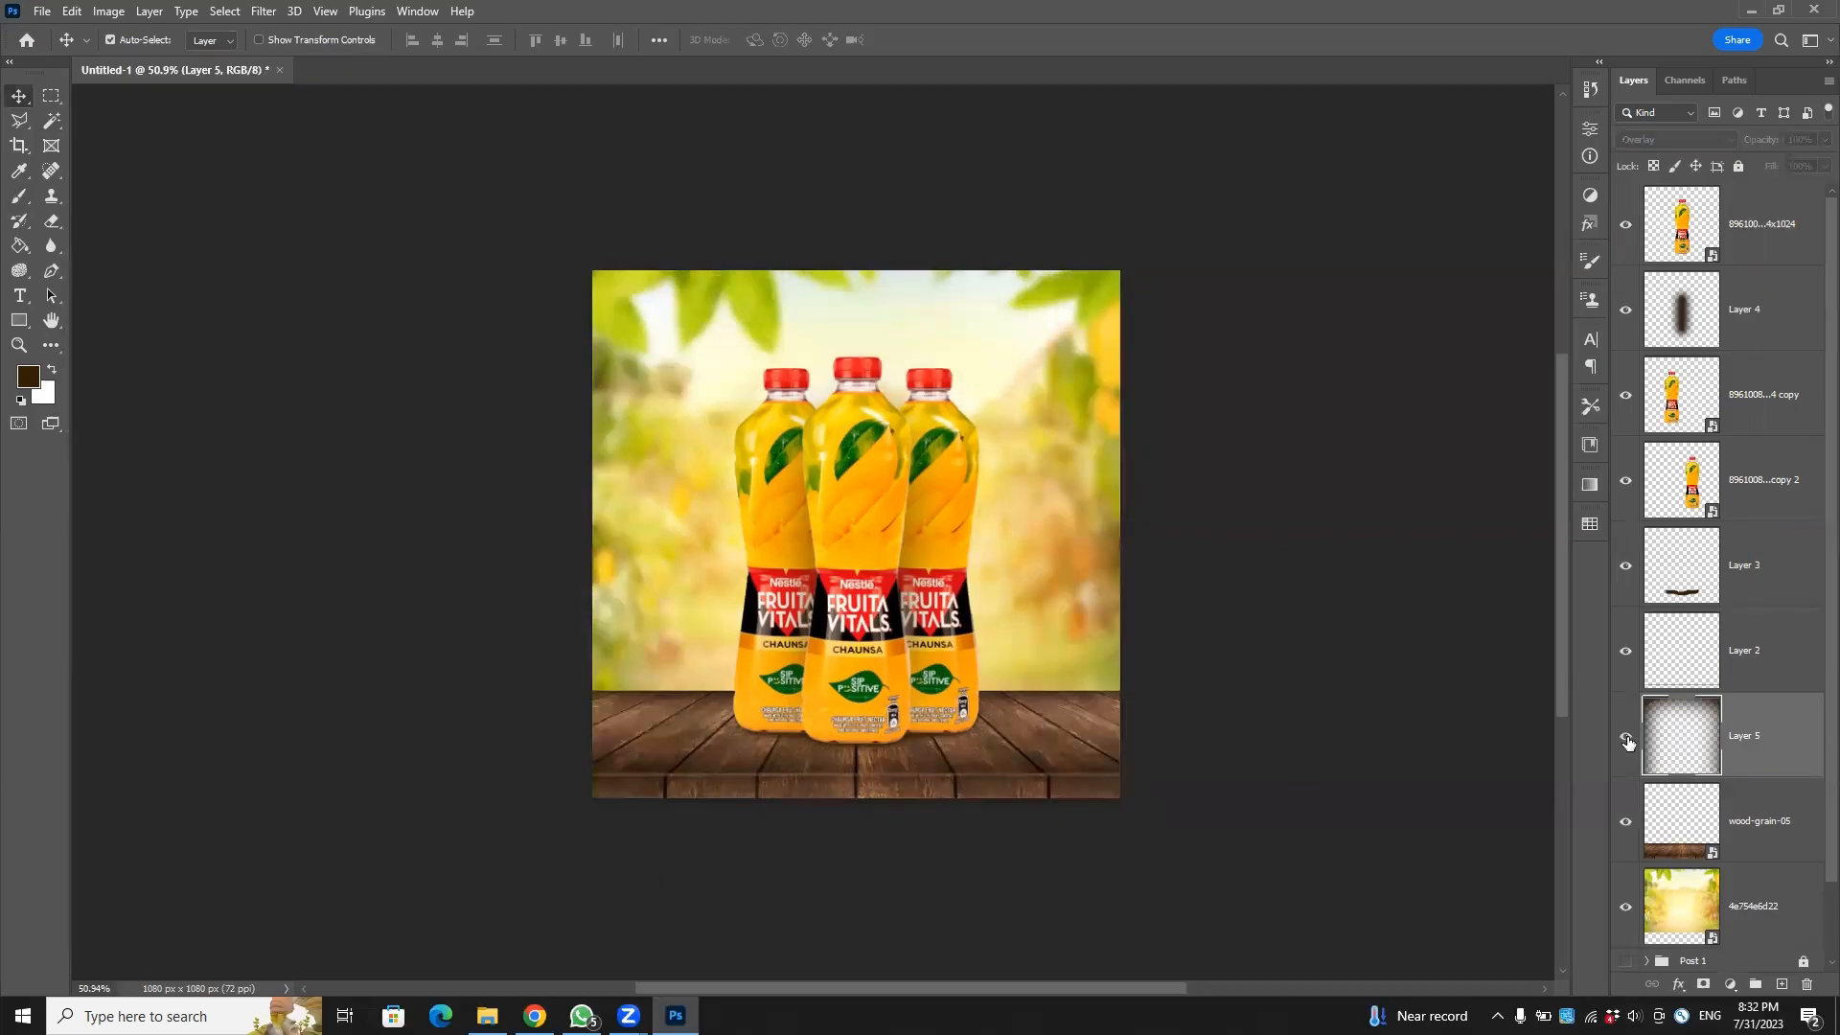
pyautogui.click(1626, 738)
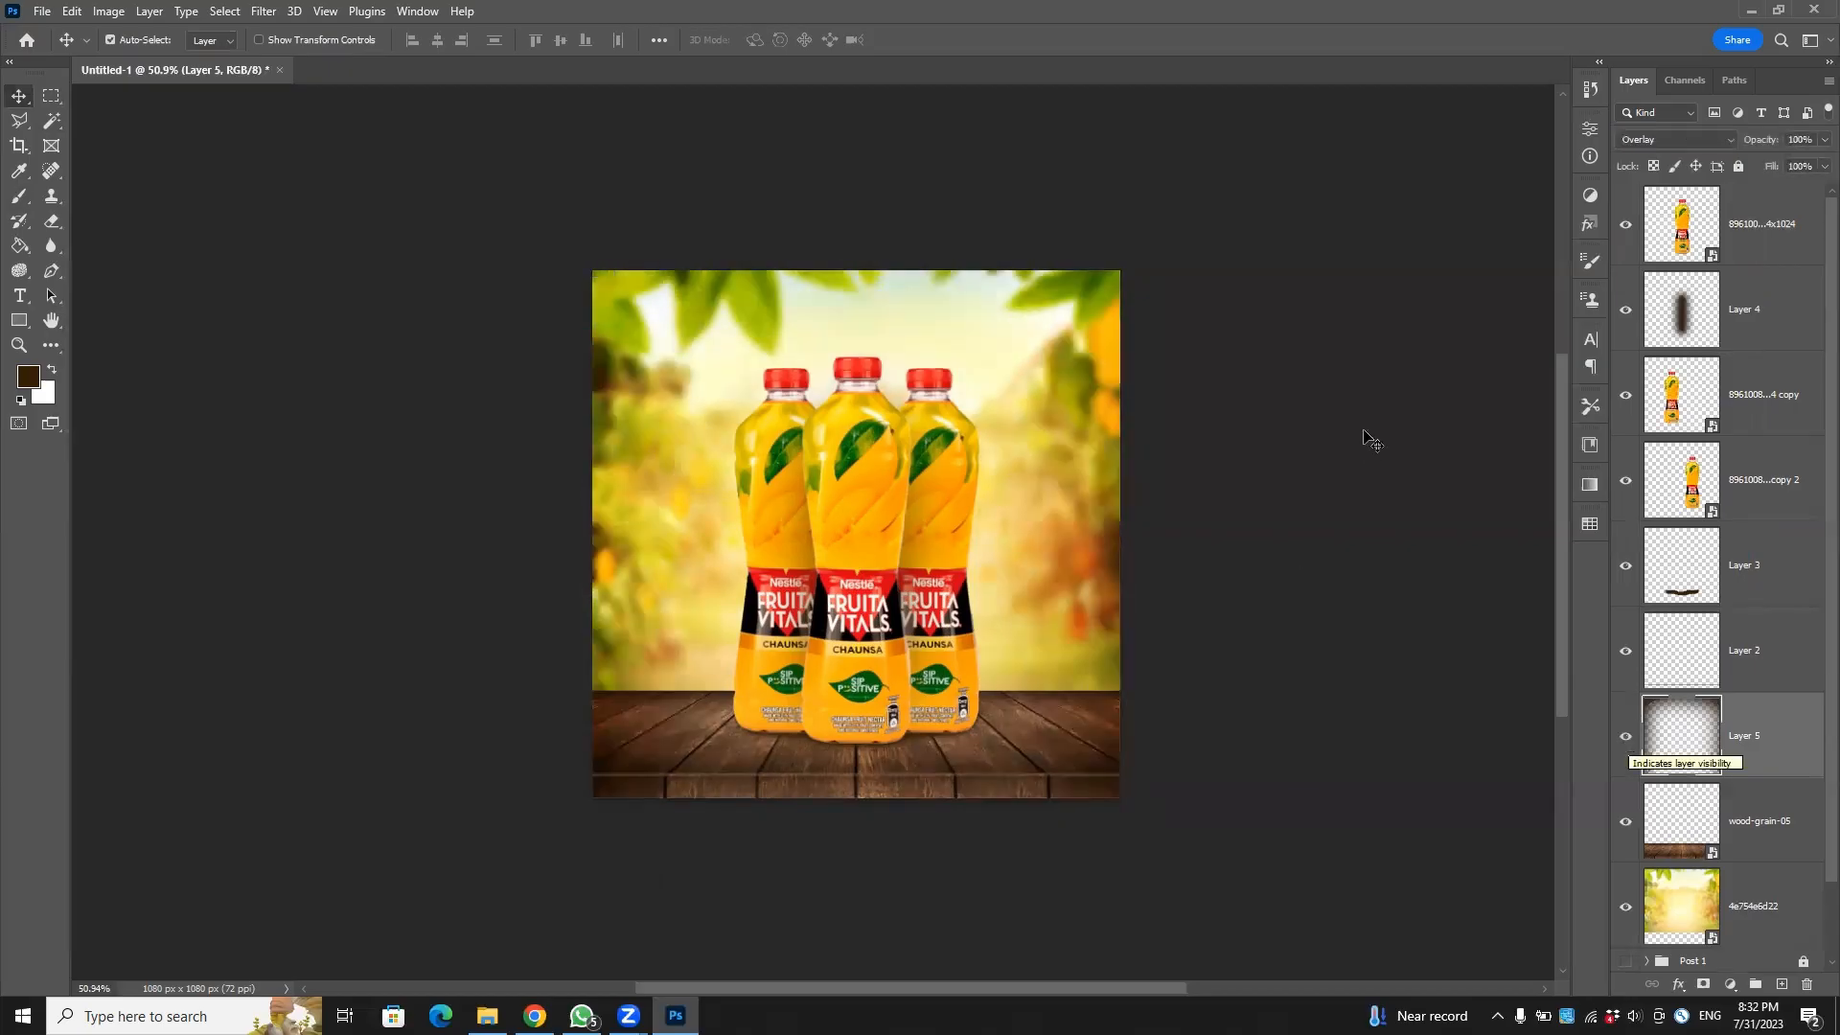
pyautogui.click(1258, 438)
pyautogui.scroll(2, 816, 529)
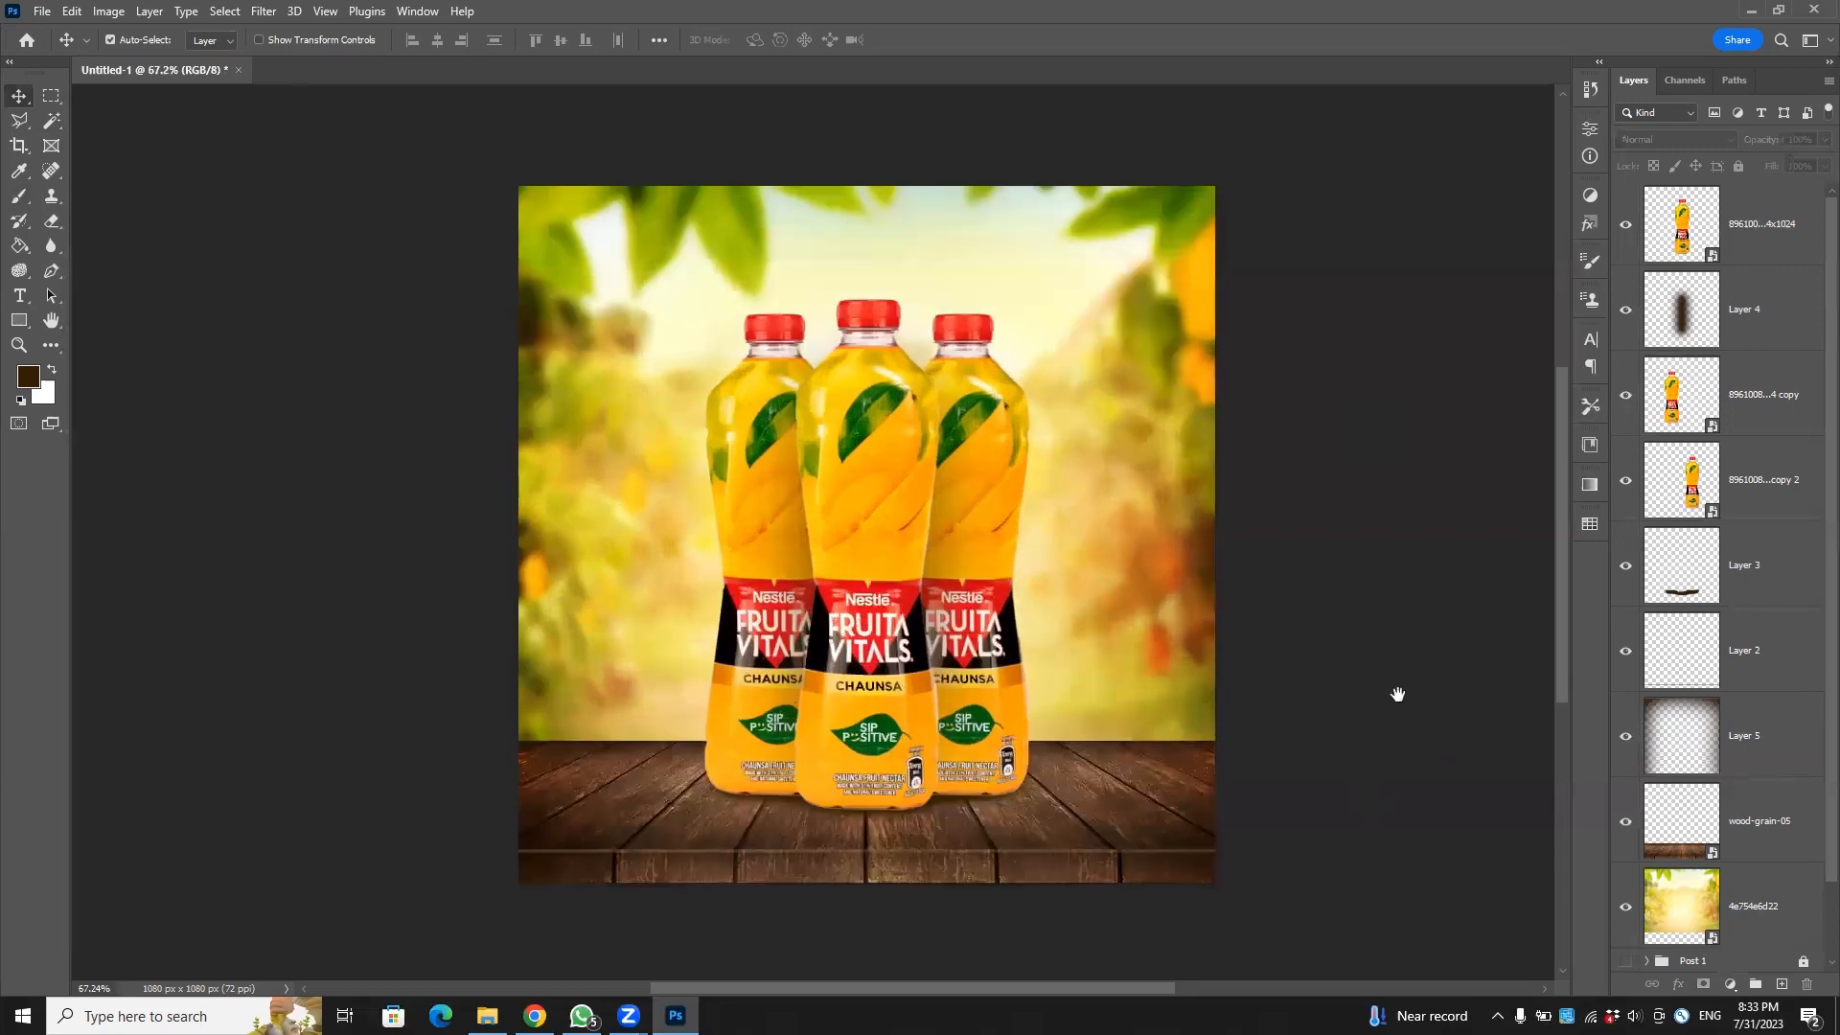
pyautogui.scroll(-1, 1396, 694)
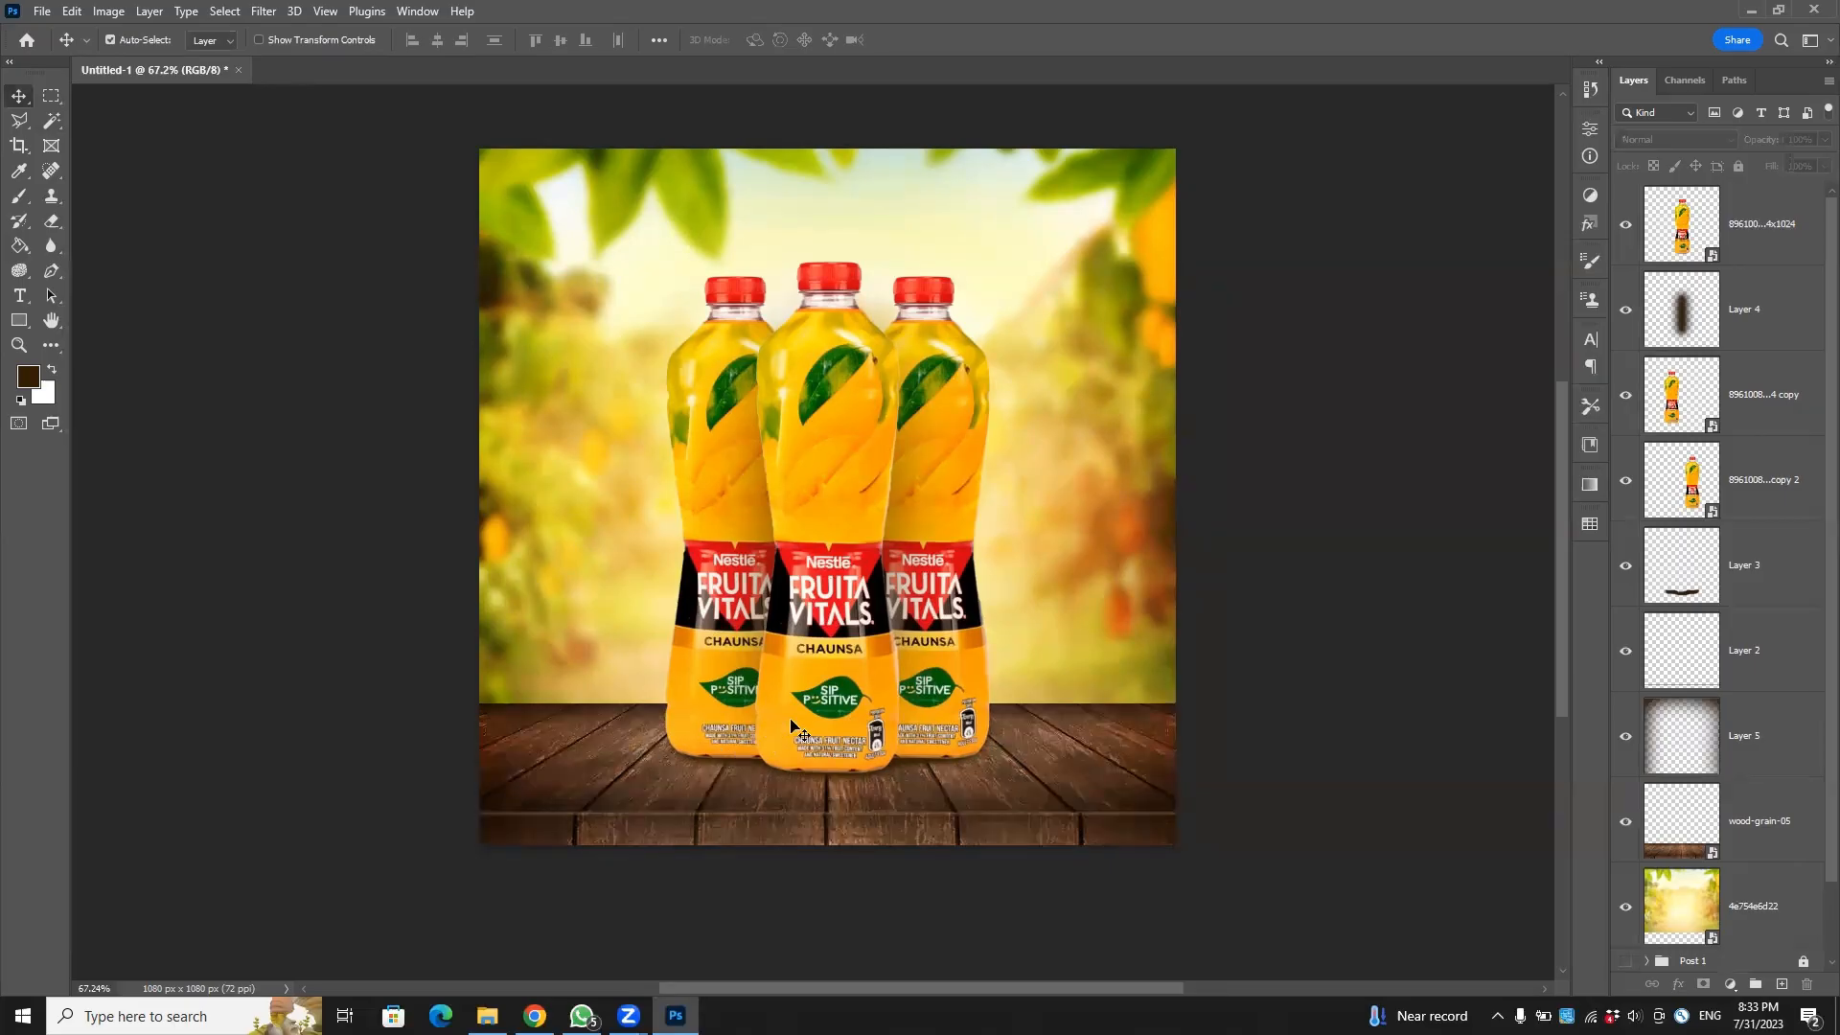
pyautogui.scroll(-1, 963, 682)
pyautogui.scroll(-1, 963, 682)
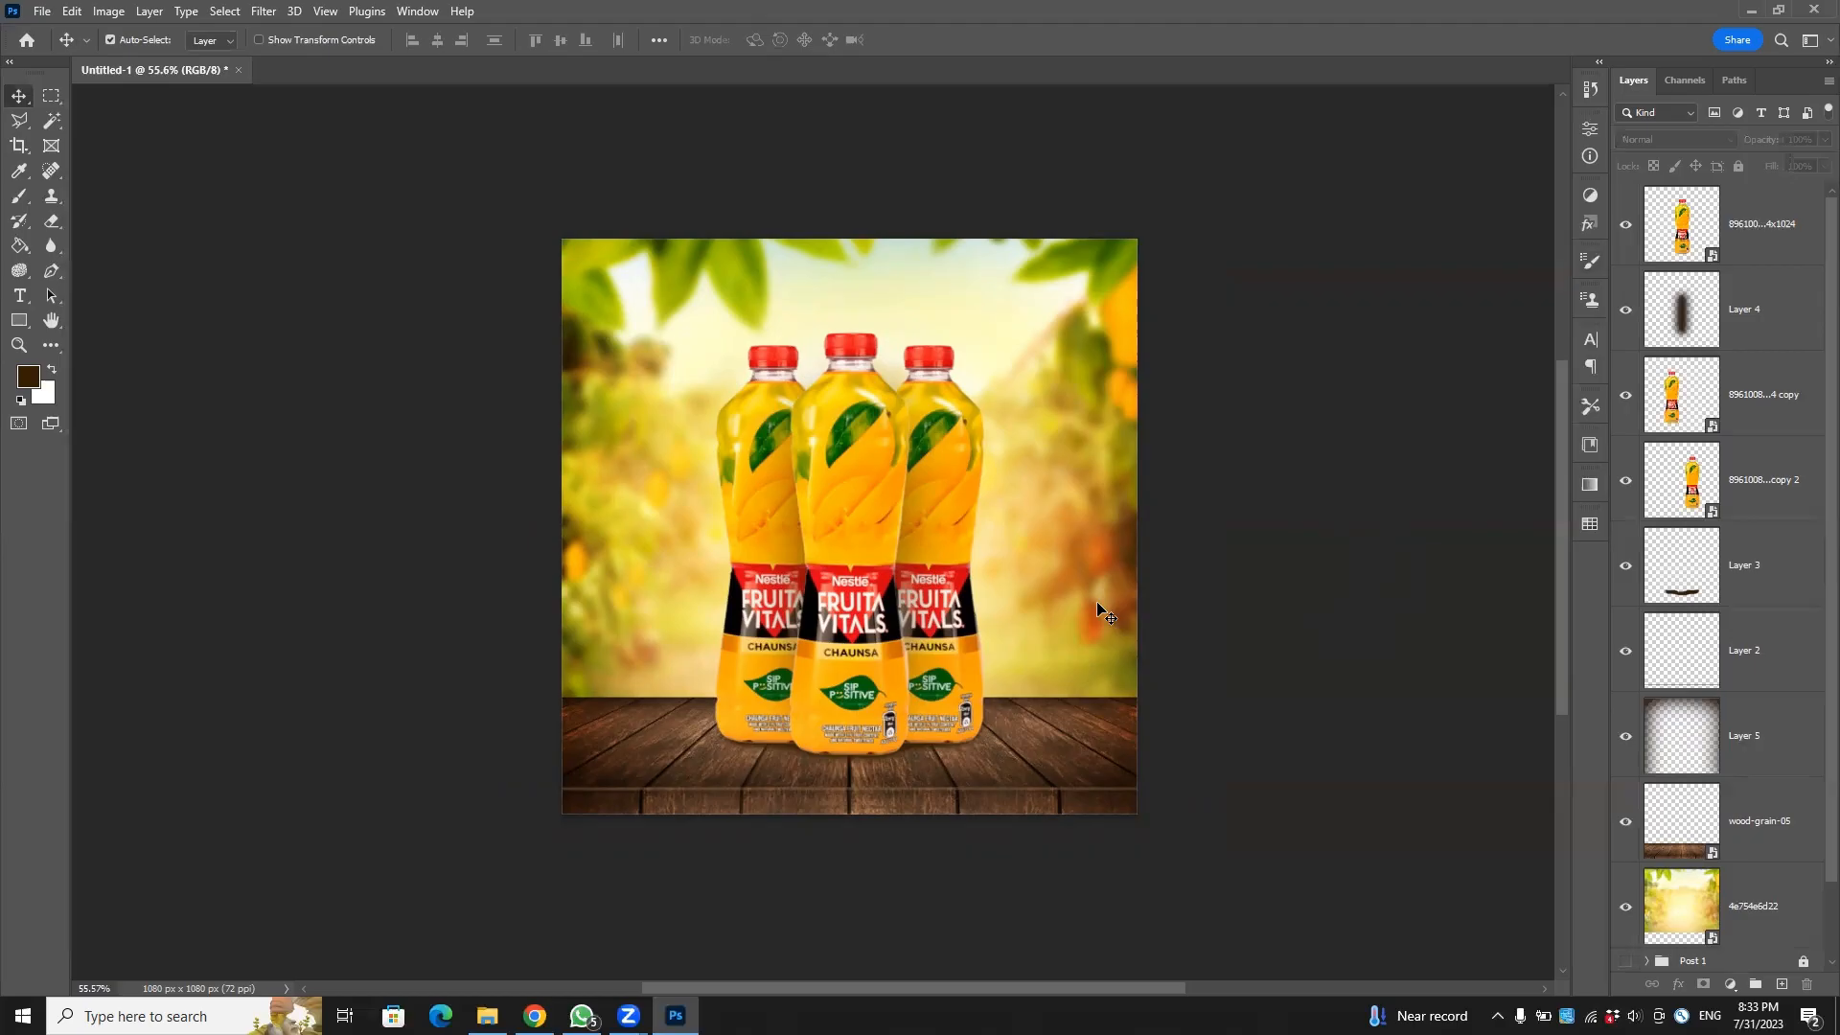
pyautogui.scroll(2, 915, 767)
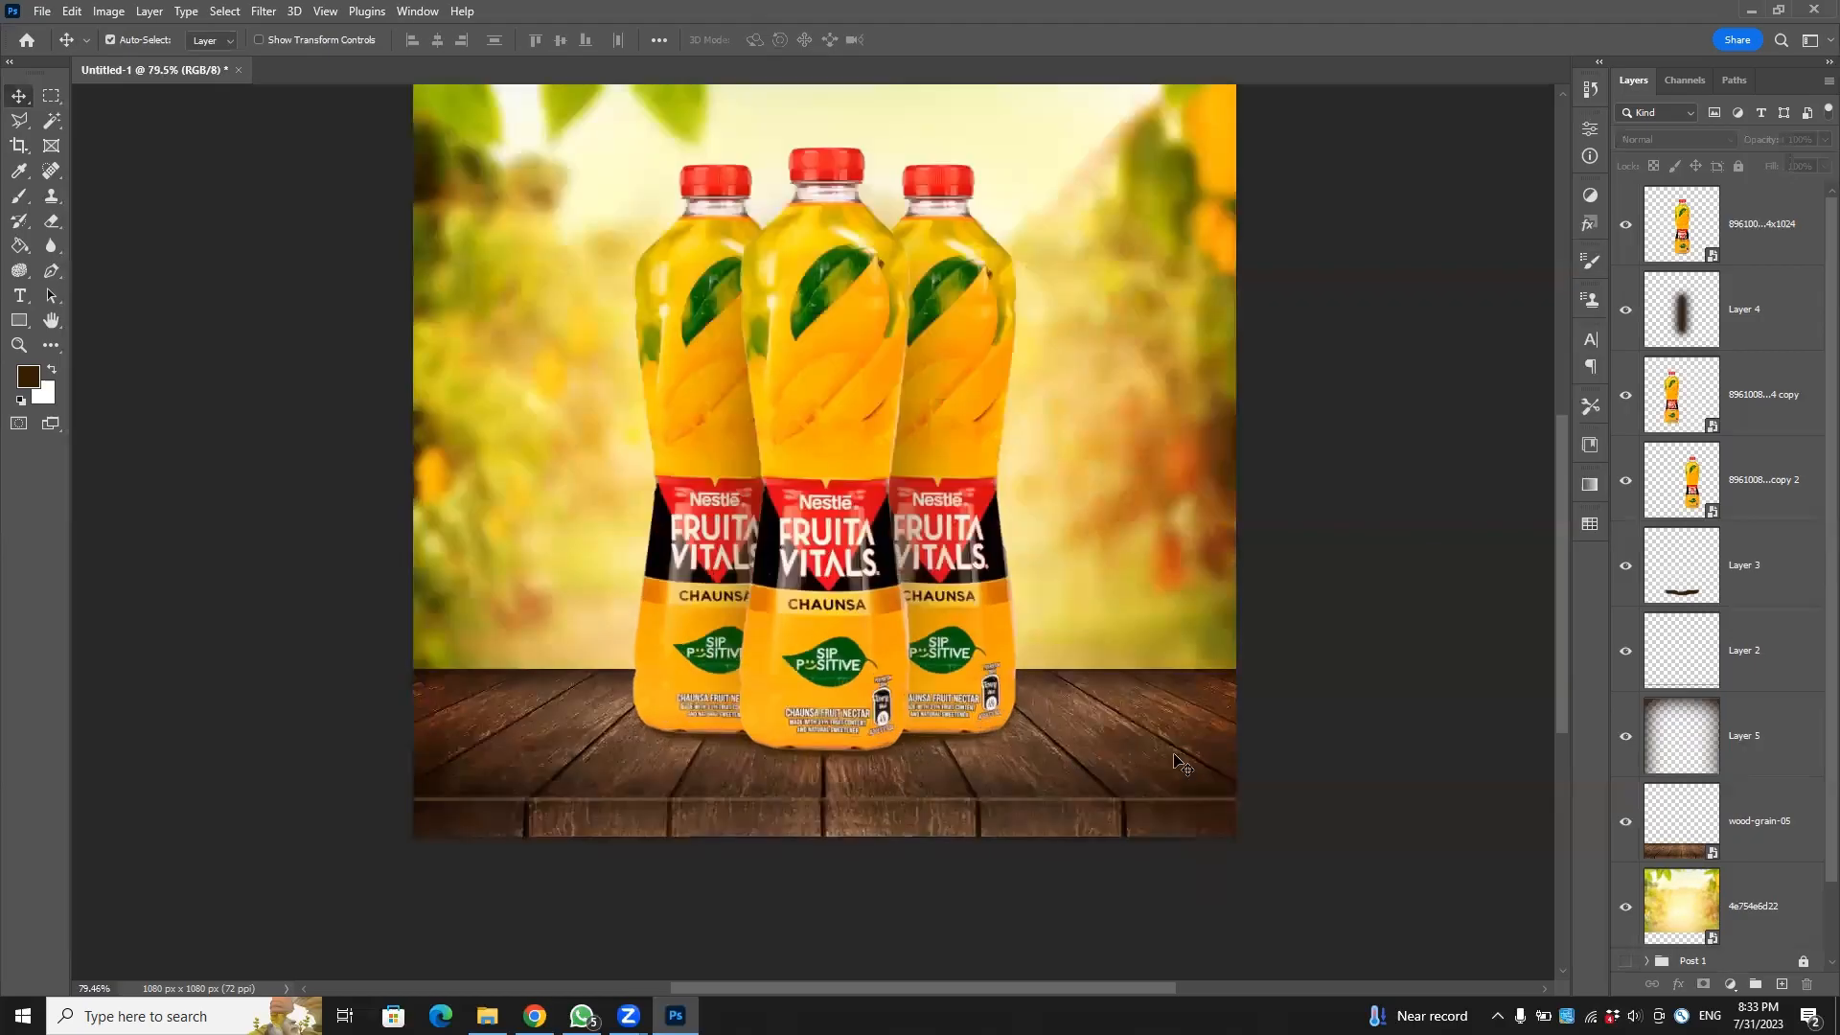
# Add a layer mask to the wooden tabletop layer.
pyautogui.click(1153, 735)
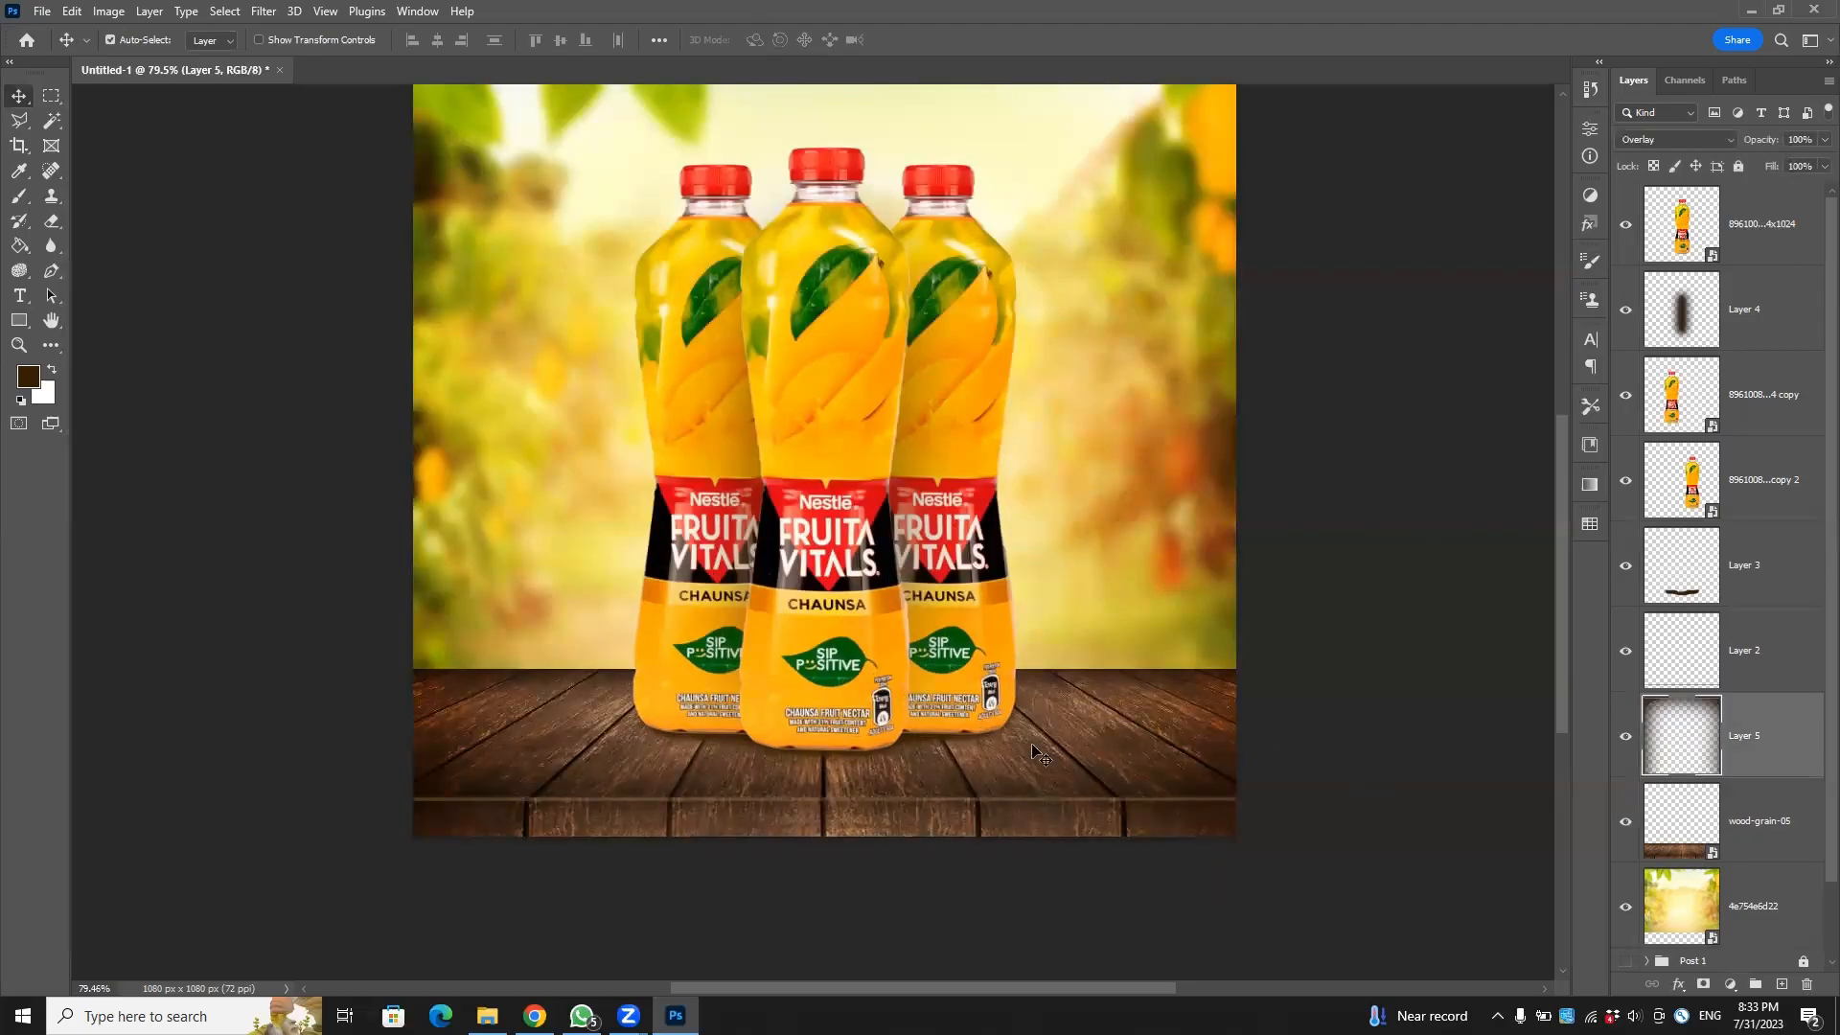
pyautogui.click(893, 781)
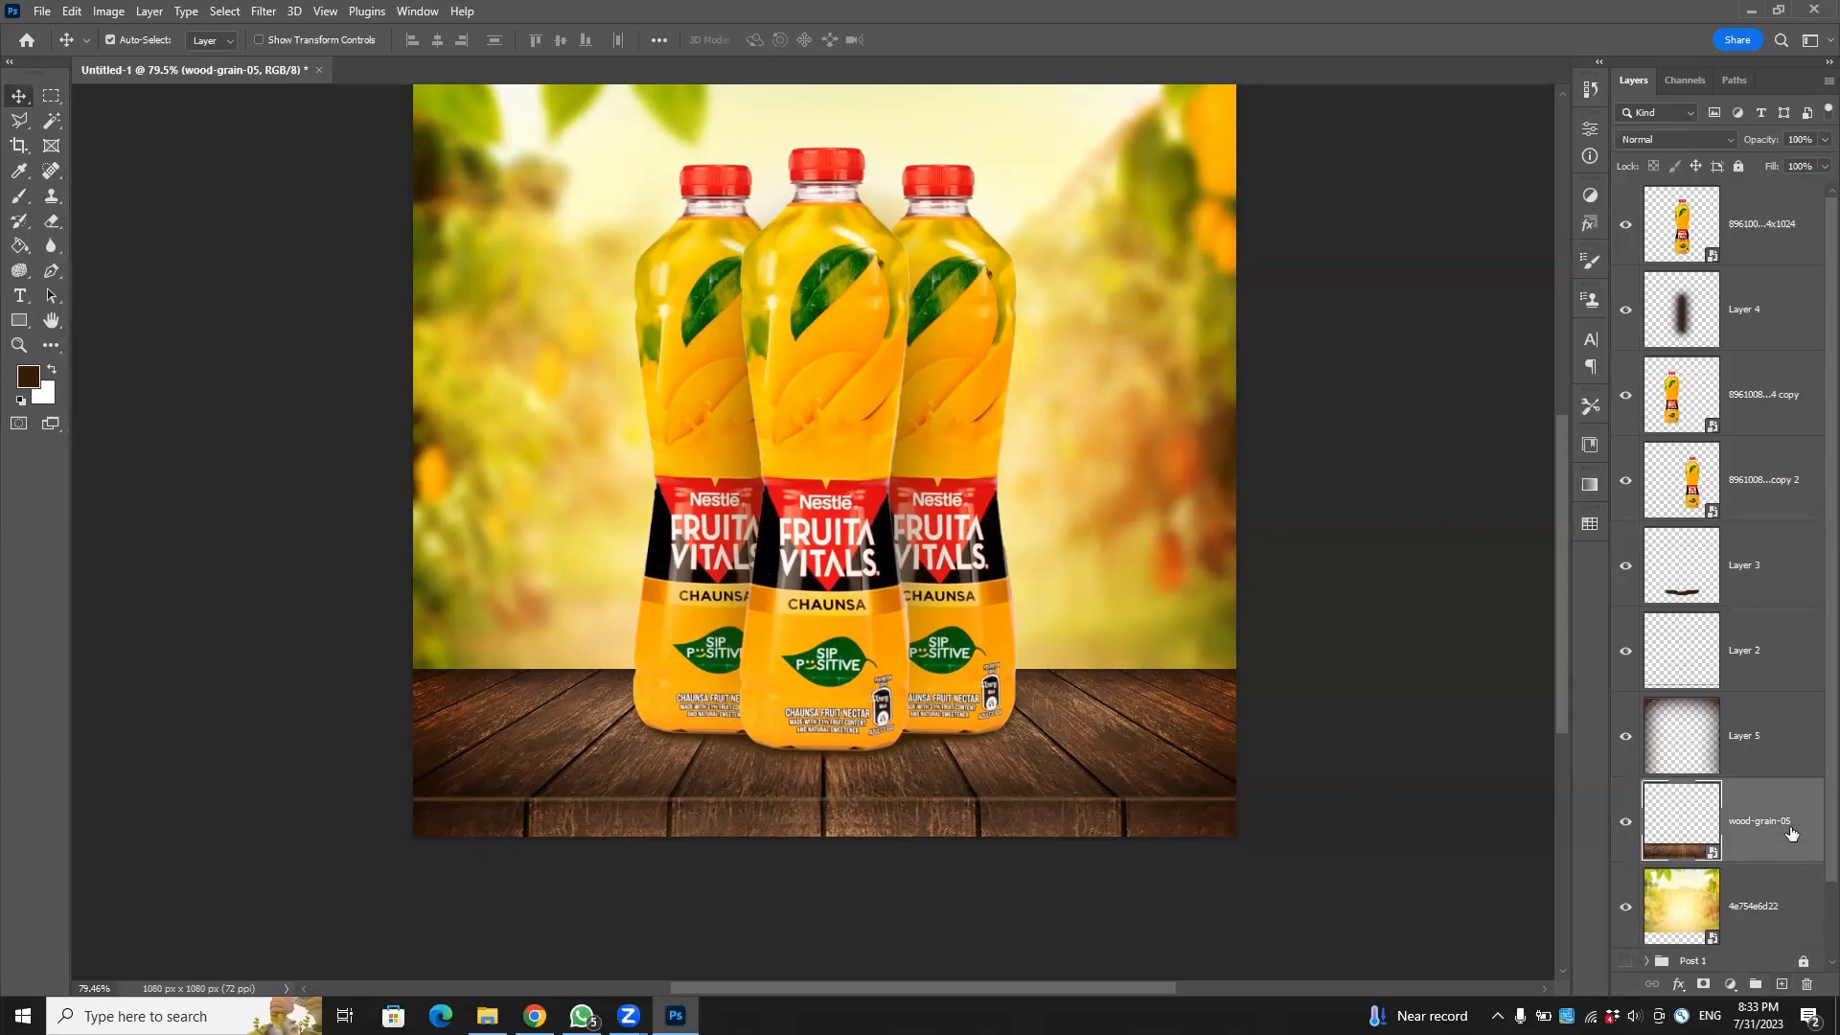
pyautogui.click(1702, 987)
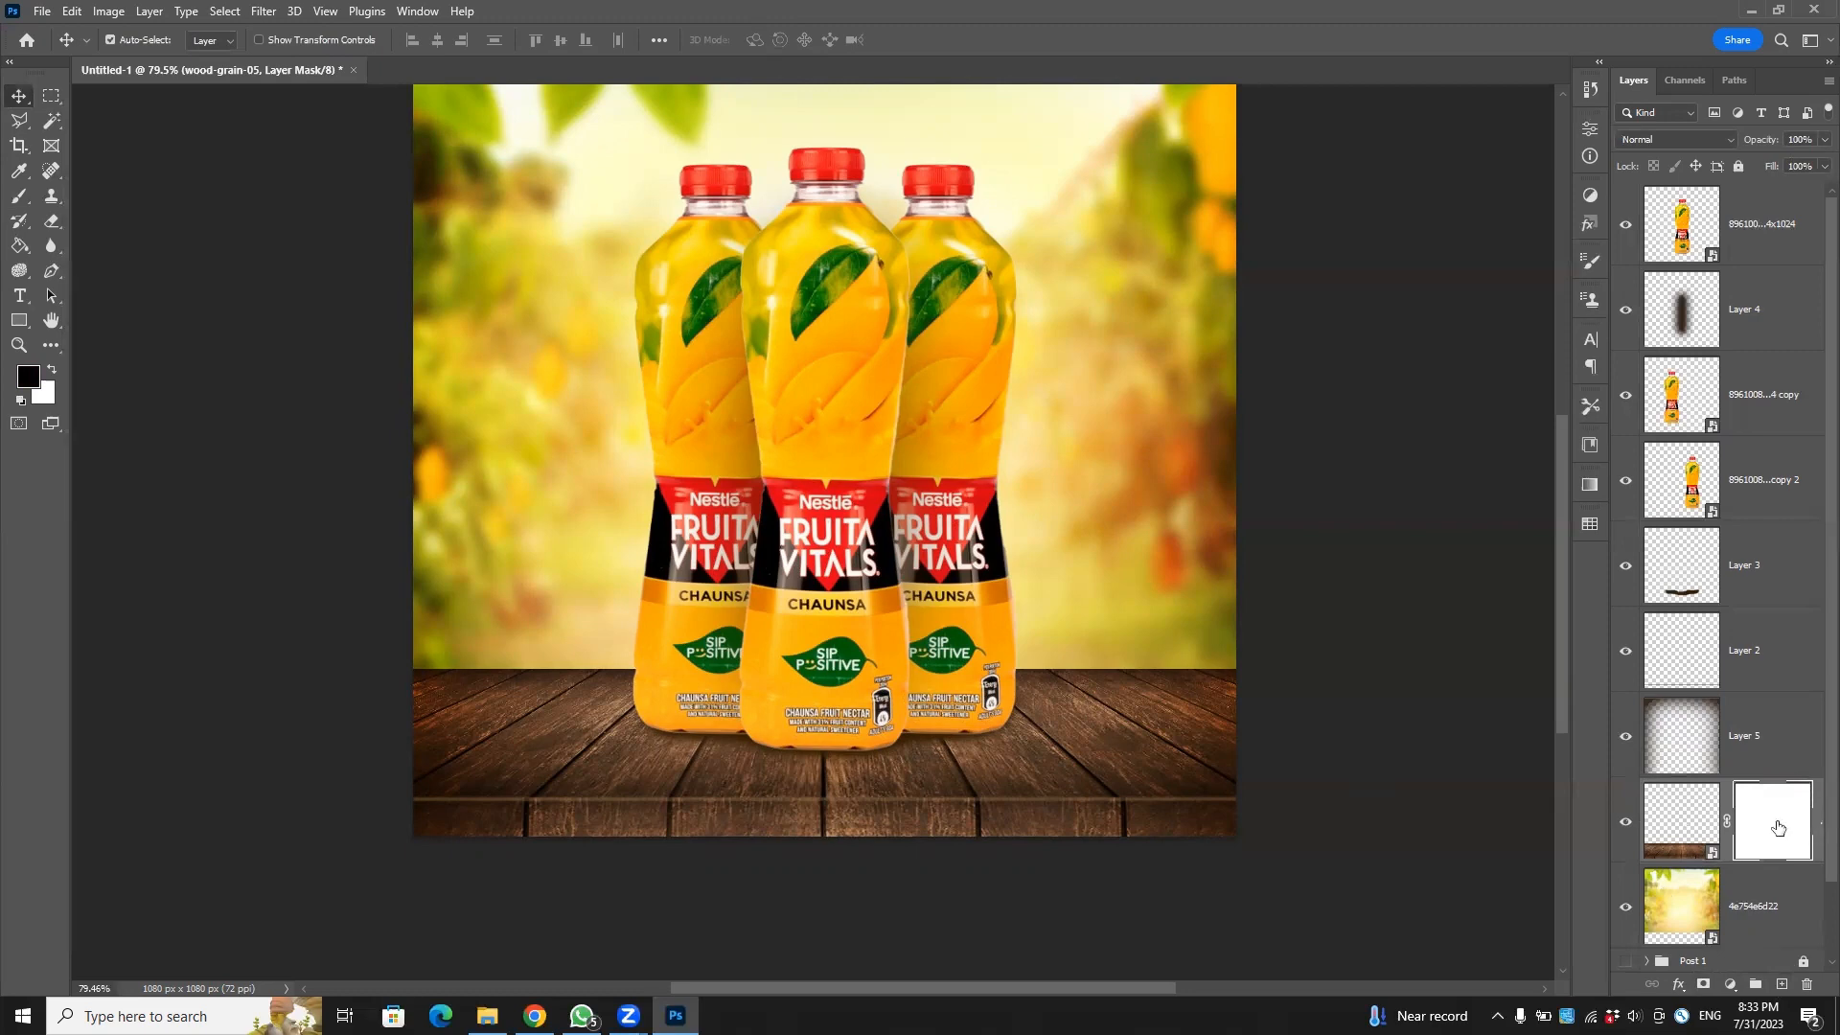
# Fade the tabletop's rear edge into the background with straight black strokes on its mask, using a 150 px soft brush.
pyautogui.press('b')
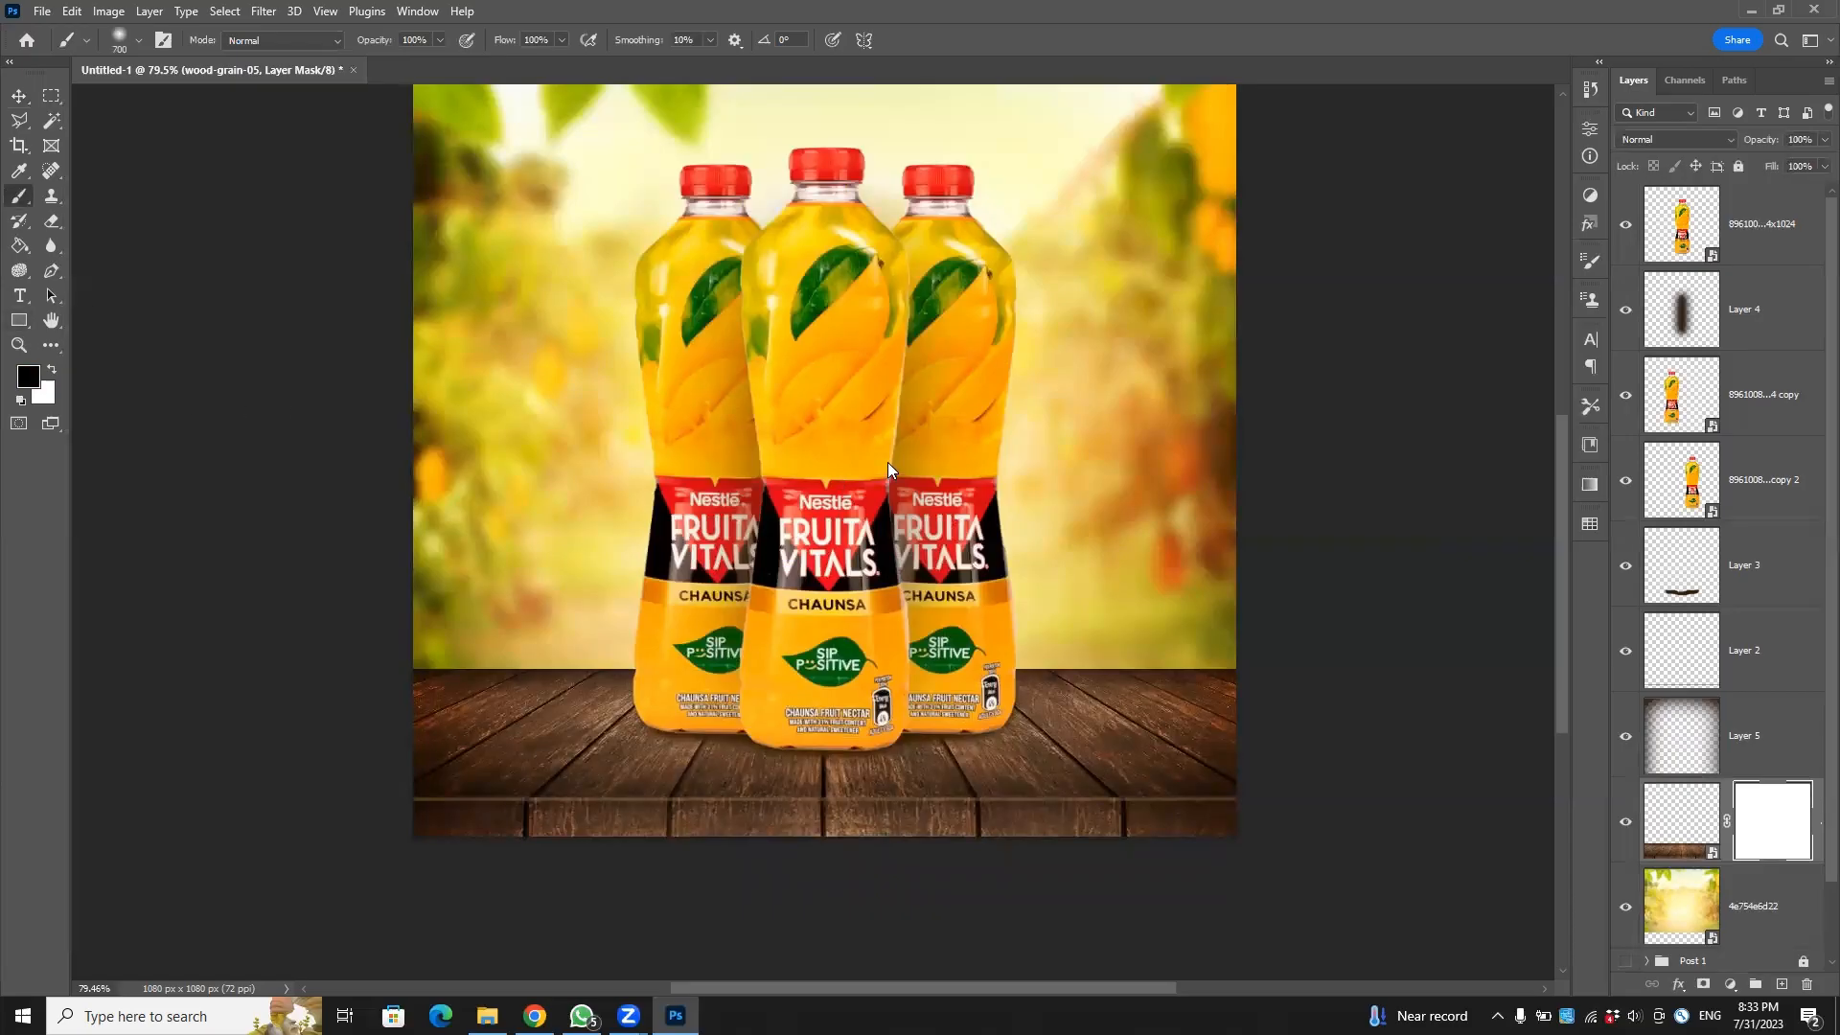
pyautogui.press('[')
pyautogui.press('[')
pyautogui.press('[')
pyautogui.press('[')
pyautogui.press('[')
pyautogui.press('[')
pyautogui.press('[')
pyautogui.press('[')
pyautogui.press('[')
pyautogui.moveTo(1241, 675); pyautogui.dragTo(1044, 678)
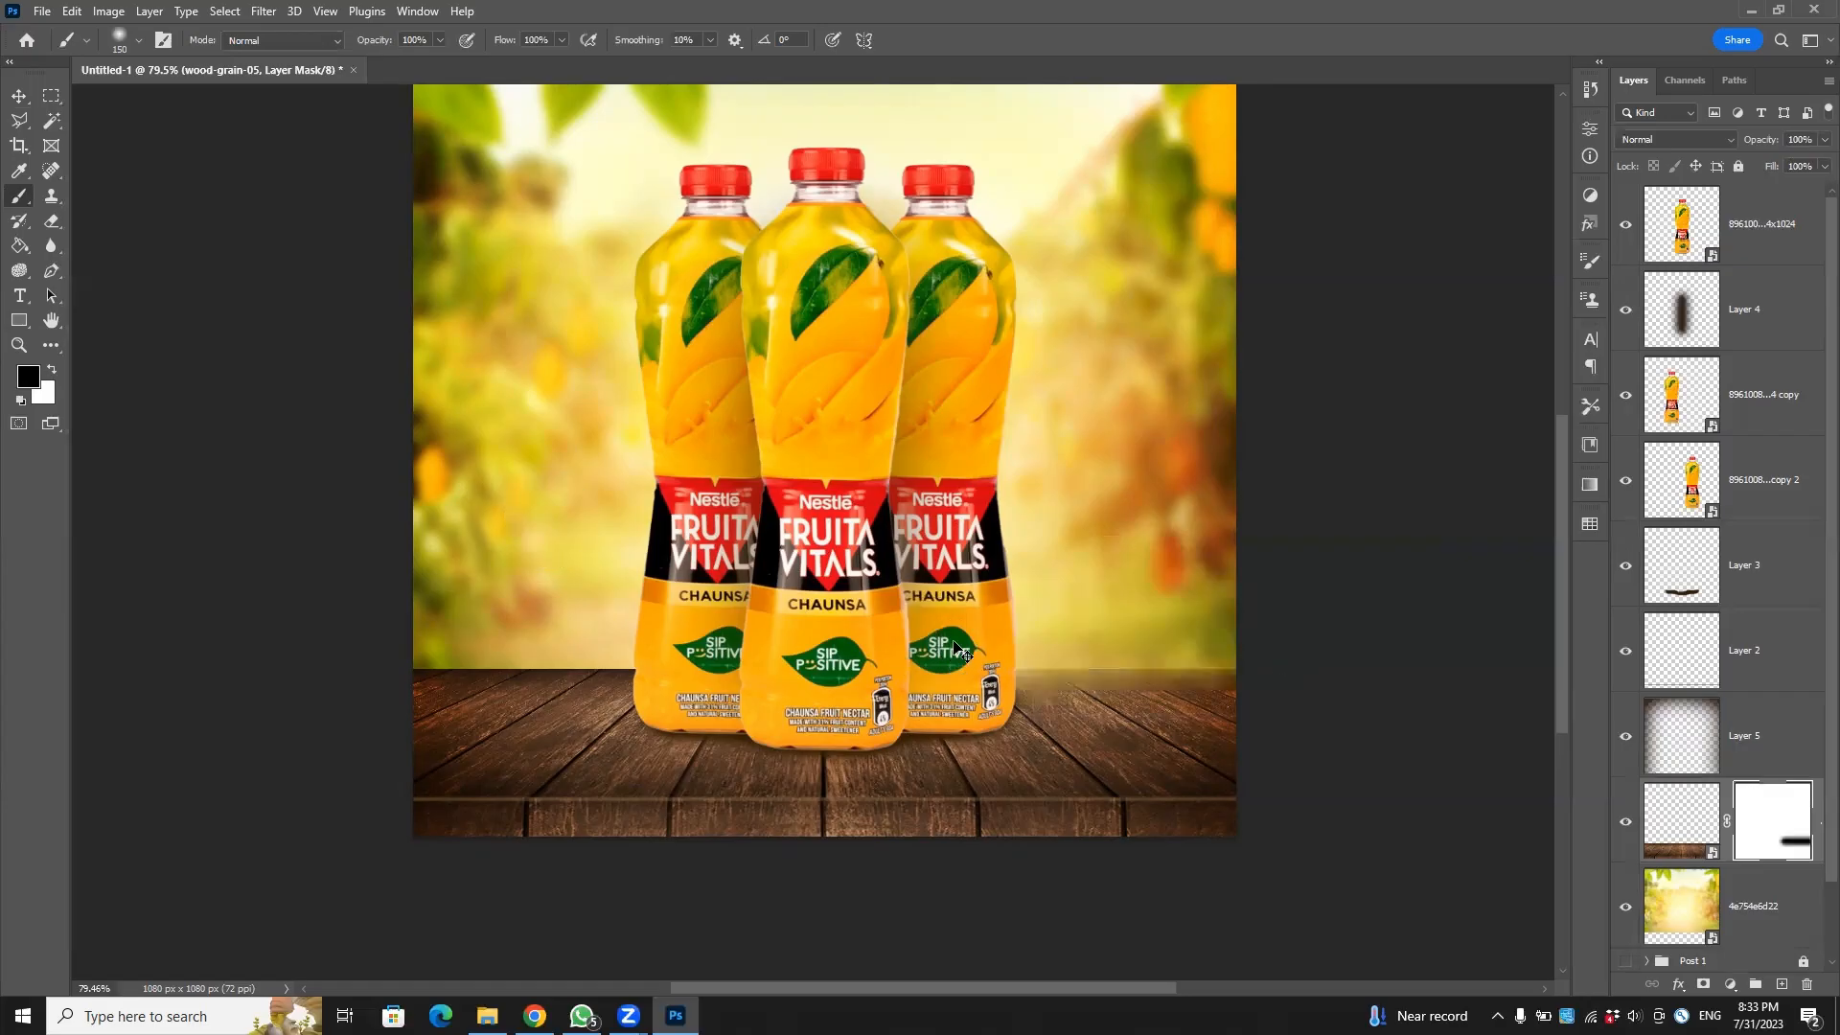
pyautogui.hotkey('ctrl', 'z')
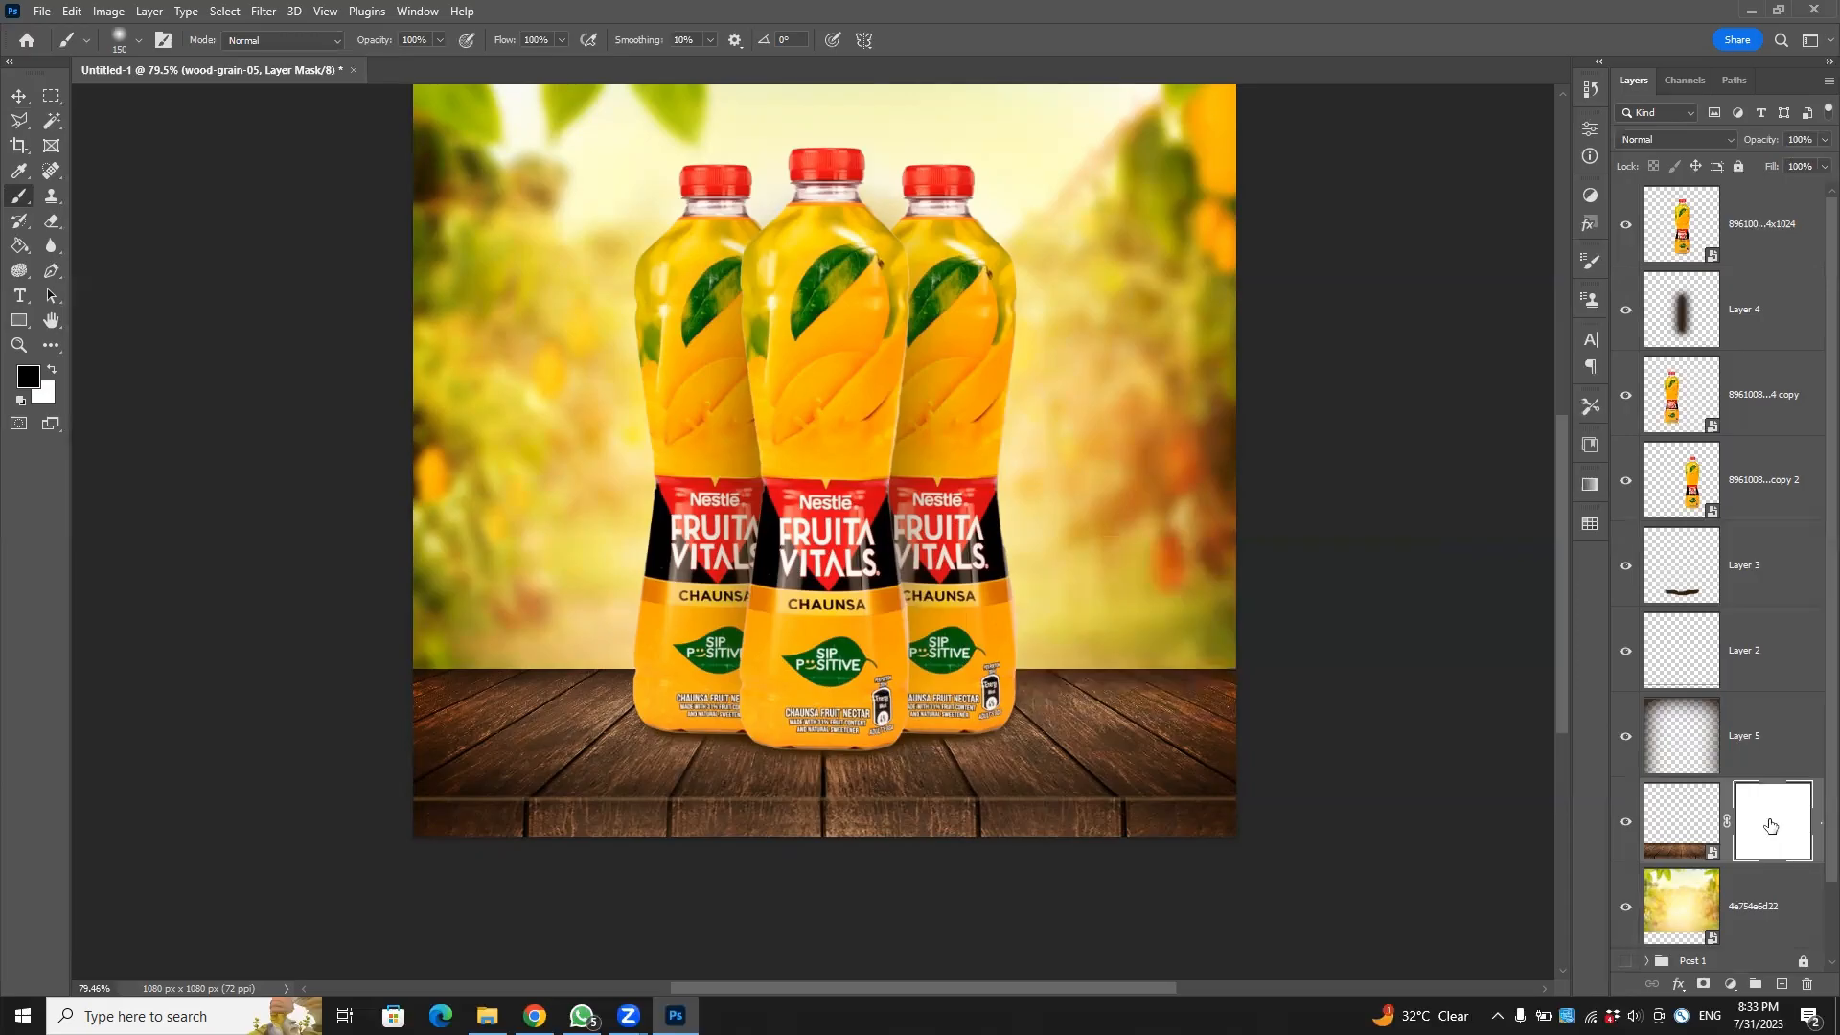
pyautogui.click(55, 374)
pyautogui.click(53, 371)
pyautogui.keyDown('shift'); pyautogui.click(1253, 641); pyautogui.keyUp('shift')
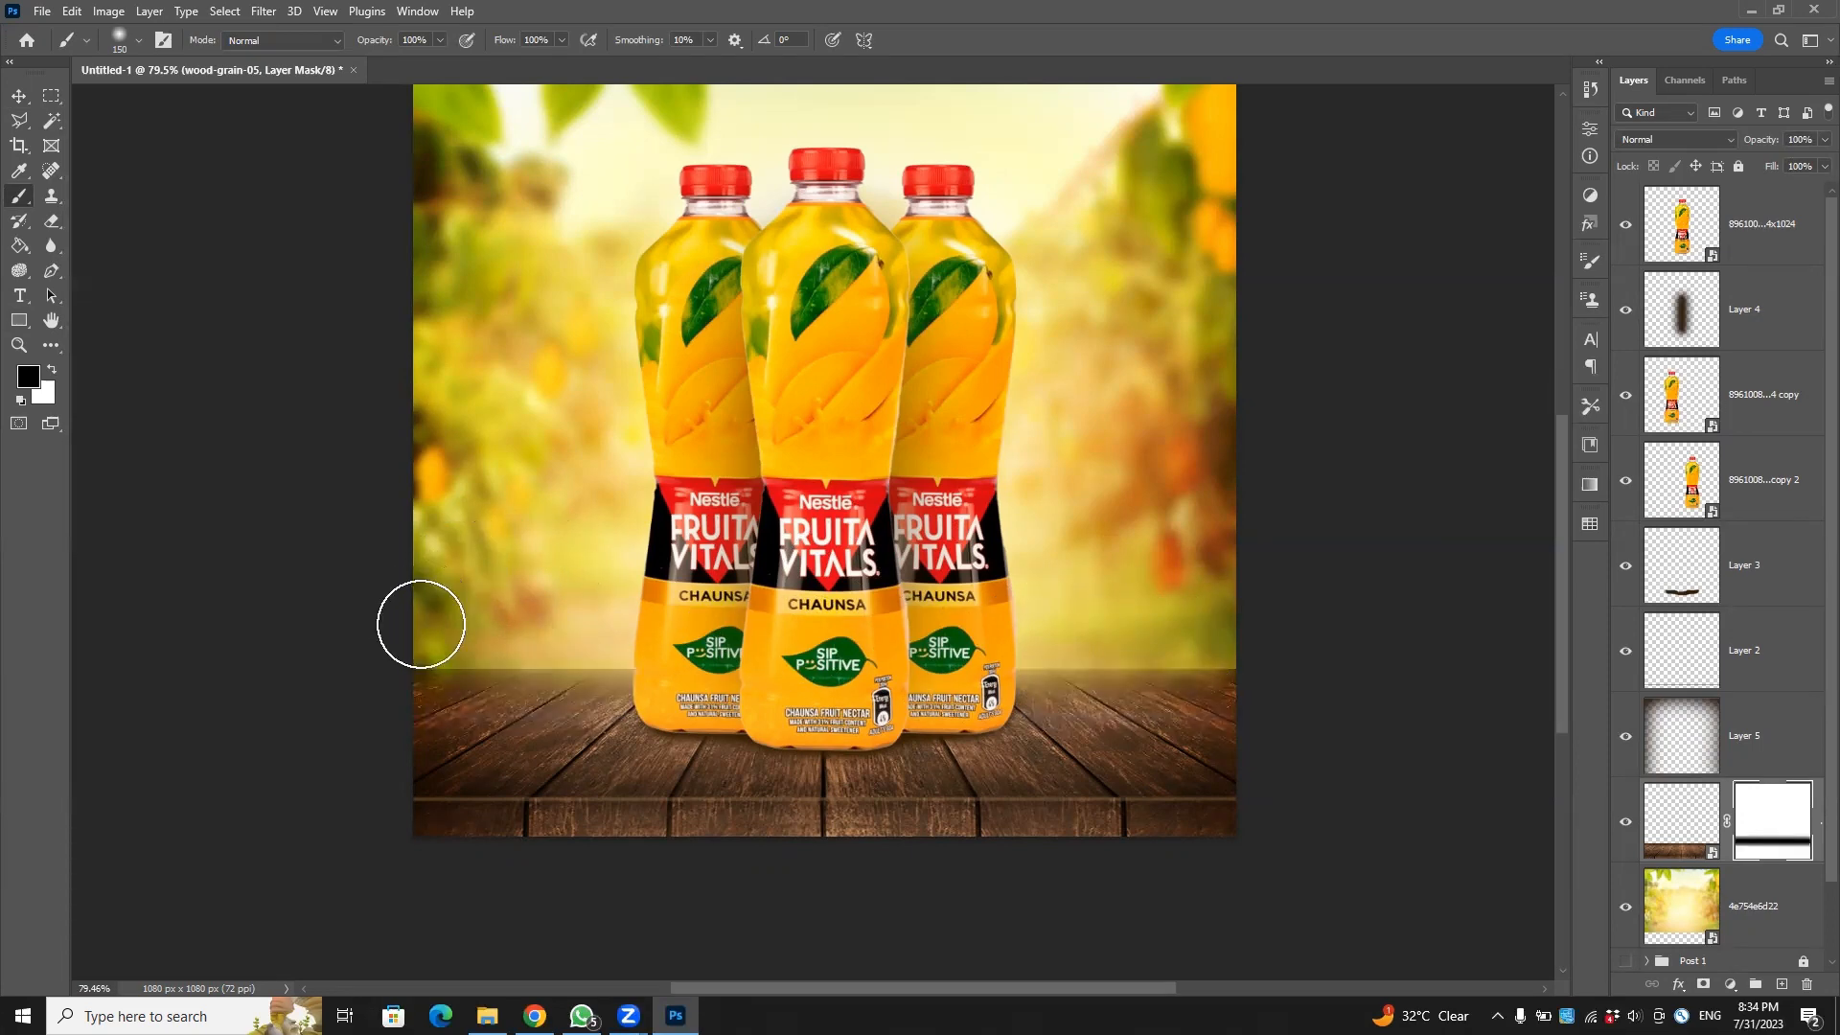
pyautogui.keyDown('shift'); pyautogui.click(401, 639); pyautogui.keyUp('shift')
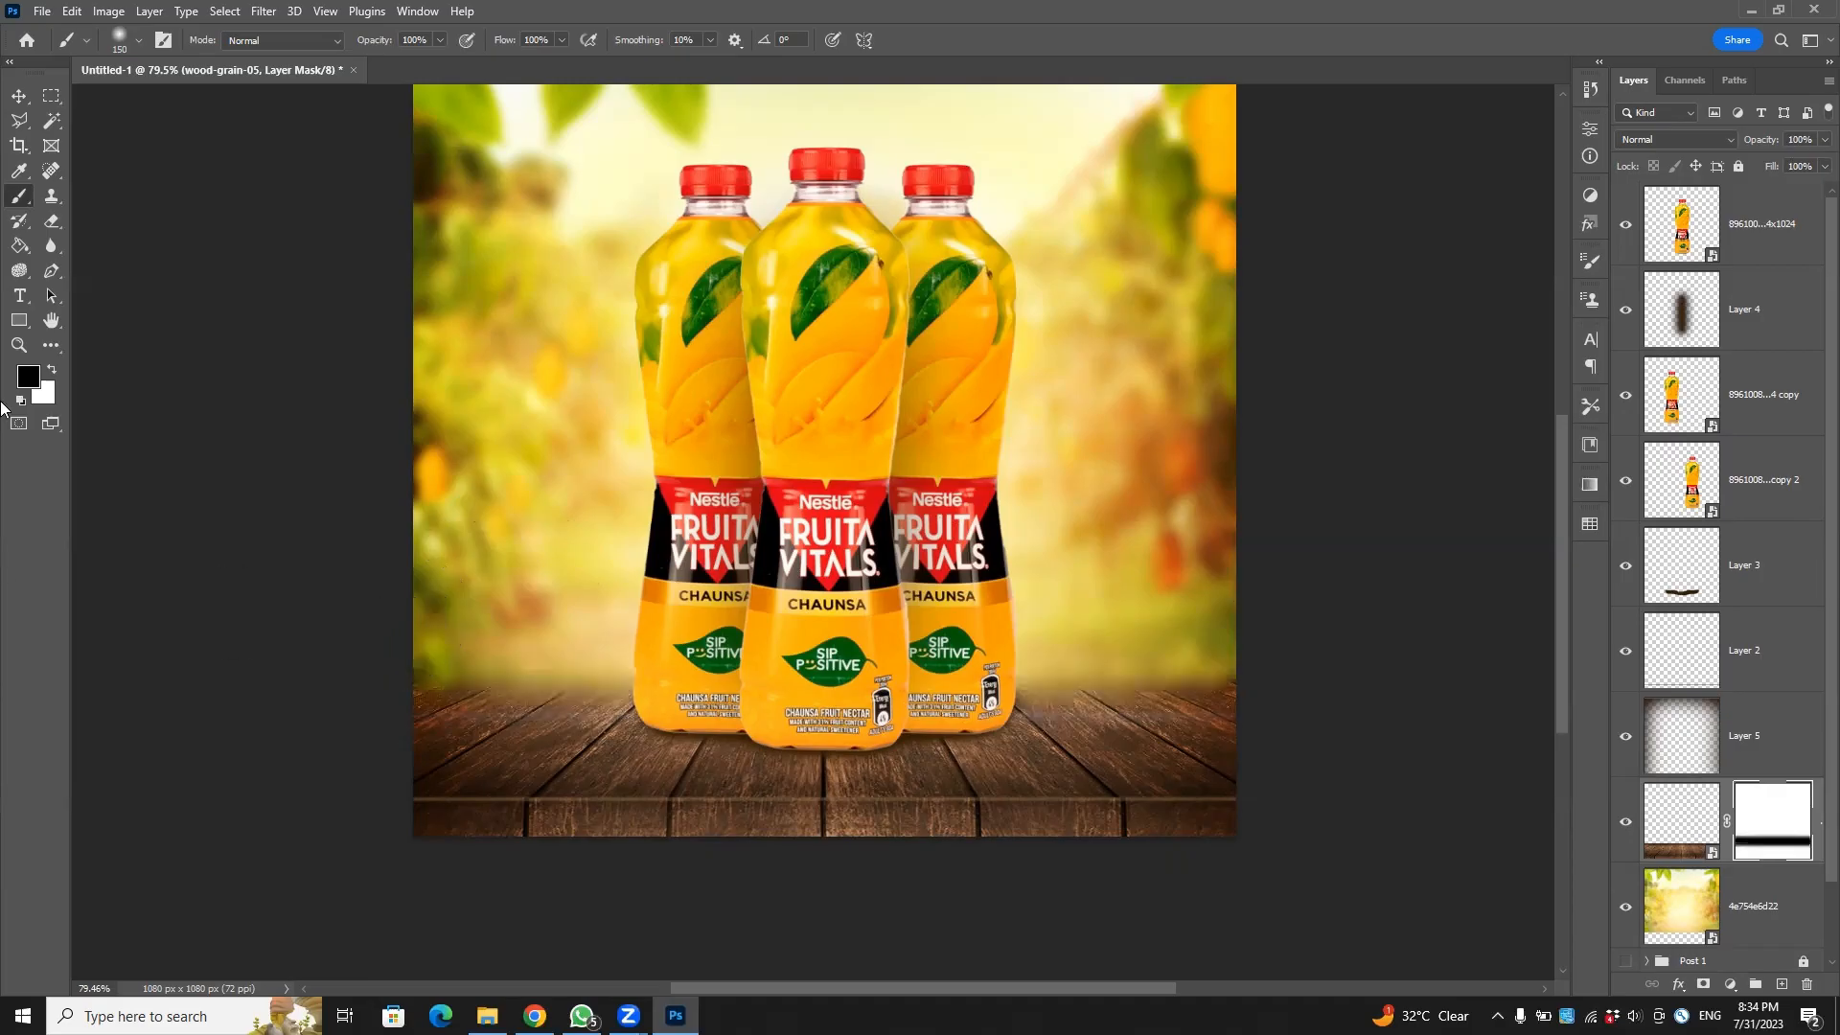
pyautogui.click(19, 96)
pyautogui.scroll(-4, 656, 525)
pyautogui.click(1295, 646)
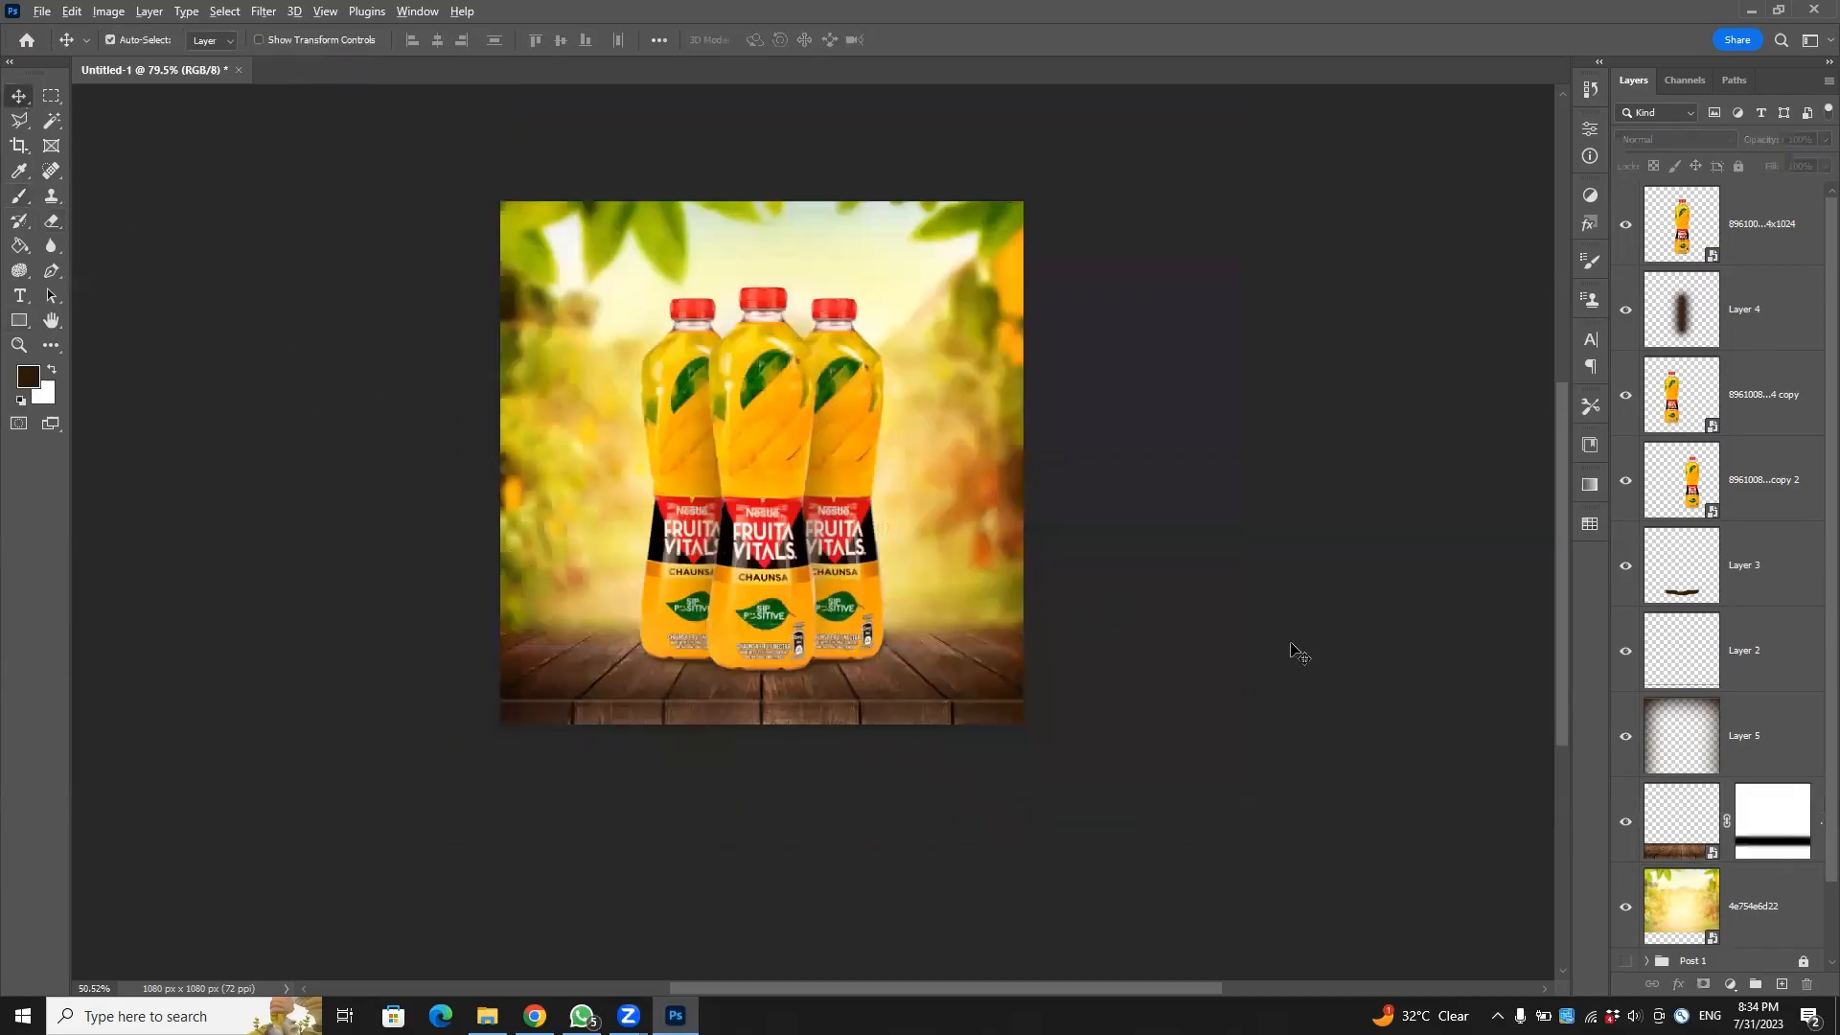
pyautogui.moveTo(1362, 562); pyautogui.dragTo(1365, 591)
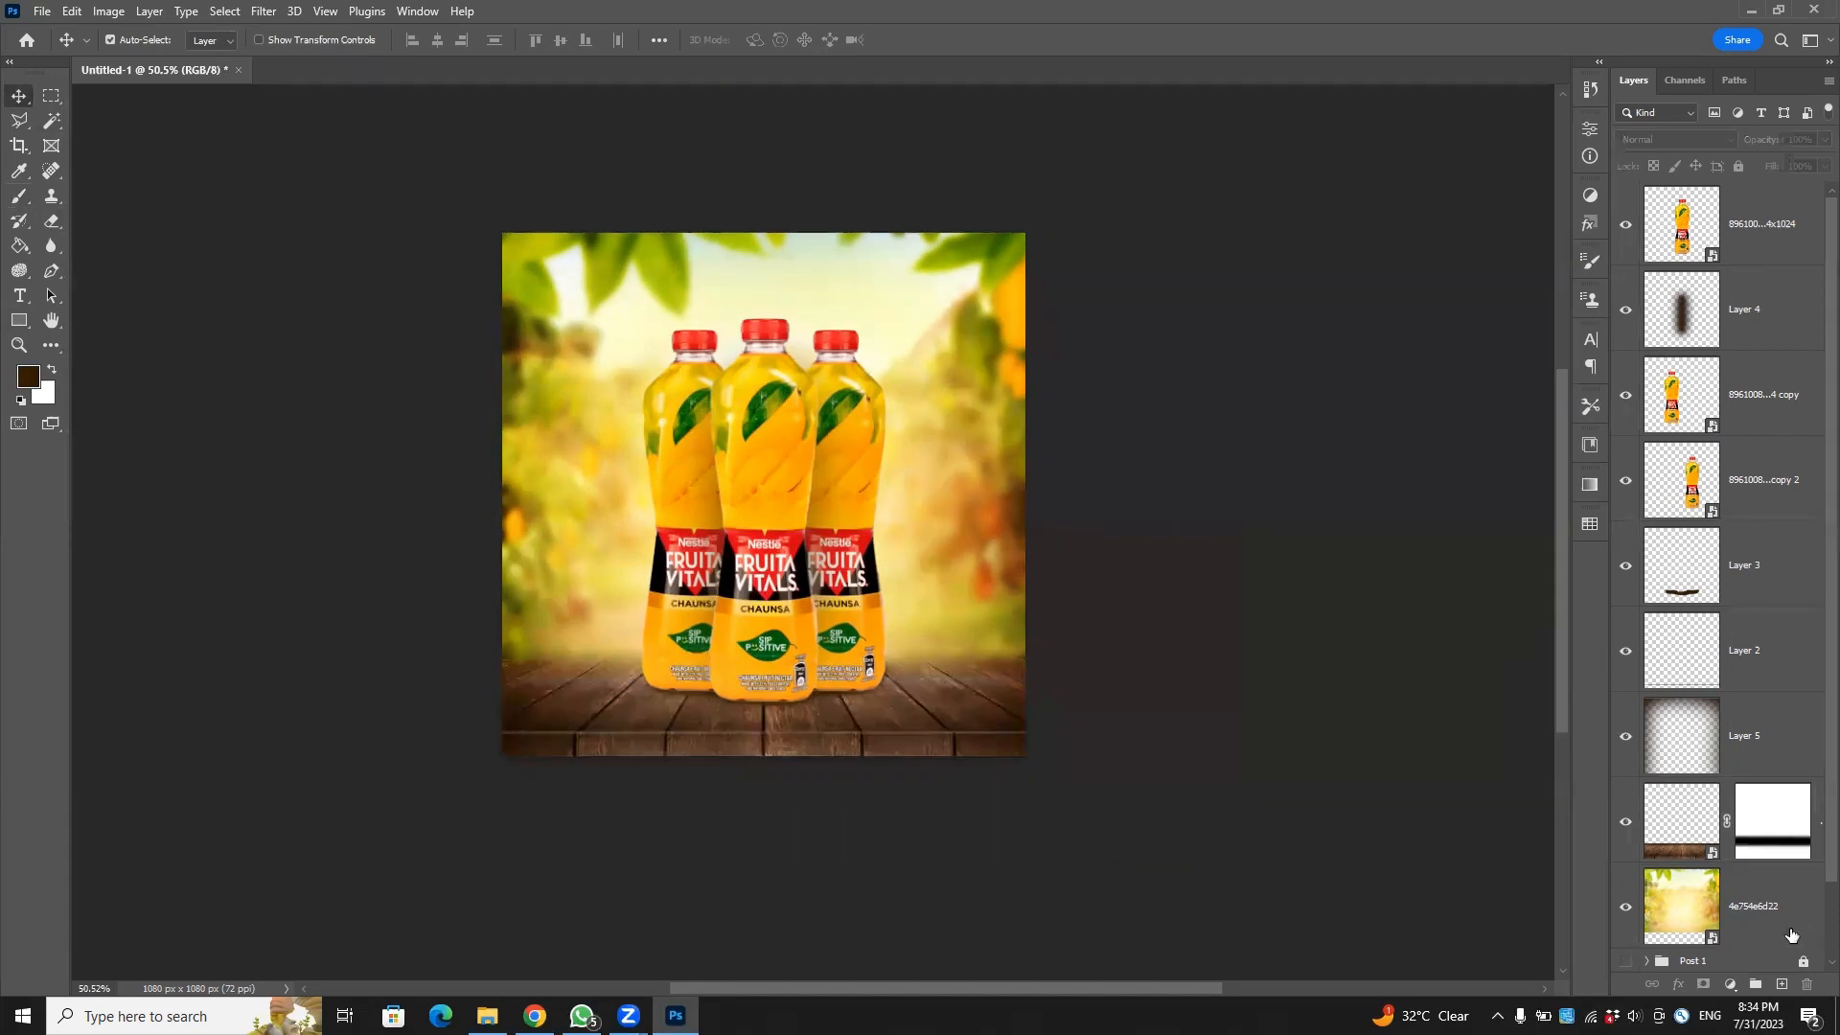
# Group all the juice post layers, from the mango farm background up to the centre bottle, and name the group "Post 2".
pyautogui.click(1778, 906)
pyautogui.scroll(-1, 1811, 726)
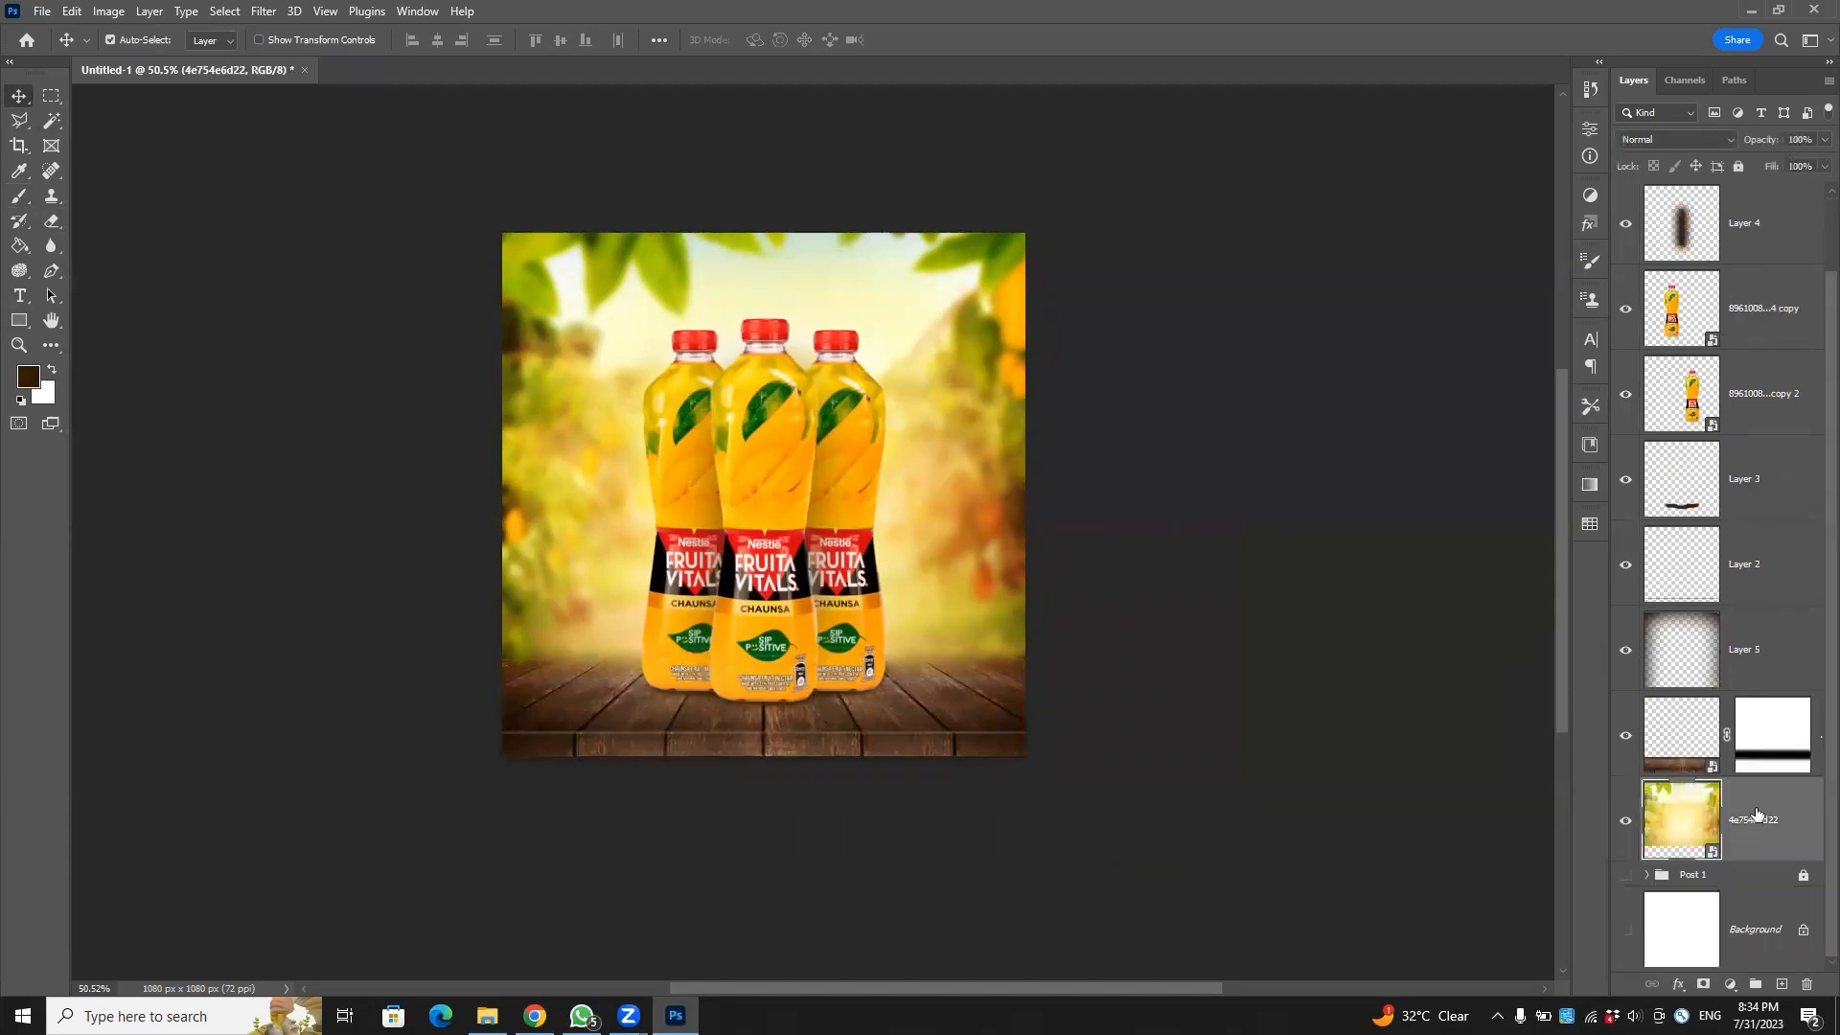
pyautogui.scroll(1, 1752, 702)
pyautogui.keyDown('shift'); pyautogui.click(1785, 239); pyautogui.keyUp('shift')
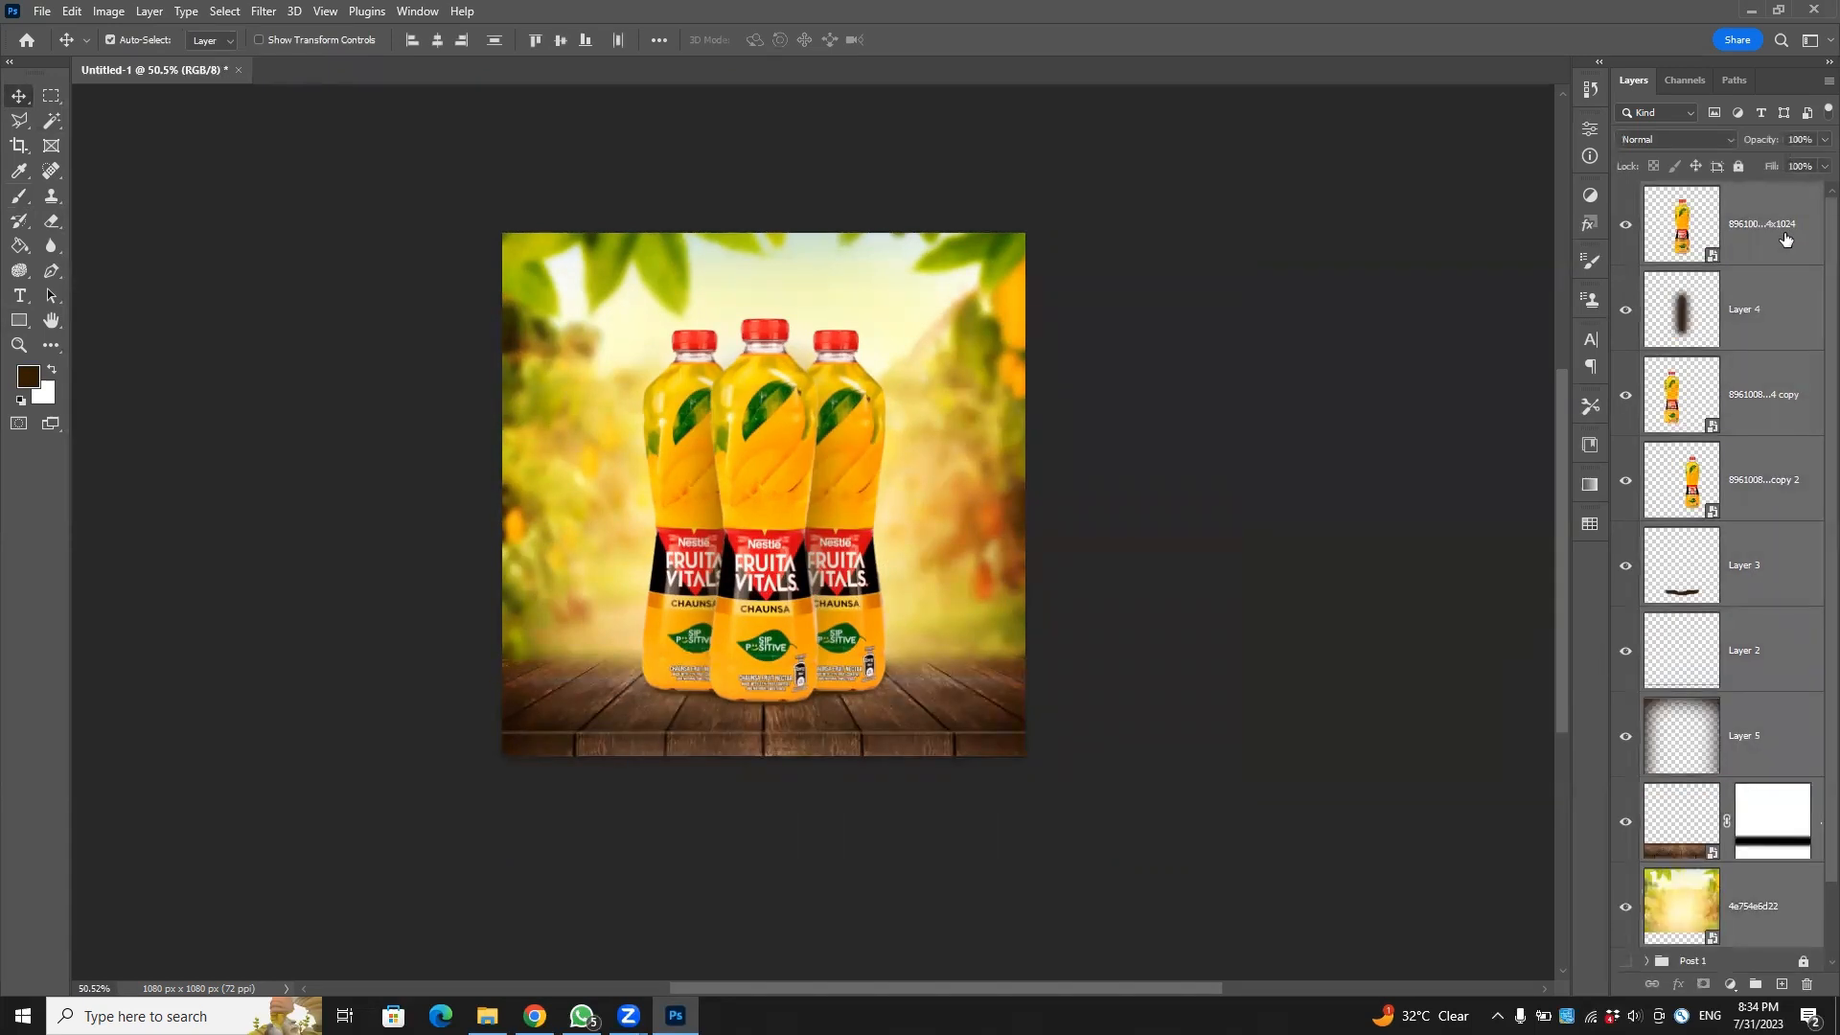
pyautogui.hotkey('ctrl', 'g')
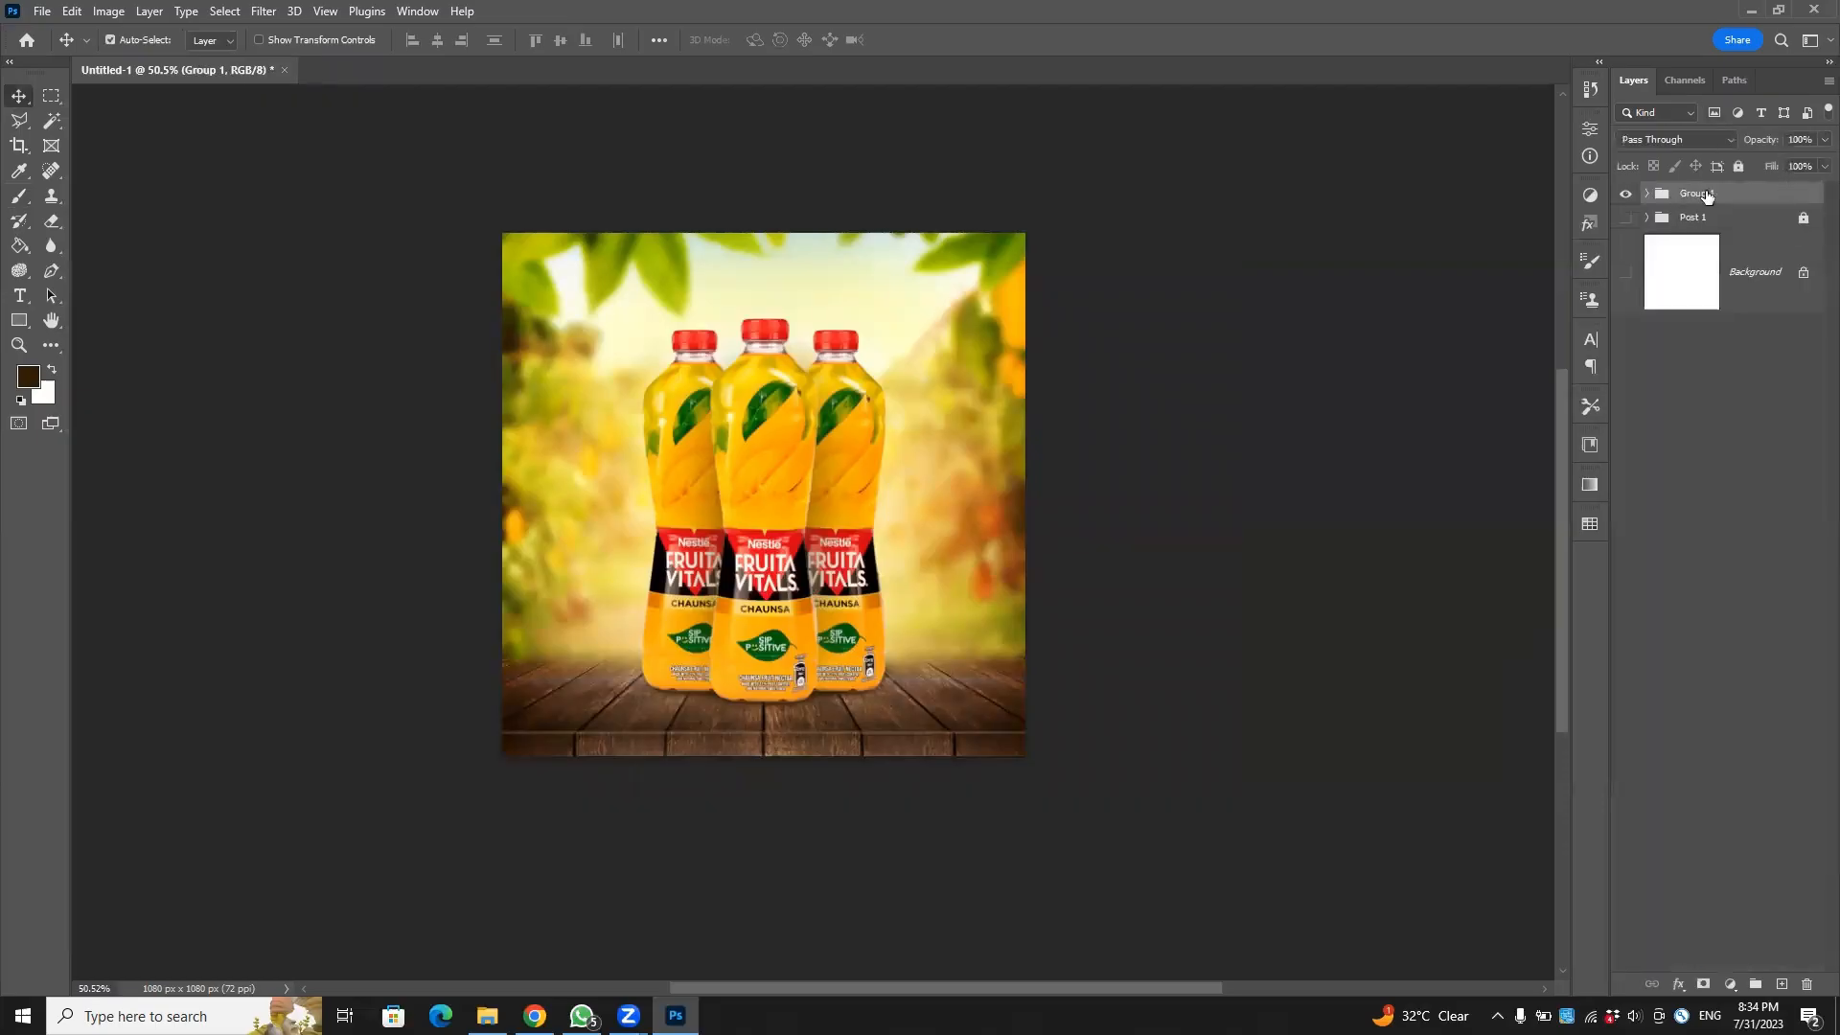
pyautogui.doubleClick(1707, 191)
pyautogui.write('Post 2')
pyautogui.press('Return')
# Turn on the visibility of the Post 1 group and the white Background layer, keeping the Post 2 group shown.
pyautogui.click(1625, 219)
pyautogui.click(1626, 194)
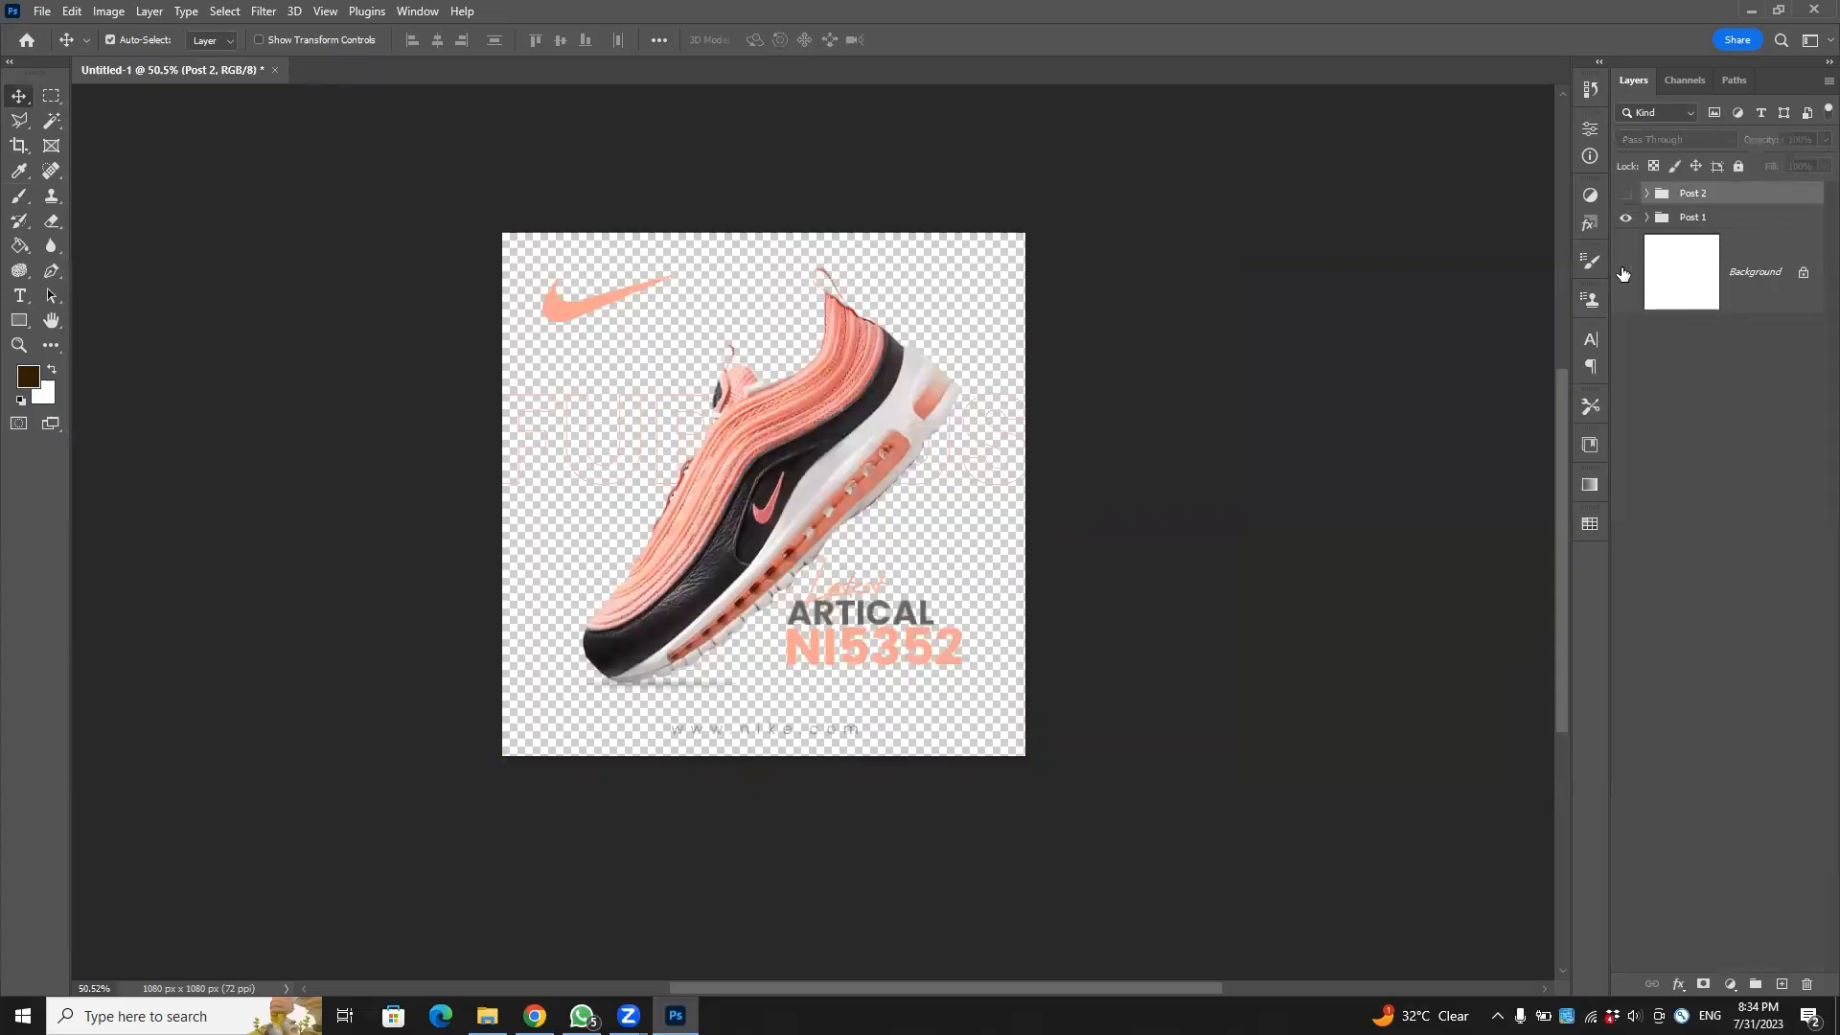
pyautogui.click(1625, 272)
pyautogui.click(1626, 194)
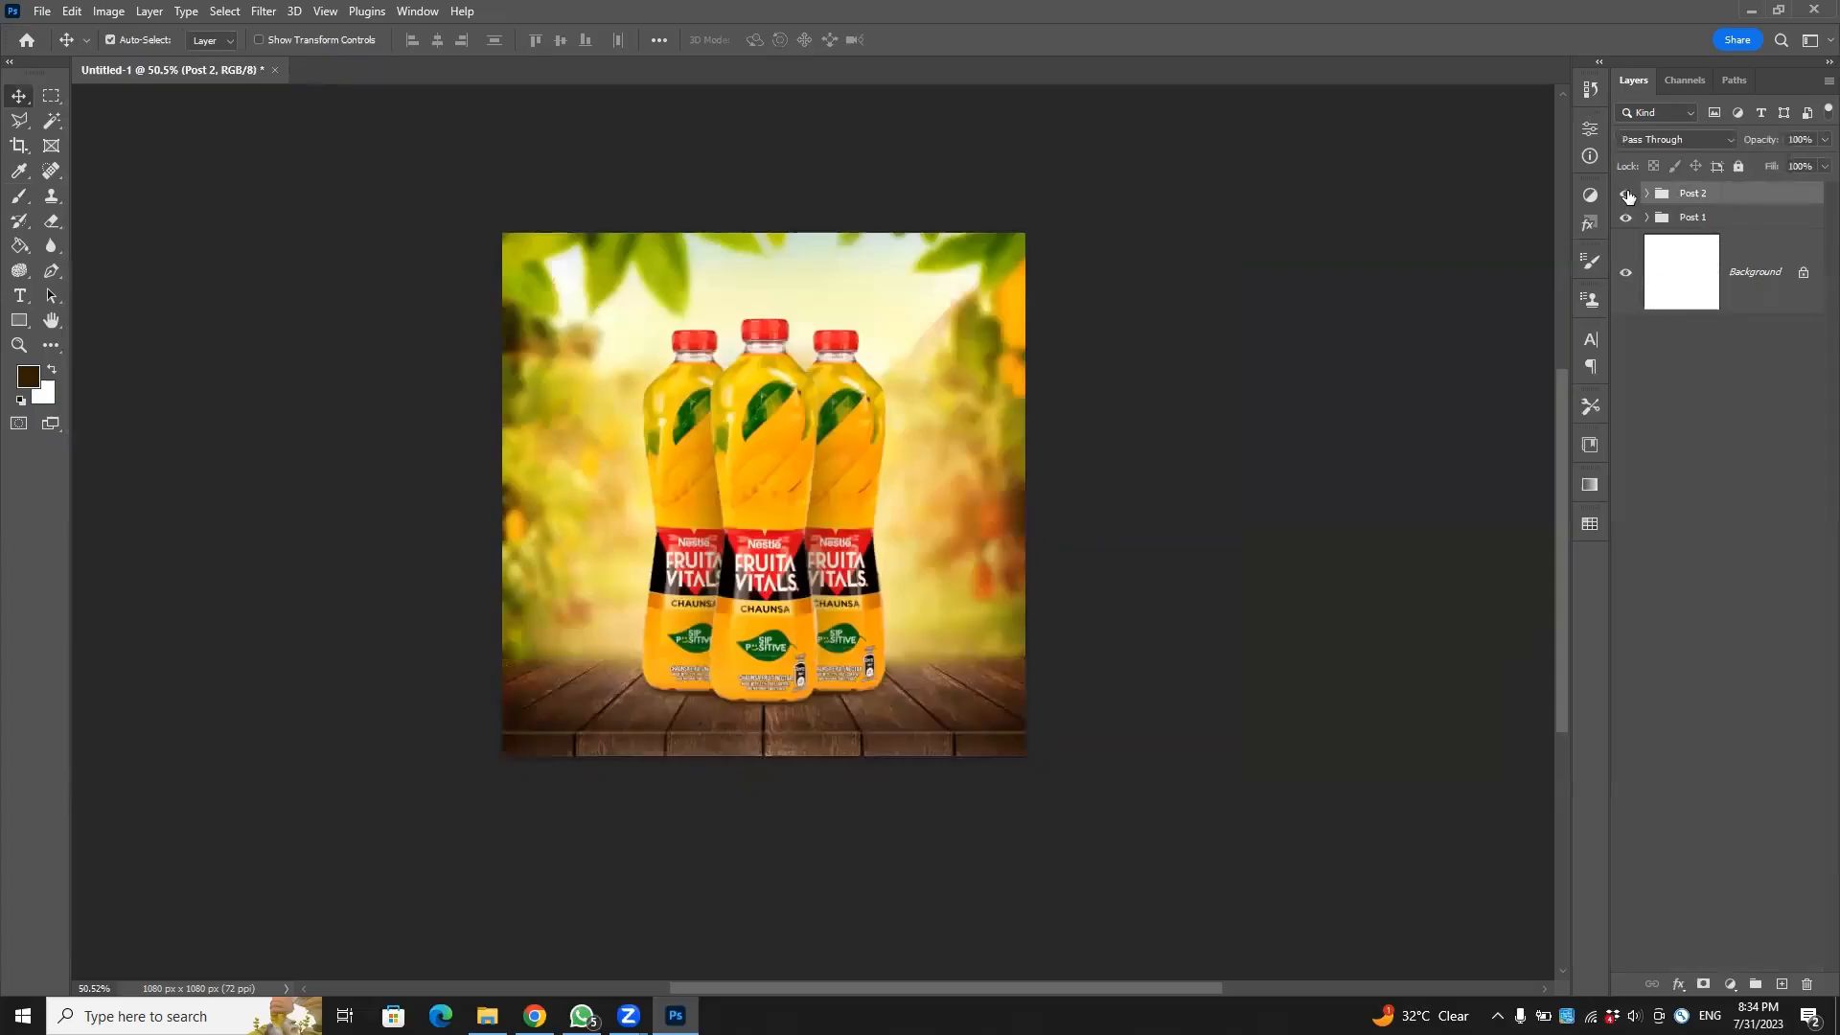
# Toggle the Post 2 group's visibility to compare the juice post with the shoe post, leaving Post 2 shown and nothing selected.
pyautogui.click(1626, 195)
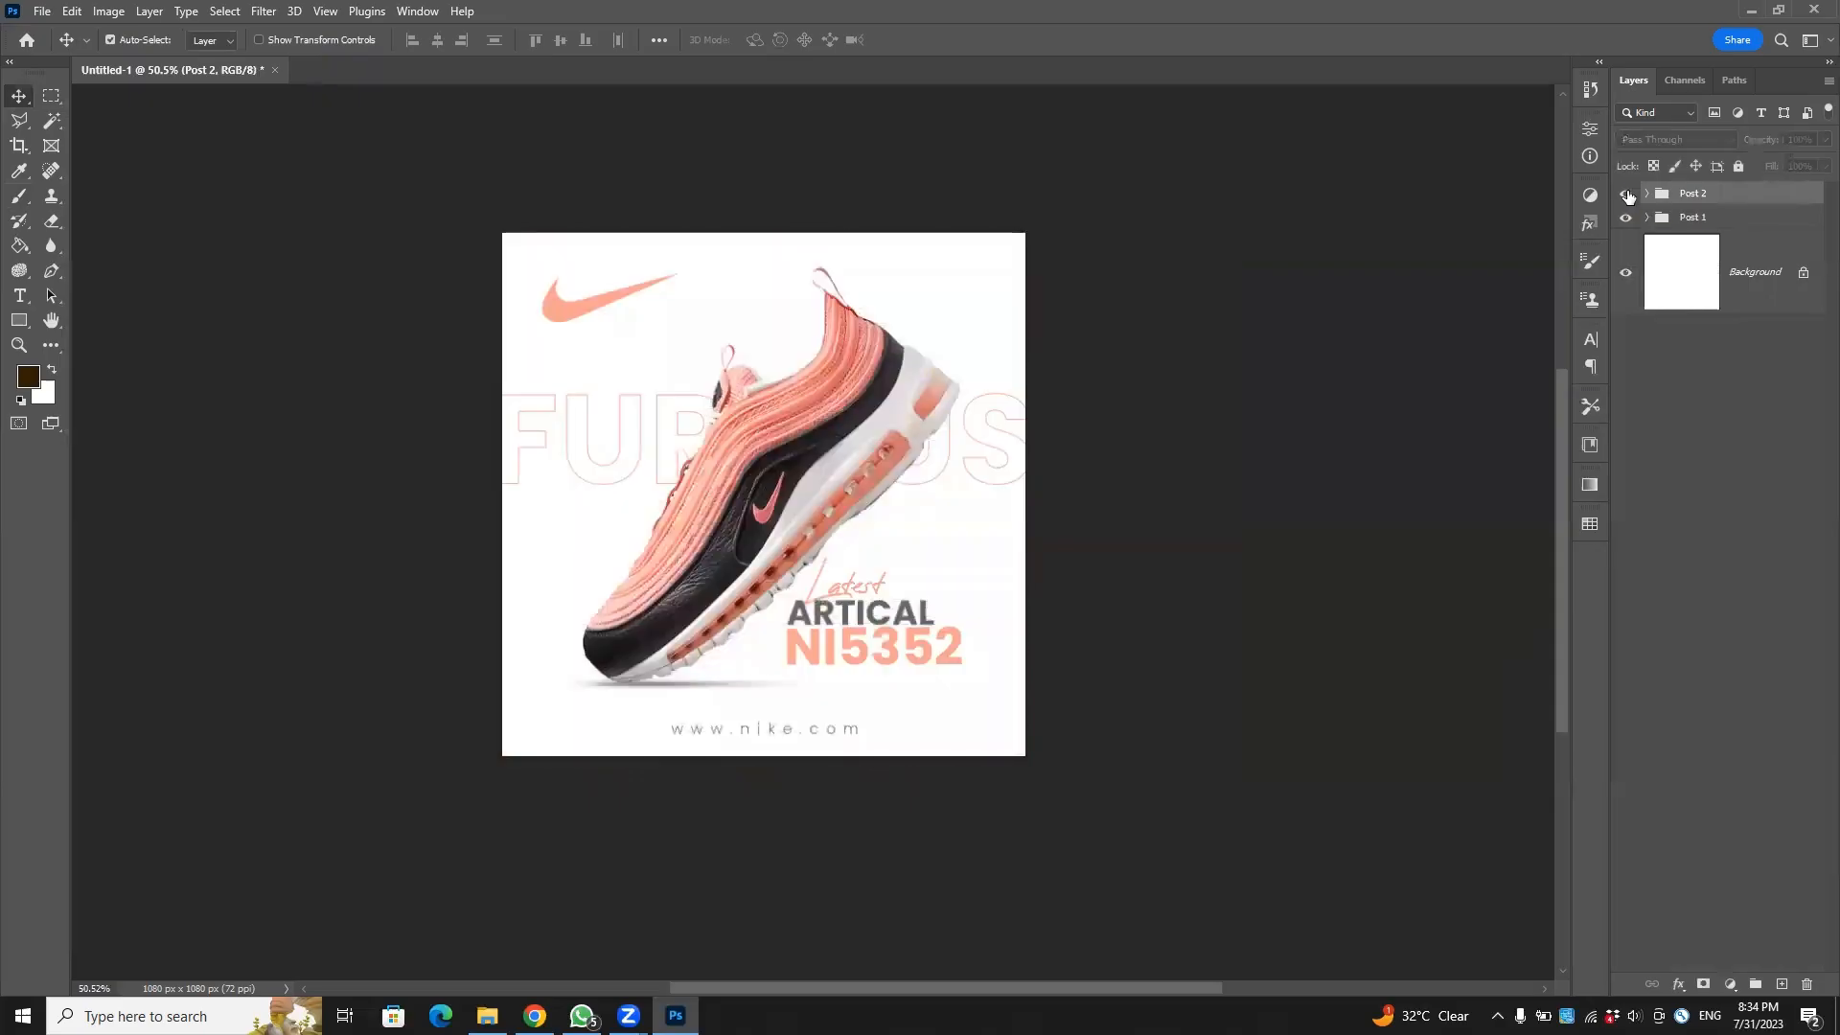
pyautogui.click(1626, 194)
pyautogui.click(1626, 194)
pyautogui.click(1625, 194)
pyautogui.click(1625, 194)
pyautogui.click(1626, 195)
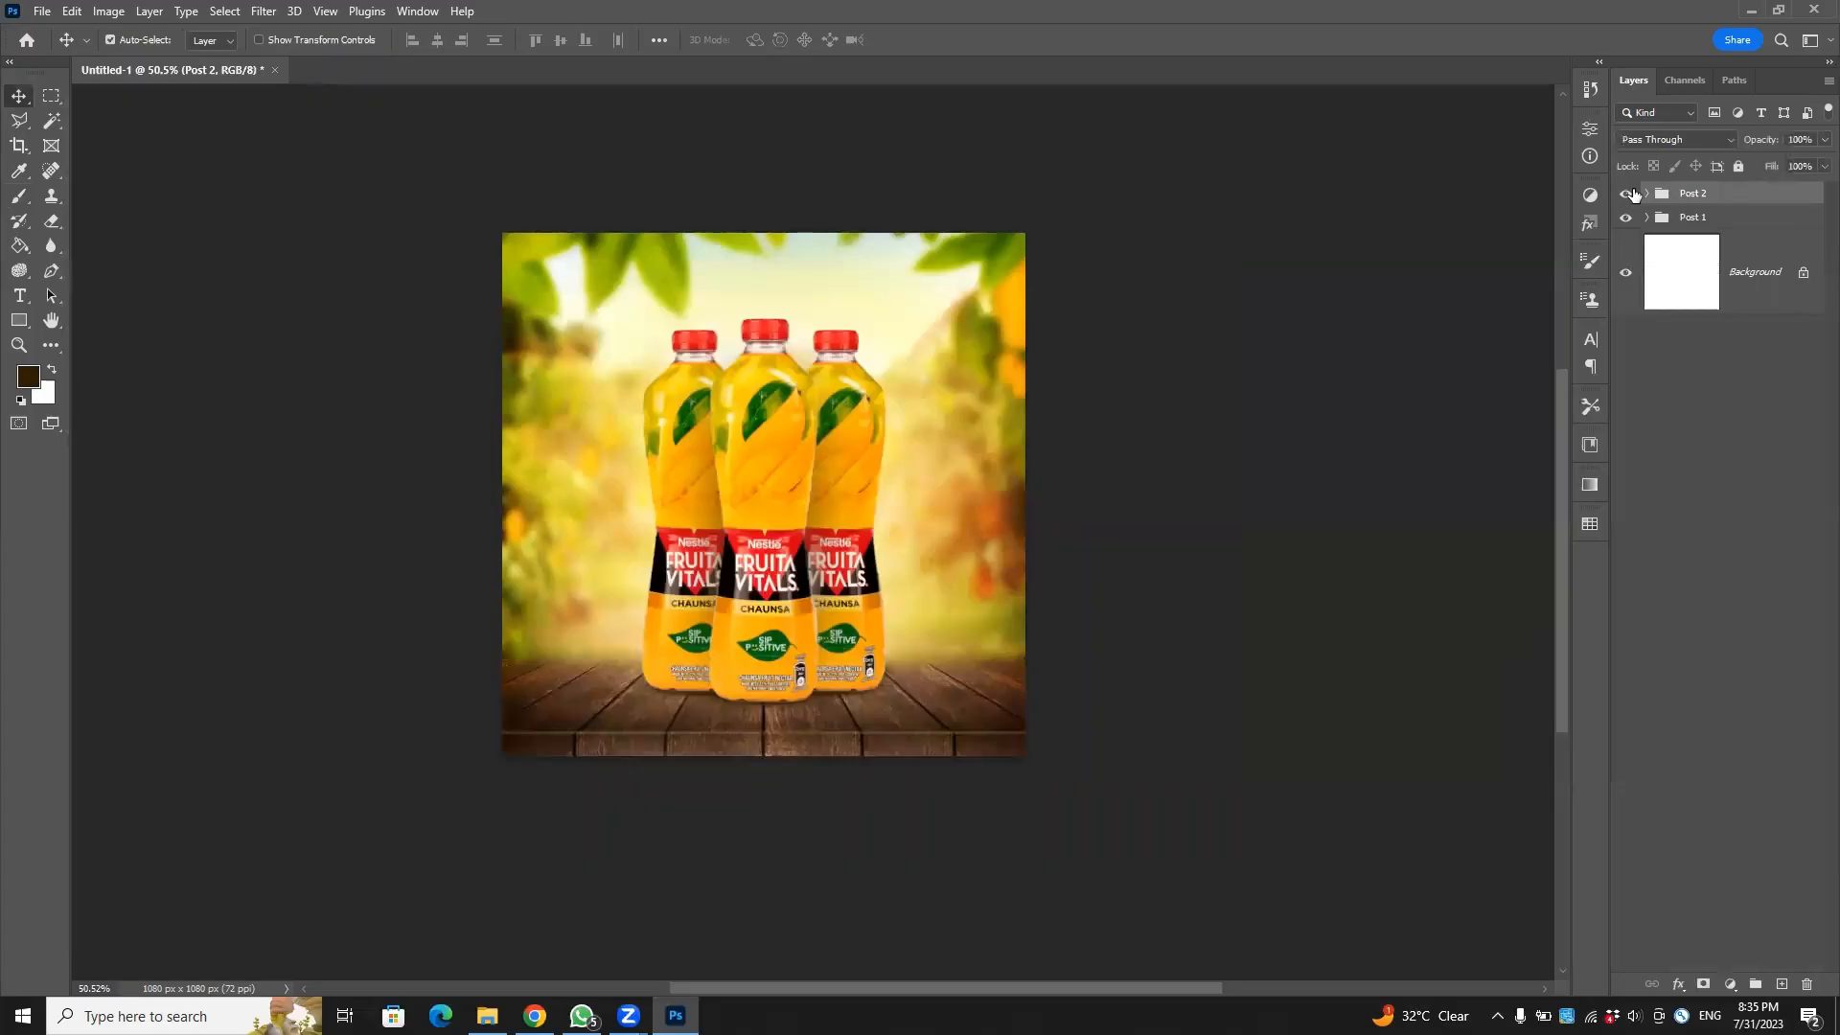
pyautogui.click(1250, 482)
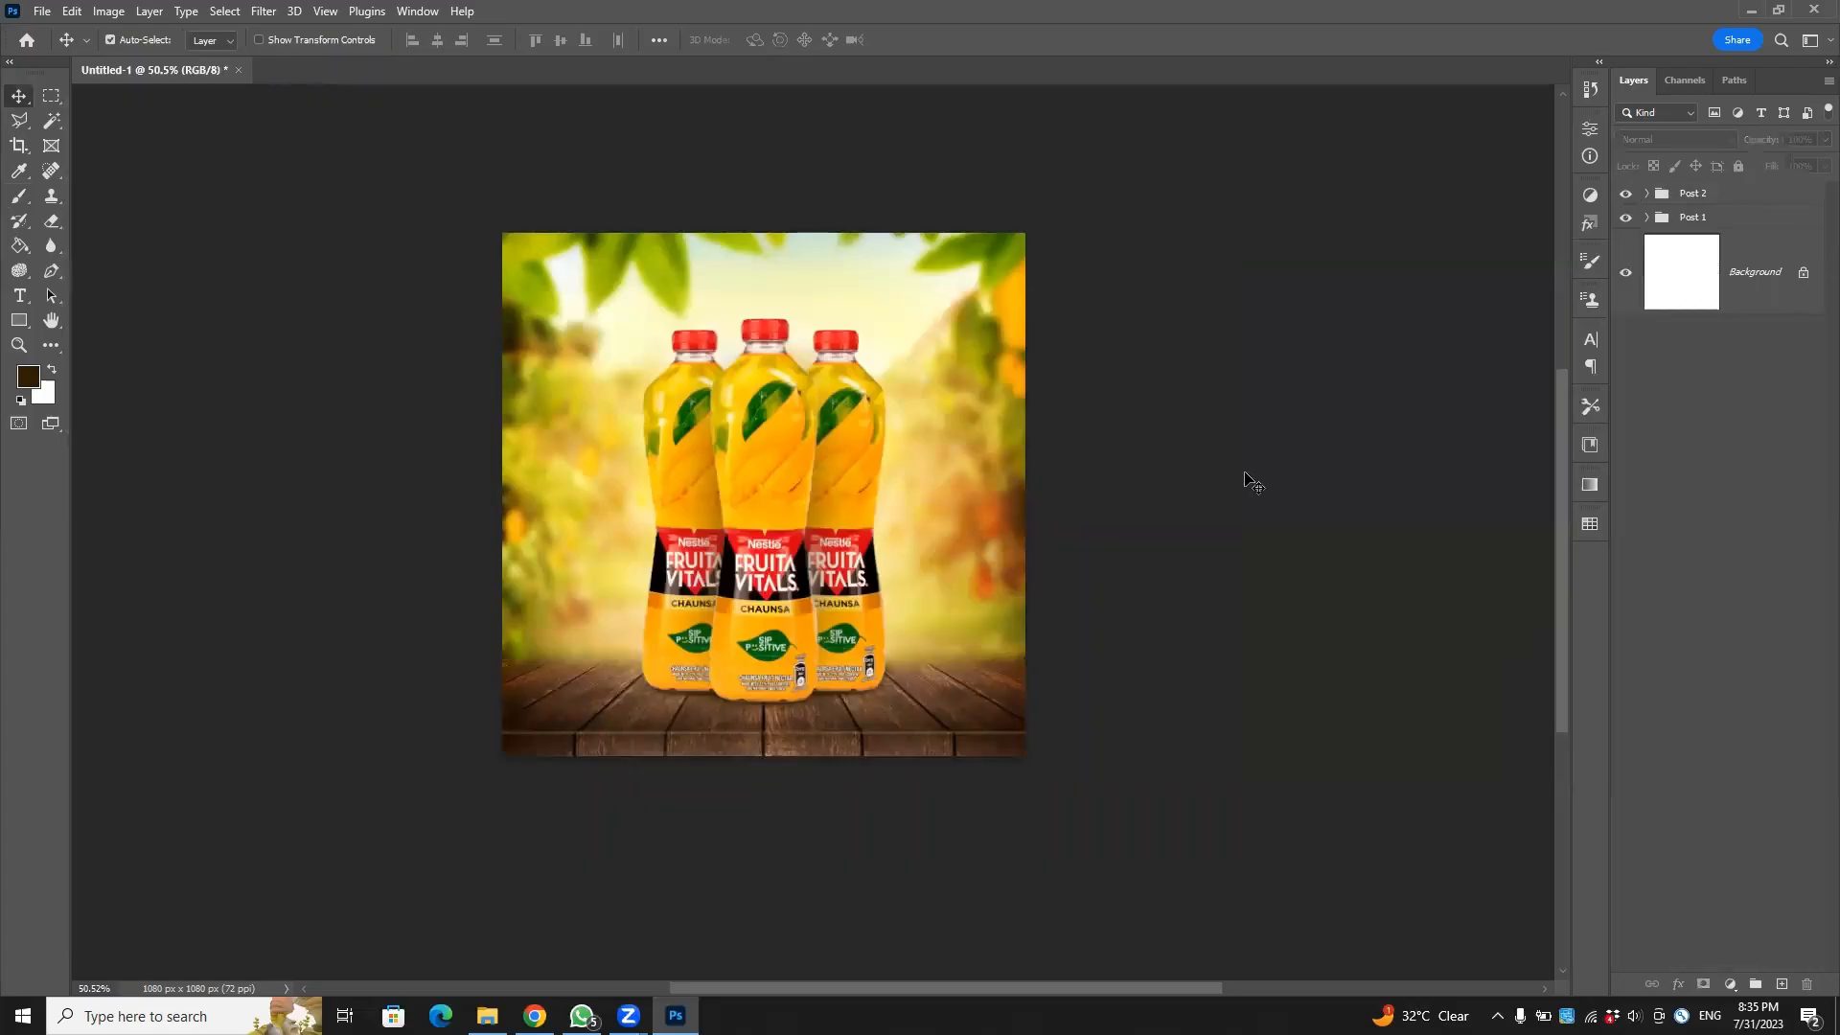